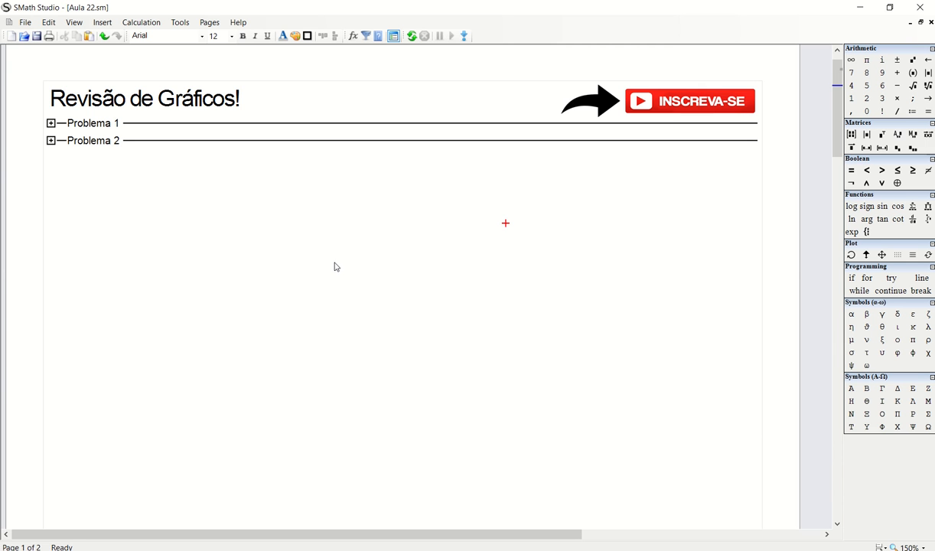
pyautogui.click(315, 197)
pyautogui.click(102, 22)
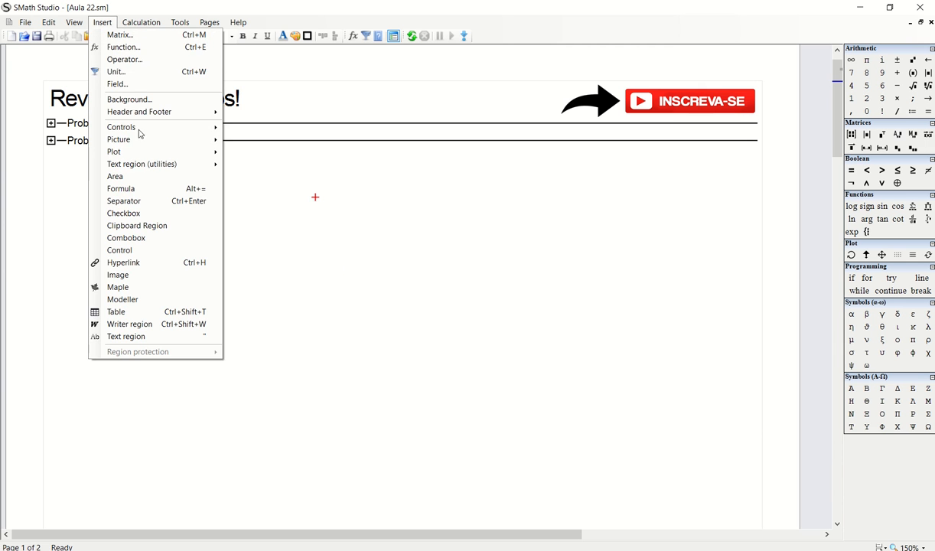
pyautogui.moveTo(153, 154)
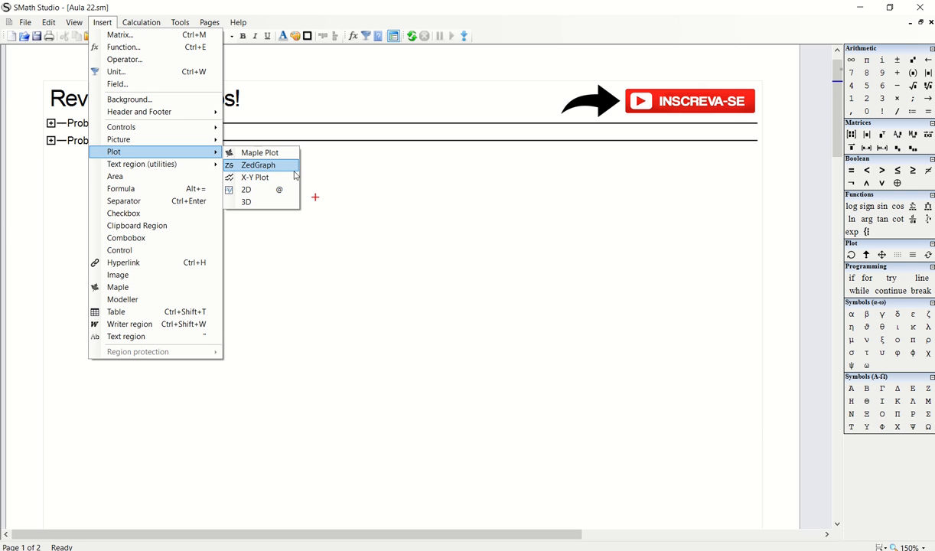
pyautogui.click(410, 208)
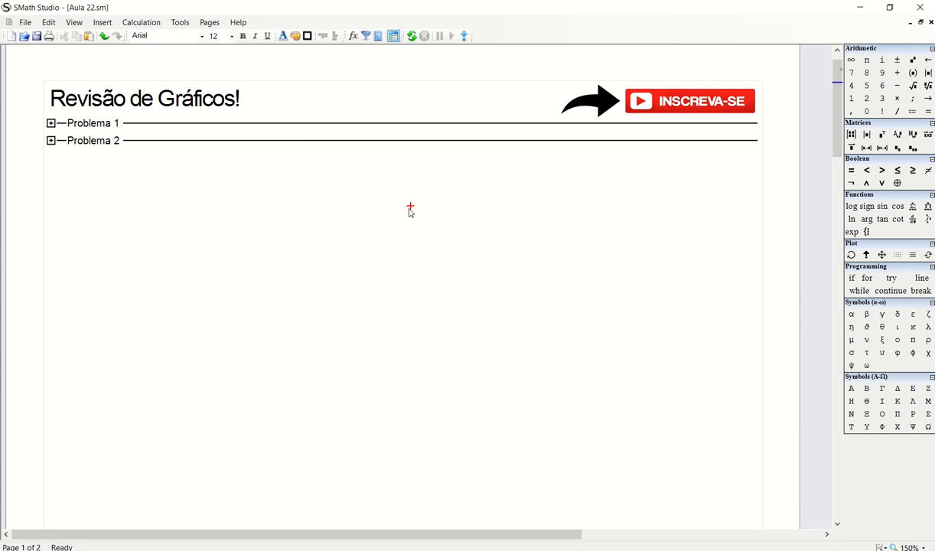
# Step: Expand the Problema 1 area and move its two importData definitions up closer to the heading
pyautogui.click(51, 123)
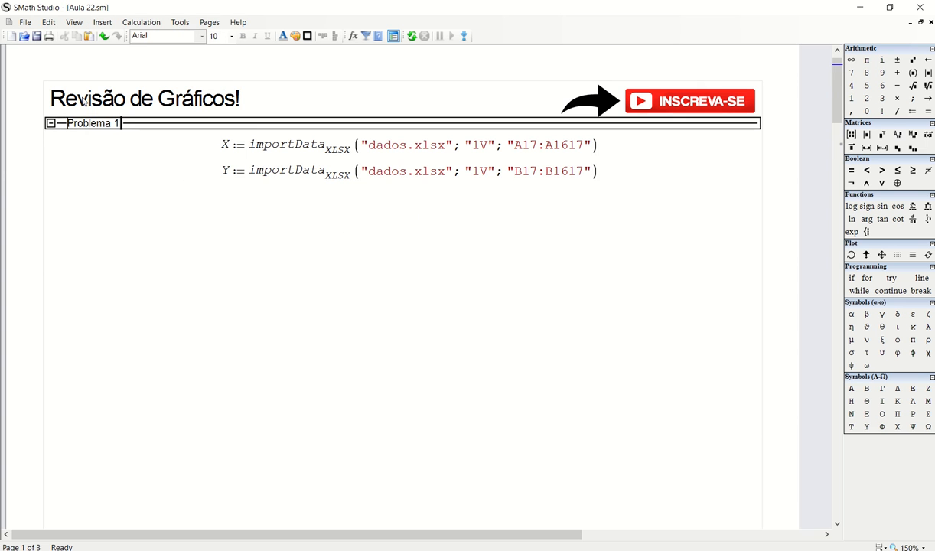
pyautogui.click(151, 172)
pyautogui.click(410, 202)
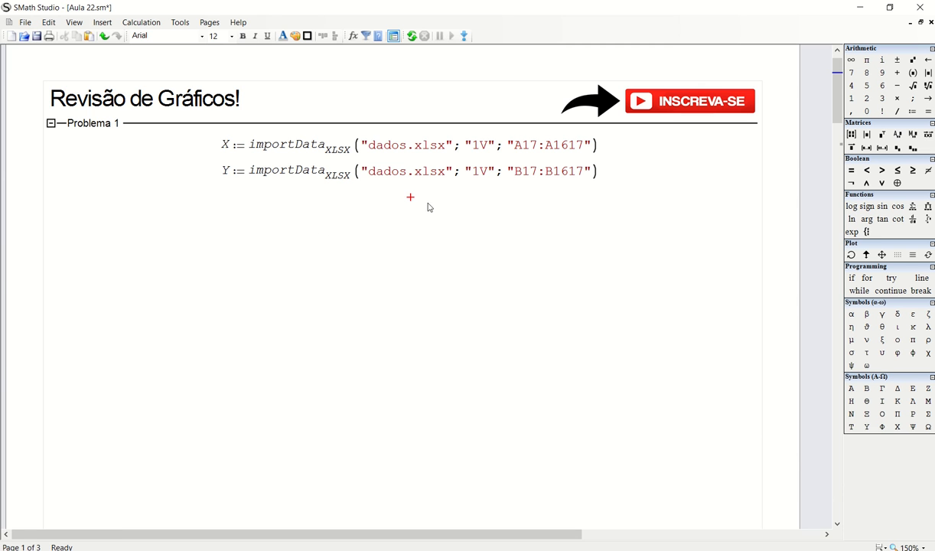
pyautogui.moveTo(444, 222); pyautogui.dragTo(413, 130)
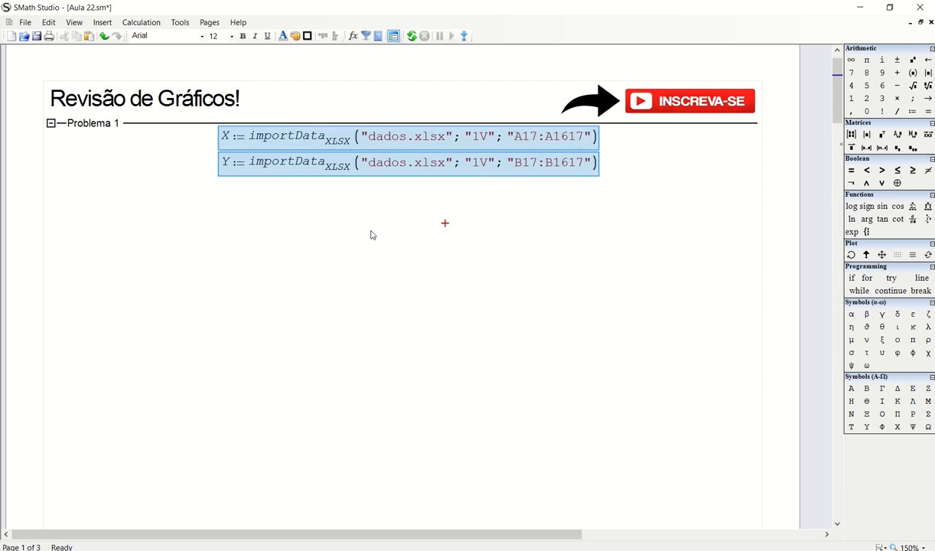
pyautogui.click(364, 228)
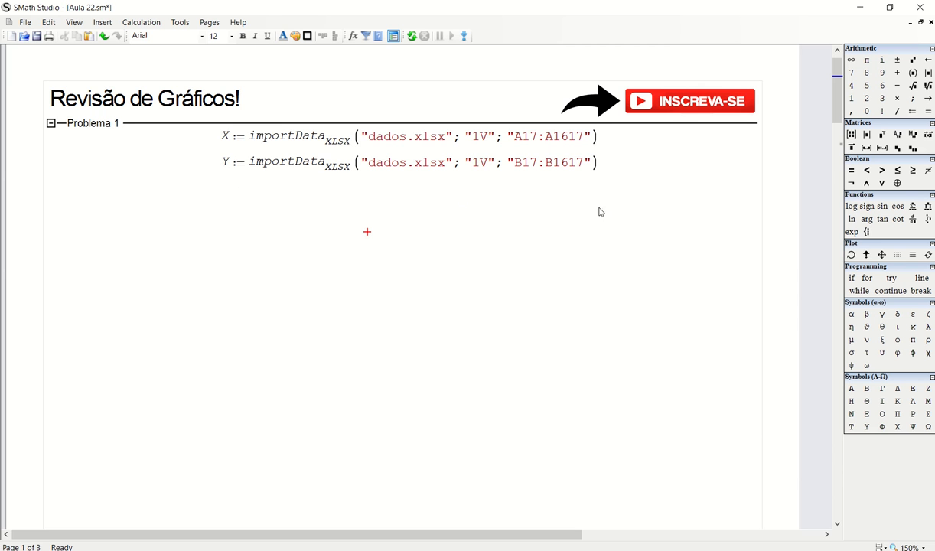
pyautogui.doubleClick(383, 136)
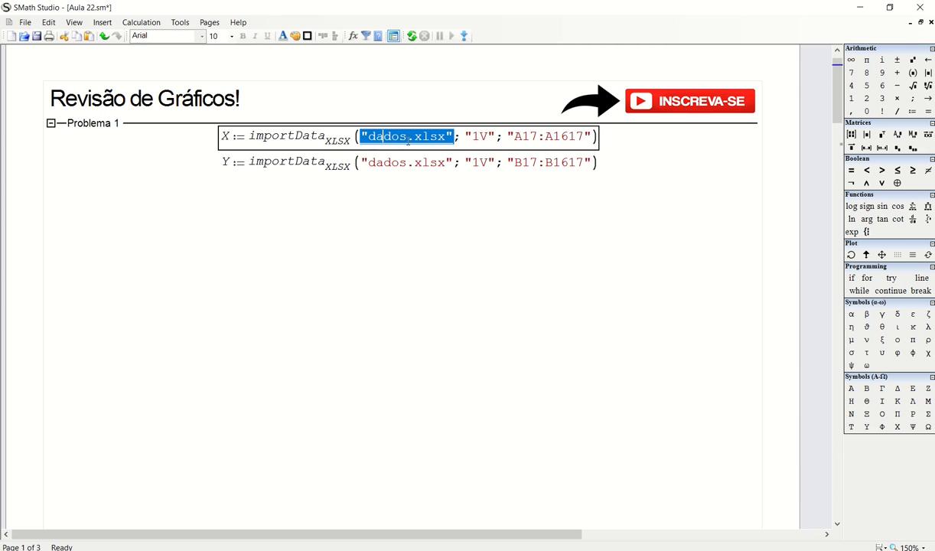
pyautogui.click(463, 224)
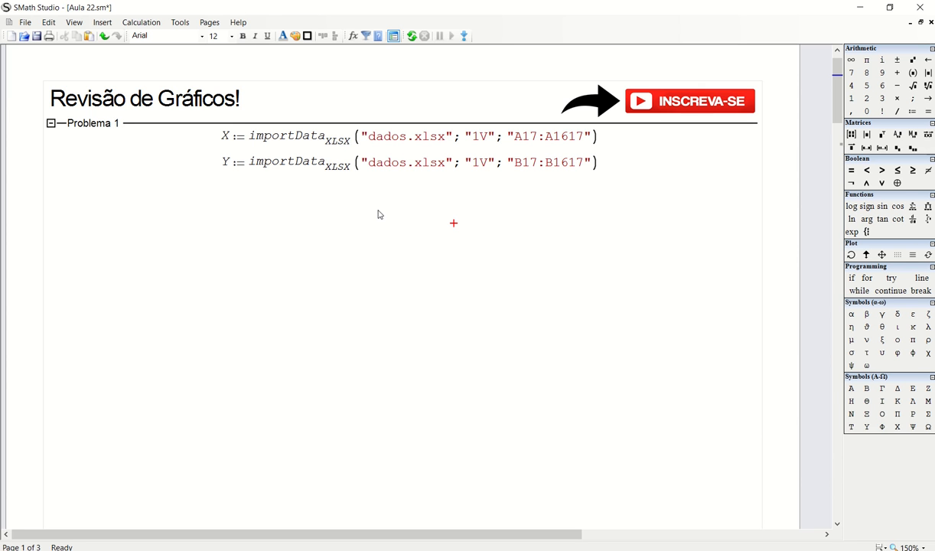
# Step: Enter the evaluations rows(X)= and rows(Y)= side by side below the import definitions
pyautogui.click(334, 202)
pyautogui.write('rows')
pyautogui.press('Return')
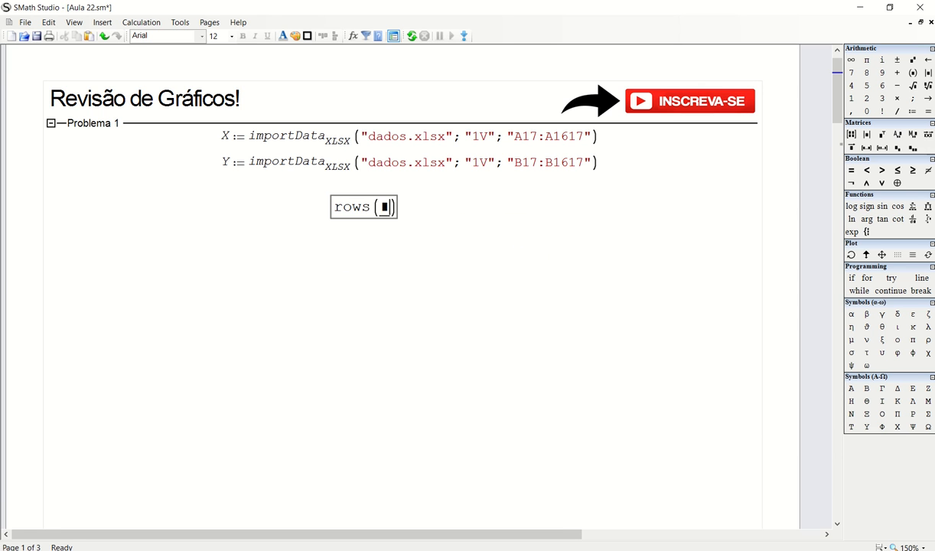
pyautogui.write('X=')
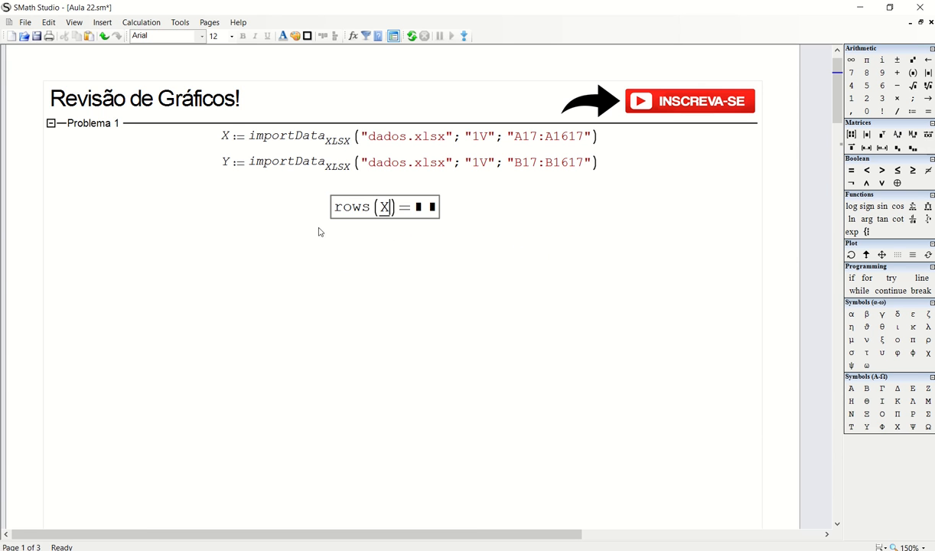
pyautogui.click(471, 202)
pyautogui.write('rows')
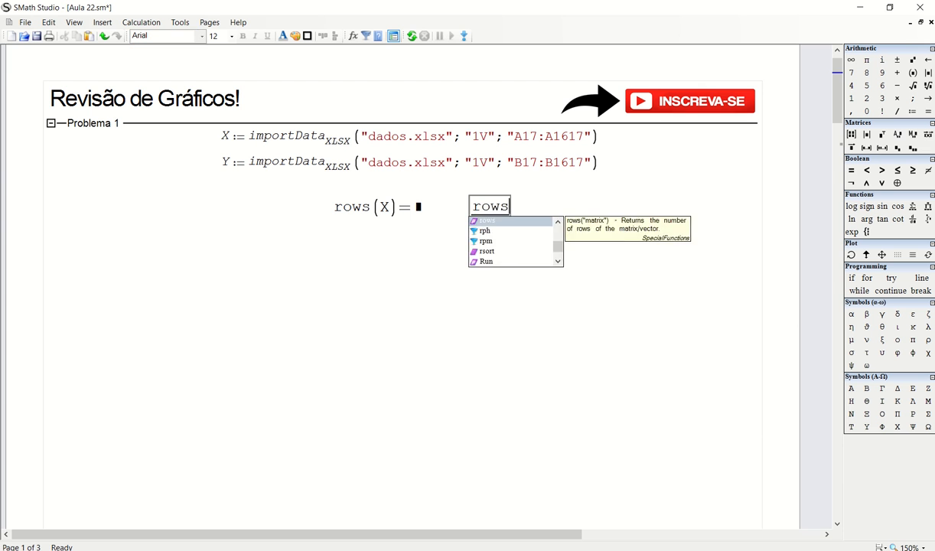
pyautogui.press('Return')
pyautogui.write('Y=')
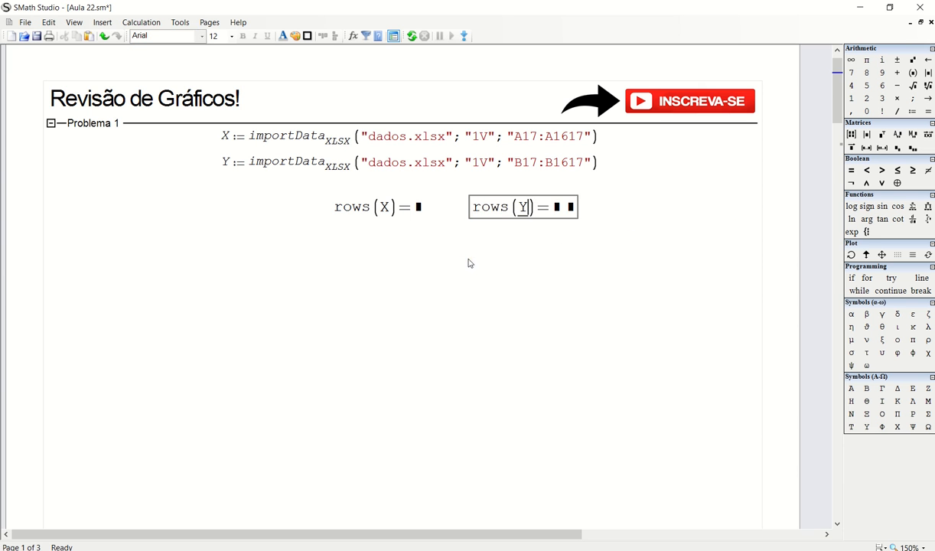
# Step: Recalculate the worksheet and reposition the two rows expressions centred just beneath the import definitions
pyautogui.moveTo(515, 240); pyautogui.dragTo(377, 207)
pyautogui.click(402, 259)
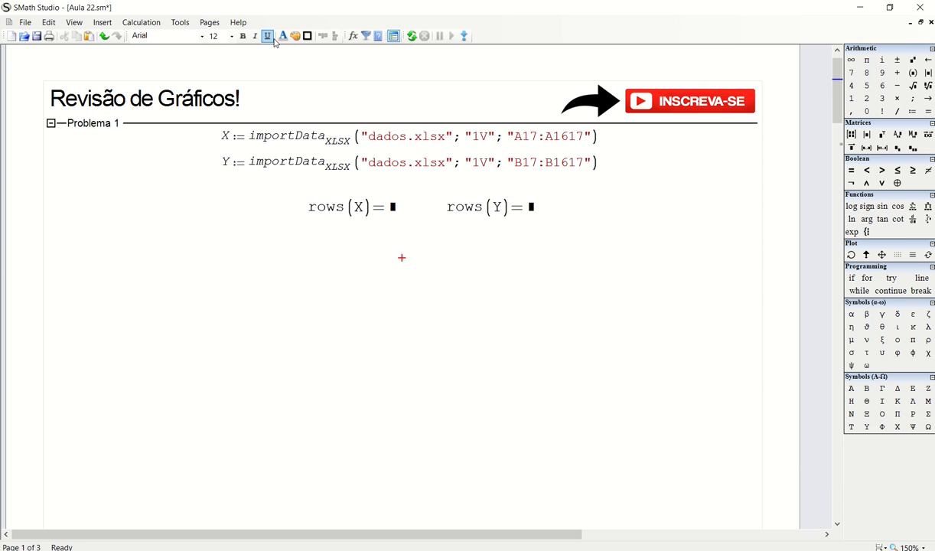
pyautogui.click(411, 36)
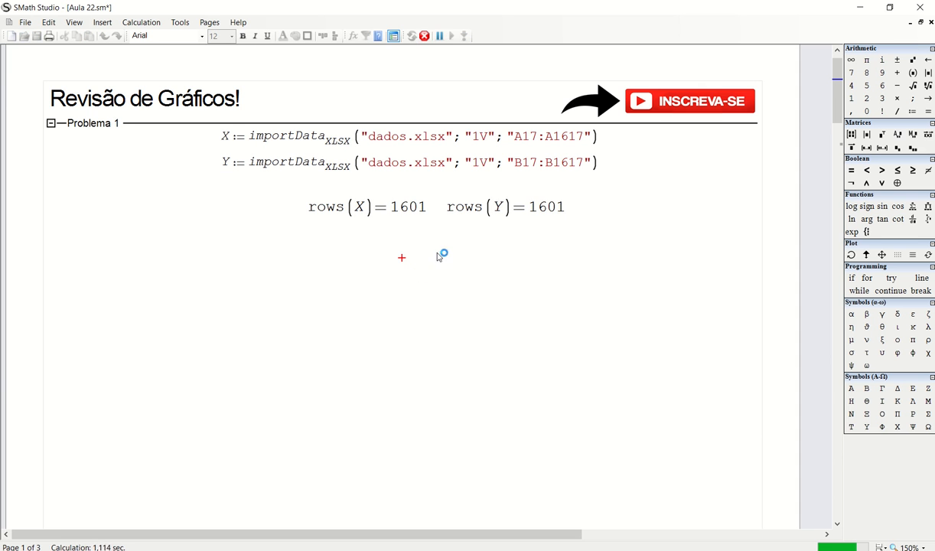
pyautogui.moveTo(505, 240); pyautogui.dragTo(392, 206)
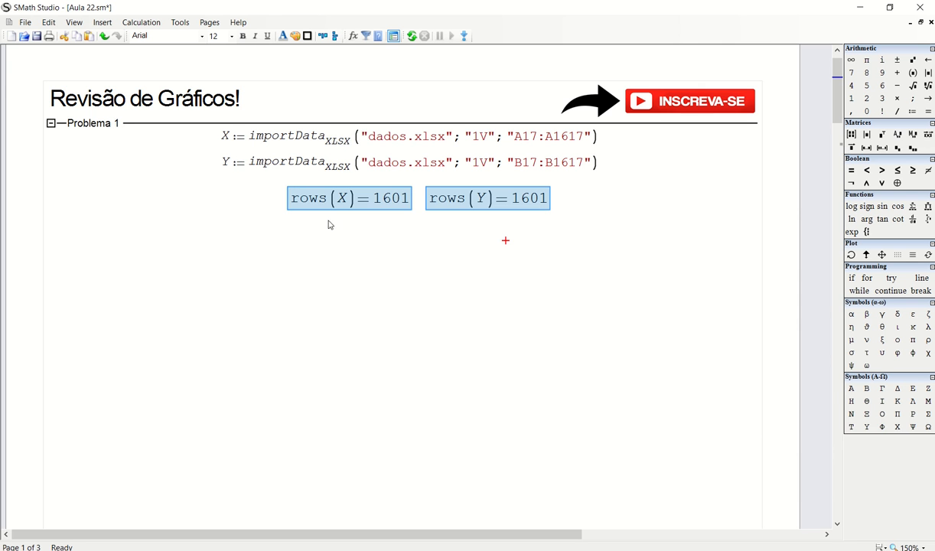
pyautogui.click(445, 250)
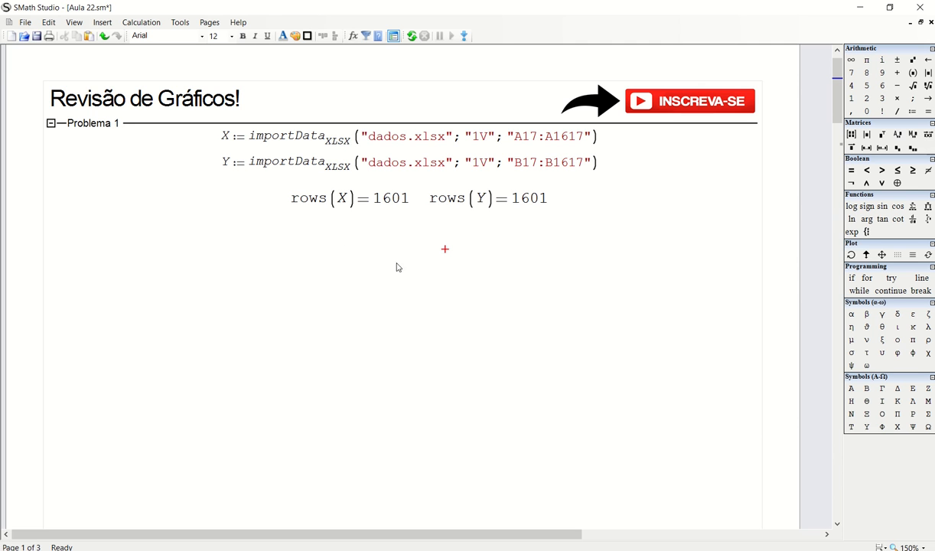
# Step: Add the evaluations cols(X)= and cols(Y)= beneath the matching rows expressions, level with each other
pyautogui.click(288, 214)
pyautogui.write('cols(')
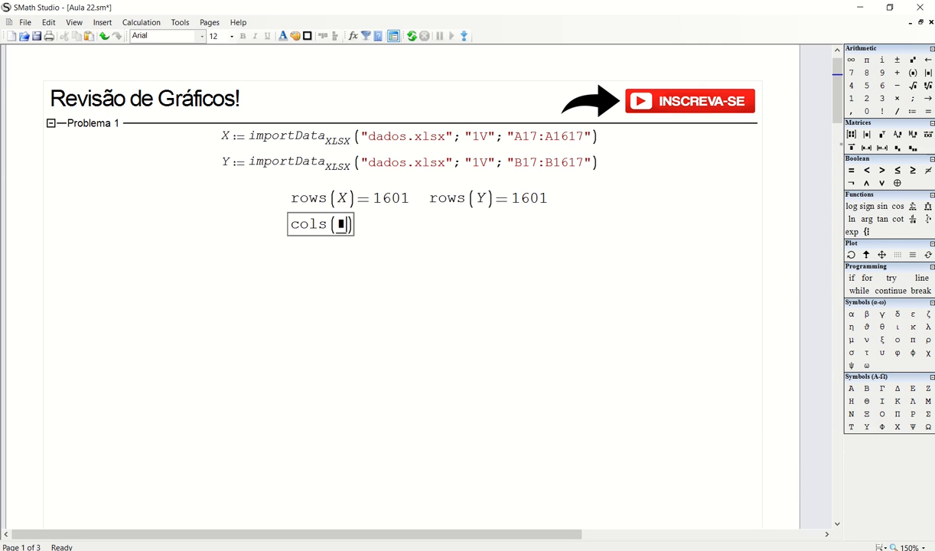
pyautogui.write('X)=')
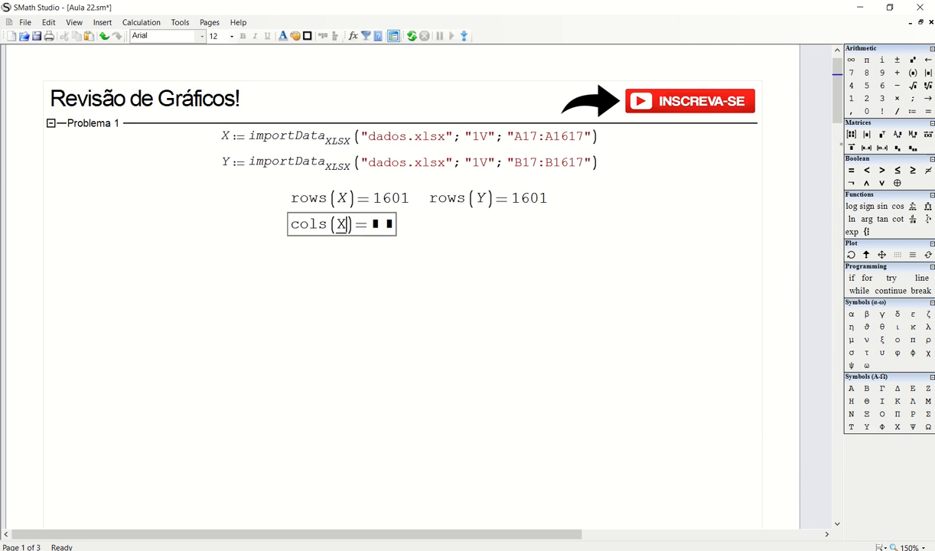
pyautogui.click(430, 223)
pyautogui.write('cols')
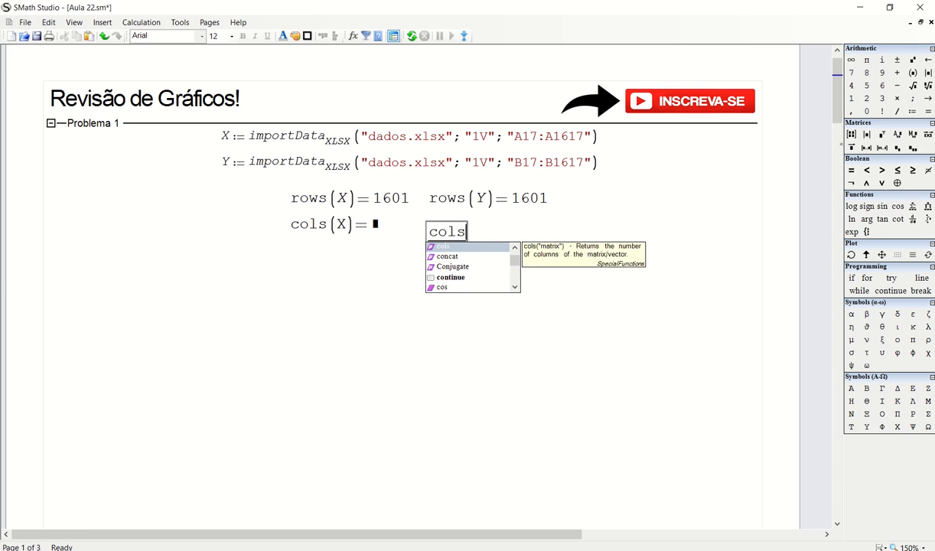
pyautogui.press('Return')
pyautogui.write('Y=')
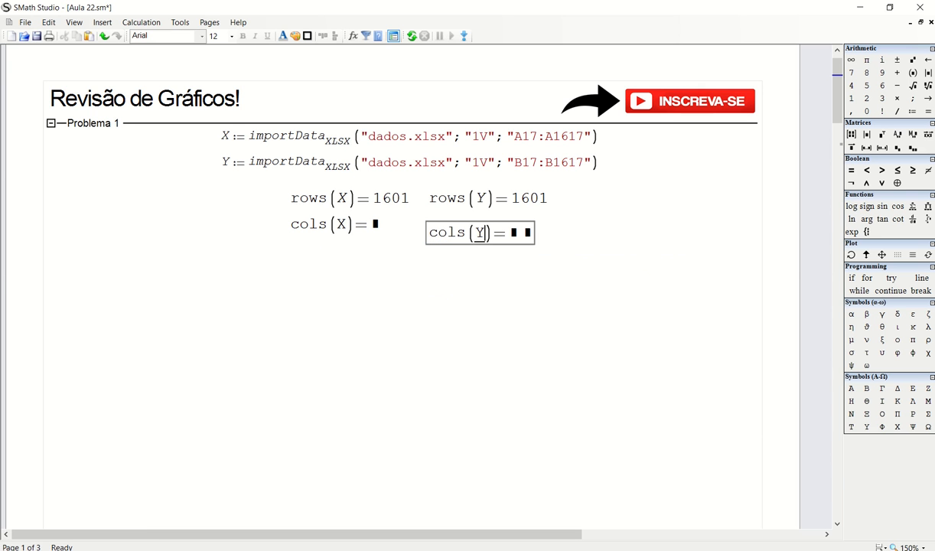
pyautogui.moveTo(497, 266); pyautogui.dragTo(491, 231)
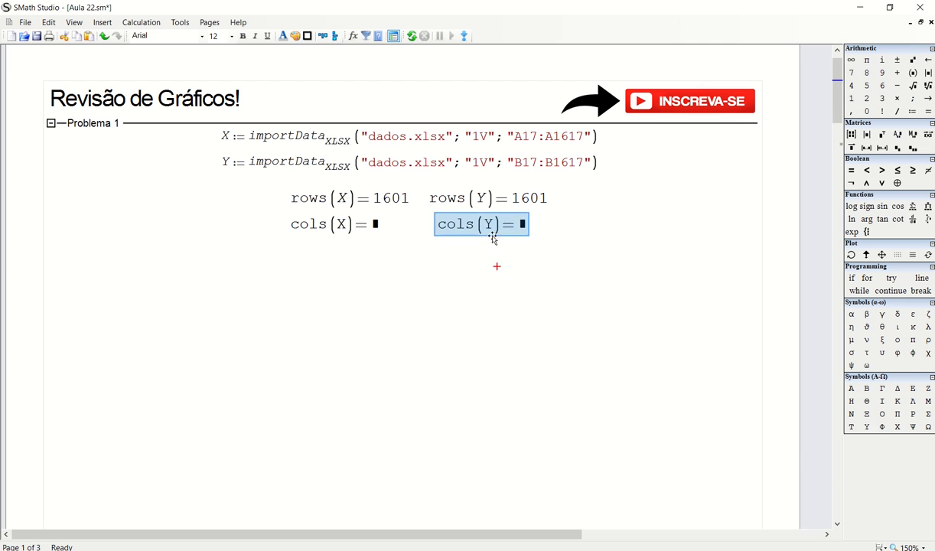
pyautogui.click(419, 276)
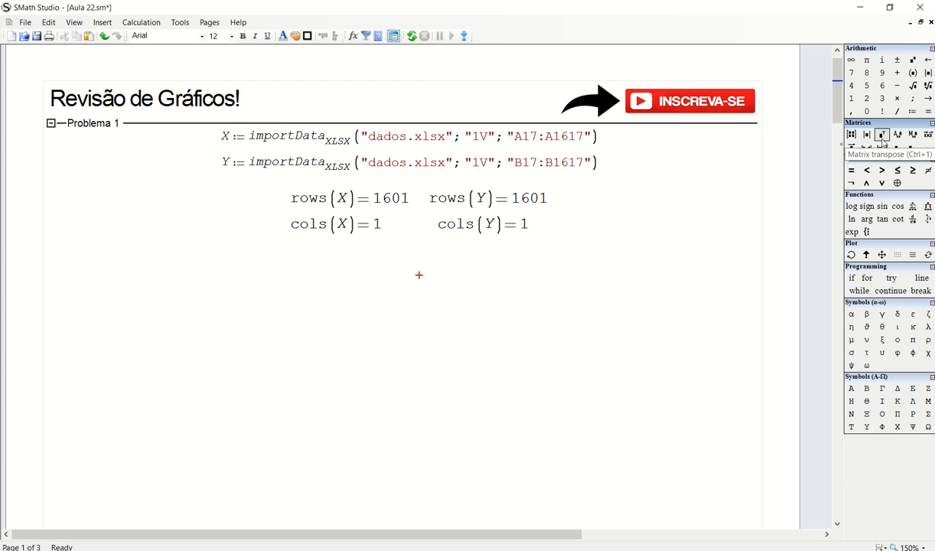
# Step: Define xy as augment(X; Y) below the cols expressions, evaluate it numerically, and shift the formula slightly left
pyautogui.click(428, 276)
pyautogui.moveTo(516, 247); pyautogui.dragTo(274, 177)
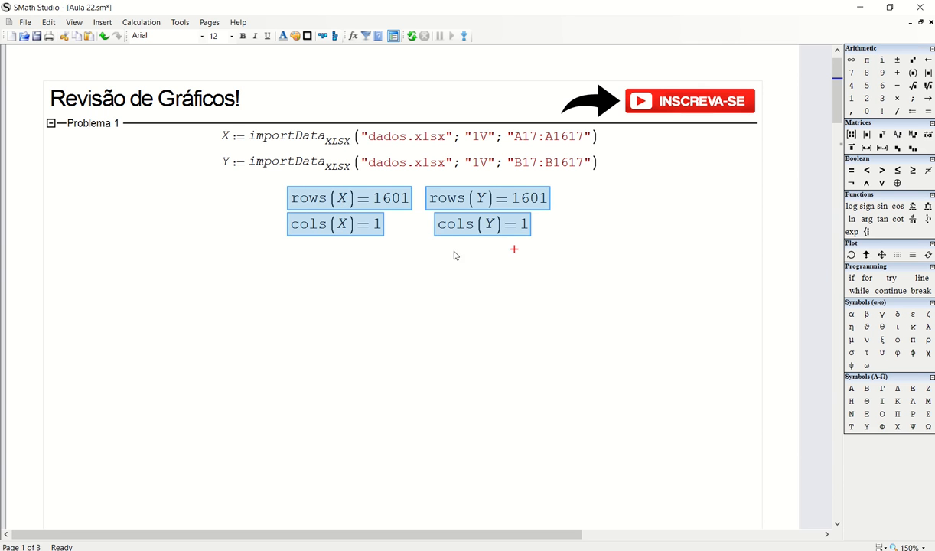
pyautogui.click(359, 258)
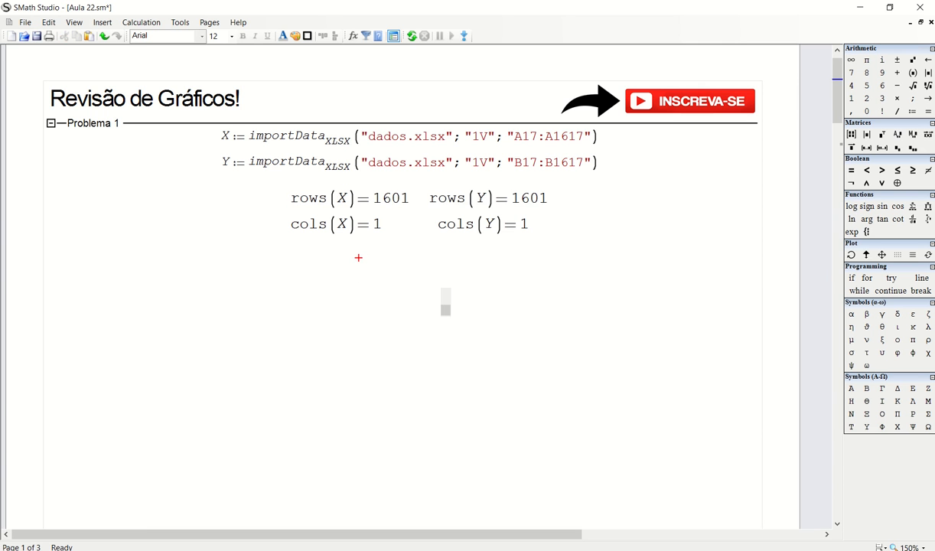
pyautogui.write('xy := ')
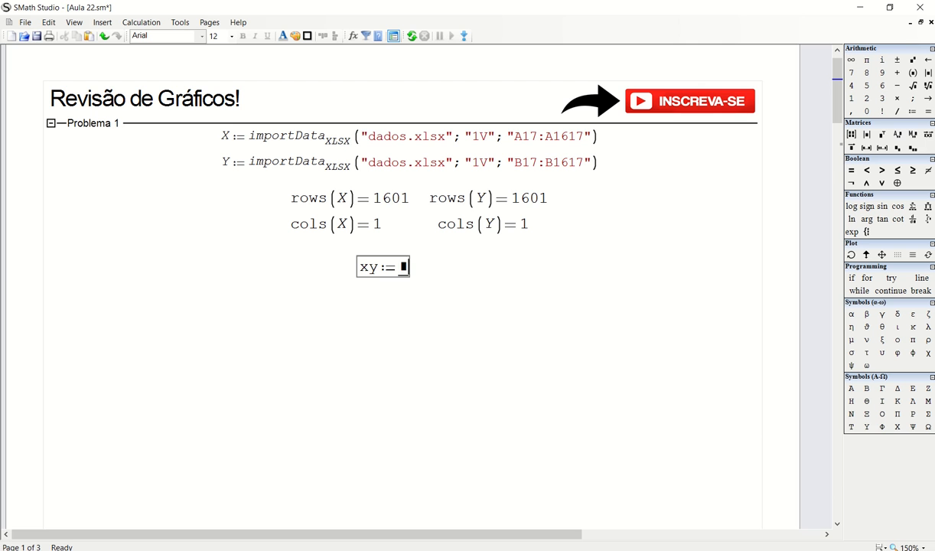
pyautogui.write('augment(')
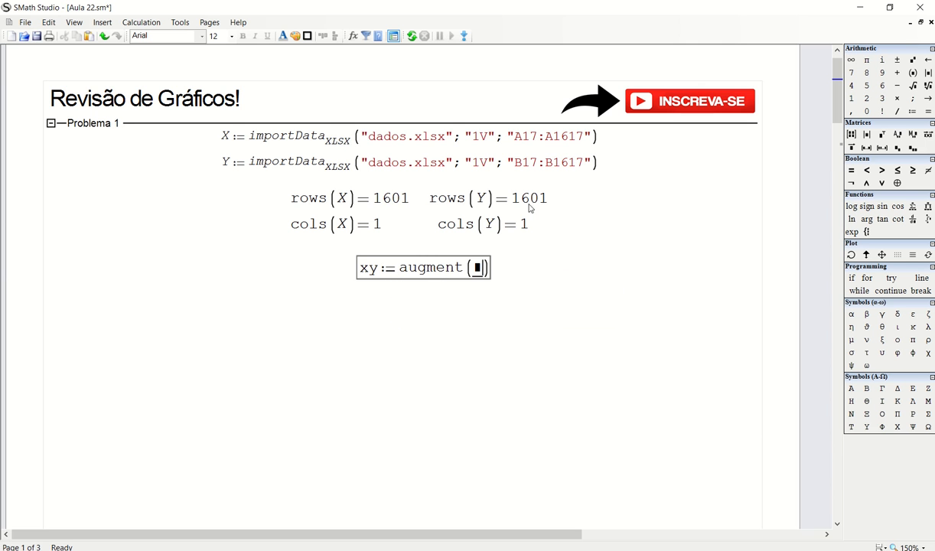
pyautogui.write('X; ')
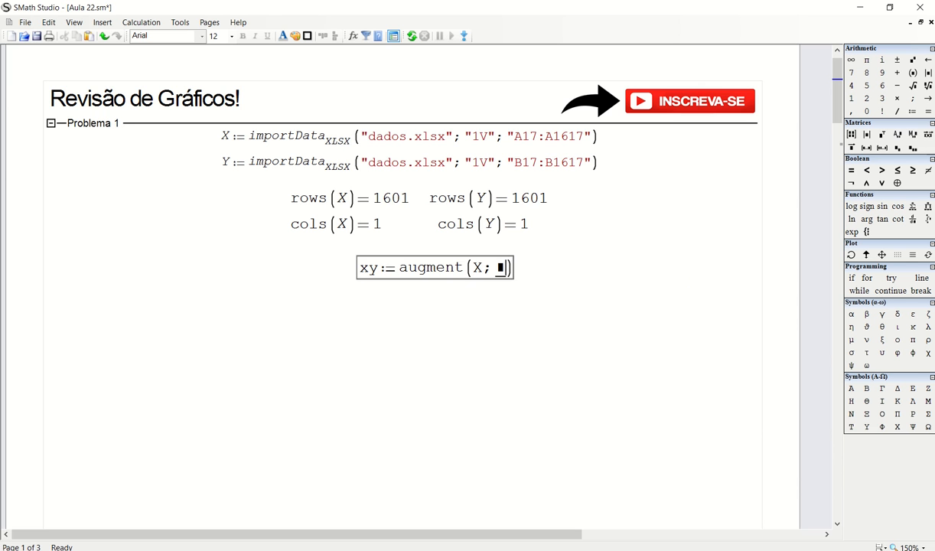
pyautogui.write('Y) ')
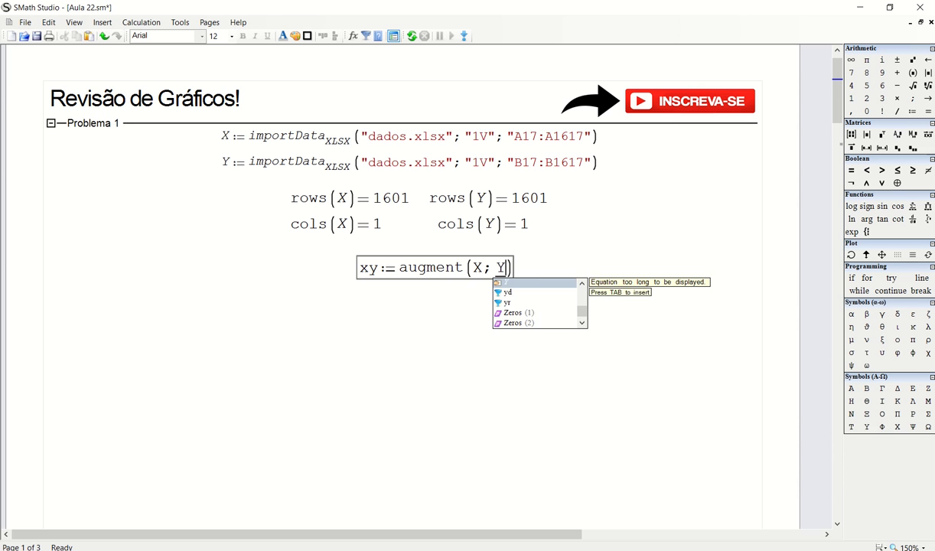
pyautogui.write('=')
pyautogui.click(228, 335)
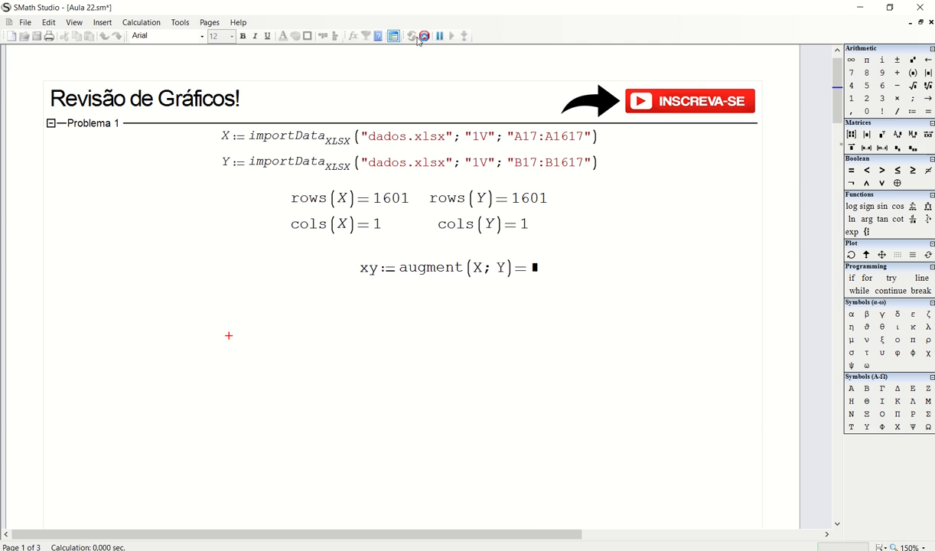
pyautogui.moveTo(604, 295); pyautogui.dragTo(571, 286)
pyautogui.click(632, 304)
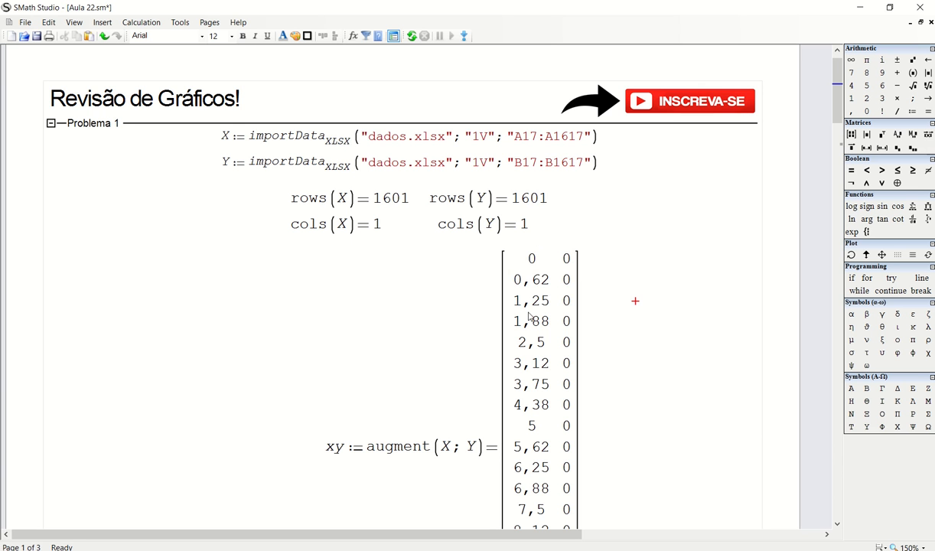
# Step: Increase the number of decimal places shown in the xy matrix result and review its listed values
pyautogui.rightClick(570, 284)
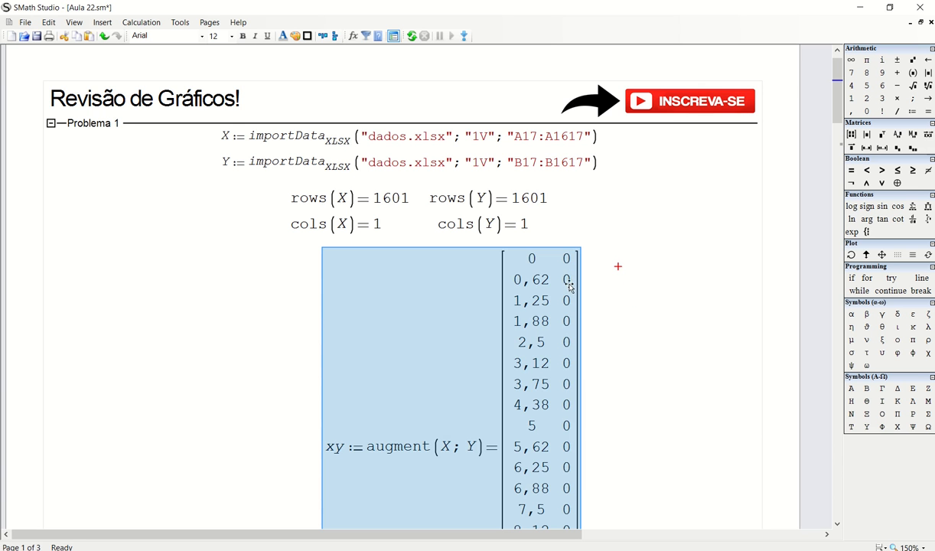
pyautogui.moveTo(650, 448)
pyautogui.click(755, 503)
pyautogui.click(672, 309)
pyautogui.scroll(-3, 582, 444)
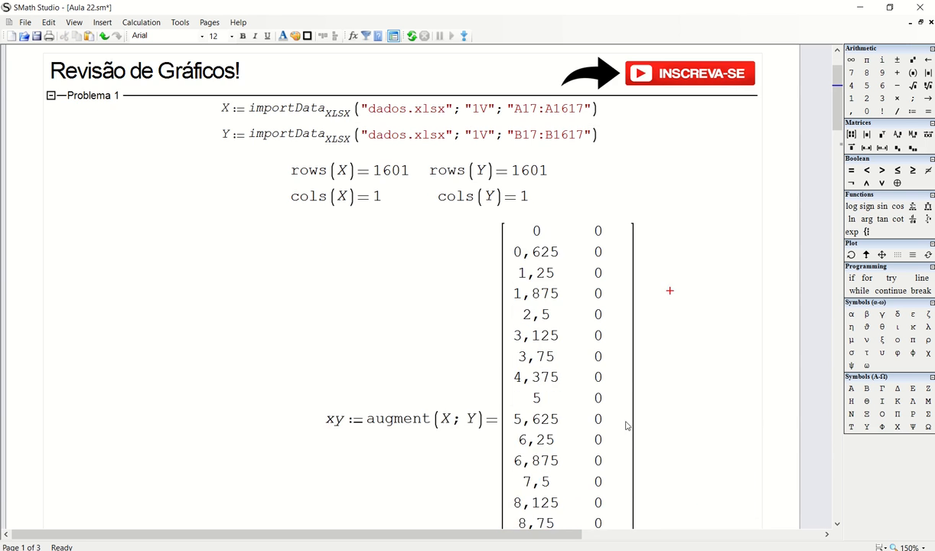
pyautogui.scroll(-1, 604, 476)
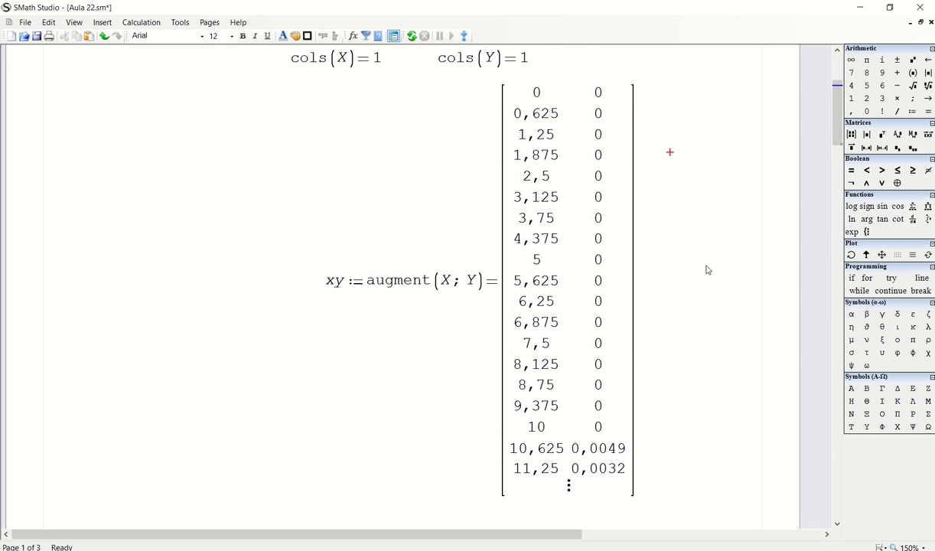
pyautogui.scroll(2, 708, 269)
# Step: Remove the displayed numeric result from the xy definition, keeping the augment(X; Y) assignment
pyautogui.moveTo(520, 246); pyautogui.dragTo(576, 294)
pyautogui.press('BackSpace')
pyautogui.press('BackSpace')
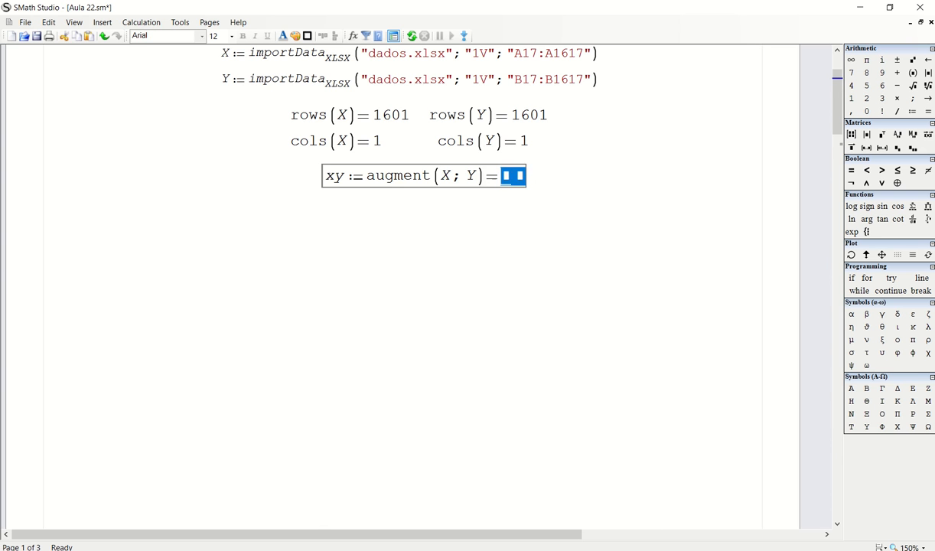
# Step: Clear the leftover result placeholder from the xy definition and shift the formula slightly right beneath the cols expressions
pyautogui.press('BackSpace')
pyautogui.click(480, 281)
pyautogui.scroll(2, 462, 227)
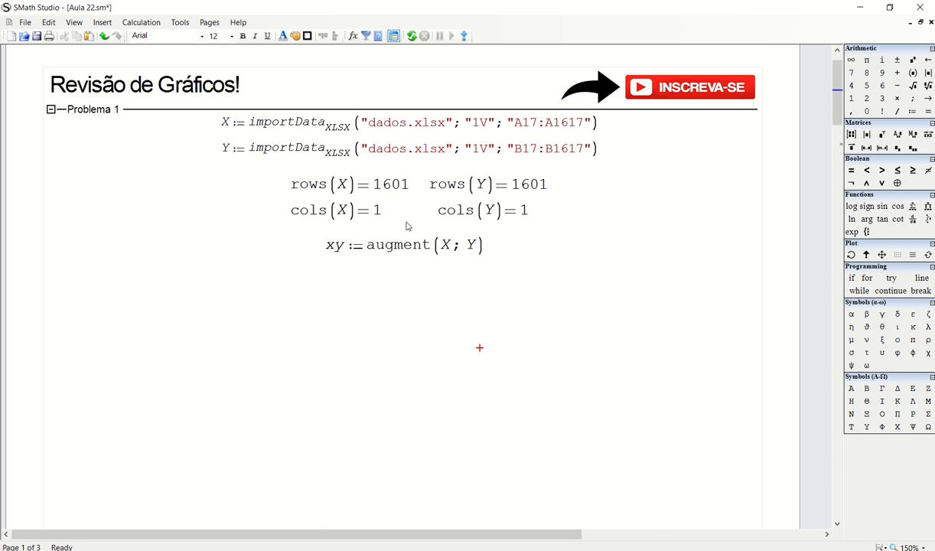
pyautogui.moveTo(463, 279); pyautogui.dragTo(431, 251)
pyautogui.moveTo(431, 247); pyautogui.dragTo(443, 246)
pyautogui.click(426, 289)
pyautogui.click(376, 321)
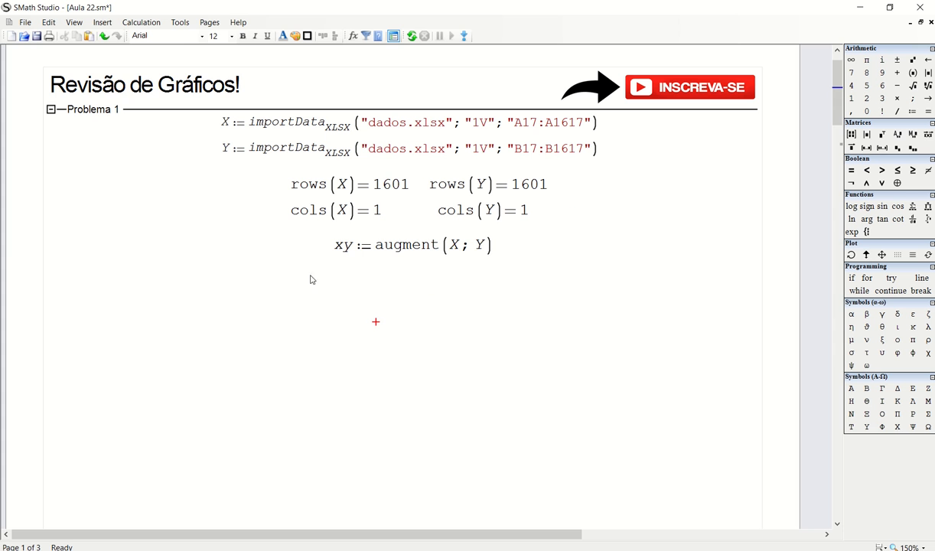
# Step: Insert an X-Y plot below the xy definition and set its plotted input to xy
pyautogui.click(102, 22)
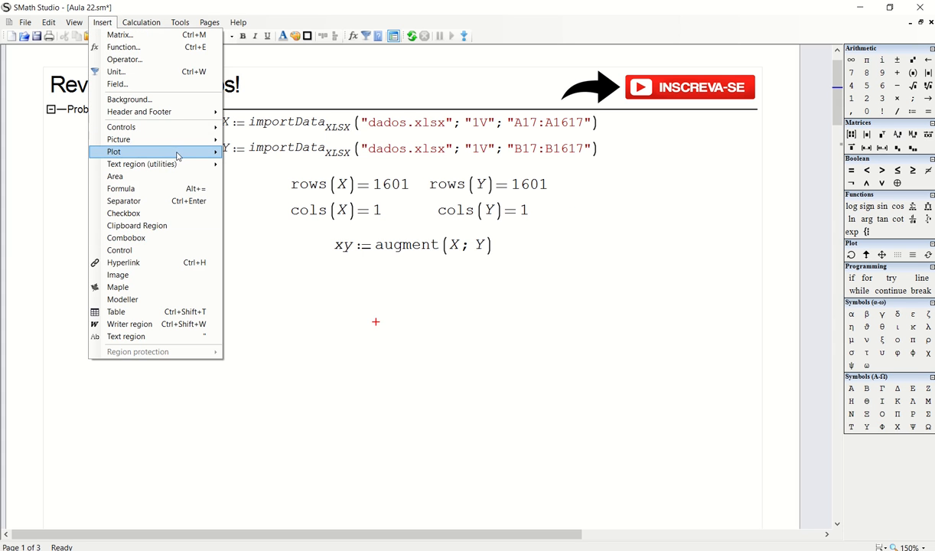
pyautogui.moveTo(177, 153)
pyautogui.click(270, 177)
pyautogui.moveTo(378, 303); pyautogui.dragTo(313, 286)
pyautogui.doubleClick(339, 245)
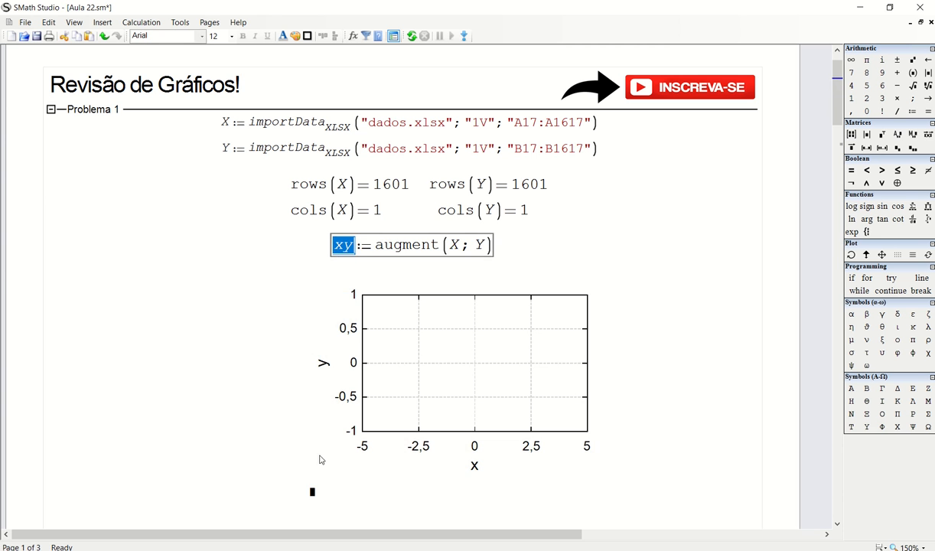
pyautogui.click(310, 493)
pyautogui.write('xy')
pyautogui.click(246, 411)
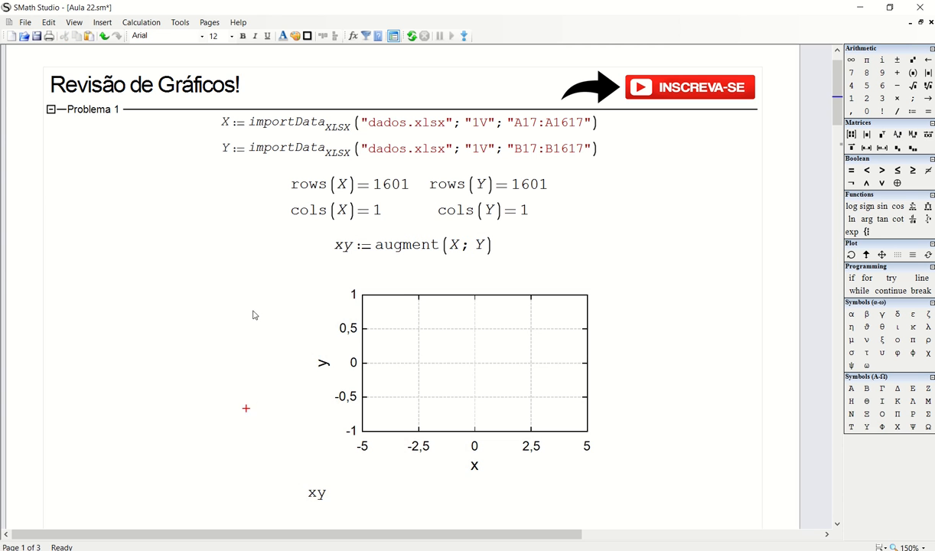
# Step: Reposition the X-Y plot directly beneath the xy definition and activate it
pyautogui.moveTo(352, 329); pyautogui.dragTo(309, 303)
pyautogui.click(609, 322)
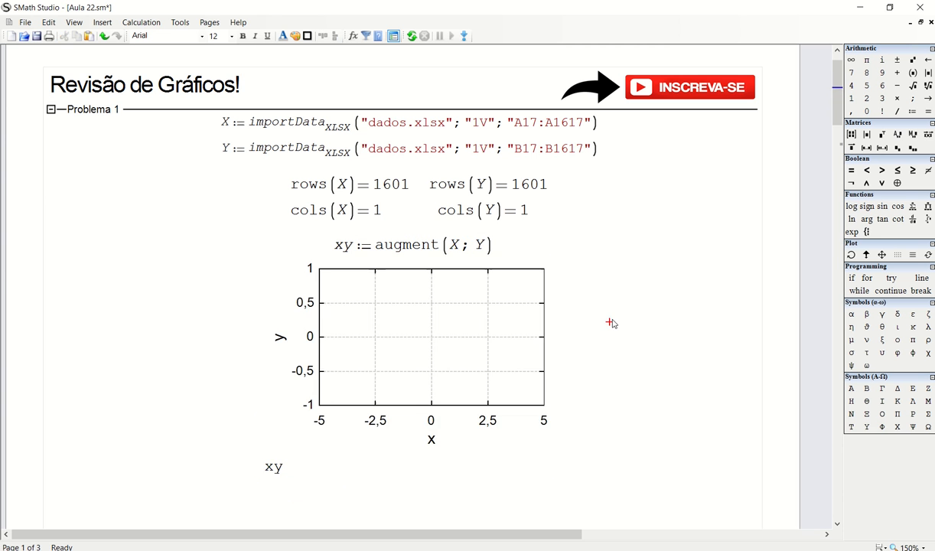
pyautogui.click(585, 226)
pyautogui.moveTo(610, 322); pyautogui.dragTo(411, 355)
pyautogui.click(617, 313)
pyautogui.click(503, 353)
# Step: Zoom out and pan inside the plot until the whole data line from 0 to 1000 on the x-axis fits
pyautogui.scroll(-5, 409, 349)
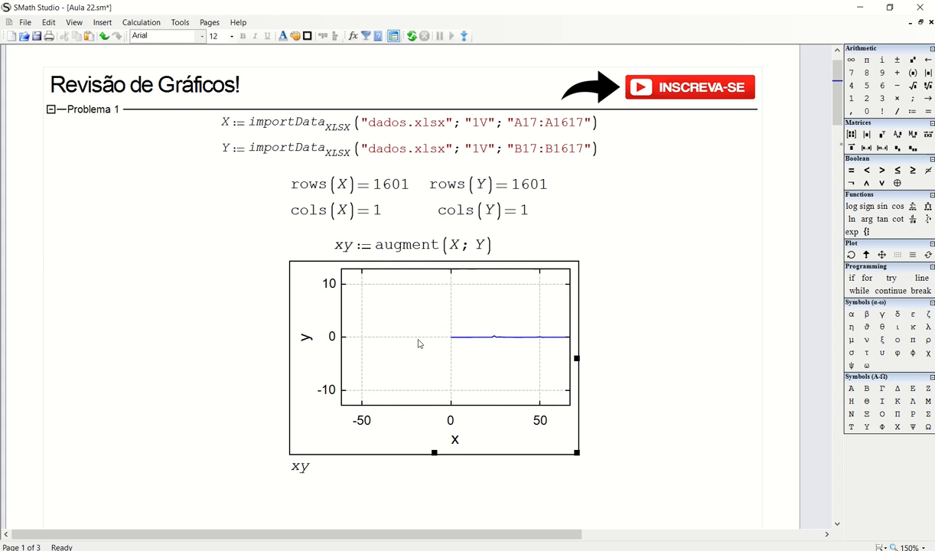
pyautogui.moveTo(505, 365); pyautogui.dragTo(419, 372)
pyautogui.scroll(-8, 445, 367)
pyautogui.moveTo(509, 364); pyautogui.dragTo(418, 366)
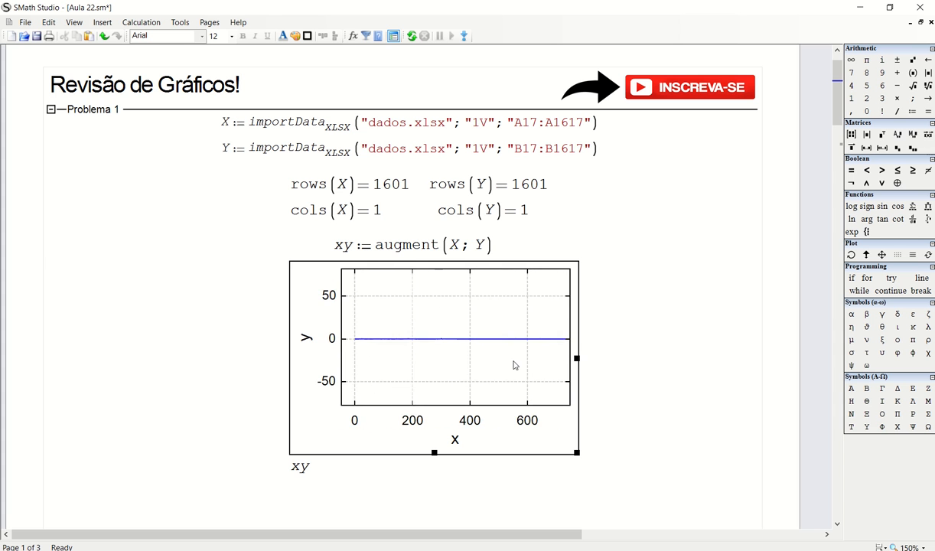
pyautogui.scroll(-6, 449, 360)
pyautogui.scroll(5, 449, 360)
pyautogui.scroll(-2, 451, 360)
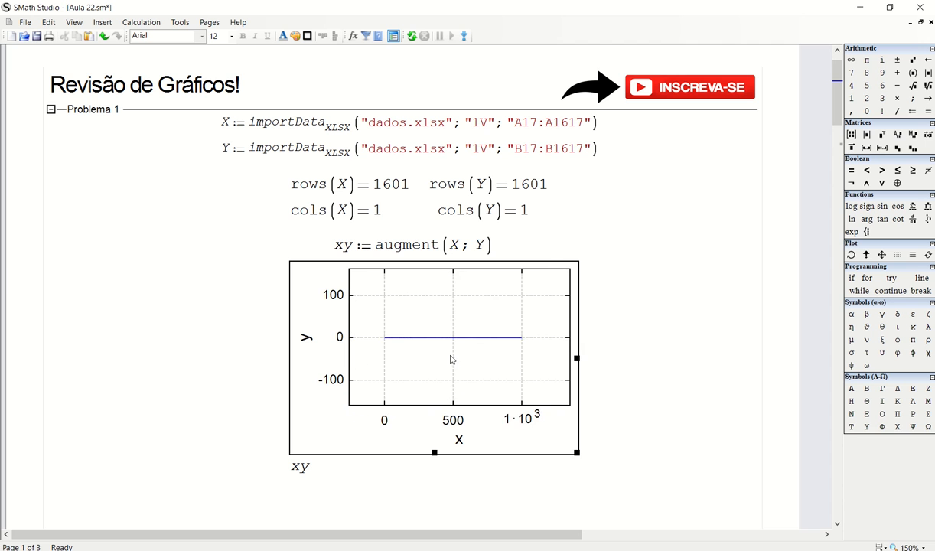
pyautogui.moveTo(420, 349); pyautogui.dragTo(438, 349)
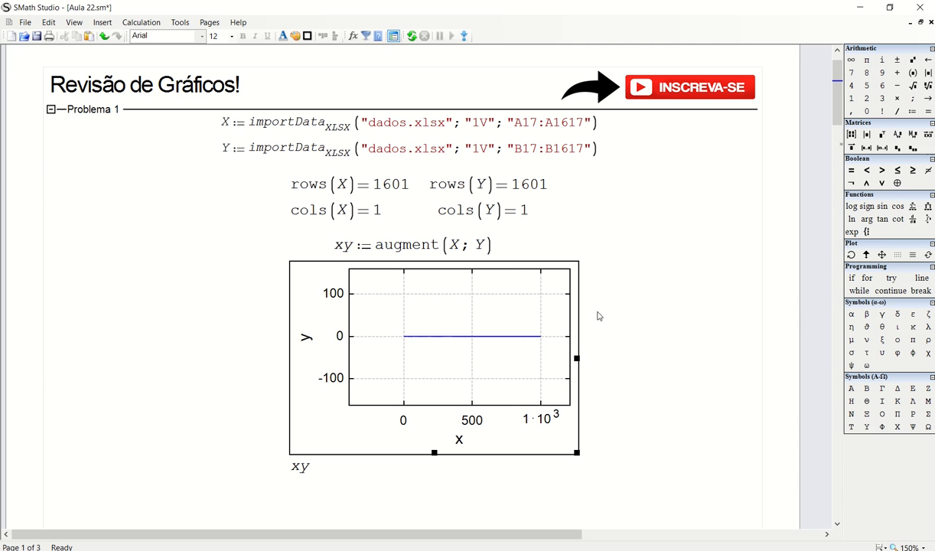
# Step: Tighten the layout by nudging the xy definition up and the plot left, and reducing the blank space below the Y import
pyautogui.moveTo(515, 245); pyautogui.dragTo(454, 236)
pyautogui.moveTo(537, 327); pyautogui.dragTo(491, 325)
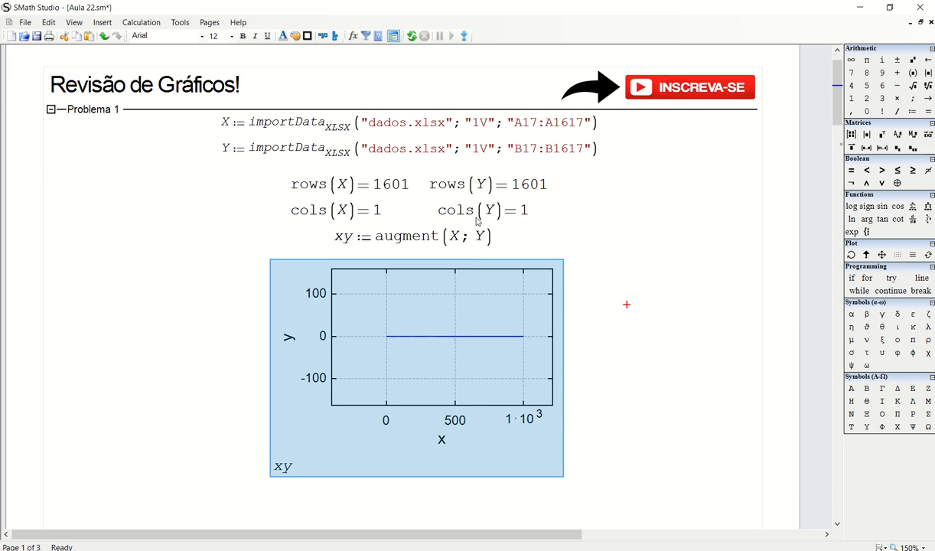
pyautogui.click(617, 158)
pyautogui.press('Delete')
pyautogui.press('Delete')
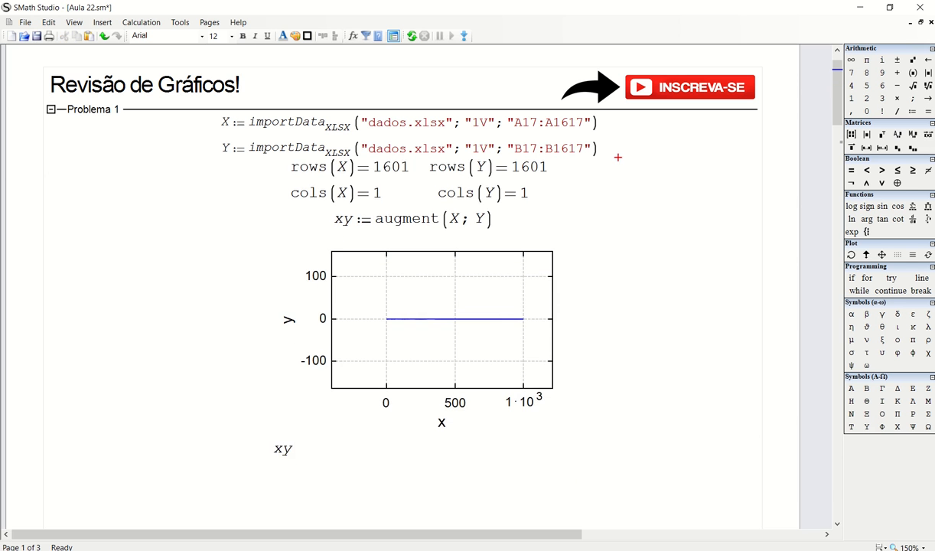
pyautogui.press('Return')
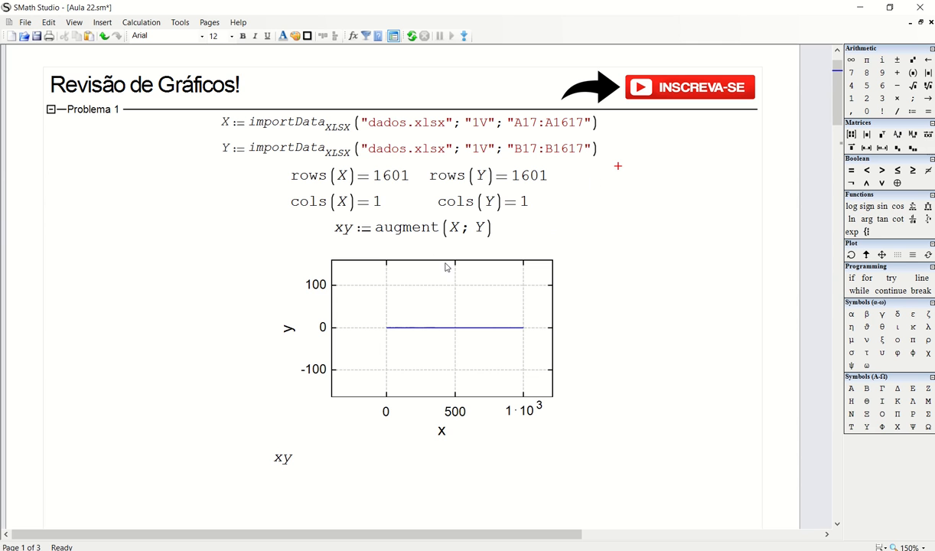
# Step: Move the X-Y plot slightly up and left, closer to the xy definition
pyautogui.moveTo(618, 314); pyautogui.dragTo(509, 328)
pyautogui.moveTo(472, 329); pyautogui.dragTo(463, 320)
pyautogui.click(601, 321)
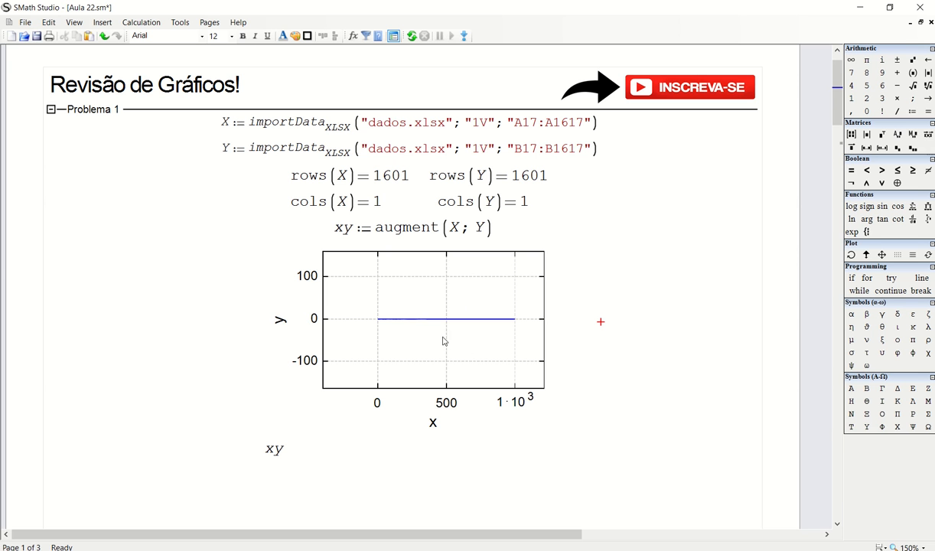
# Step: Reduce the font size of the rows, cols and xy expressions to 8
pyautogui.click(629, 307)
pyautogui.moveTo(584, 167); pyautogui.dragTo(308, 224)
pyautogui.click(230, 36)
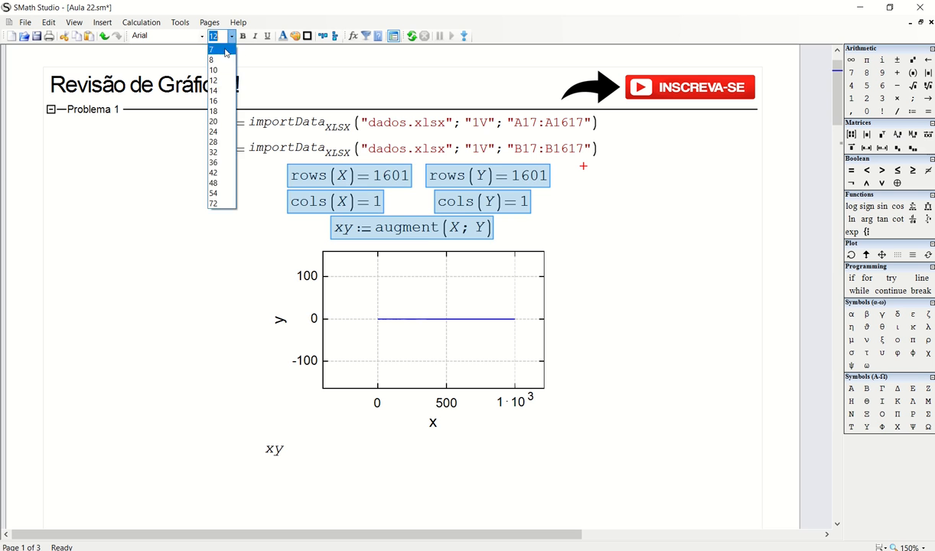
pyautogui.click(217, 70)
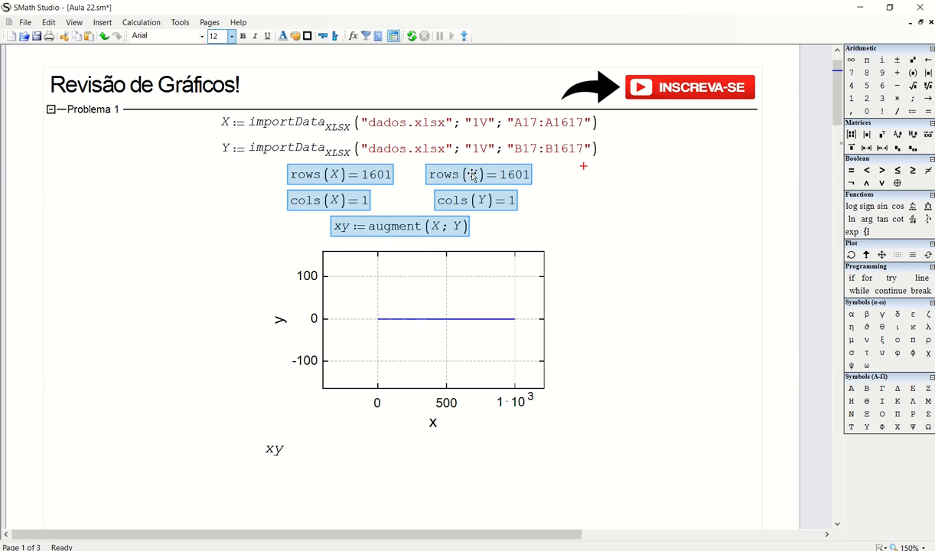
pyautogui.click(231, 36)
pyautogui.click(216, 61)
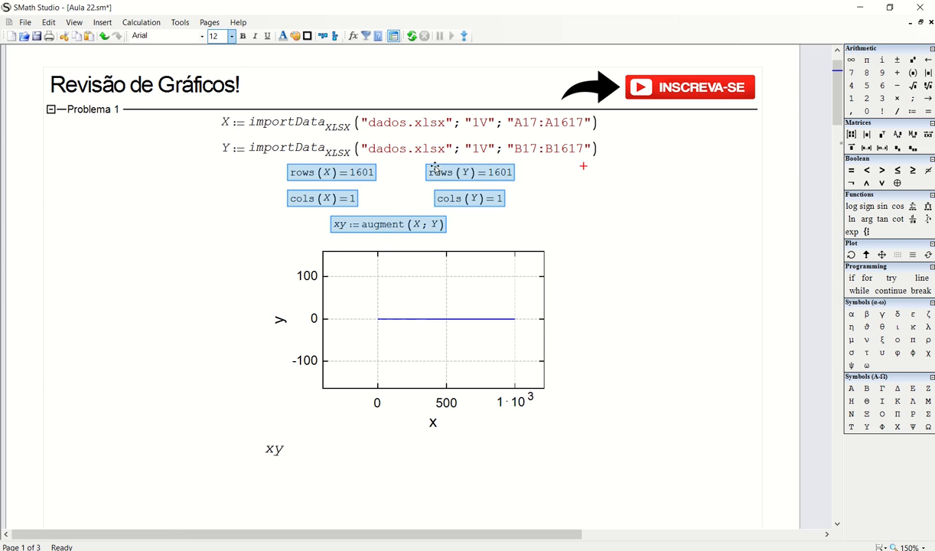
# Step: Move the reduced expressions up and right below the Y import, closing the gaps between the rows, cols and xy lines
pyautogui.moveTo(434, 167); pyautogui.dragTo(452, 159)
pyautogui.click(592, 209)
pyautogui.moveTo(559, 192); pyautogui.dragTo(293, 234)
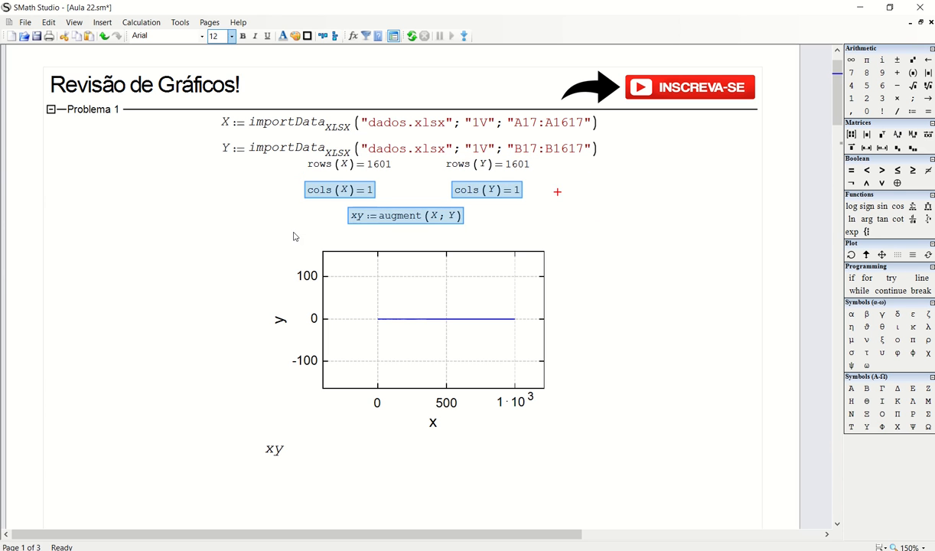
pyautogui.press('Up')
pyautogui.moveTo(488, 209); pyautogui.dragTo(419, 215)
pyautogui.press('Up')
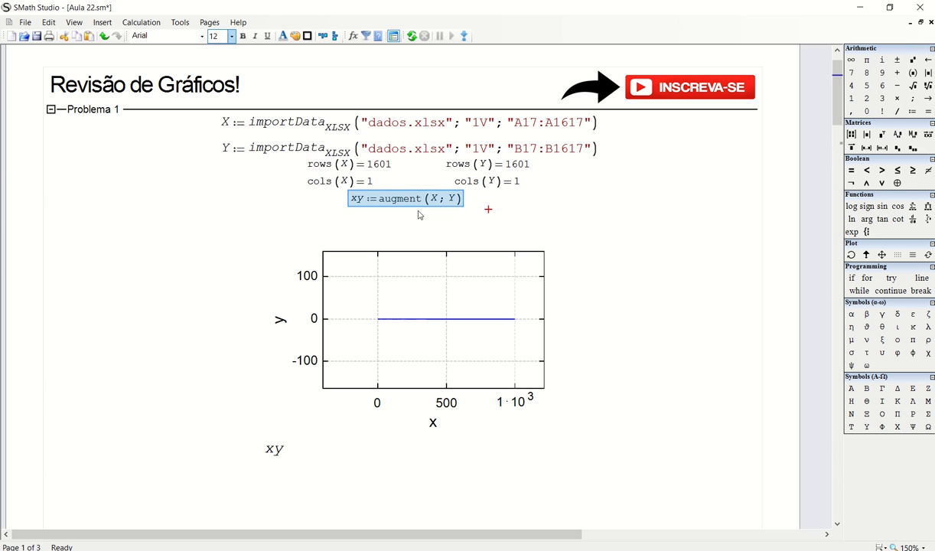
# Step: Move the X-Y plot up and left to just below the xy definition and activate it
pyautogui.moveTo(636, 261); pyautogui.dragTo(430, 310)
pyautogui.moveTo(420, 282); pyautogui.dragTo(392, 254)
pyautogui.click(403, 304)
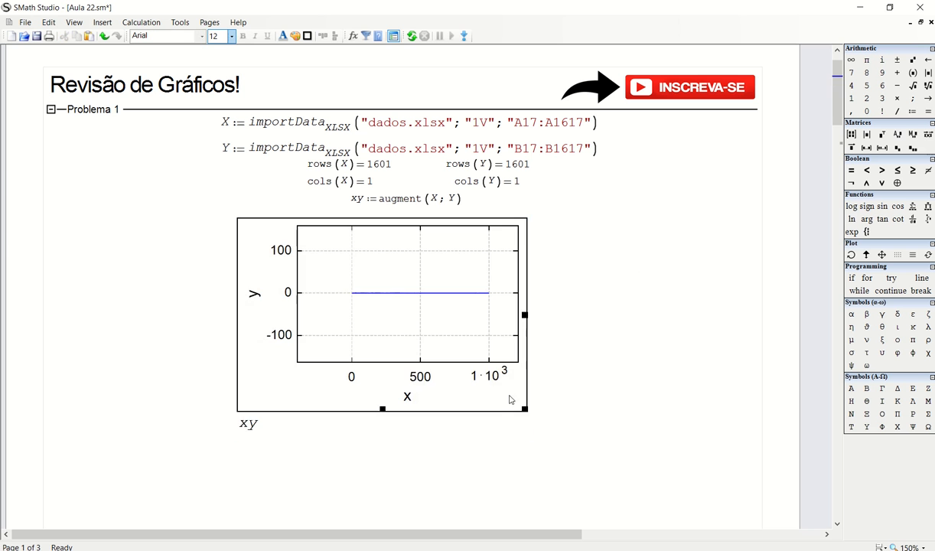
# Step: Enlarge the X-Y plot in width and height and nudge it slightly left
pyautogui.moveTo(507, 396); pyautogui.dragTo(642, 504)
pyautogui.click(726, 329)
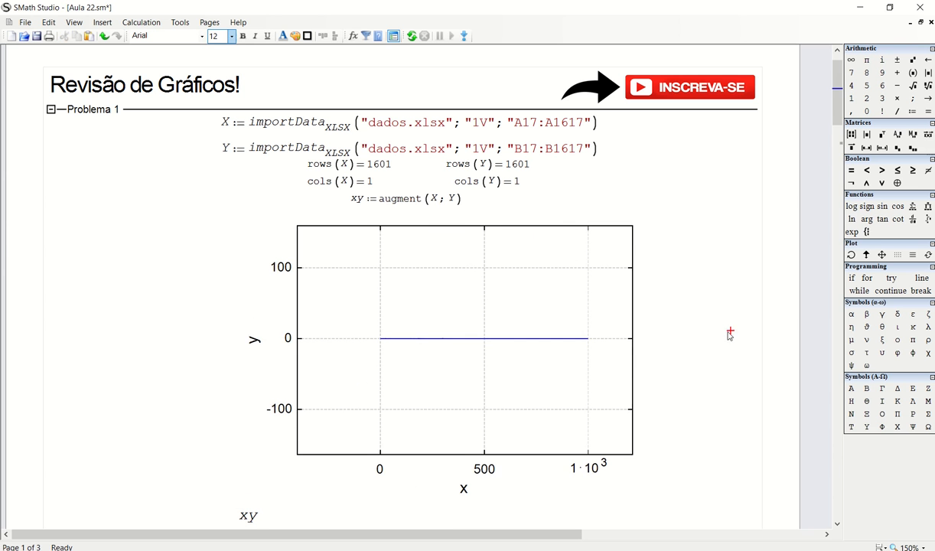
pyautogui.moveTo(730, 279); pyautogui.dragTo(493, 302)
pyautogui.press('Left')
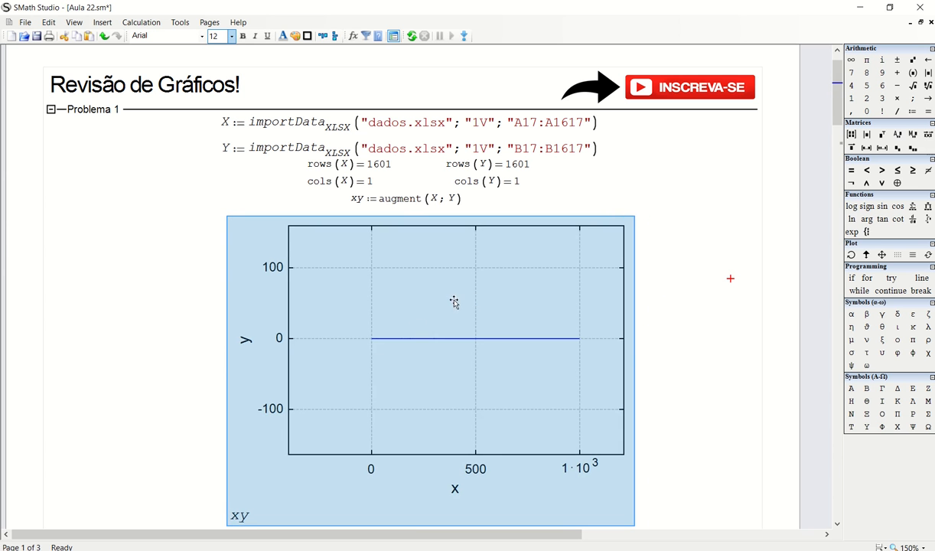
pyautogui.click(687, 296)
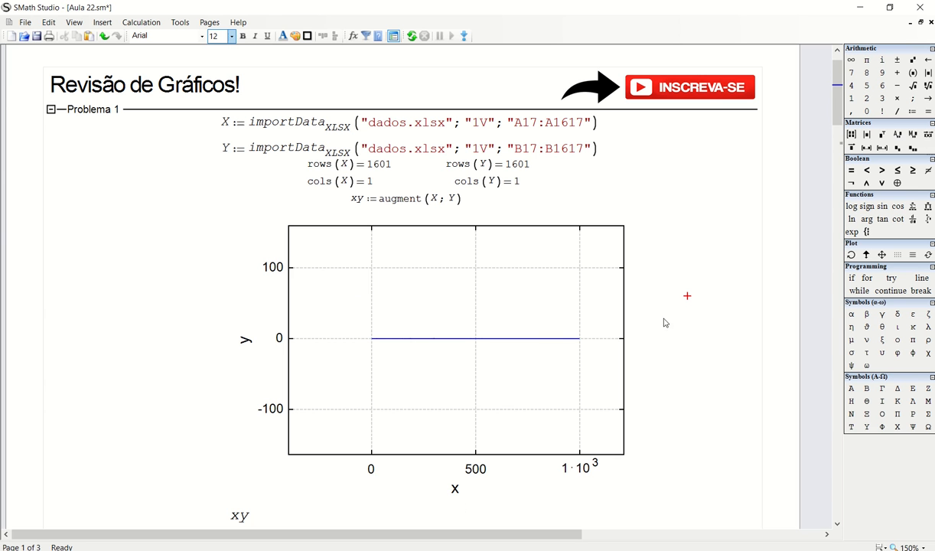
# Step: Open the X-Y plot's formatting settings and place the dialog clear of the plot
pyautogui.click(583, 269)
pyautogui.rightClick(583, 269)
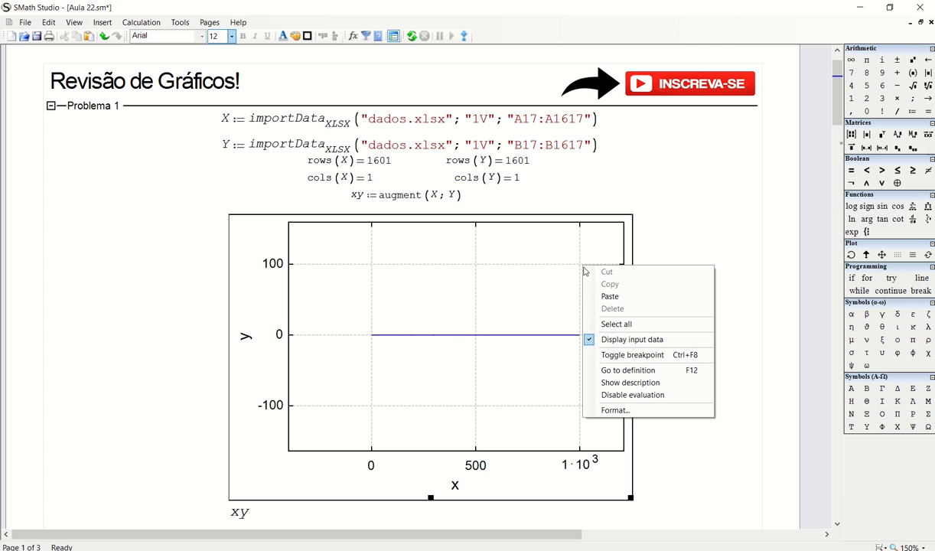
pyautogui.click(627, 414)
pyautogui.moveTo(536, 170); pyautogui.dragTo(658, 97)
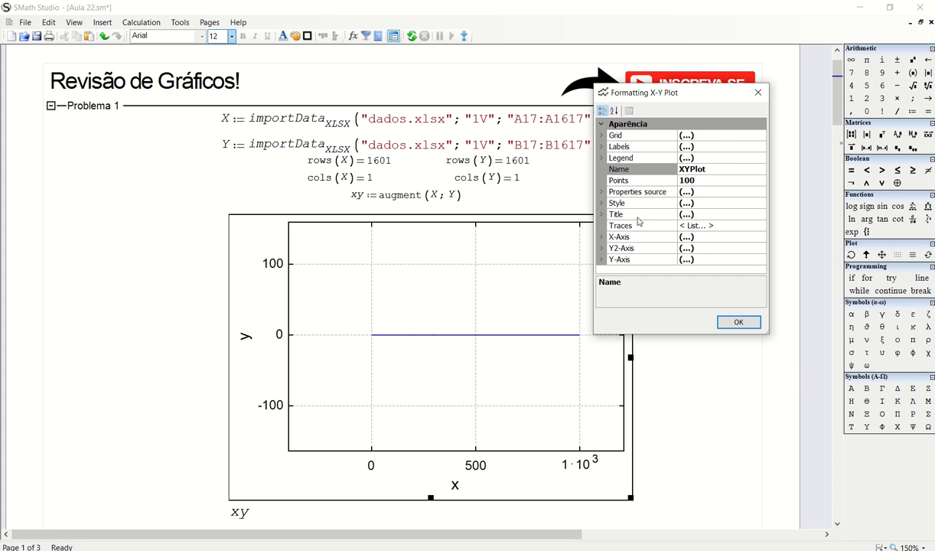
pyautogui.moveTo(619, 98); pyautogui.dragTo(690, 125)
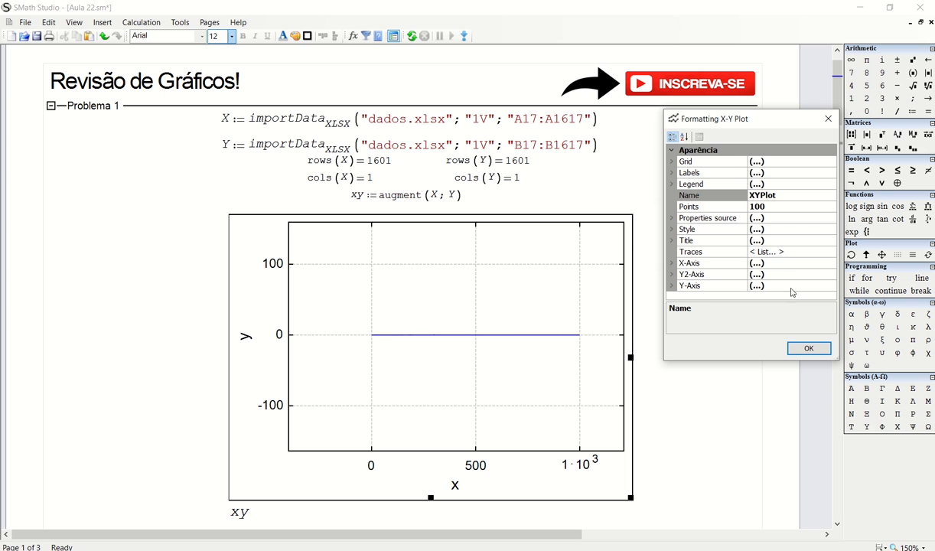
# Step: Set the plot's X-axis limits to a maximum of 1000 and a minimum of 0
pyautogui.doubleClick(690, 263)
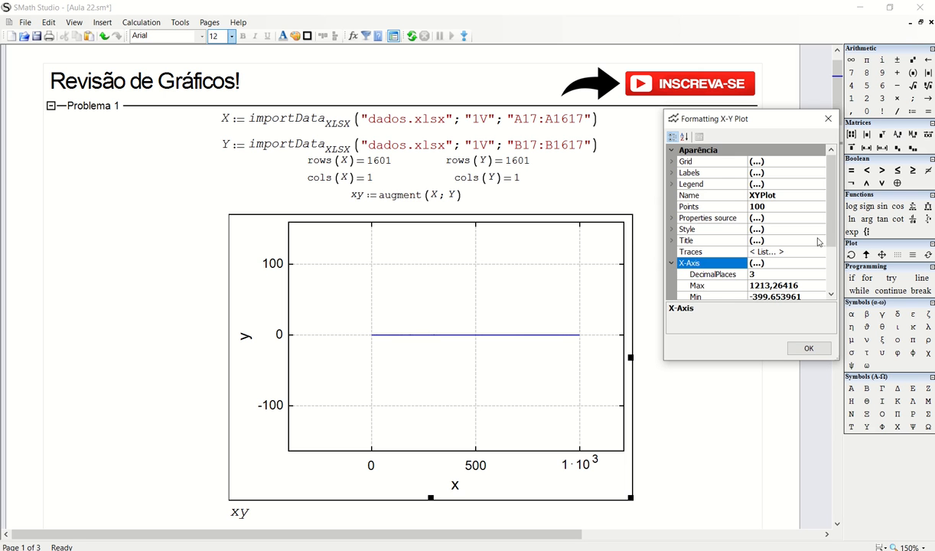
pyautogui.scroll(-2, 818, 242)
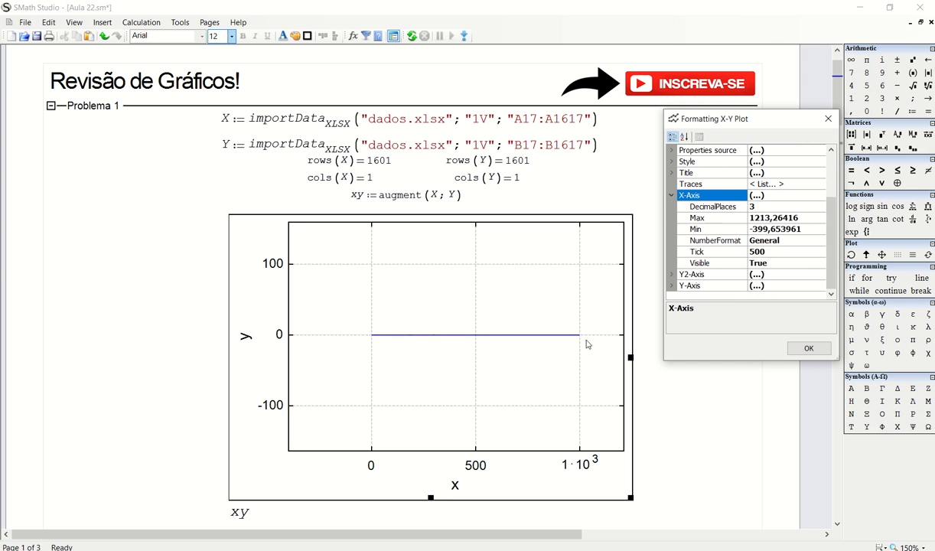
pyautogui.click(727, 218)
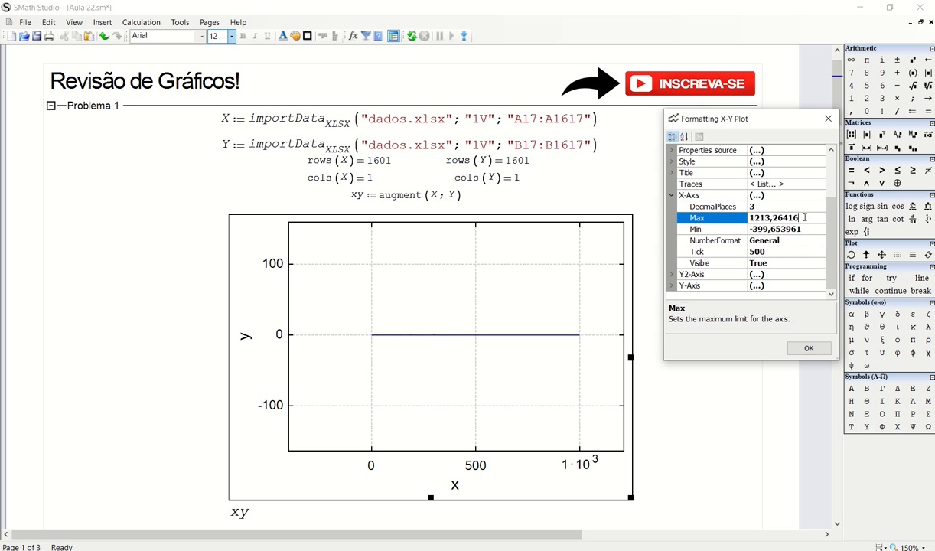
pyautogui.write('1000')
pyautogui.click(754, 229)
pyautogui.write('0')
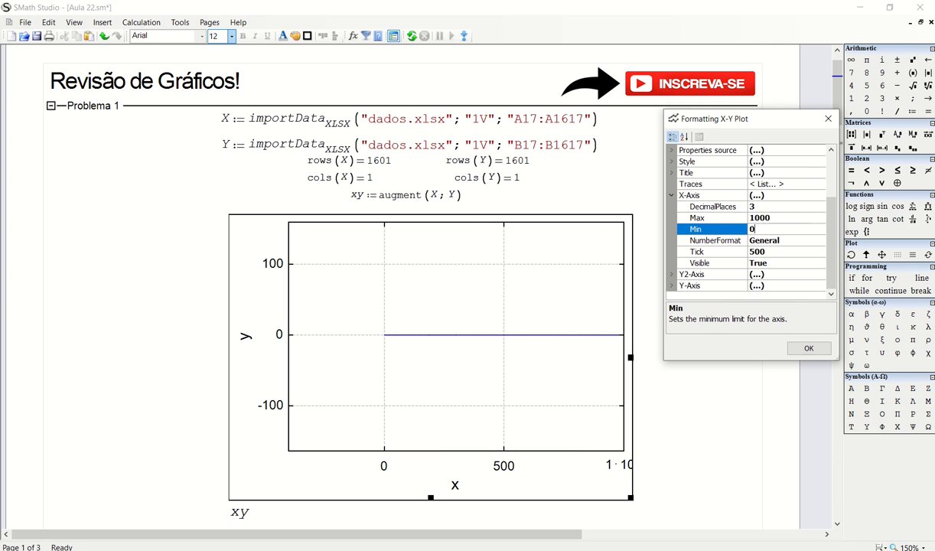
pyautogui.click(781, 219)
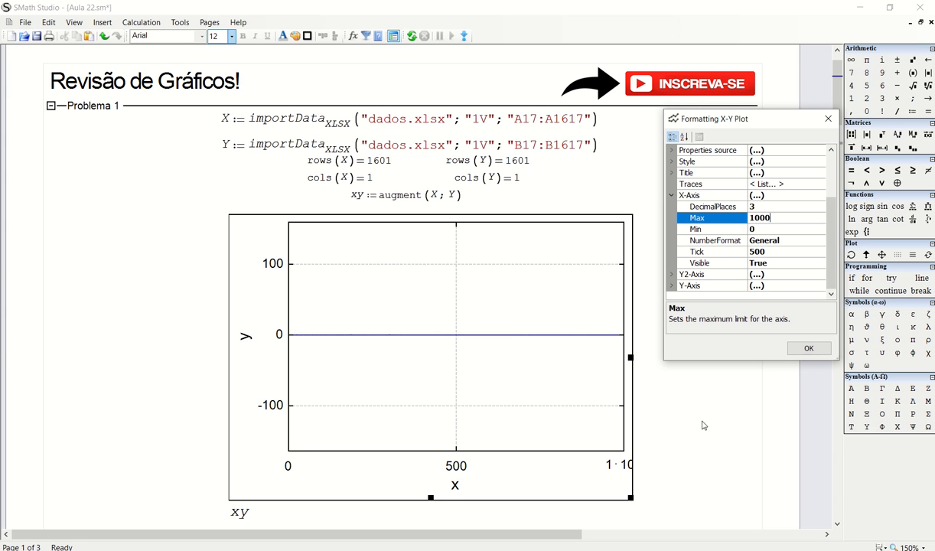
# Step: Set the X-axis tick interval to 100 and collapse the X-Axis settings
pyautogui.click(740, 251)
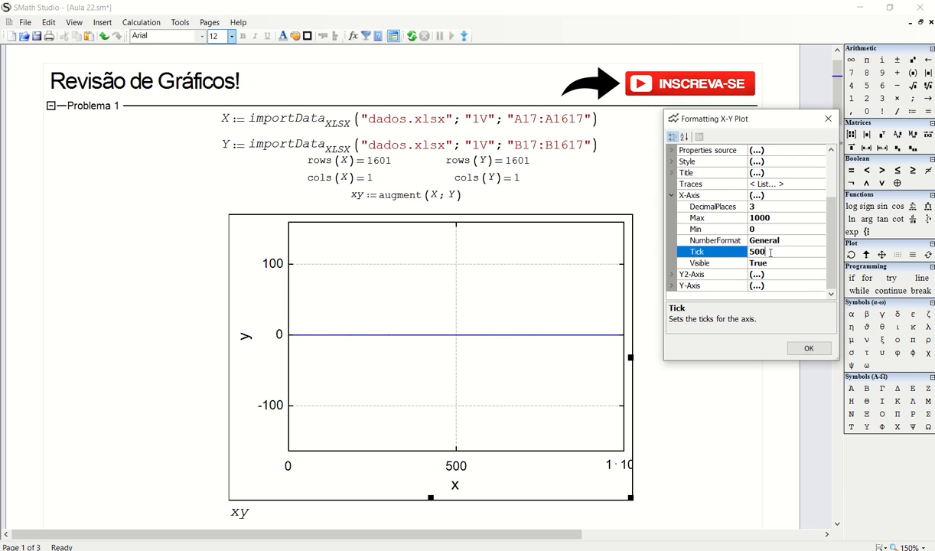
pyautogui.write('2')
pyautogui.click(758, 219)
pyautogui.click(757, 251)
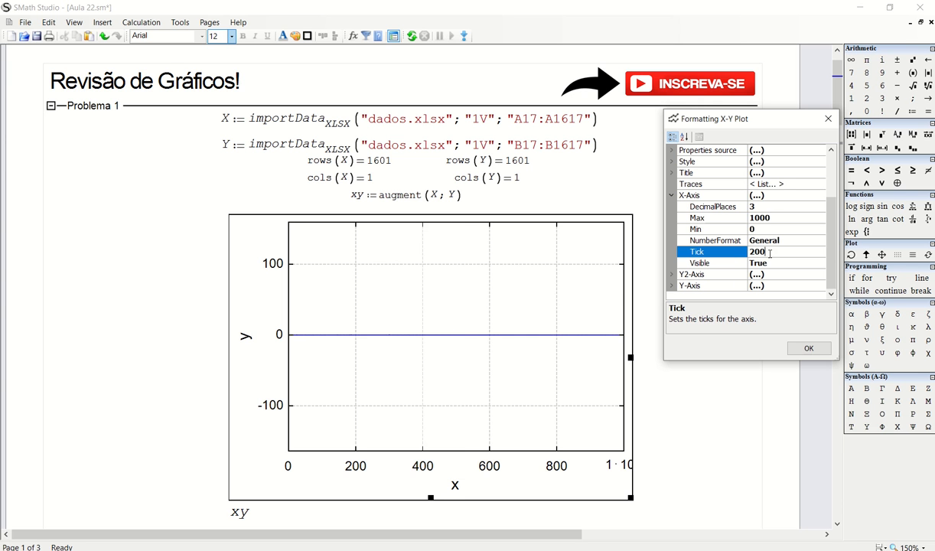
pyautogui.write('100')
pyautogui.click(778, 226)
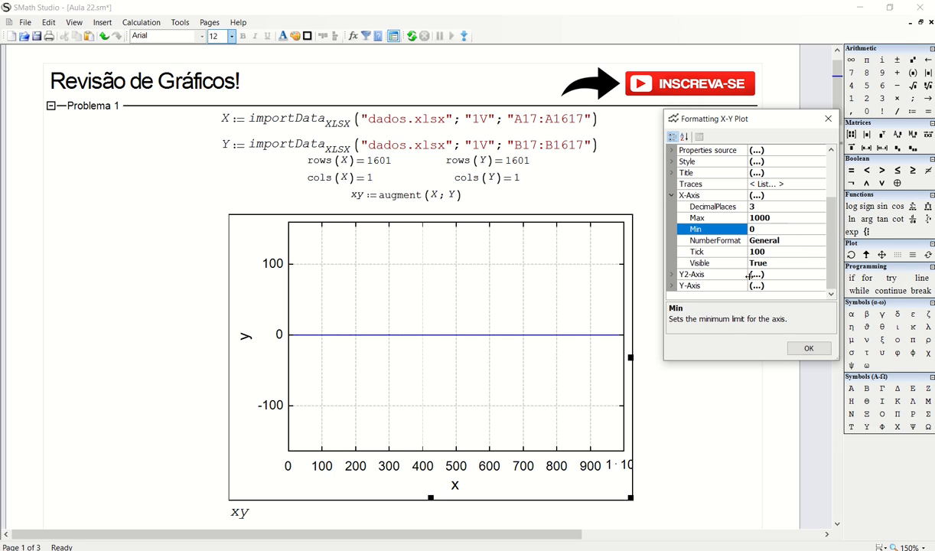
pyautogui.click(671, 197)
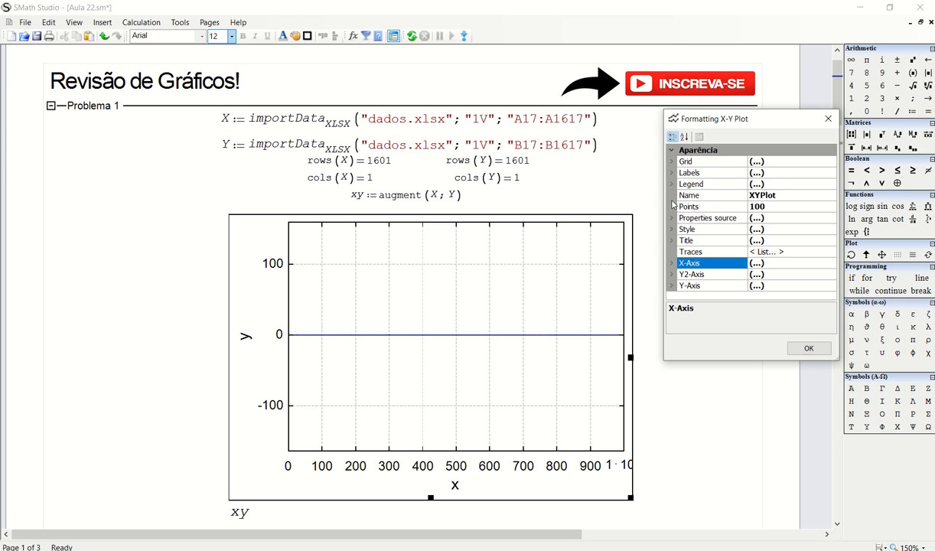
# Step: Set the plot's Y-axis limits to a maximum of 10 and a minimum of 0
pyautogui.click(677, 287)
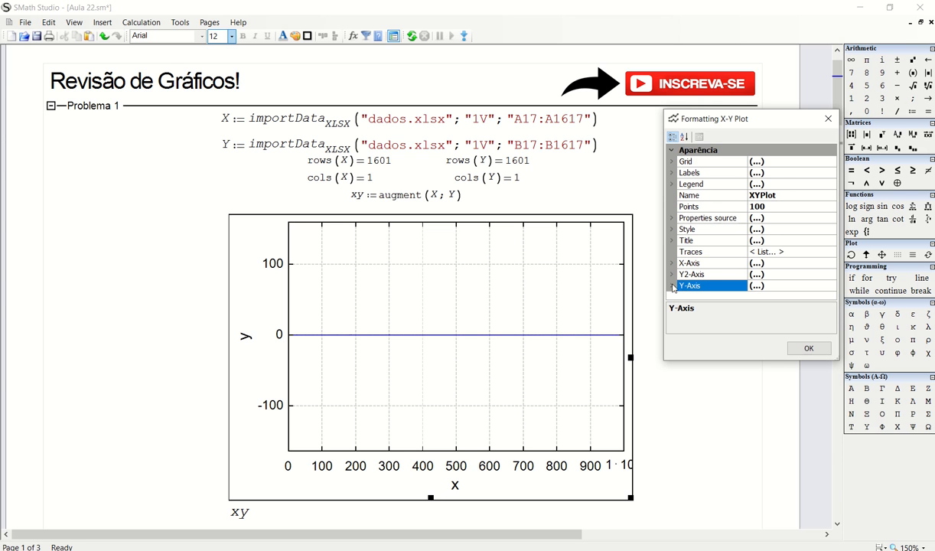
pyautogui.click(672, 287)
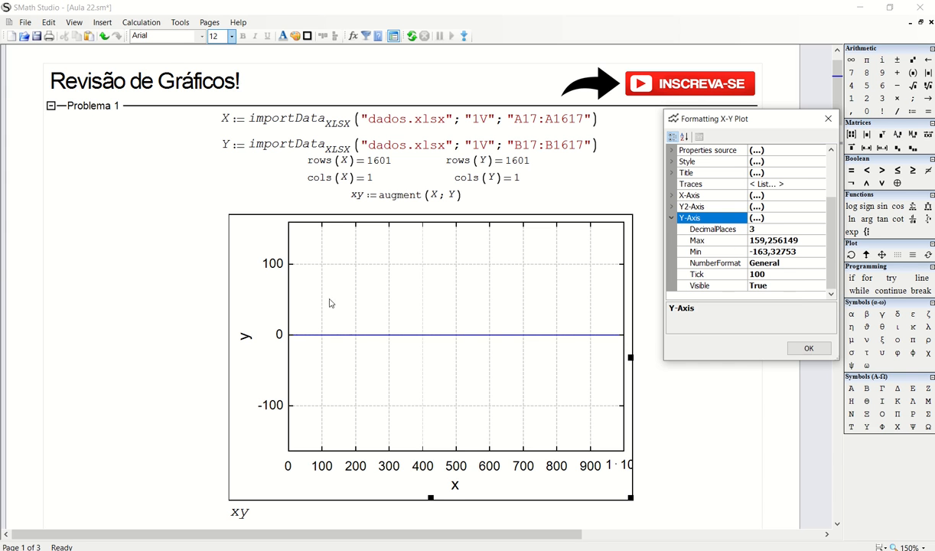
pyautogui.click(796, 241)
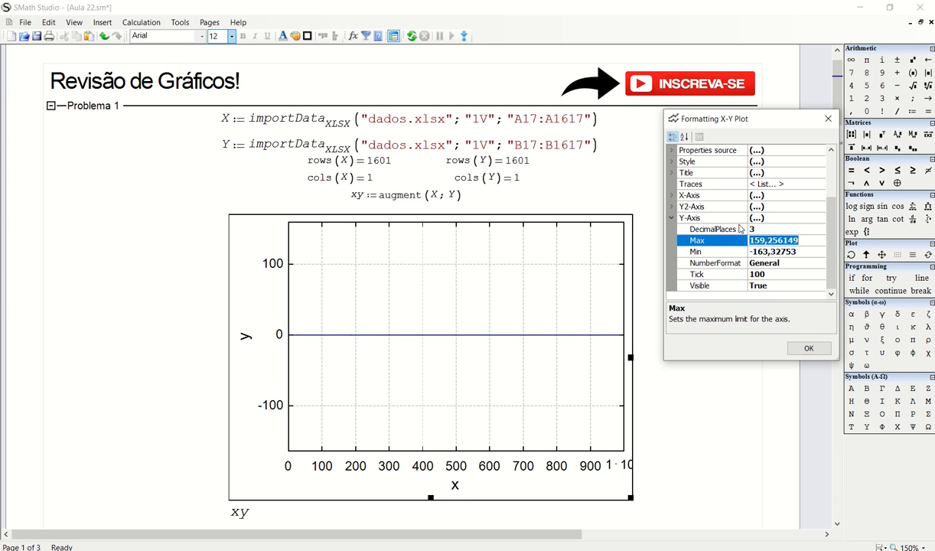
pyautogui.write('10')
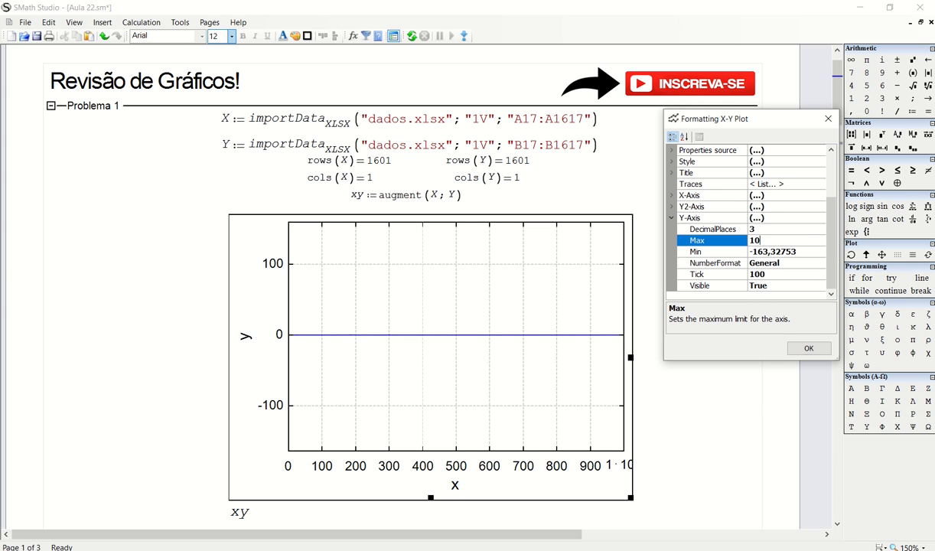
pyautogui.click(767, 221)
pyautogui.click(796, 253)
pyautogui.click(796, 253)
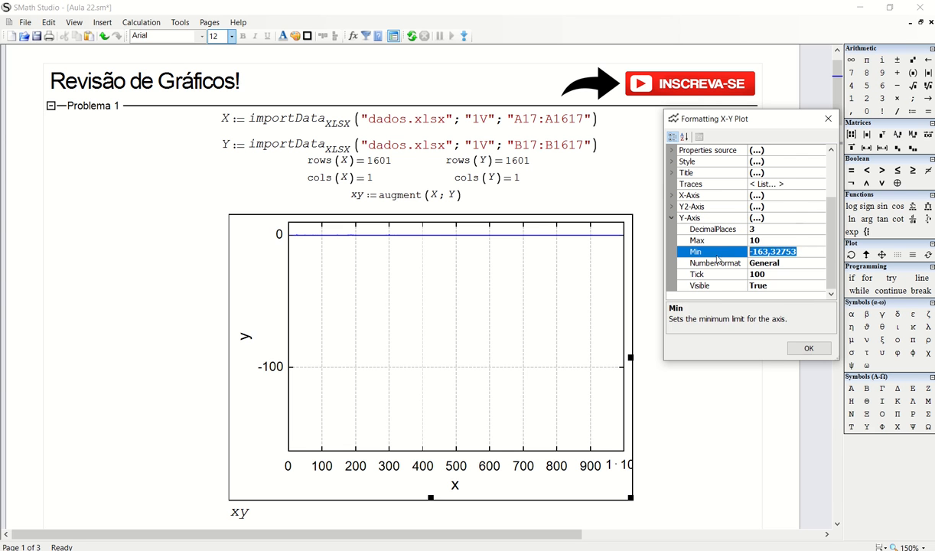
pyautogui.write('0')
pyautogui.click(781, 205)
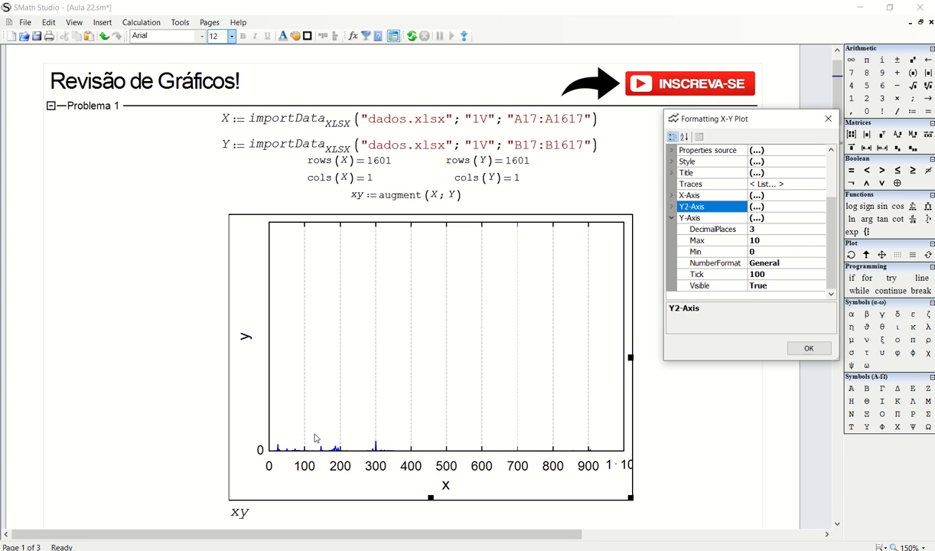
# Step: Try progressively smaller Y-axis maximums of 5, 2 and 1
pyautogui.click(762, 240)
pyautogui.press('BackSpace')
pyautogui.press('BackSpace')
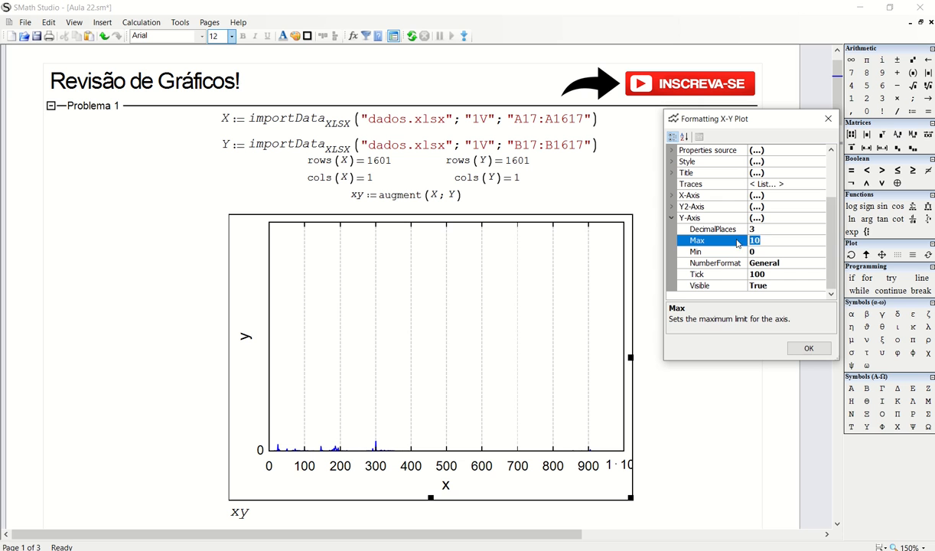
pyautogui.write('5')
pyautogui.click(770, 208)
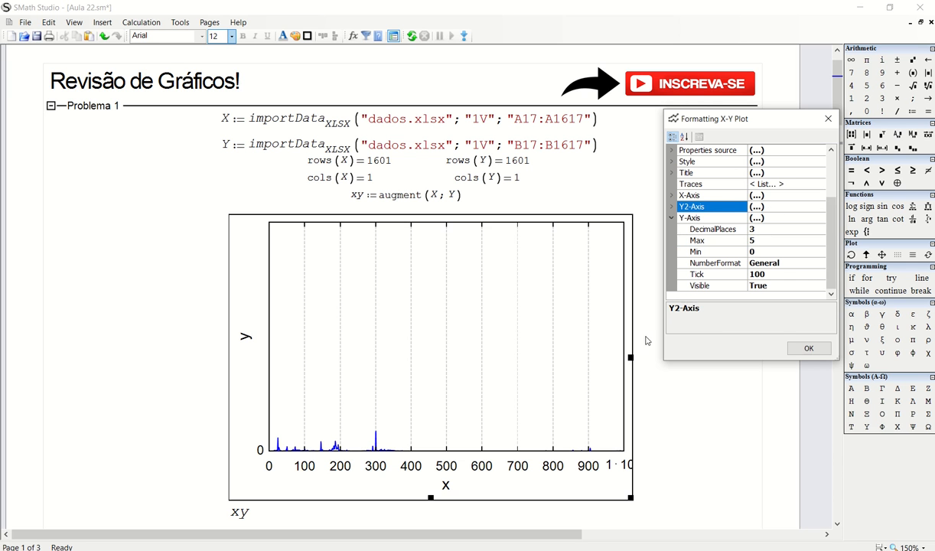
pyautogui.click(772, 240)
pyautogui.press('BackSpace')
pyautogui.write('2')
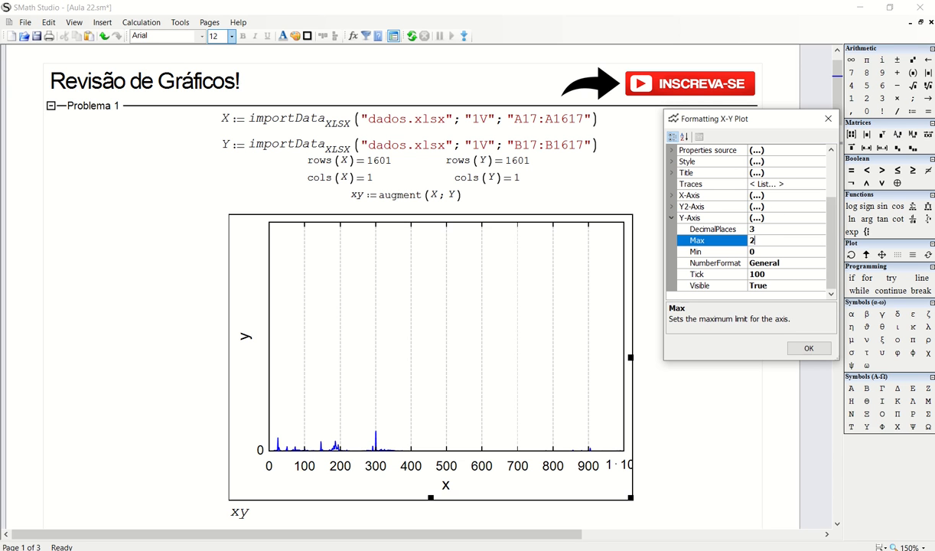
pyautogui.click(705, 207)
pyautogui.click(754, 240)
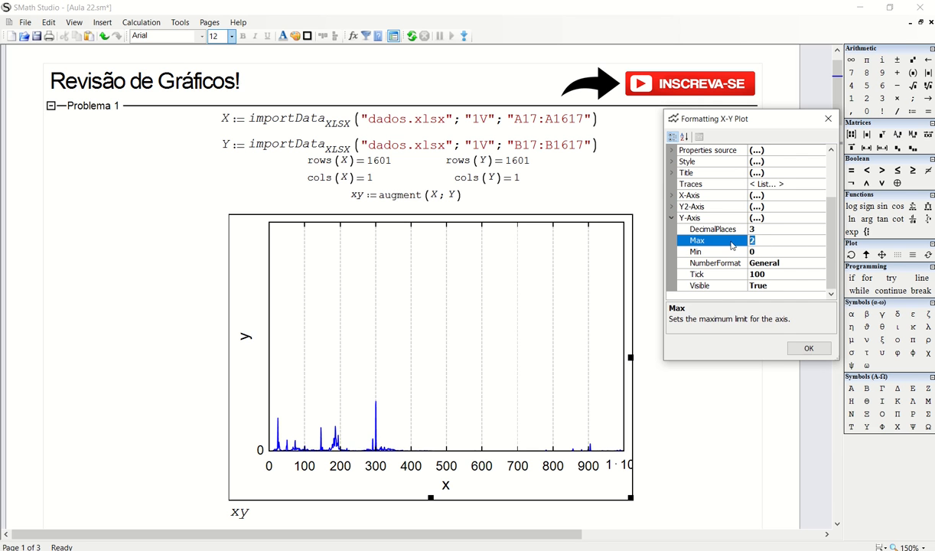
pyautogui.press('BackSpace')
pyautogui.write('1')
pyautogui.click(753, 208)
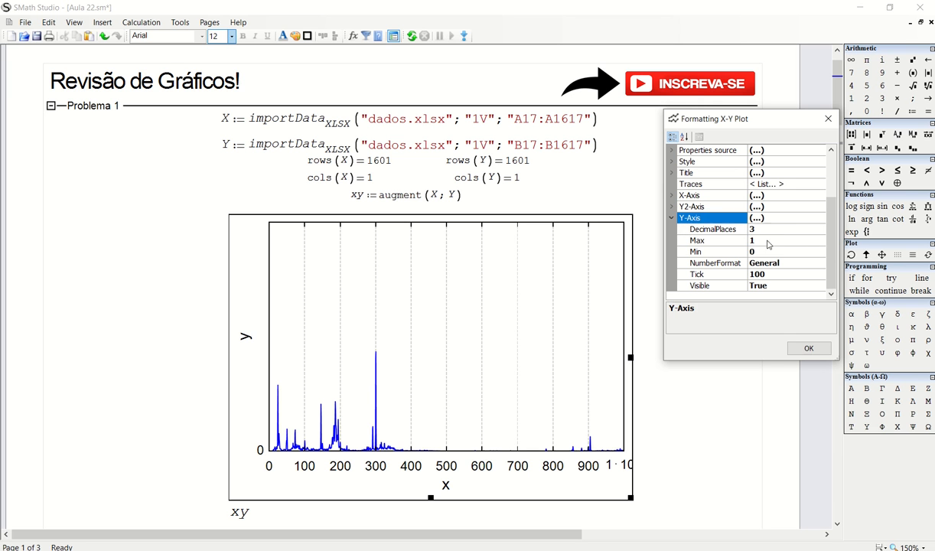
# Step: Set the Y-axis maximum to 0,5 and its tick interval to 0,1
pyautogui.click(747, 242)
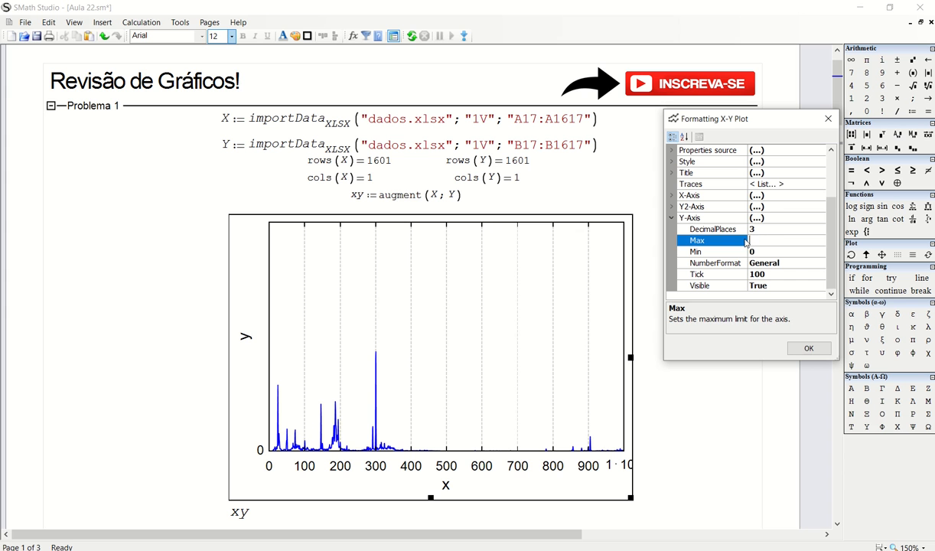
pyautogui.write('0,5')
pyautogui.click(757, 195)
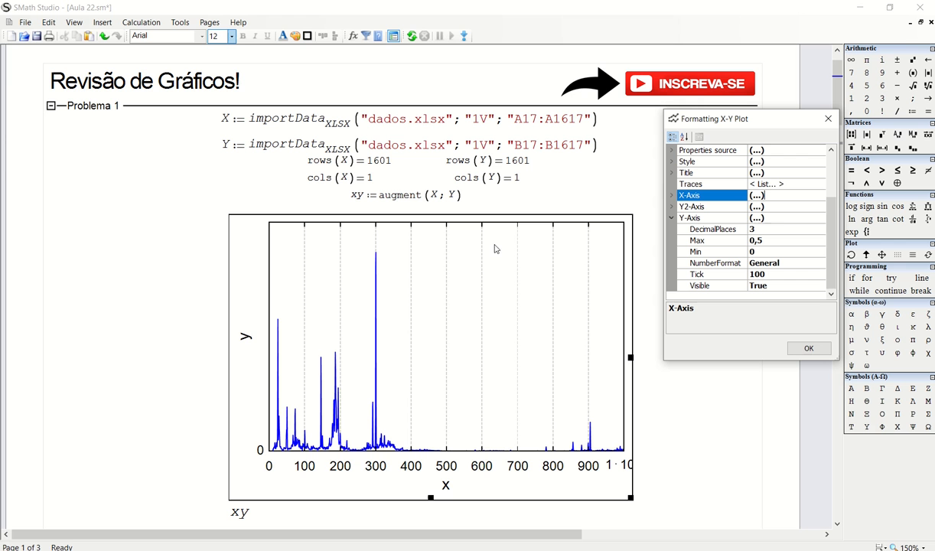
pyautogui.click(765, 274)
pyautogui.write('0,1')
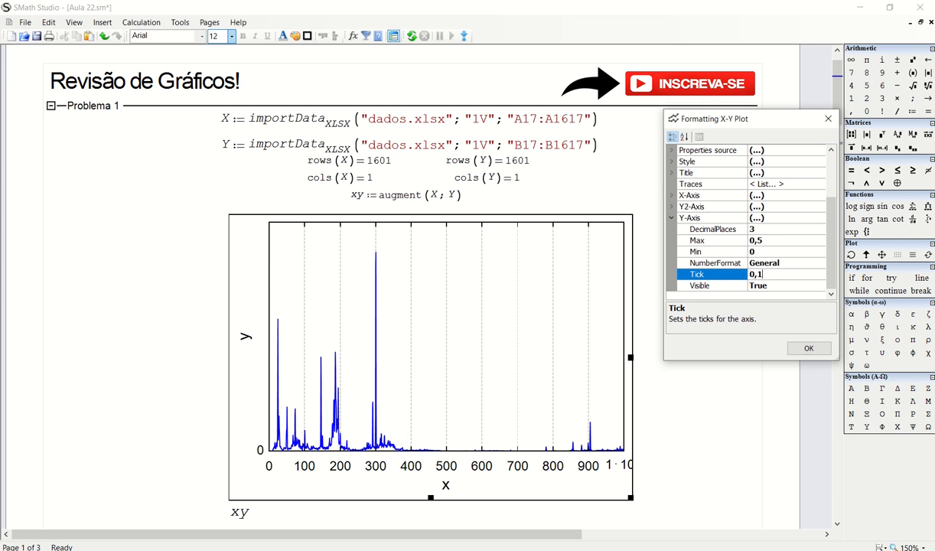
pyautogui.click(762, 240)
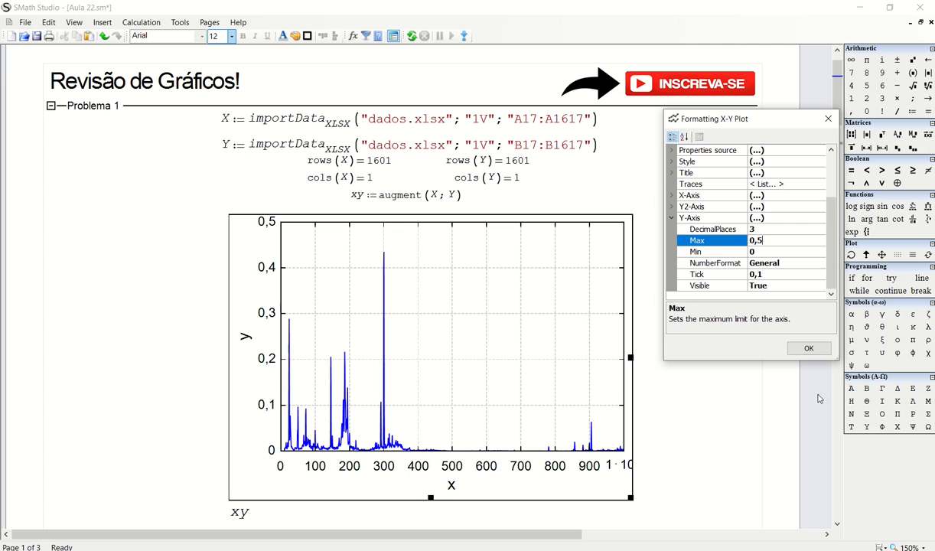
# Step: Accept the plot formatting and nudge the plot slightly upward on the worksheet
pyautogui.click(821, 348)
pyautogui.click(686, 301)
pyautogui.click(532, 334)
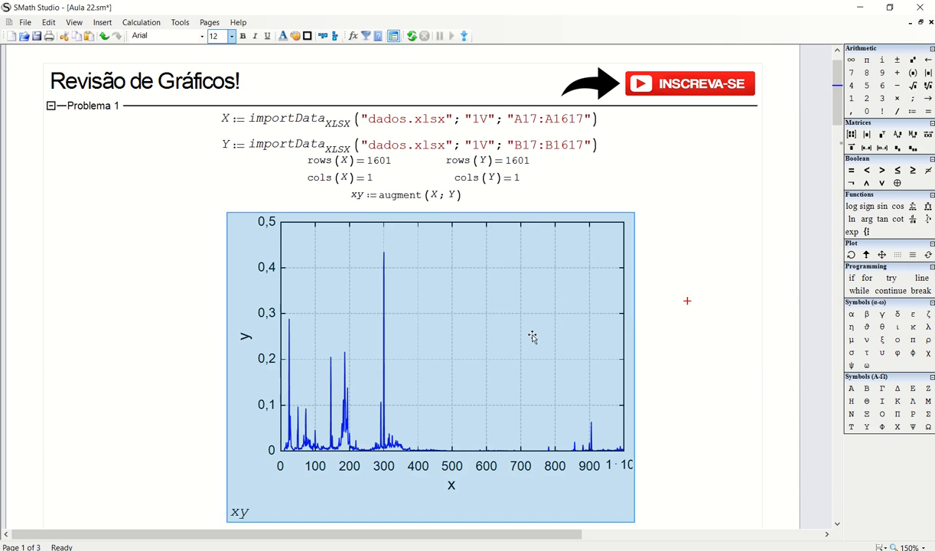
pyautogui.click(705, 303)
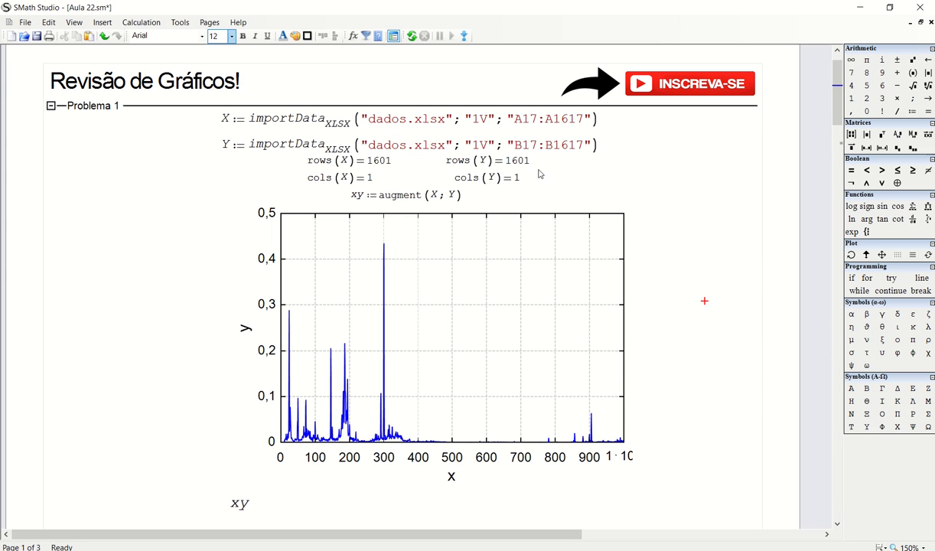
# Step: Reduce the font size of the X and Y importData definitions
pyautogui.moveTo(589, 147); pyautogui.dragTo(498, 108)
pyautogui.click(626, 148)
pyautogui.moveTo(626, 148); pyautogui.dragTo(553, 121)
pyautogui.click(222, 36)
pyautogui.click(218, 59)
# Step: Place the X and Y import definitions side by side on one line directly beneath the Problema 1 heading
pyautogui.click(571, 137)
pyautogui.moveTo(426, 115); pyautogui.dragTo(214, 121)
pyautogui.click(520, 145)
pyautogui.moveTo(520, 145); pyautogui.dragTo(625, 120)
# Step: Move the rows, cols and augment expressions up beneath the imports, and shift the plot slightly left and down
pyautogui.moveTo(583, 197); pyautogui.dragTo(272, 163)
pyautogui.moveTo(362, 161); pyautogui.dragTo(356, 138)
pyautogui.moveTo(695, 240); pyautogui.dragTo(470, 261)
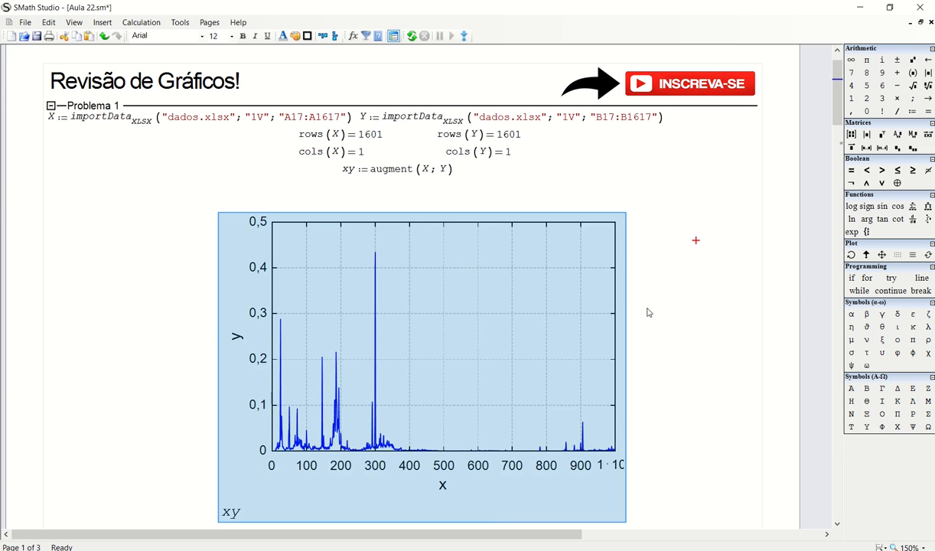
pyautogui.click(705, 308)
pyautogui.moveTo(674, 257); pyautogui.dragTo(554, 283)
pyautogui.click(686, 405)
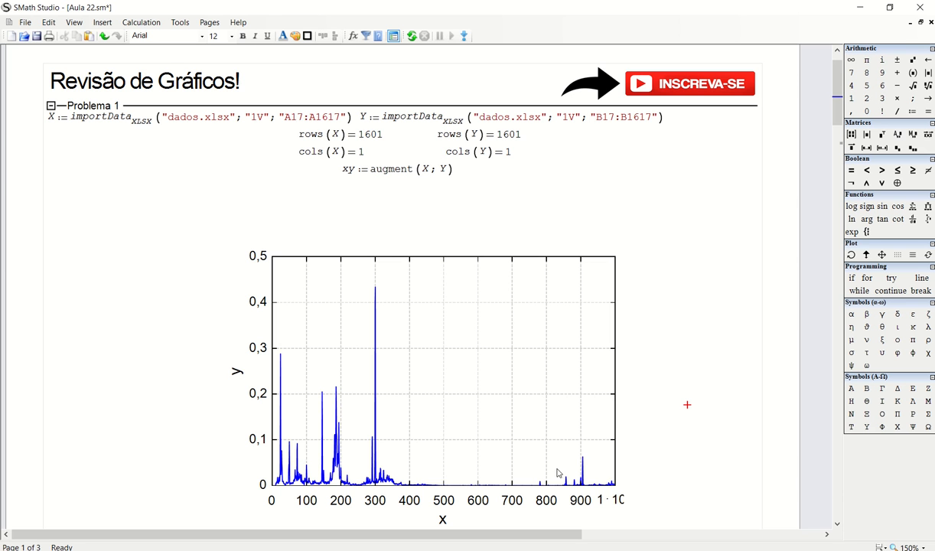
# Step: Add a max(X) evaluation in the space above the plot and recalculate the worksheet
pyautogui.click(299, 189)
pyautogui.write('max')
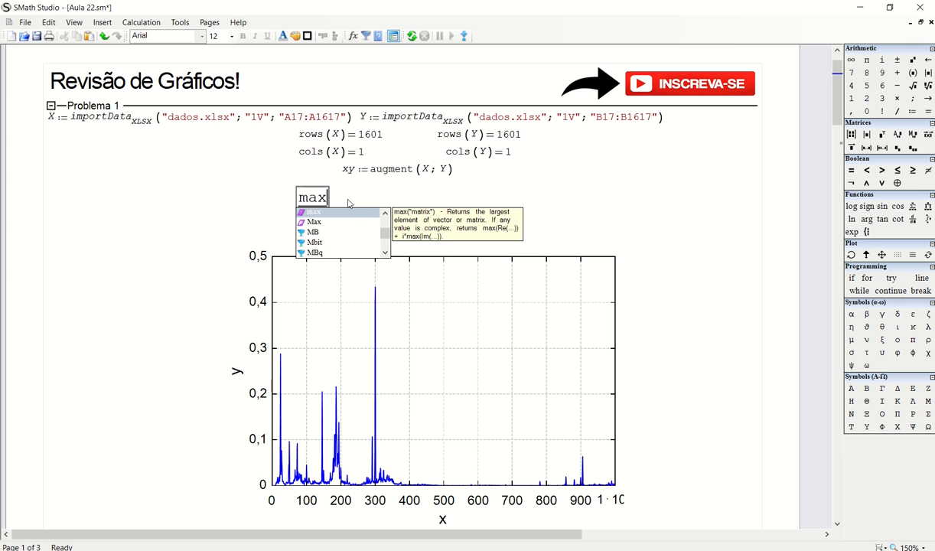
pyautogui.doubleClick(325, 217)
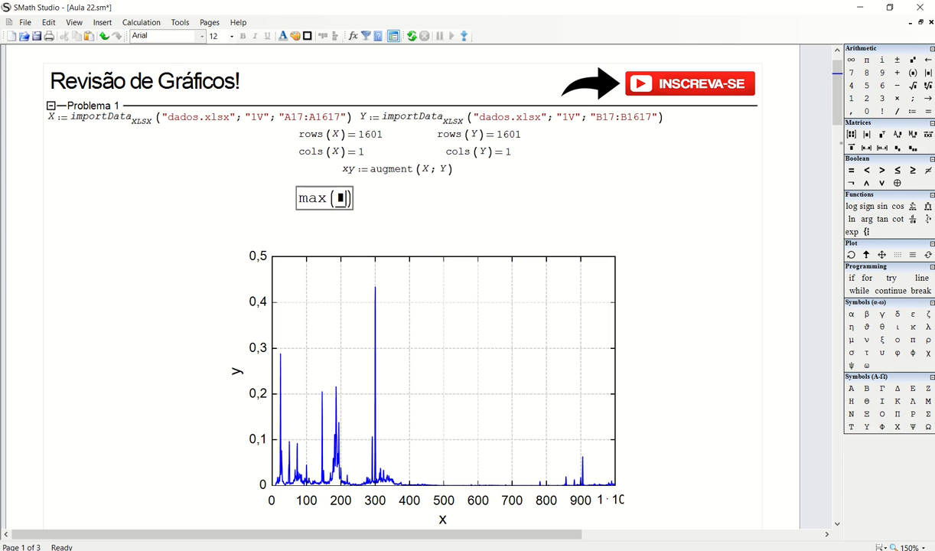
pyautogui.write('X=')
pyautogui.click(453, 214)
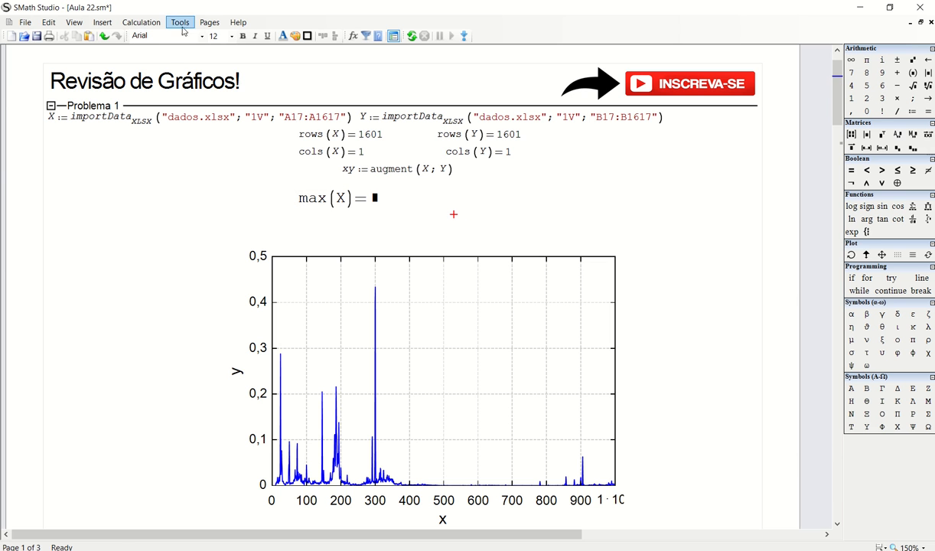
pyautogui.click(412, 36)
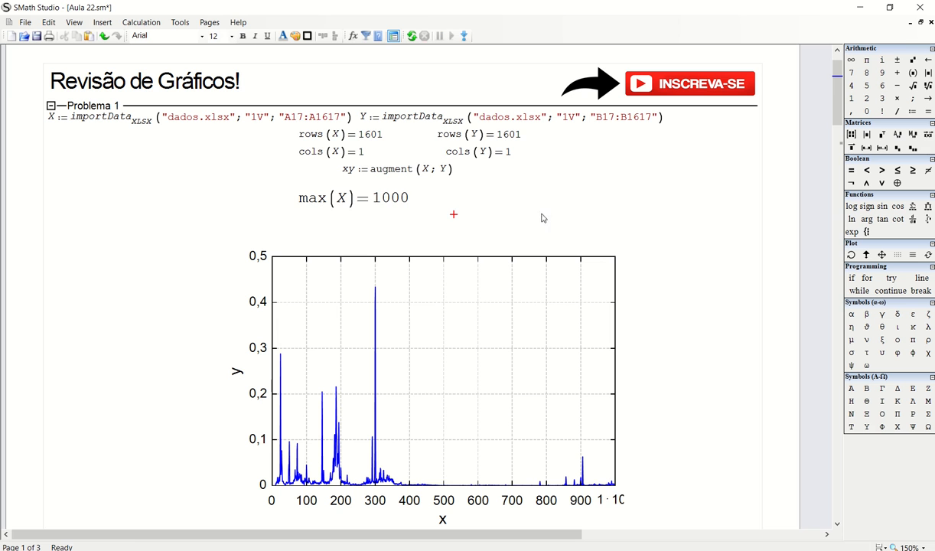
# Step: Move the max(X) expression down and add a min(X) evaluation directly above it
pyautogui.moveTo(471, 197); pyautogui.dragTo(379, 223)
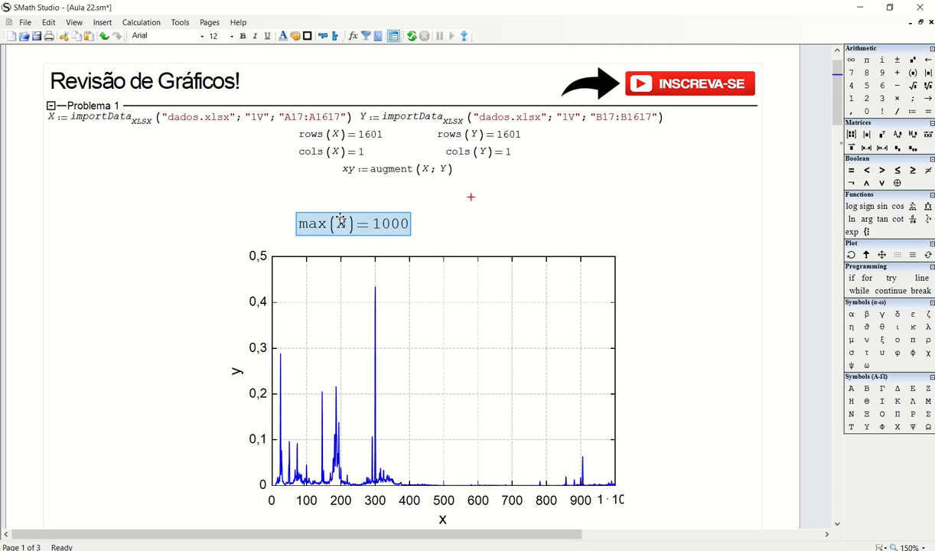
pyautogui.click(296, 191)
pyautogui.write('min')
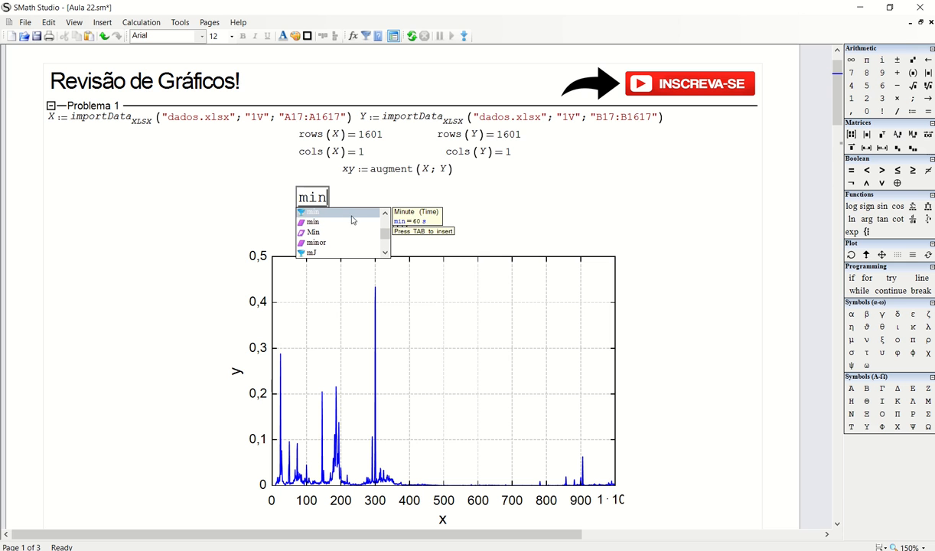
pyautogui.click(304, 221)
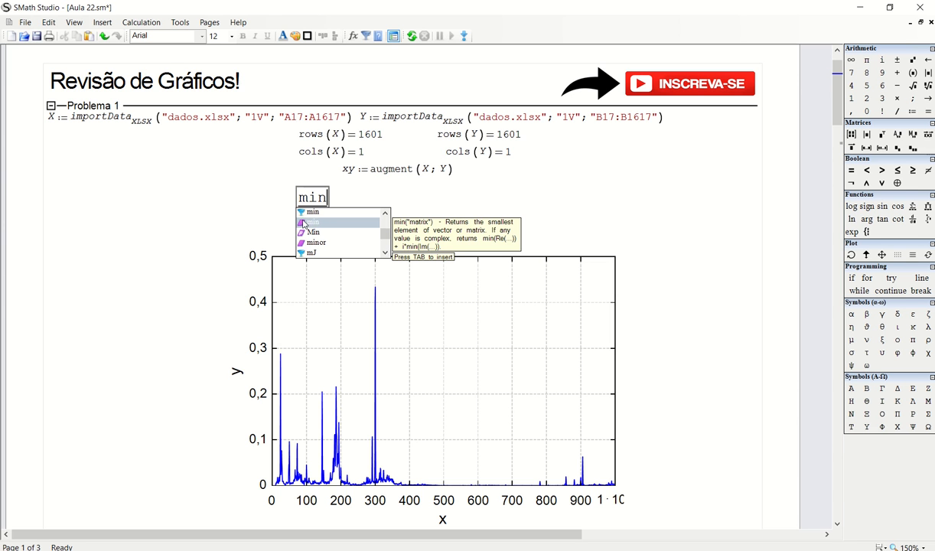
pyautogui.doubleClick(346, 224)
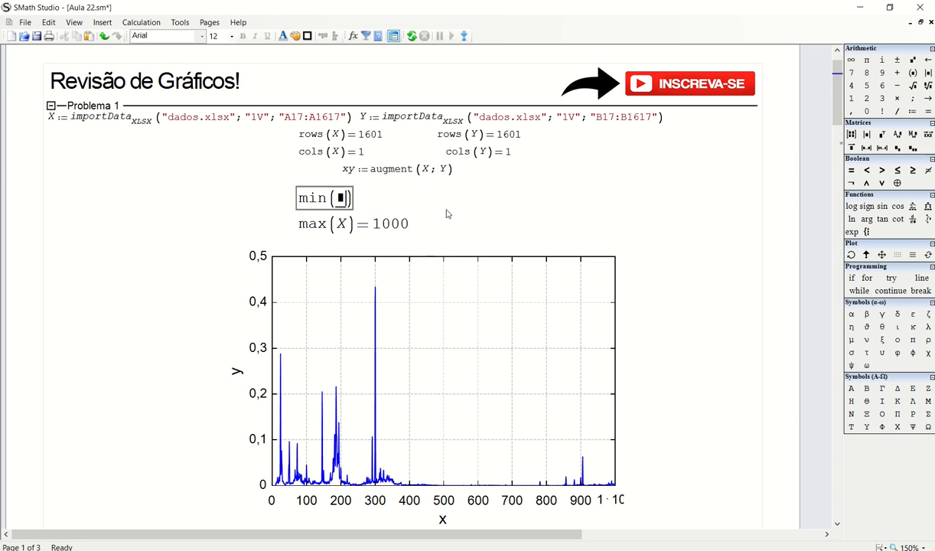
pyautogui.write('X=')
pyautogui.click(497, 205)
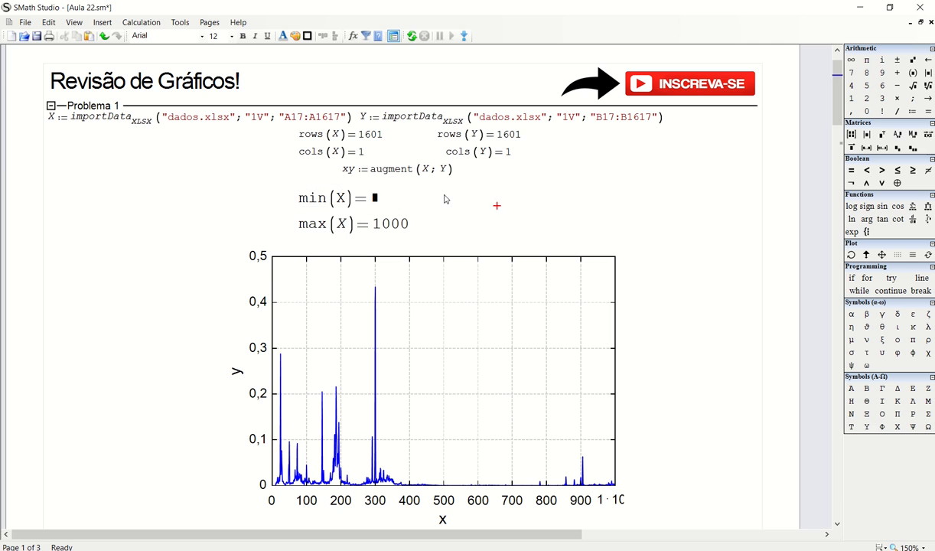
# Step: Duplicate the min(X) and max(X) expressions beside the originals and change the argument of both copies to Y
pyautogui.moveTo(445, 197); pyautogui.dragTo(303, 222)
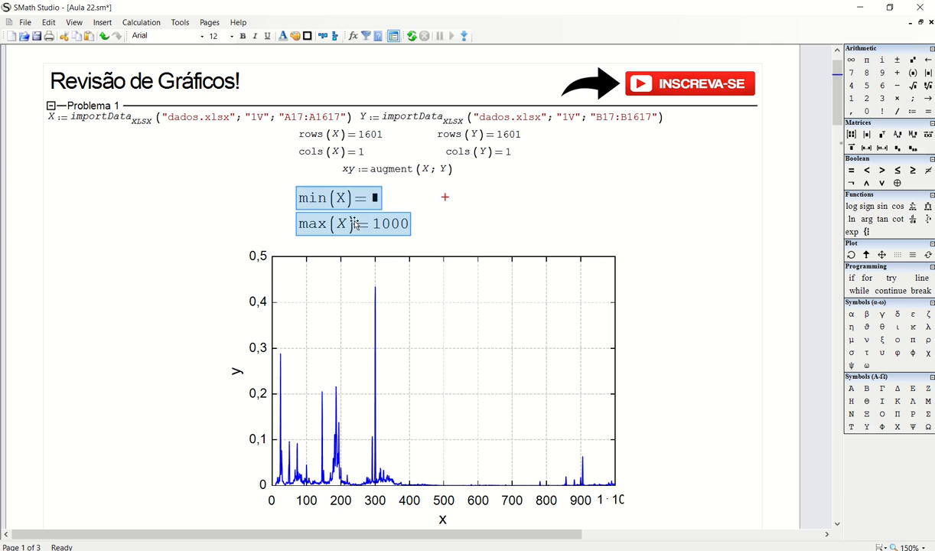
pyautogui.hotkey('ctrl', 'c')
pyautogui.click(447, 197)
pyautogui.hotkey('ctrl', 'v')
pyautogui.doubleClick(487, 198)
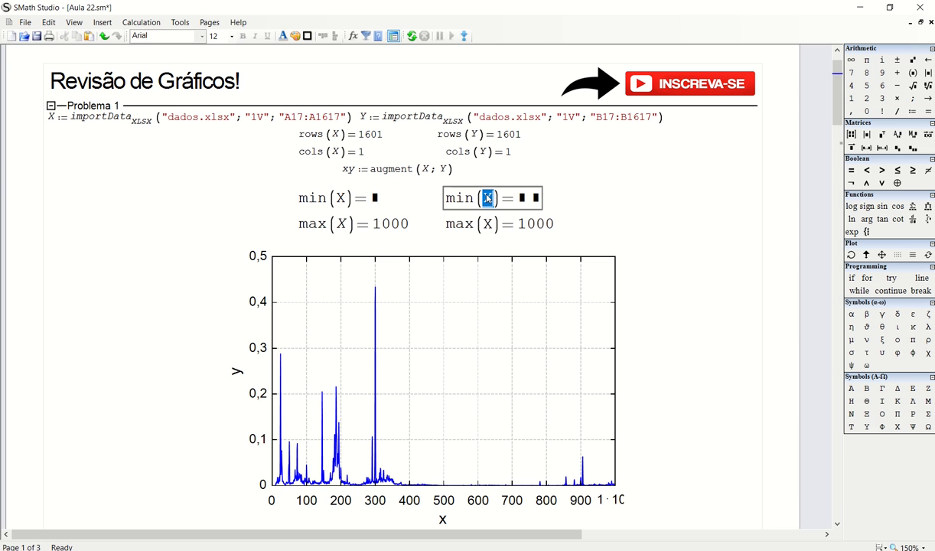
pyautogui.write('Y')
pyautogui.click(548, 171)
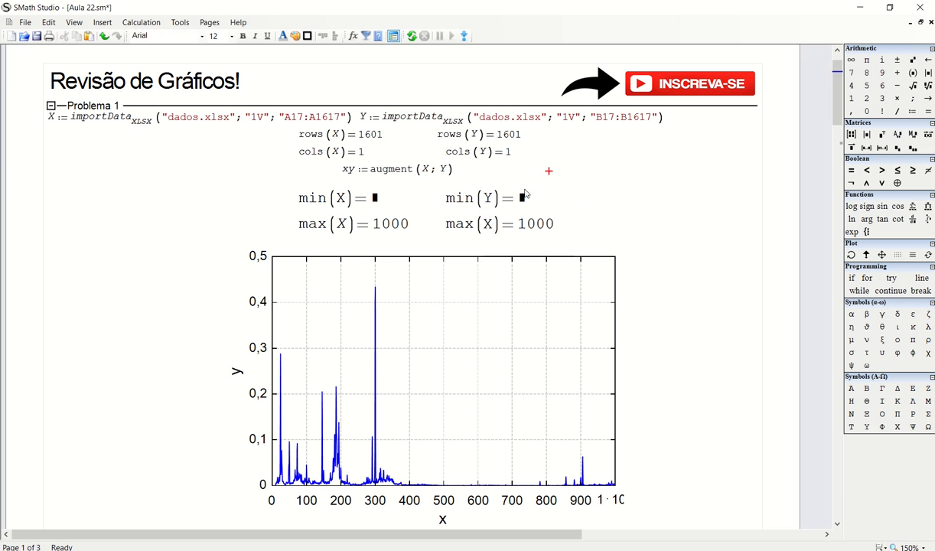
pyautogui.doubleClick(491, 227)
pyautogui.write('Y')
# Step: Recalculate the worksheet and shift the four min and max expressions slightly left
pyautogui.click(575, 188)
pyautogui.click(414, 37)
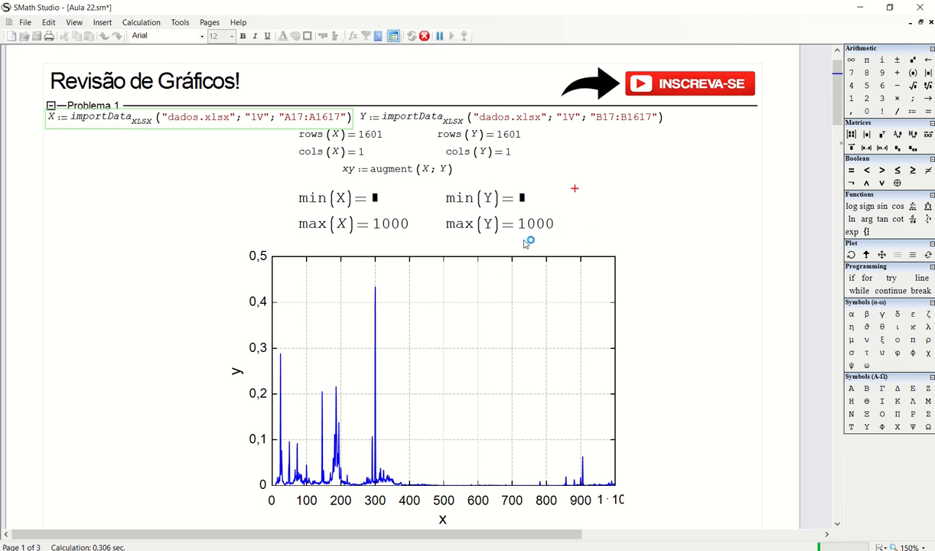
pyautogui.click(618, 189)
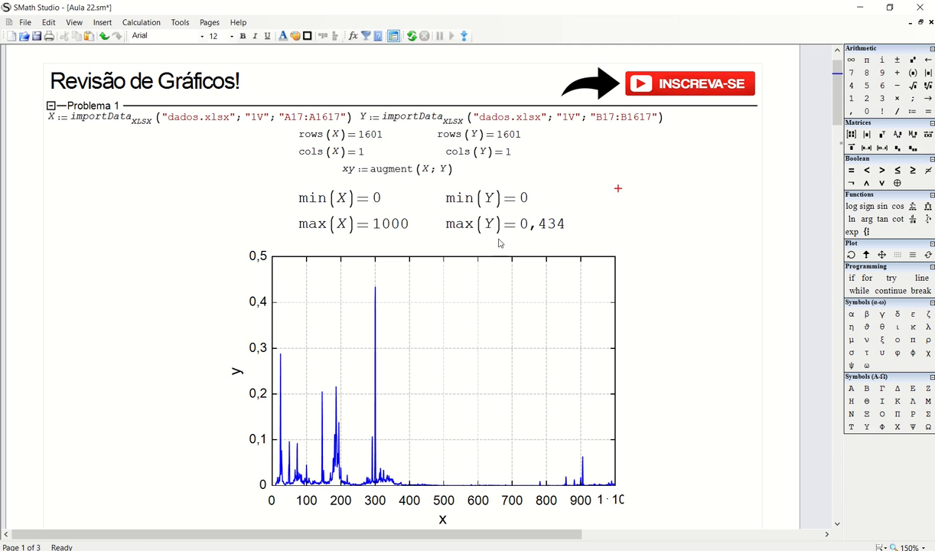
pyautogui.moveTo(604, 189); pyautogui.dragTo(345, 197)
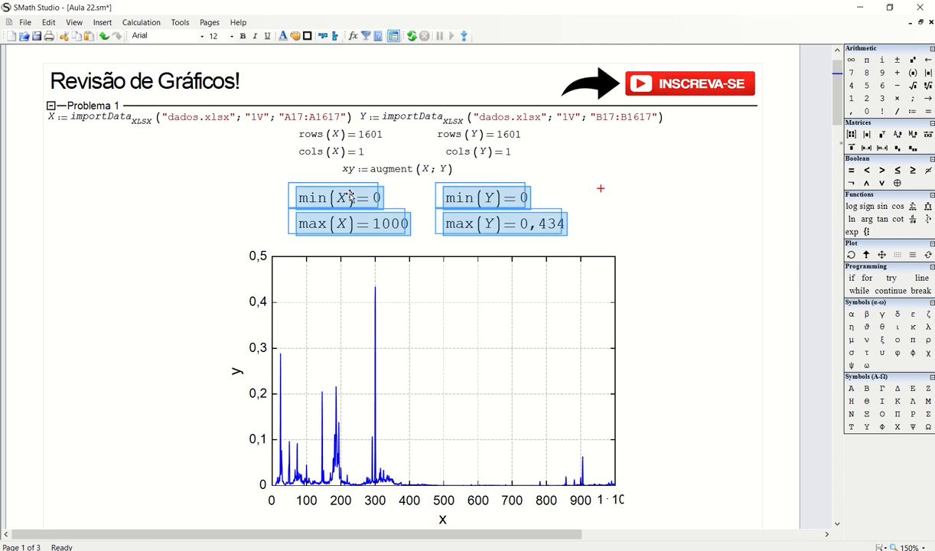
pyautogui.click(601, 198)
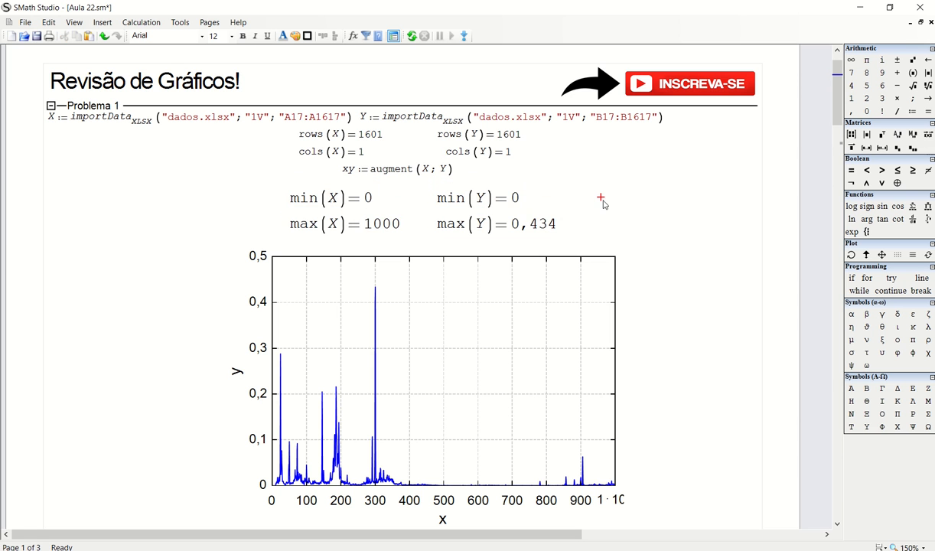
pyautogui.moveTo(603, 201); pyautogui.dragTo(368, 230)
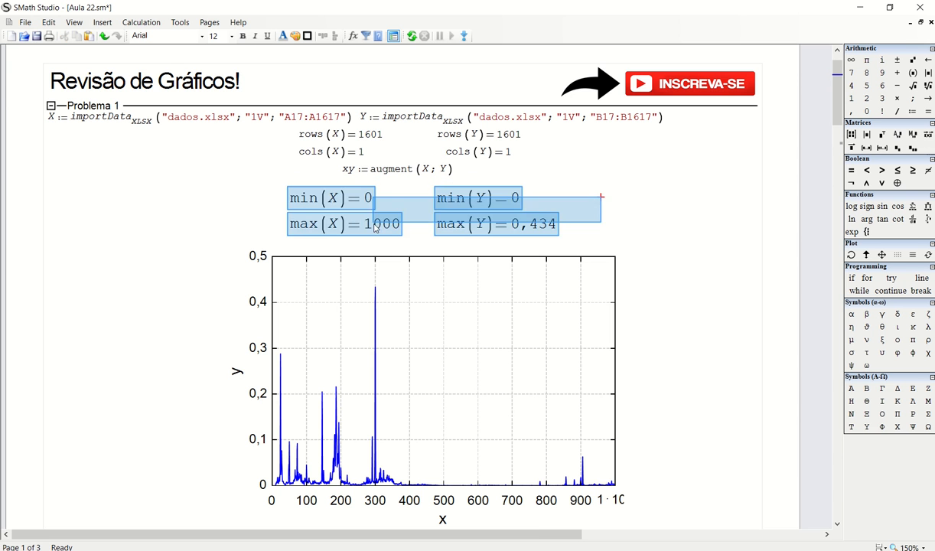
pyautogui.click(645, 207)
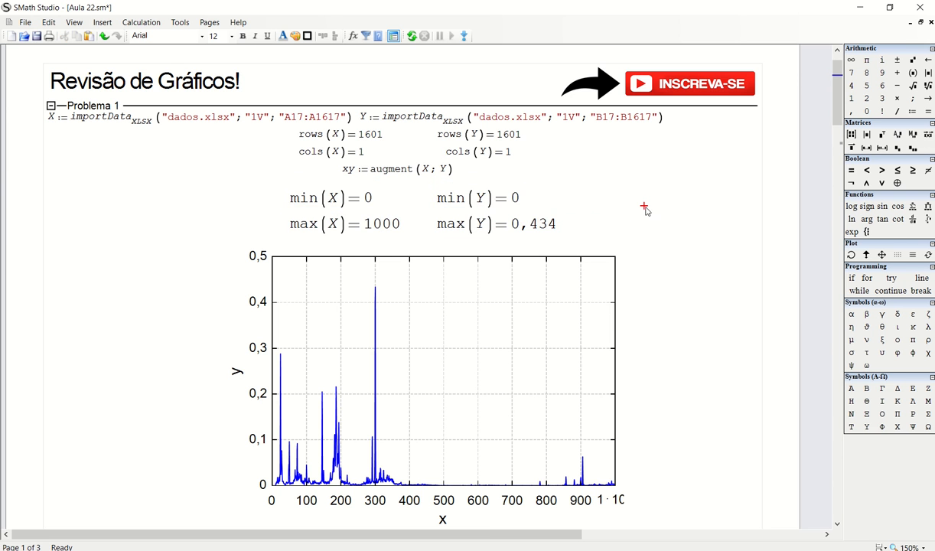
pyautogui.click(626, 241)
# Step: Move the disabled settings block up to just below the min and max expressions and place the plot beneath it
pyautogui.moveTo(837, 108); pyautogui.dragTo(827, 180)
pyautogui.moveTo(389, 208); pyautogui.dragTo(370, 152)
pyautogui.moveTo(637, 167); pyautogui.dragTo(603, 258)
pyautogui.scroll(3, 561, 228)
pyautogui.scroll(2, 561, 228)
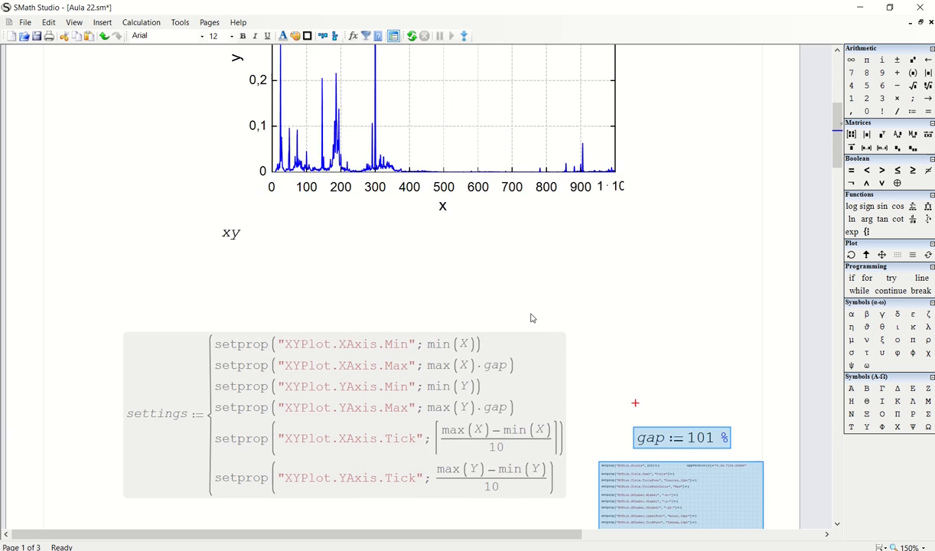
pyautogui.moveTo(661, 109); pyautogui.dragTo(445, 359)
pyautogui.moveTo(446, 359); pyautogui.dragTo(446, 116)
pyautogui.scroll(5, 599, 198)
pyautogui.moveTo(158, 292); pyautogui.dragTo(161, 352)
pyautogui.moveTo(162, 363); pyautogui.dragTo(249, 200)
pyautogui.moveTo(740, 422); pyautogui.dragTo(520, 442)
pyautogui.moveTo(474, 448); pyautogui.dragTo(476, 494)
pyautogui.click(698, 413)
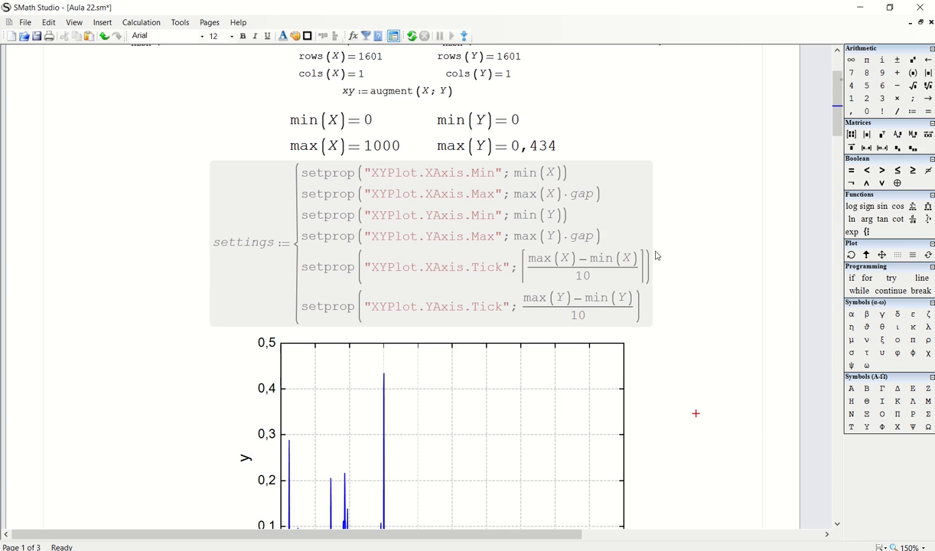
# Step: Enable evaluation of the settings block that defines the XYPlot axis limits and ticks
pyautogui.click(696, 196)
pyautogui.scroll(3, 664, 234)
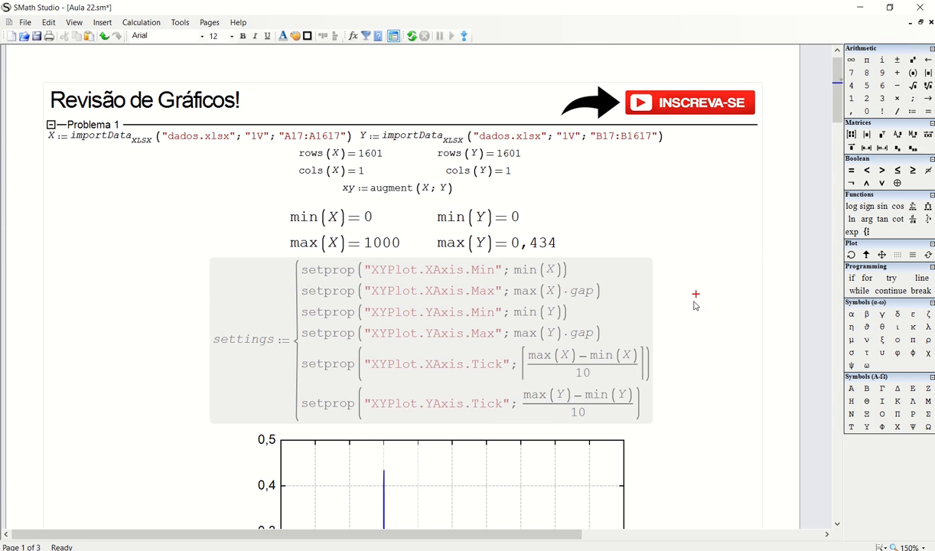
pyautogui.moveTo(696, 303); pyautogui.dragTo(608, 307)
pyautogui.rightClick(608, 308)
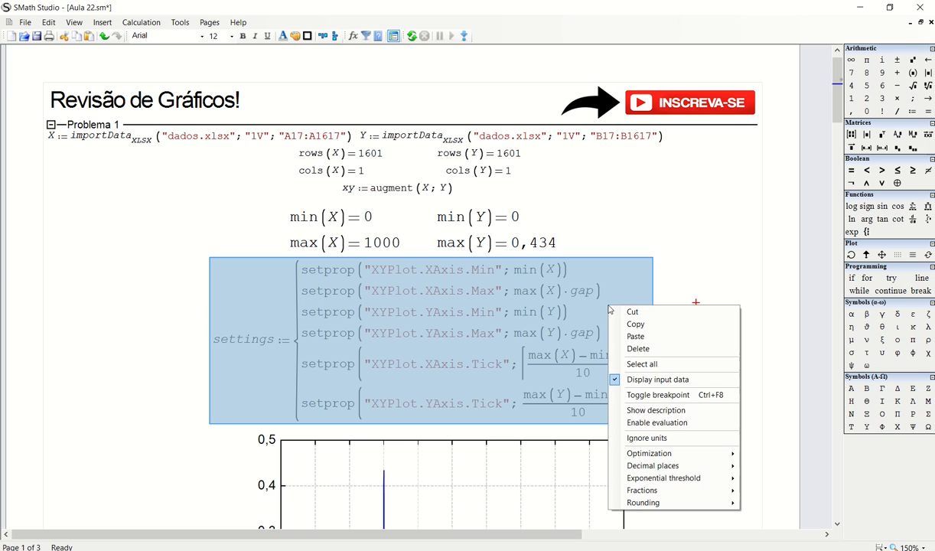
pyautogui.click(691, 427)
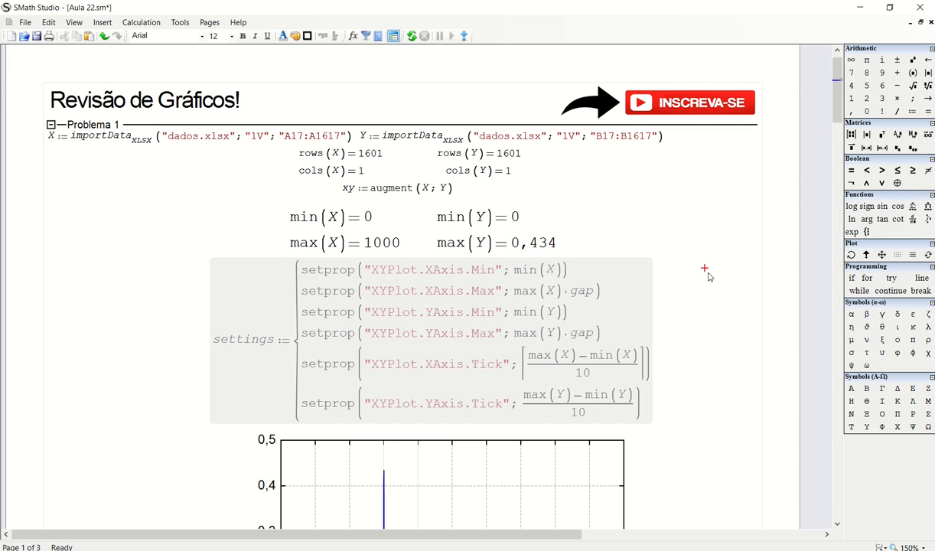
pyautogui.click(618, 318)
pyautogui.rightClick(620, 318)
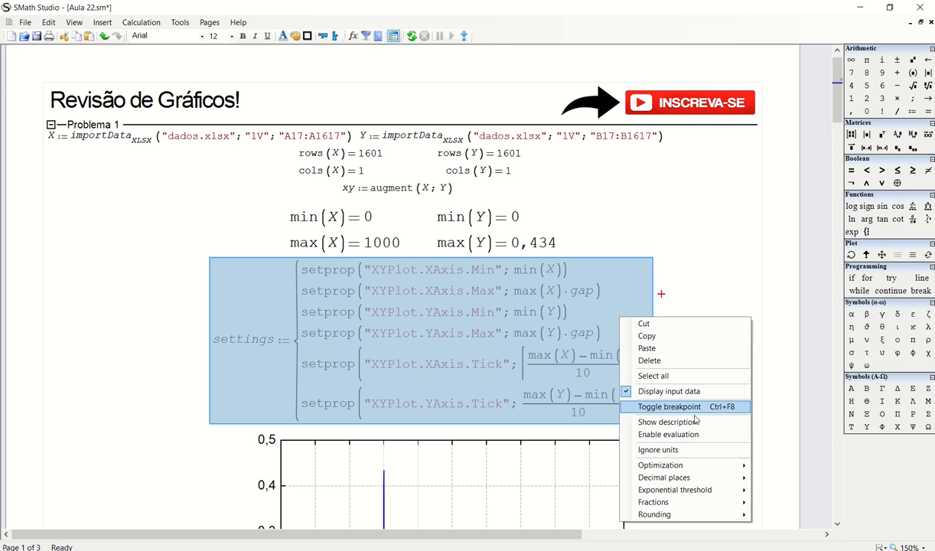
pyautogui.click(691, 414)
pyautogui.click(695, 302)
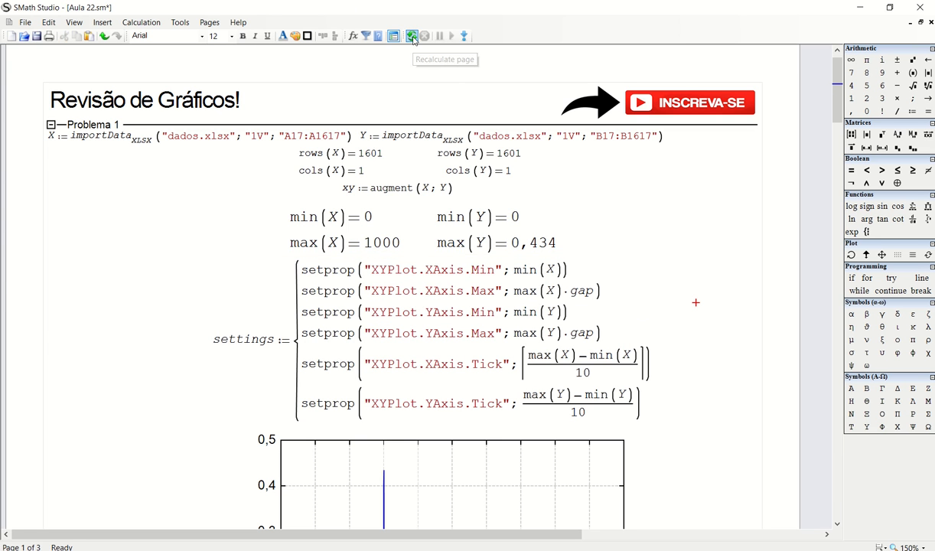
# Step: Shift the settings block slightly left between the min/max expressions and the plot
pyautogui.scroll(-1, 658, 275)
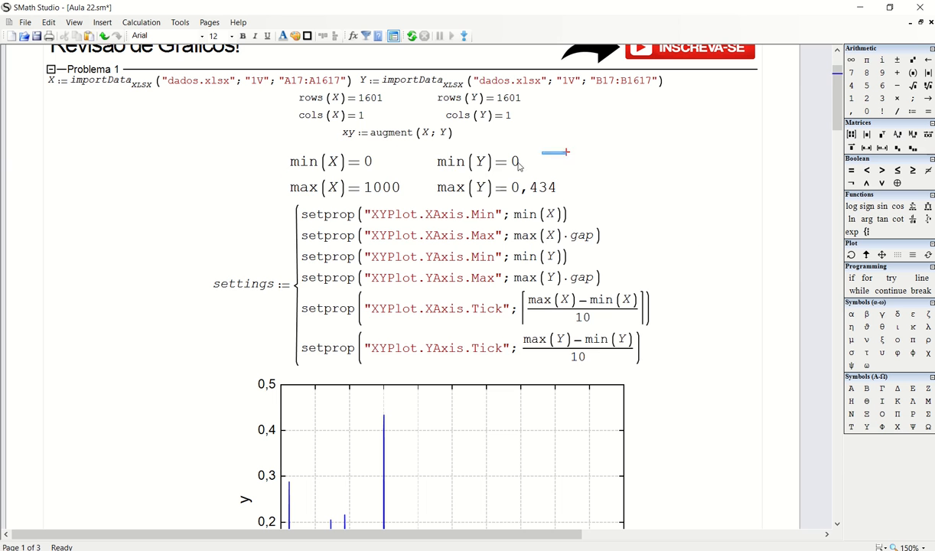
pyautogui.moveTo(566, 152); pyautogui.dragTo(276, 190)
pyautogui.moveTo(705, 238); pyautogui.dragTo(600, 262)
pyautogui.moveTo(583, 257); pyautogui.dragTo(566, 257)
pyautogui.click(662, 249)
# Step: Inspect the Name property in the plot's X-Y formatting settings and close the dialog
pyautogui.scroll(-2, 662, 249)
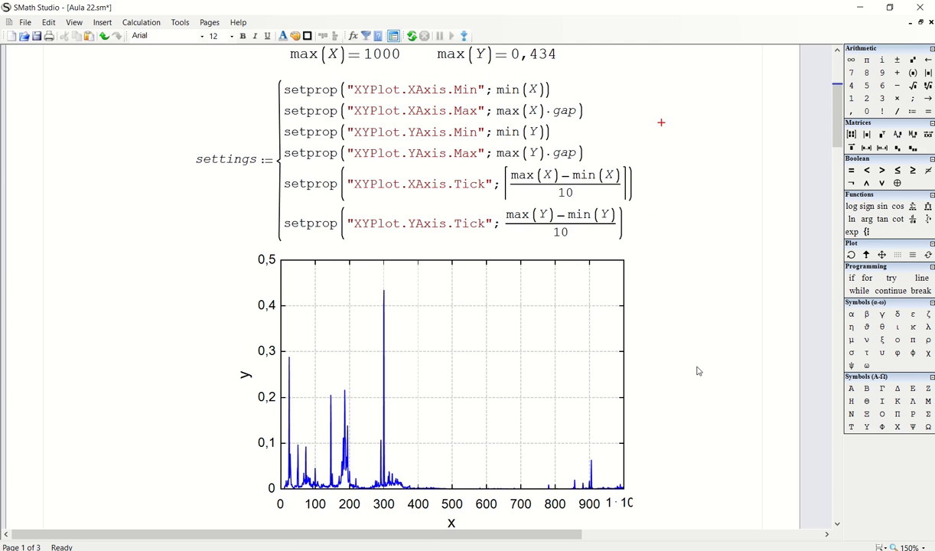
pyautogui.moveTo(704, 330); pyautogui.dragTo(602, 323)
pyautogui.rightClick(601, 323)
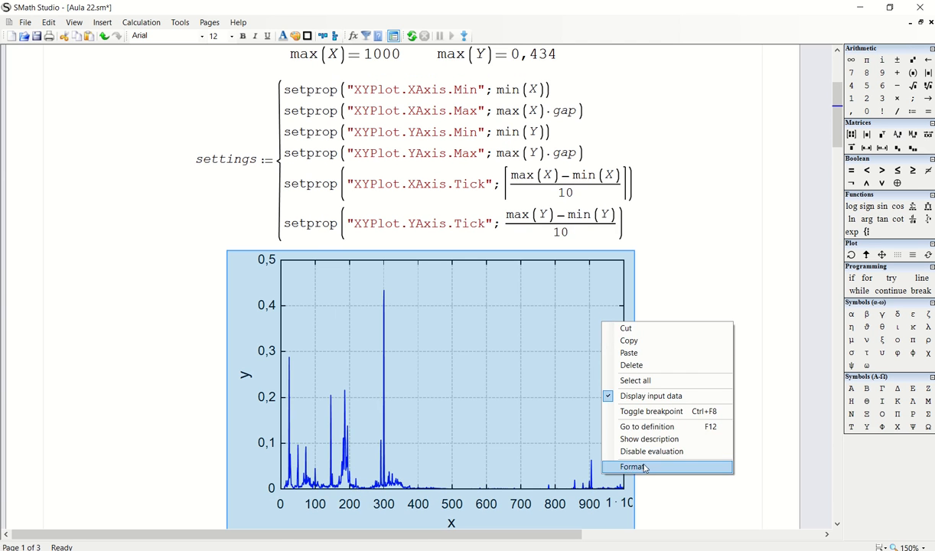
pyautogui.click(602, 448)
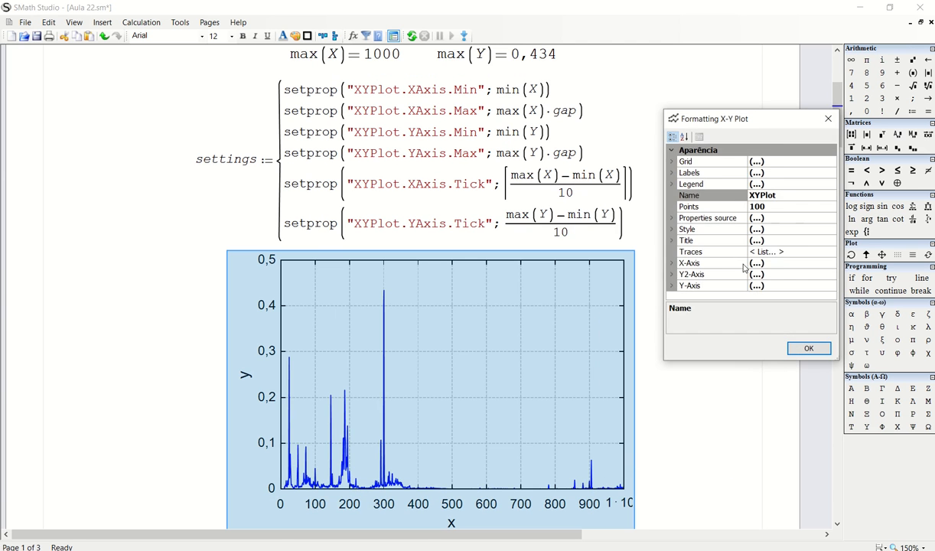
pyautogui.click(780, 195)
pyautogui.click(735, 199)
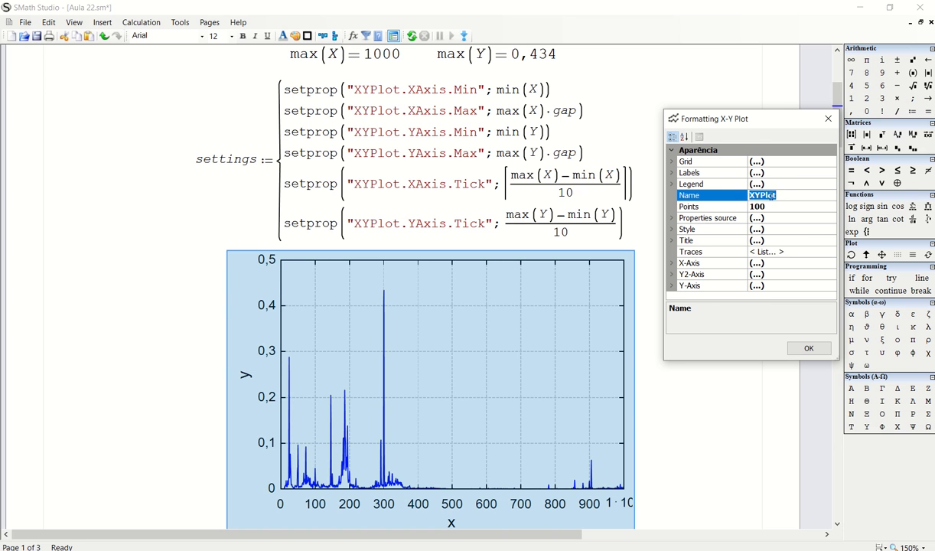
pyautogui.moveTo(741, 121); pyautogui.dragTo(724, 73)
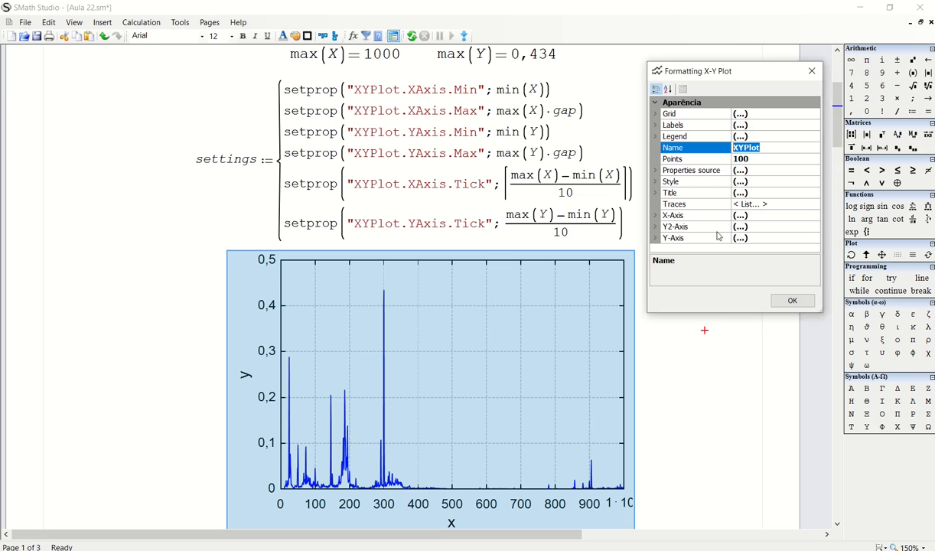
pyautogui.click(793, 301)
# Step: Remove the gap multiplier from the XAxis.Max and YAxis.Max lines, leaving only max(X) and max(Y)
pyautogui.doubleClick(564, 110)
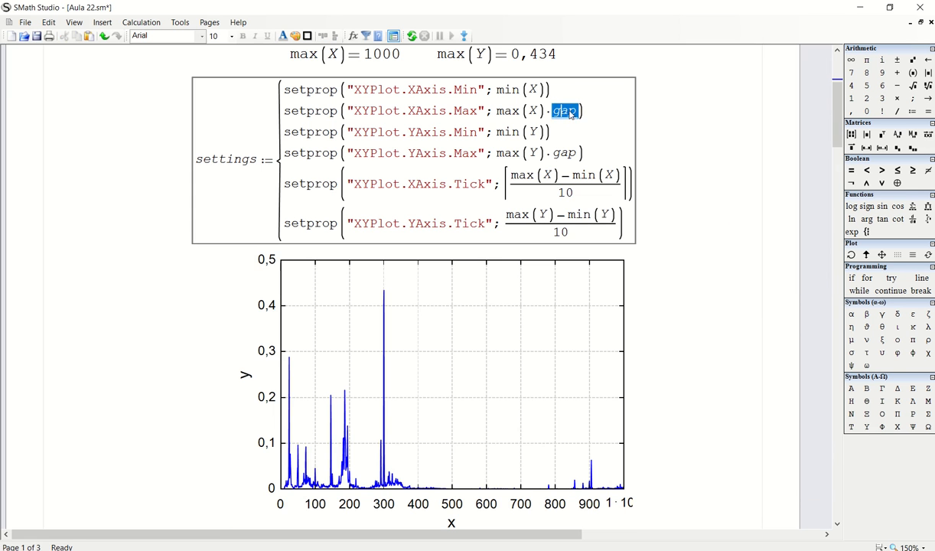
pyautogui.press('BackSpace')
pyautogui.press('BackSpace')
pyautogui.doubleClick(567, 150)
pyautogui.press('BackSpace')
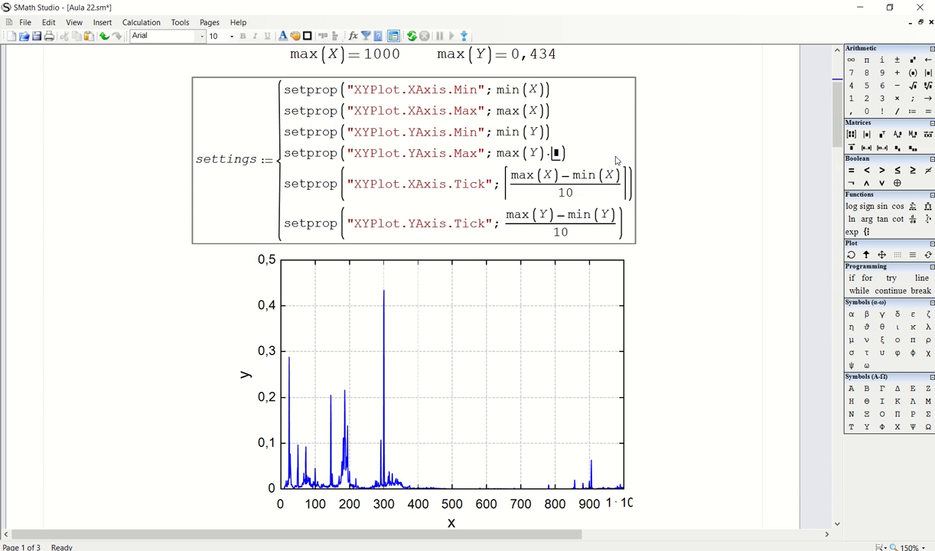
pyautogui.press('BackSpace')
pyautogui.click(669, 131)
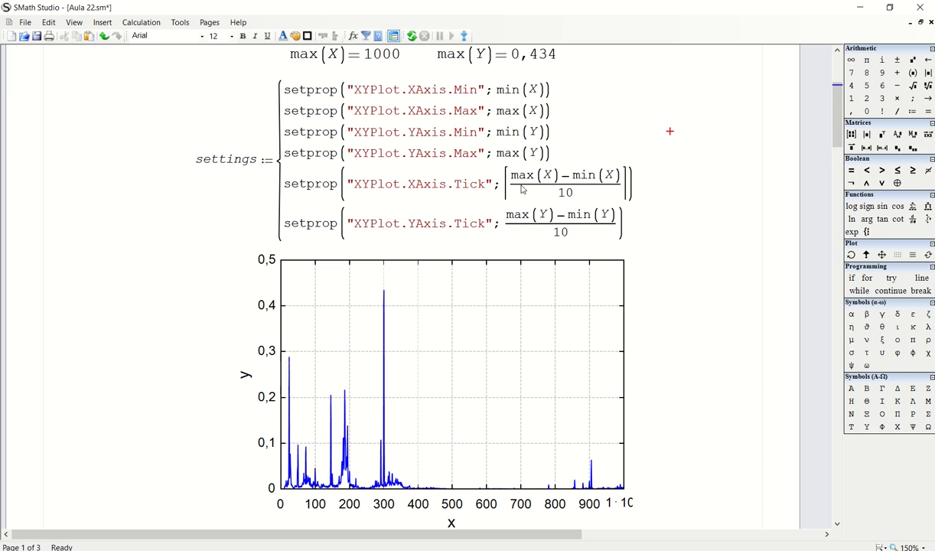
# Step: Examine the max(X) and min(X) terms of the XAxis.Tick formula in the settings block
pyautogui.moveTo(518, 184); pyautogui.dragTo(561, 179)
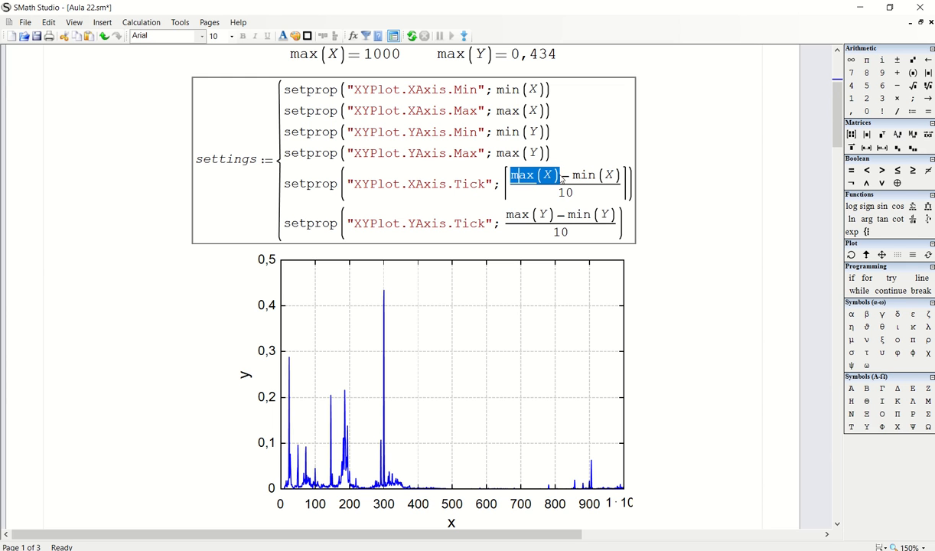
pyautogui.doubleClick(576, 176)
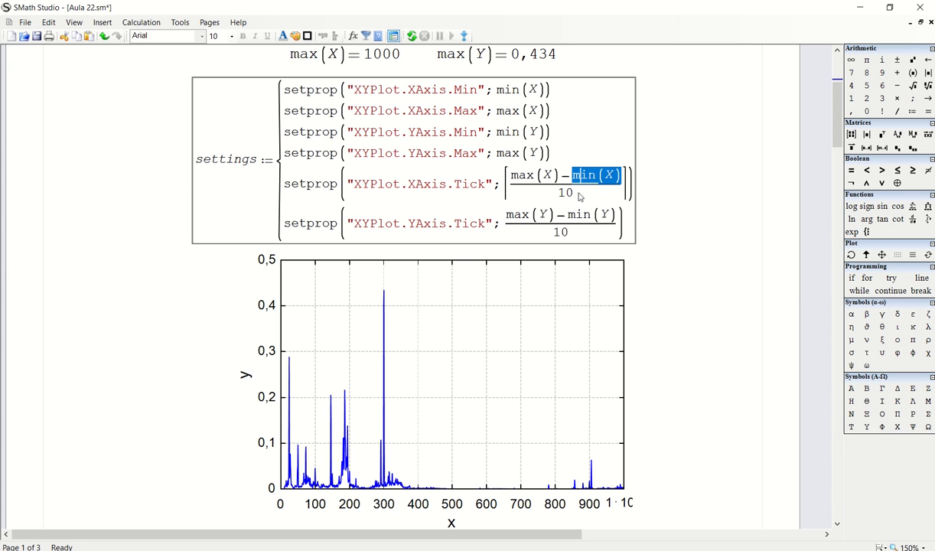
pyautogui.click(509, 175)
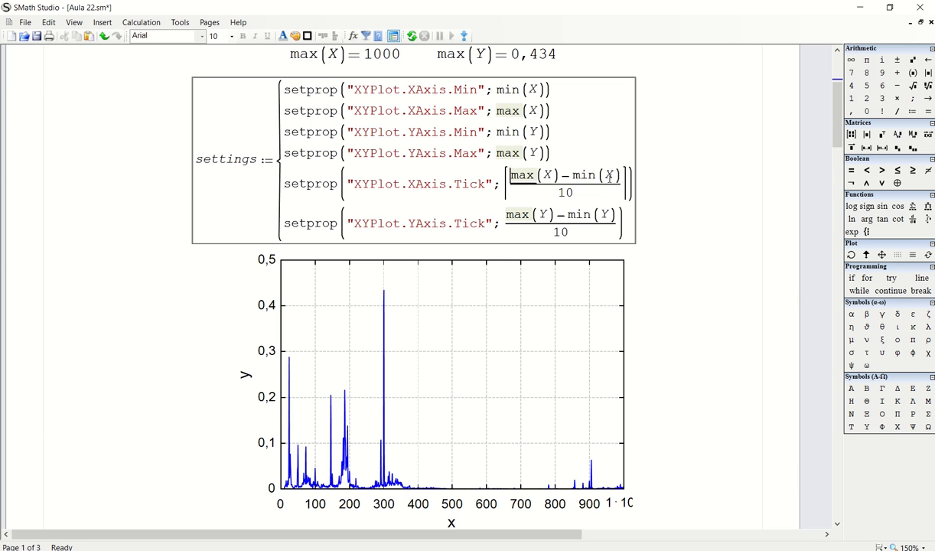
pyautogui.click(672, 130)
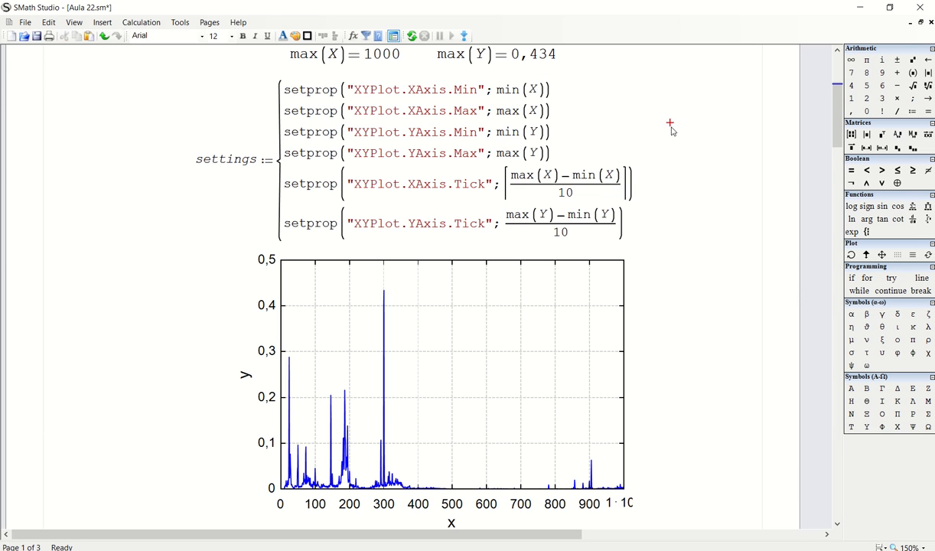
# Step: Look up the ceil function in the blank space beside the settings block and delete the trial entry
pyautogui.write('ceil')
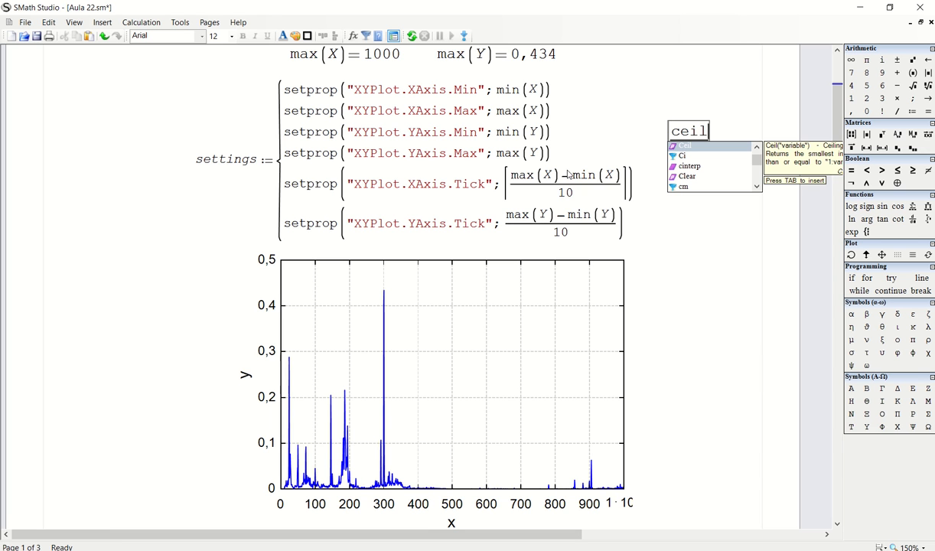
pyautogui.moveTo(722, 104); pyautogui.dragTo(691, 129)
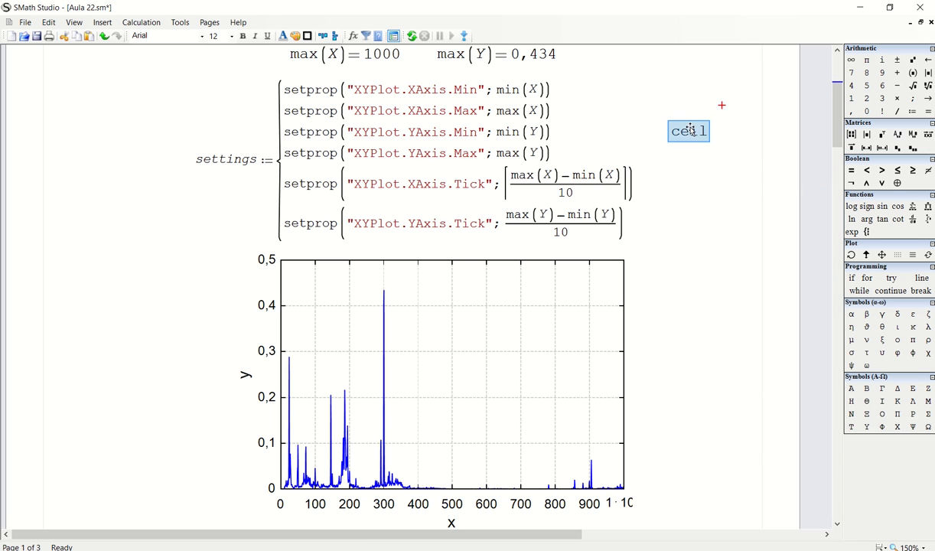
pyautogui.press('Delete')
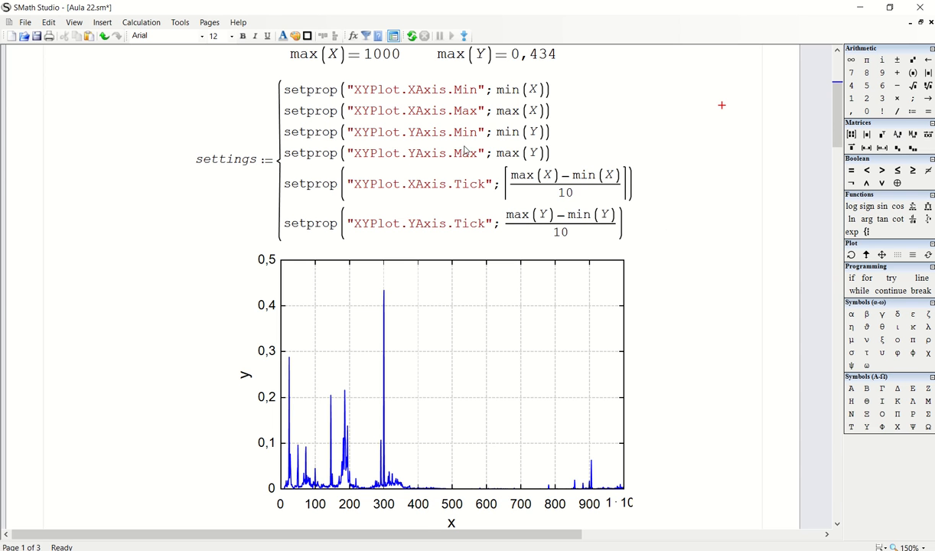
# Step: Inspect the X-Axis Max property in the plot's formatting settings and close the dialog
pyautogui.moveTo(704, 338); pyautogui.dragTo(560, 351)
pyautogui.rightClick(560, 351)
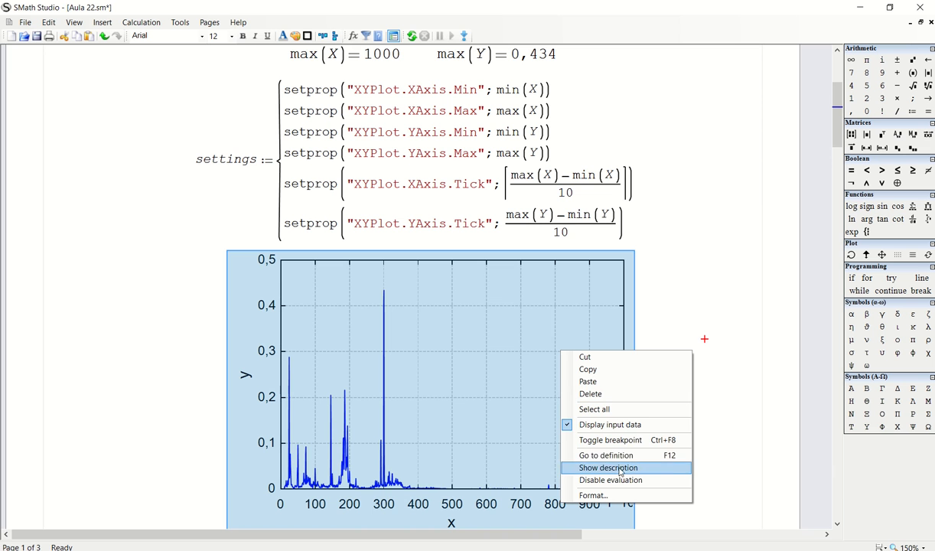
pyautogui.click(594, 495)
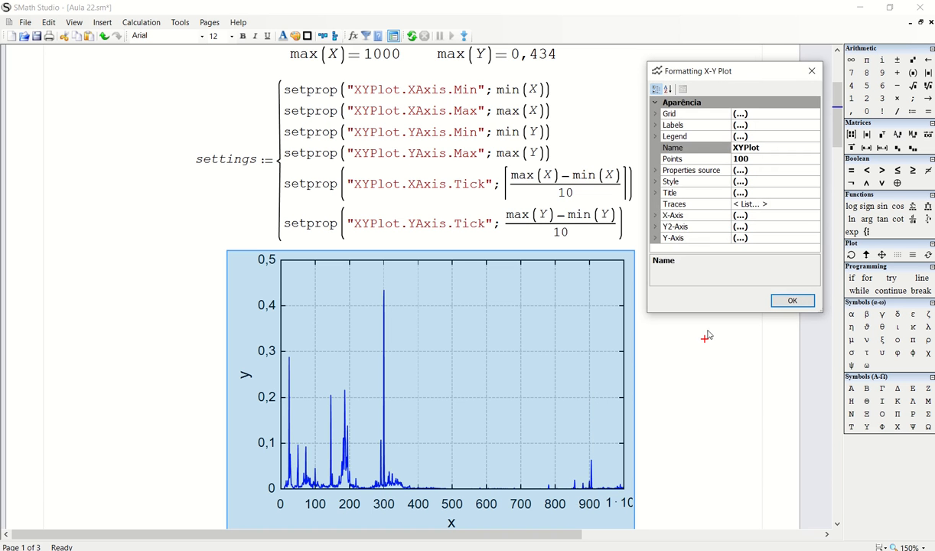
pyautogui.click(656, 216)
pyautogui.click(681, 238)
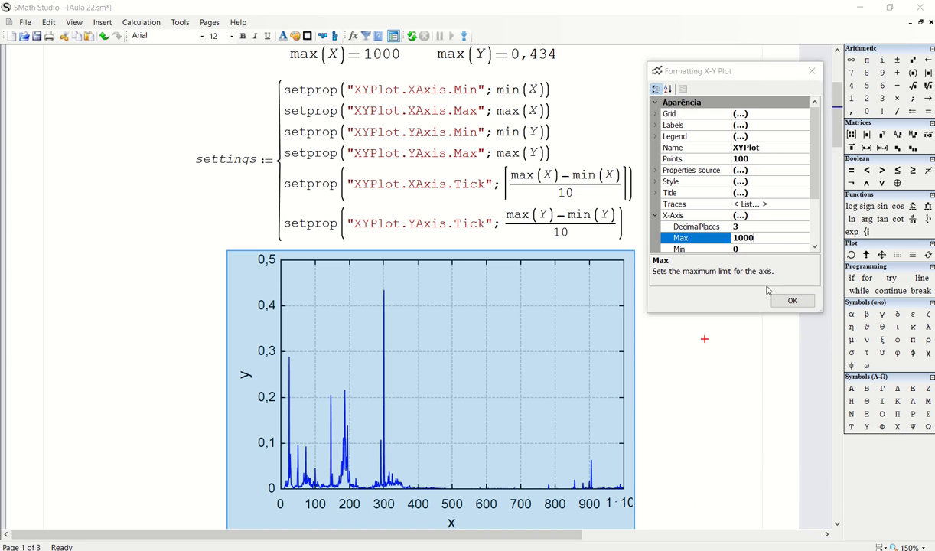
pyautogui.click(792, 301)
# Step: Pan the plot and zoom it out until the x-axis spans billions and the y-axis spans millions
pyautogui.click(505, 355)
pyautogui.scroll(-4, 502, 357)
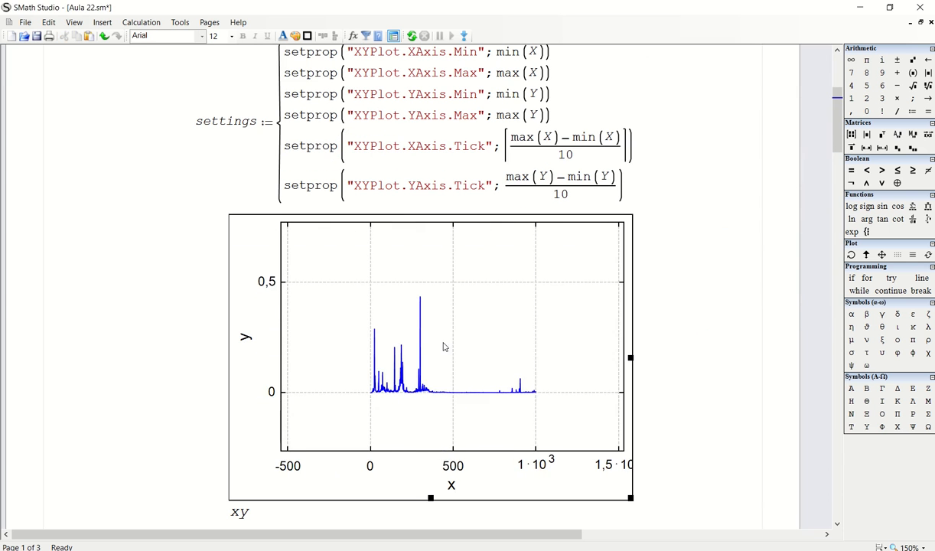
pyautogui.moveTo(445, 346); pyautogui.dragTo(426, 361)
pyautogui.doubleClick(361, 322)
pyautogui.click(812, 70)
pyautogui.scroll(-5, 431, 344)
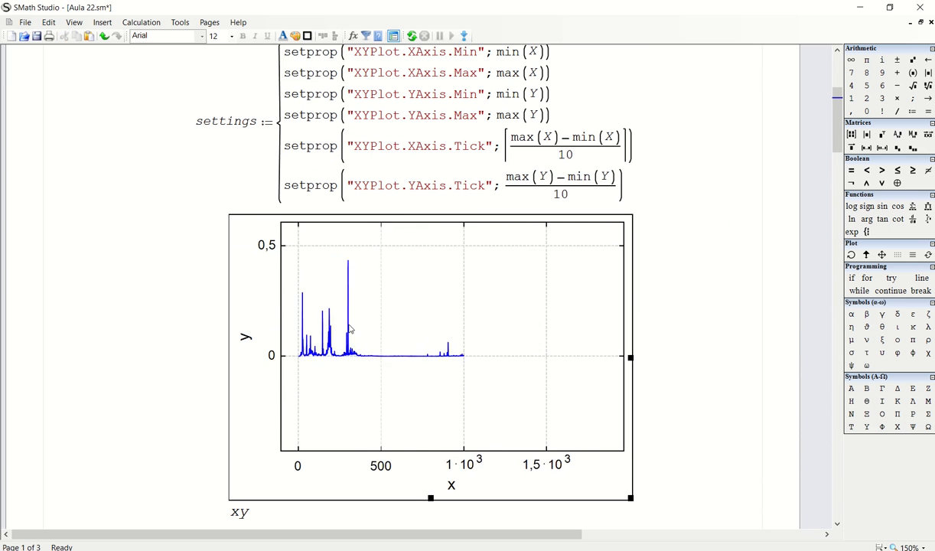
pyautogui.scroll(4, 488, 331)
pyautogui.moveTo(482, 363); pyautogui.dragTo(340, 382)
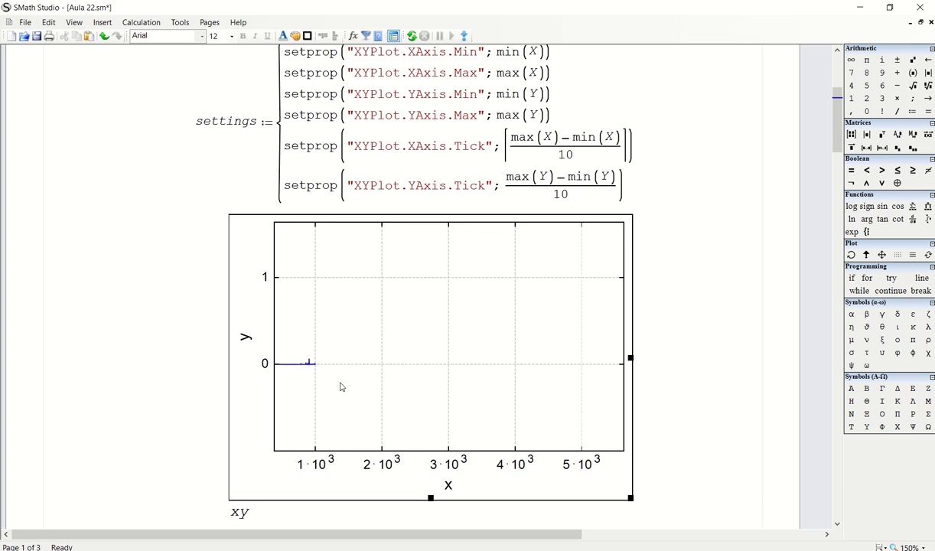
pyautogui.scroll(-12, 482, 353)
pyautogui.scroll(-14, 409, 354)
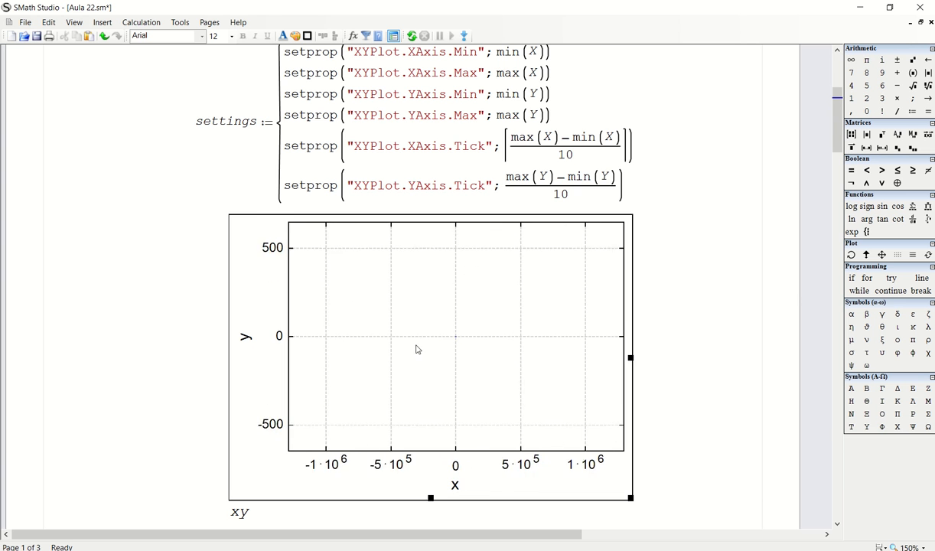
pyautogui.scroll(-8, 604, 296)
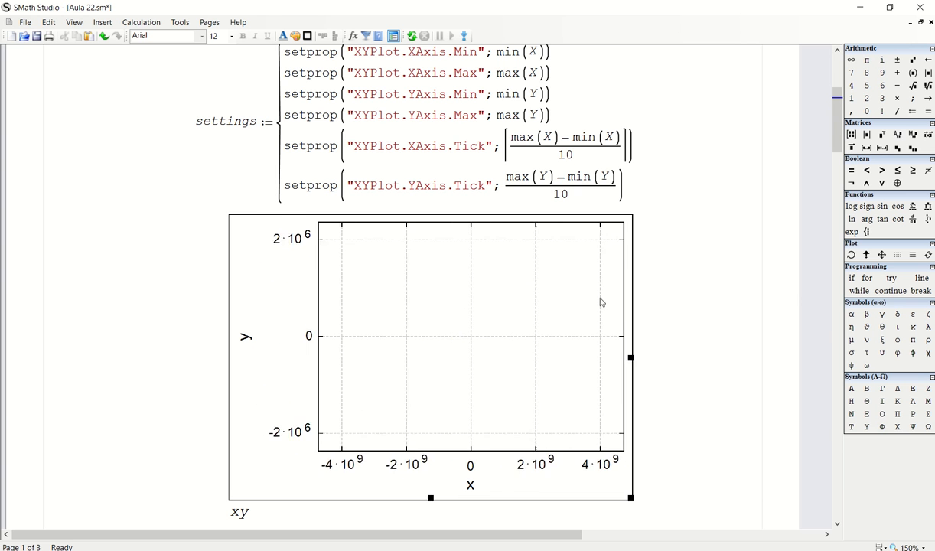
pyautogui.click(756, 336)
pyautogui.scroll(2, 695, 337)
pyautogui.scroll(2, 695, 338)
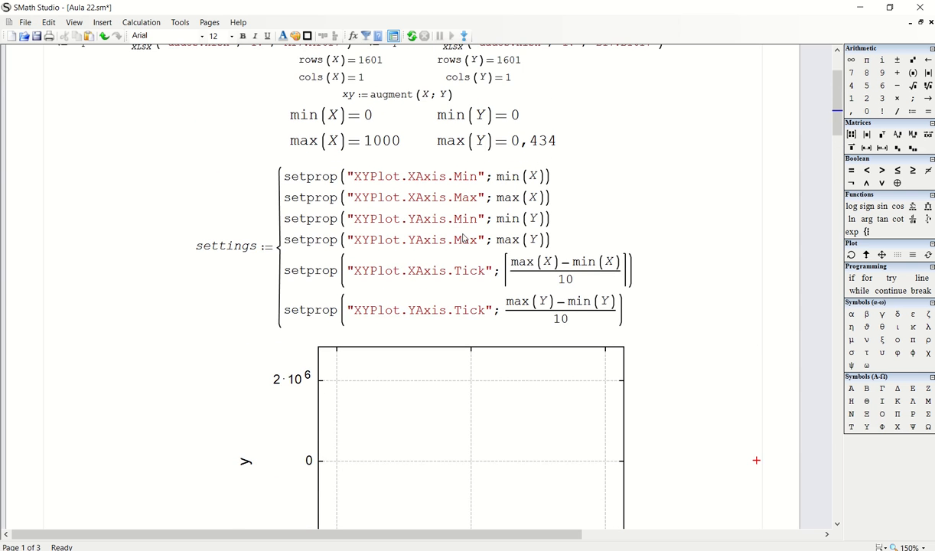
pyautogui.scroll(-2, 623, 244)
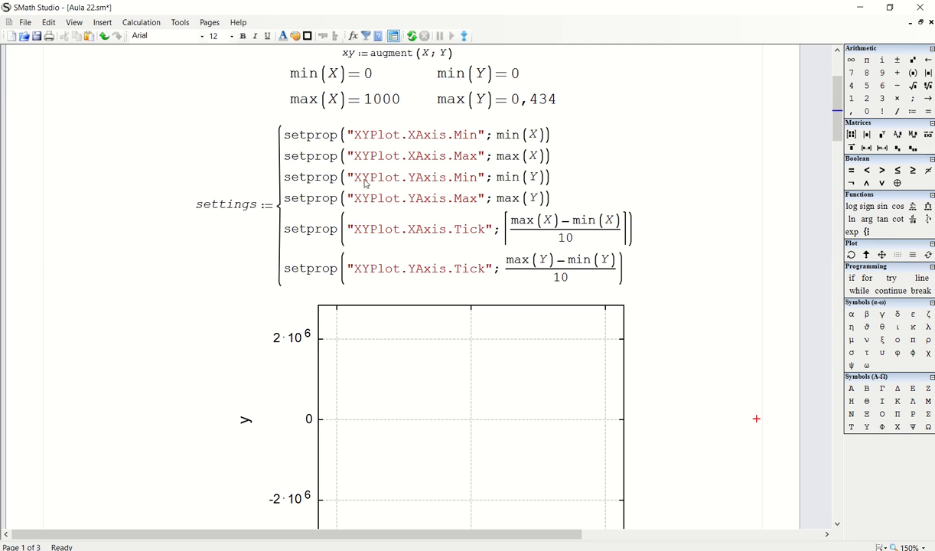
# Step: Recalculate the worksheet so the plot takes its axis limits and ticks from the settings block again
pyautogui.click(661, 168)
pyautogui.click(416, 37)
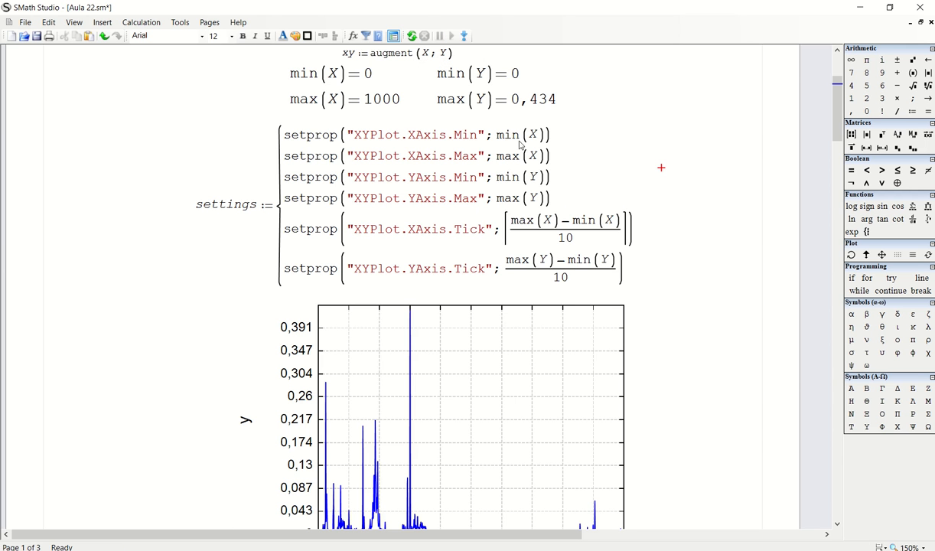
pyautogui.scroll(-1, 697, 315)
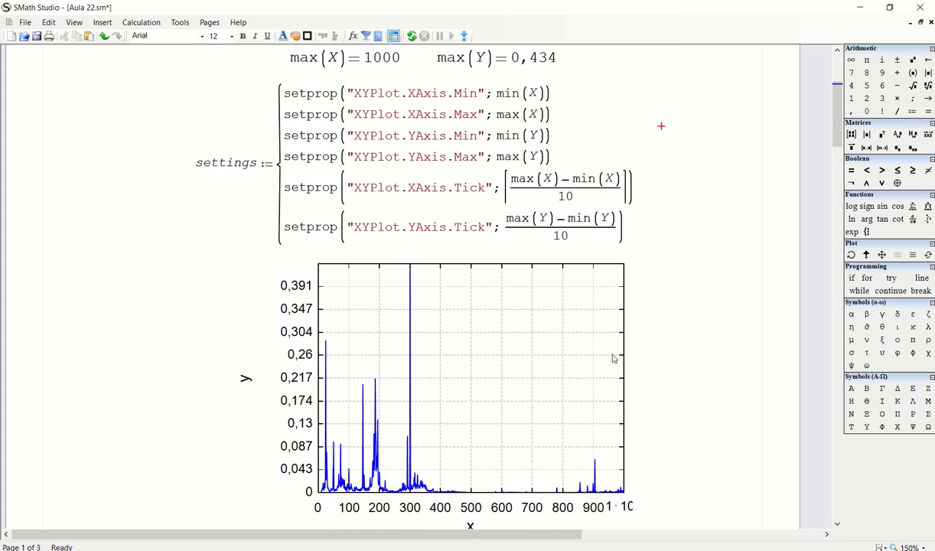
# Step: Zoom out and pan the plot away from its data, and recalculate the worksheet to restore the axis settings
pyautogui.click(512, 399)
pyautogui.scroll(-5, 505, 366)
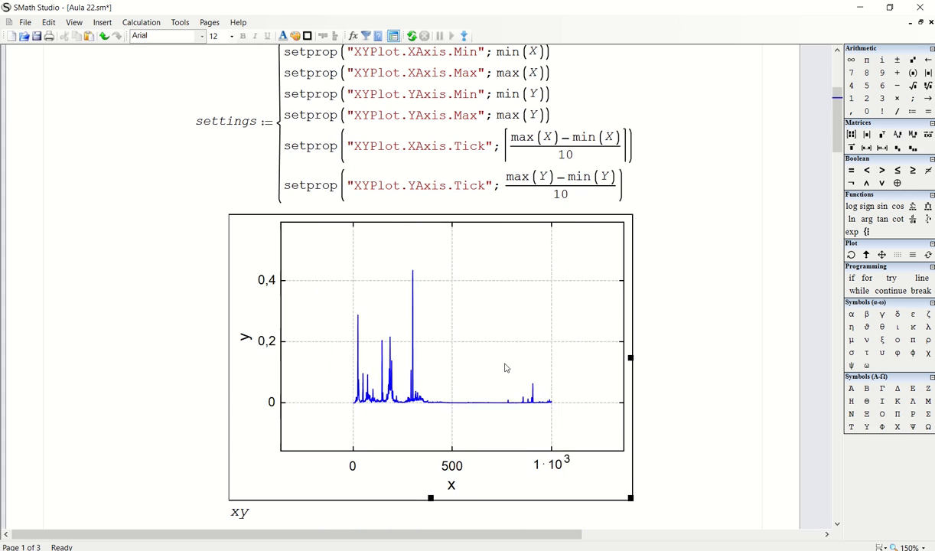
pyautogui.moveTo(426, 350)
pyautogui.mouseDown()
pyautogui.moveTo(489, 324)
pyautogui.moveTo(429, 346)
pyautogui.mouseUp()
pyautogui.scroll(-10, 428, 346)
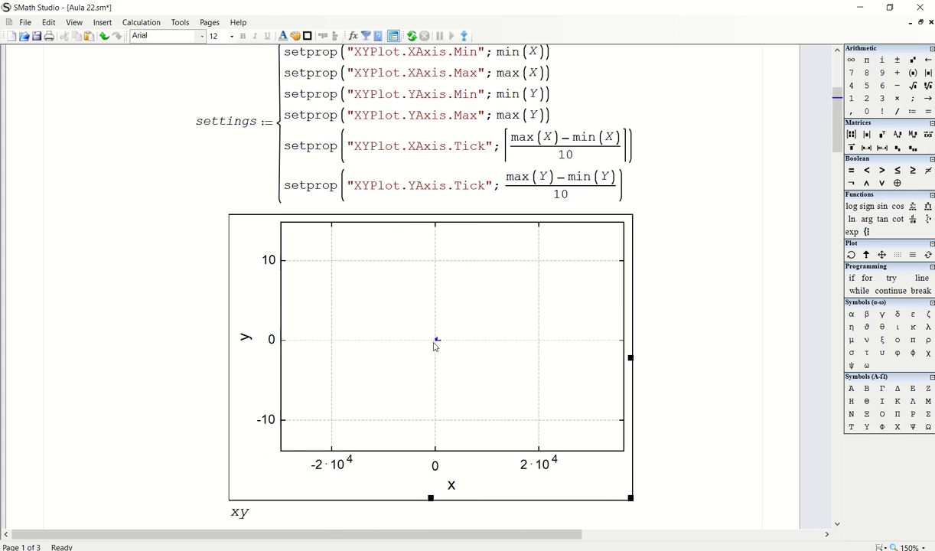
pyautogui.moveTo(338, 325); pyautogui.dragTo(493, 385)
pyautogui.doubleClick(492, 385)
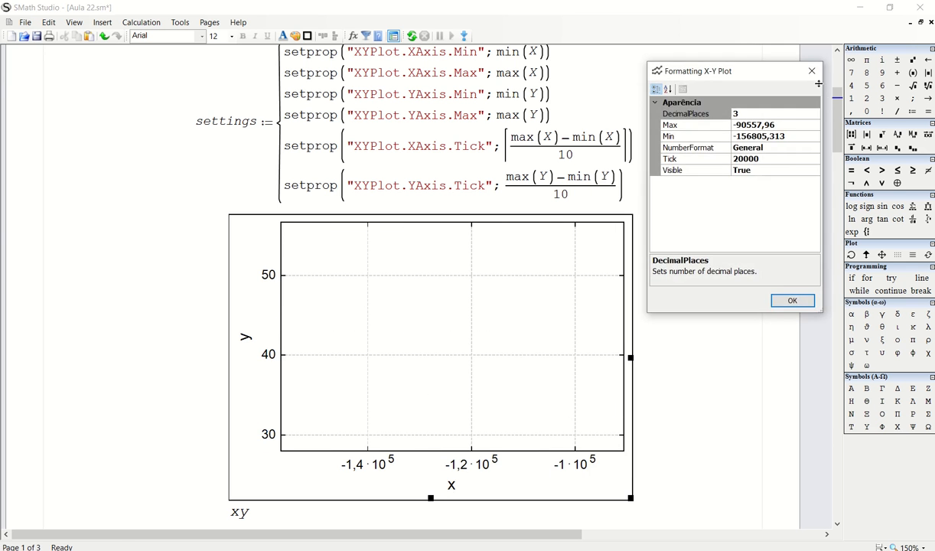
pyautogui.click(815, 71)
pyautogui.click(412, 36)
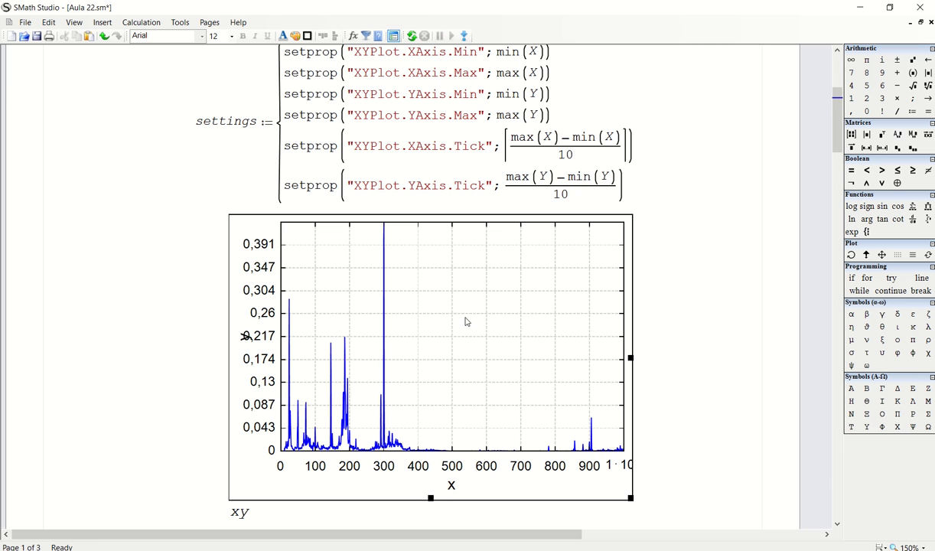
pyautogui.click(711, 249)
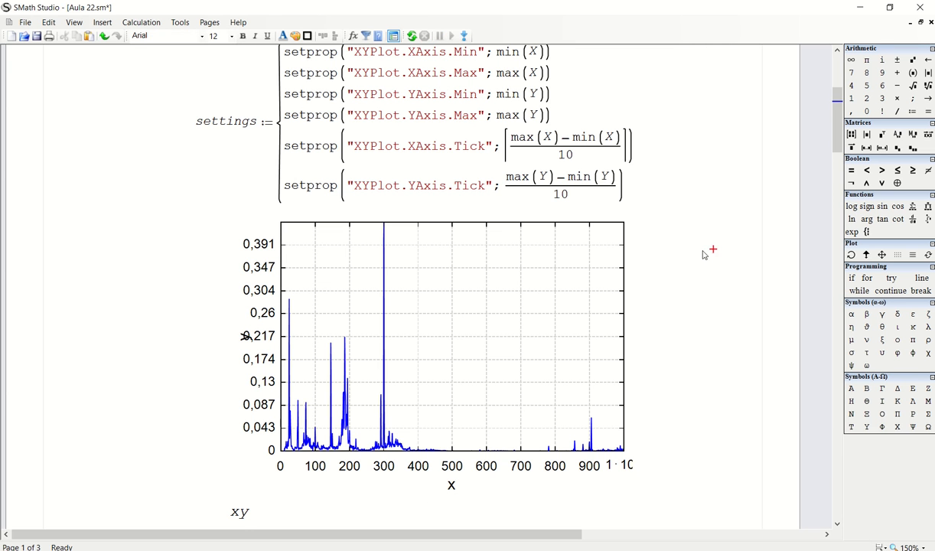
# Step: Move the gap := 101 % definition from below the plot up beside the top lines of the settings block
pyautogui.scroll(1, 693, 260)
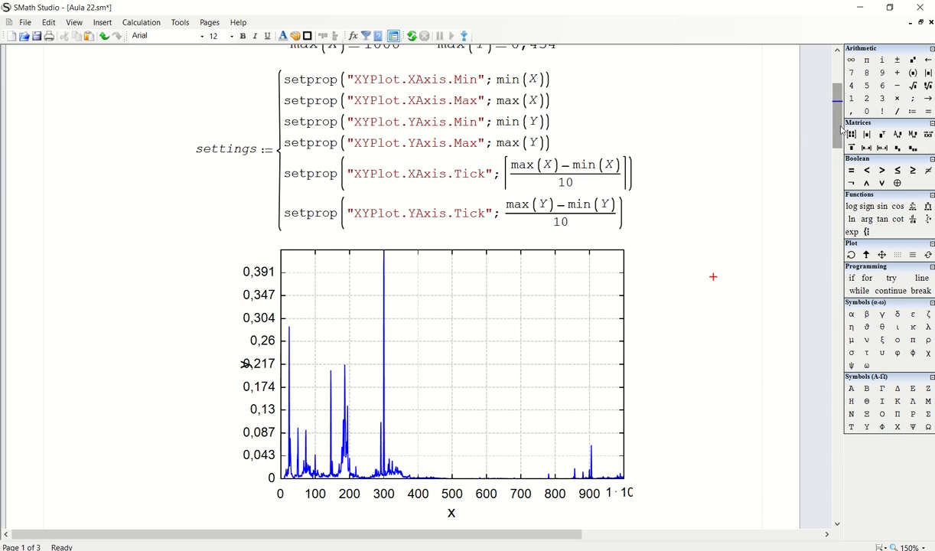
pyautogui.moveTo(837, 100); pyautogui.dragTo(837, 162)
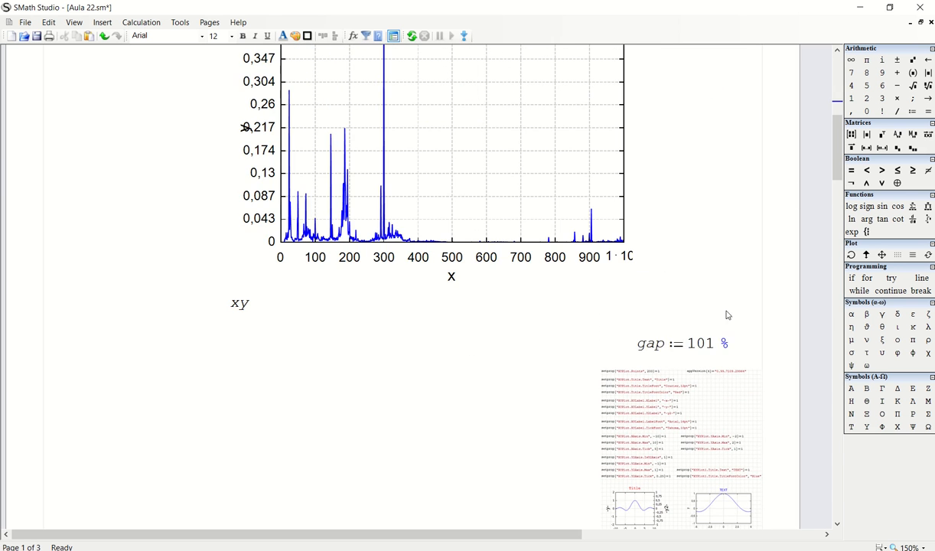
pyautogui.moveTo(723, 309); pyautogui.dragTo(737, 120)
pyautogui.moveTo(839, 157); pyautogui.dragTo(835, 100)
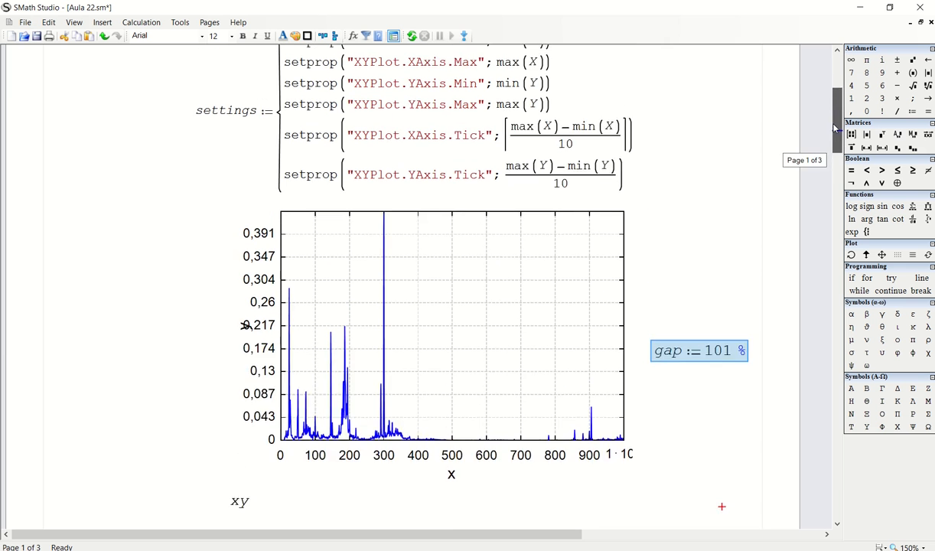
pyautogui.moveTo(728, 397); pyautogui.dragTo(705, 97)
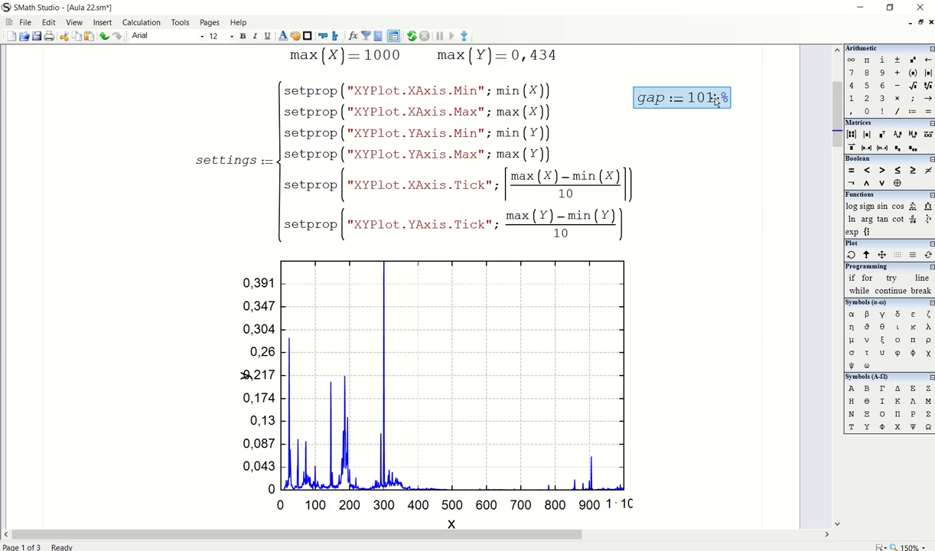
pyautogui.click(713, 149)
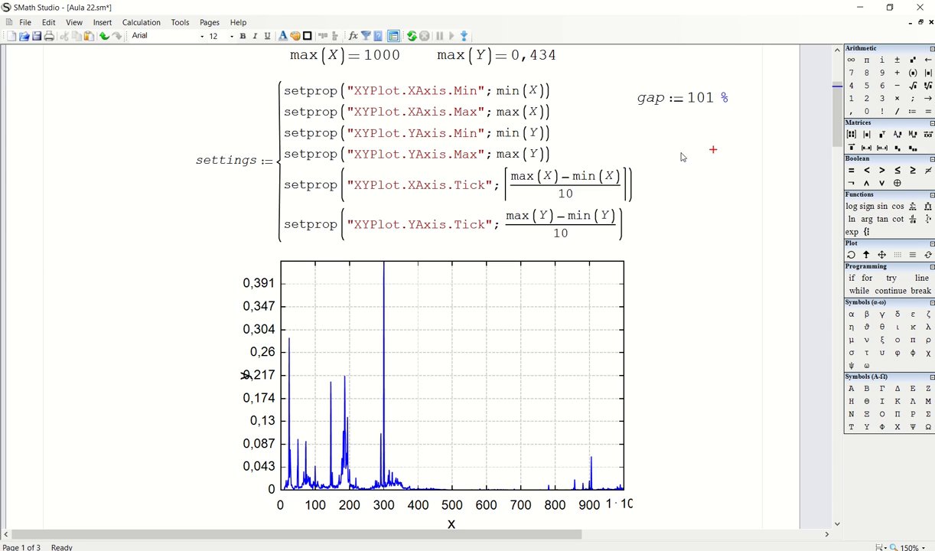
pyautogui.moveTo(523, 117)
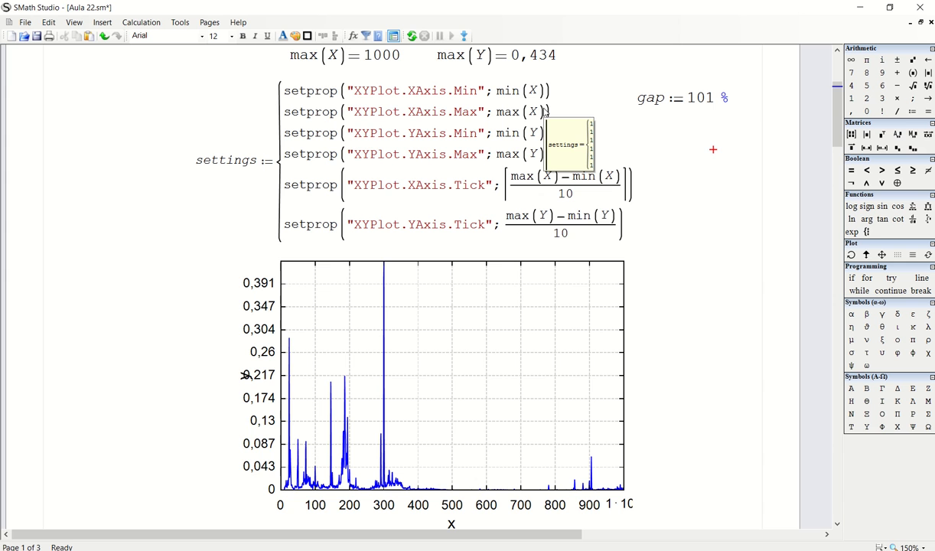
pyautogui.doubleClick(501, 113)
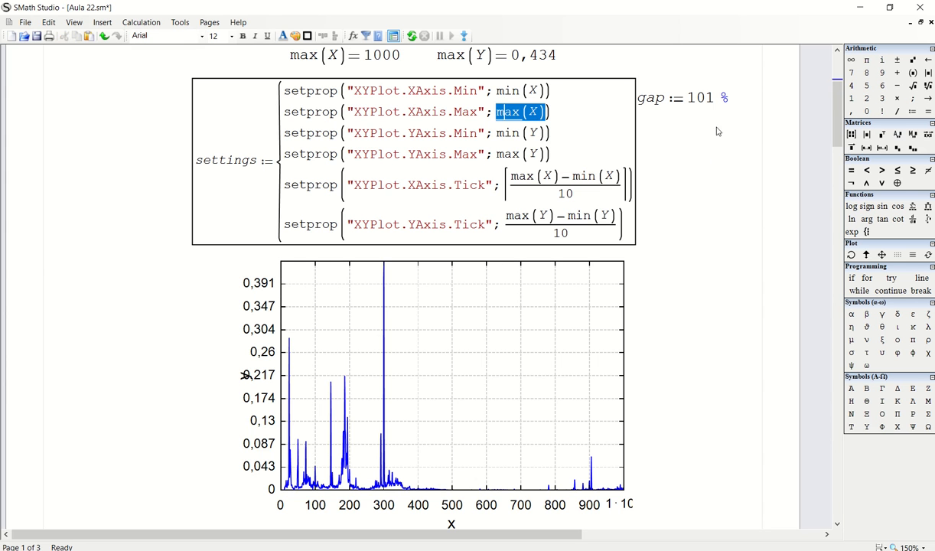
pyautogui.moveTo(721, 141); pyautogui.dragTo(719, 89)
# Step: Change the XAxis.Max value in the settings block to max(X)+10 and recalculate the worksheet
pyautogui.click(583, 131)
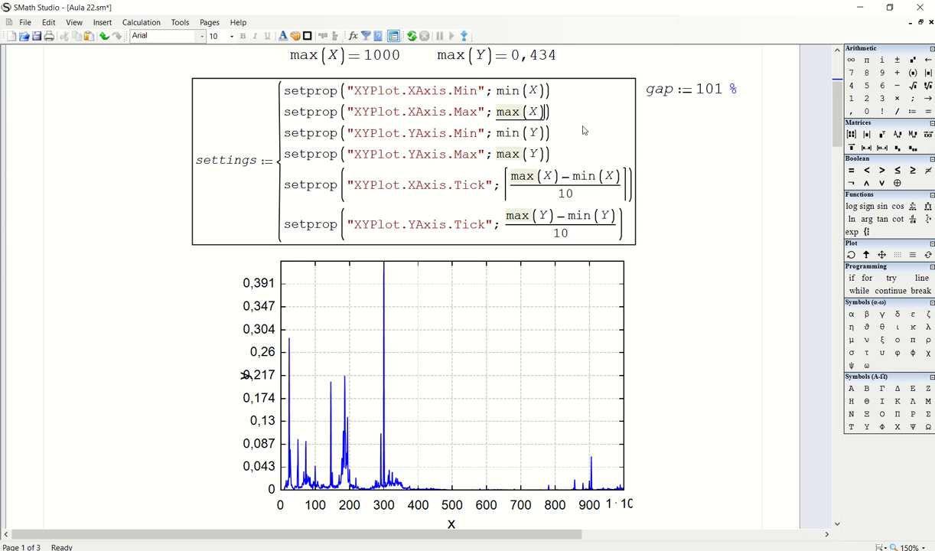
pyautogui.write('-g')
pyautogui.press('BackSpace')
pyautogui.press('BackSpace')
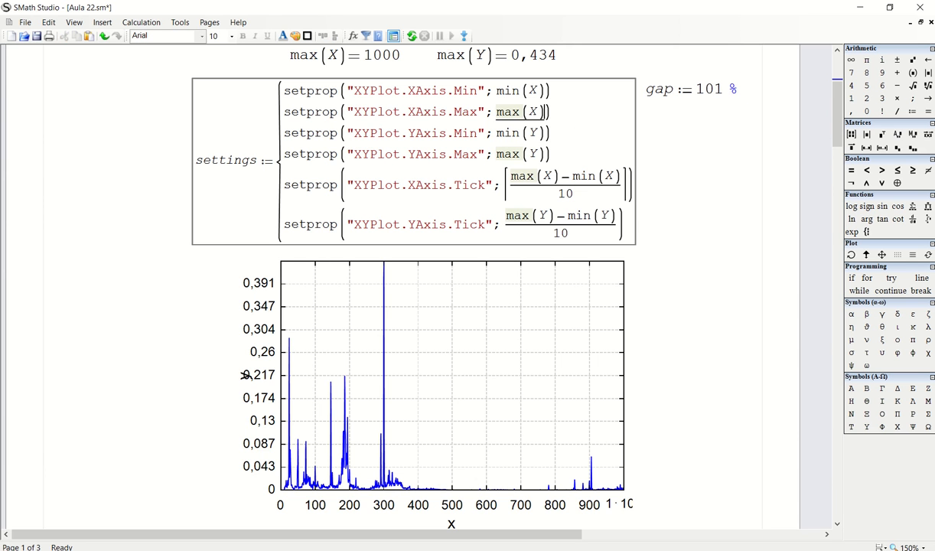
pyautogui.write('+10')
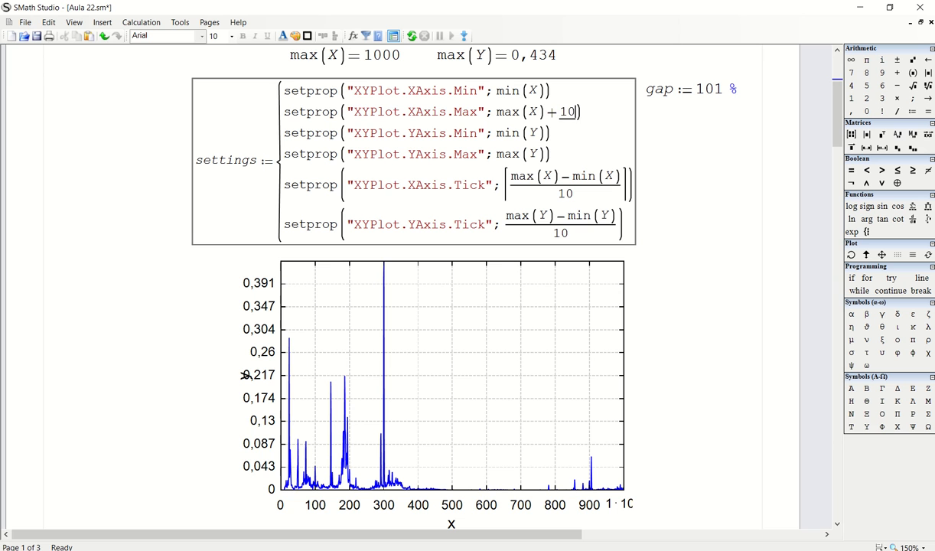
pyautogui.click(679, 123)
pyautogui.click(417, 38)
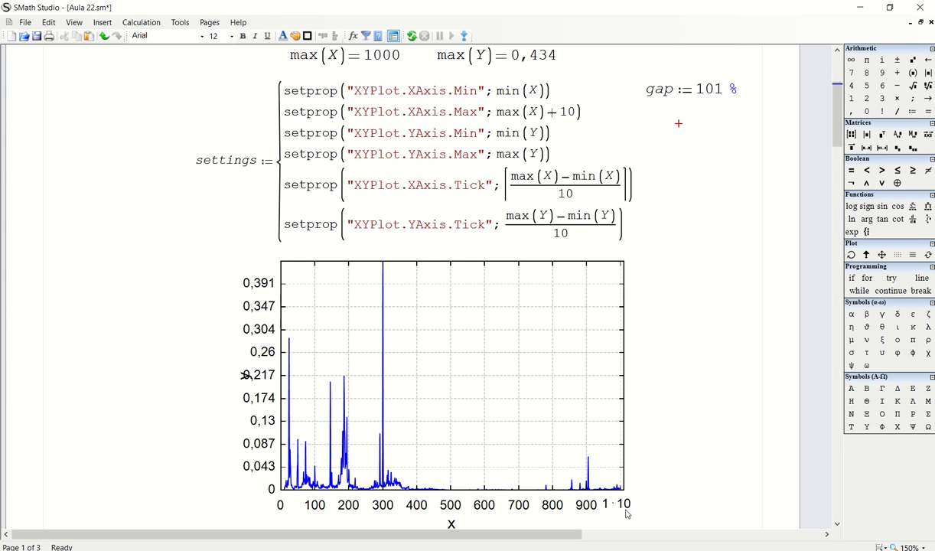
pyautogui.click(687, 358)
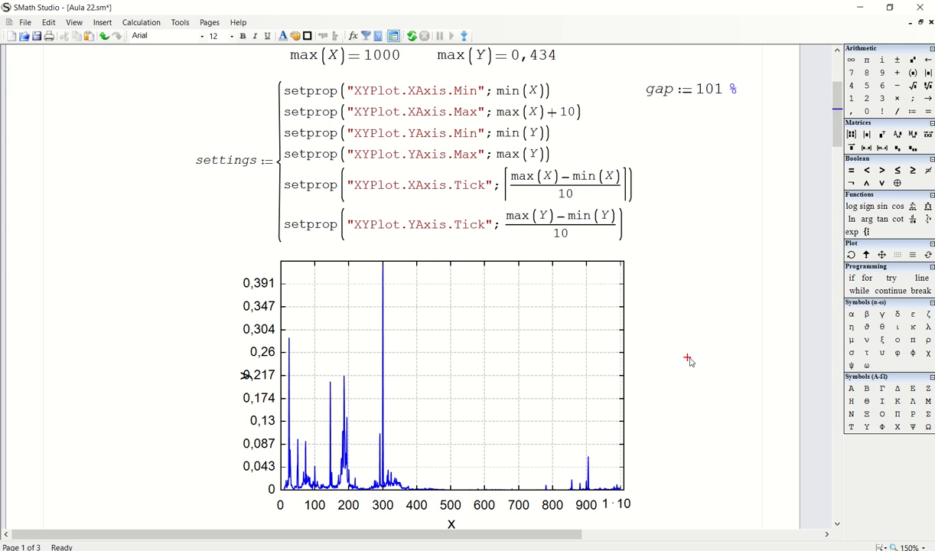
# Step: Replace the added 10 in the XAxis.Max setting with a multiplication, making it max(X)·gap
pyautogui.click(573, 115)
pyautogui.press('BackSpace')
pyautogui.press('BackSpace')
pyautogui.press('BackSpace')
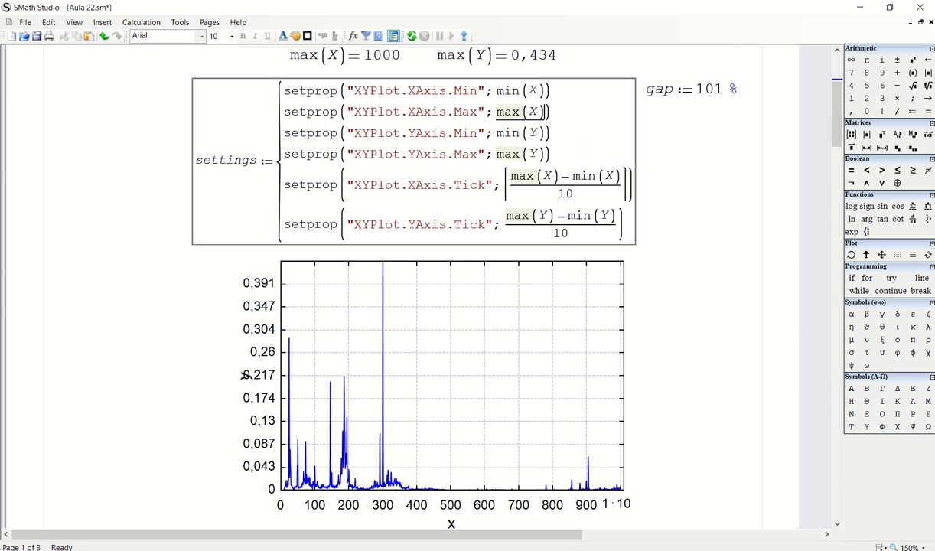
pyautogui.write('*gap')
pyautogui.click(722, 188)
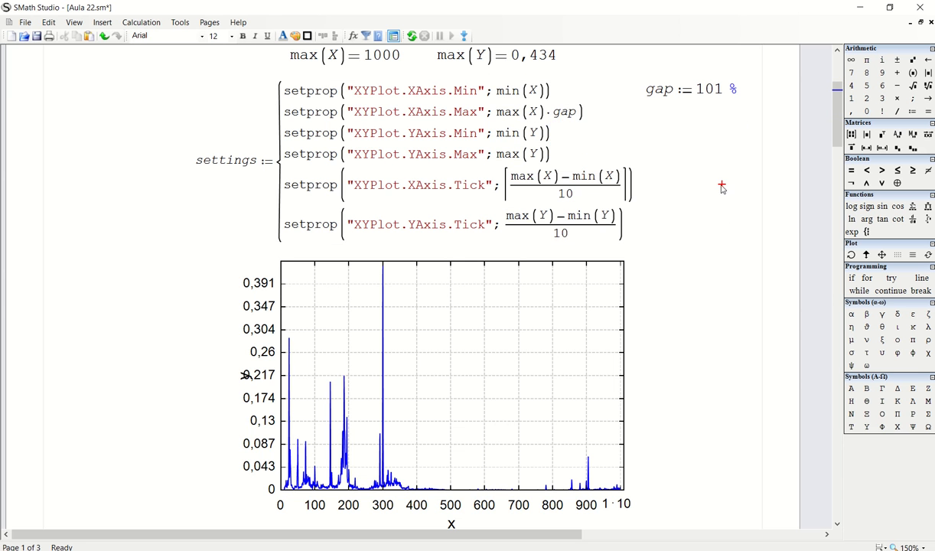
pyautogui.moveTo(556, 119)
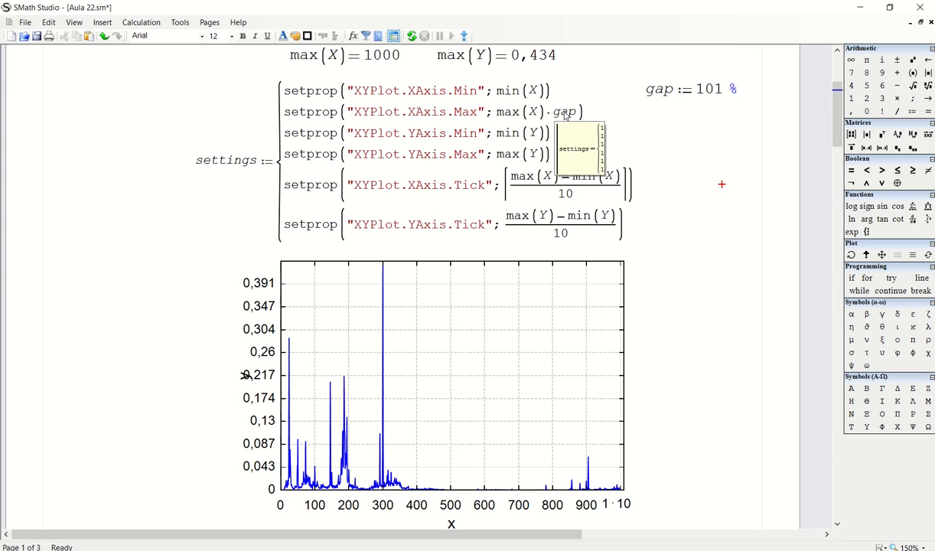
pyautogui.click(703, 220)
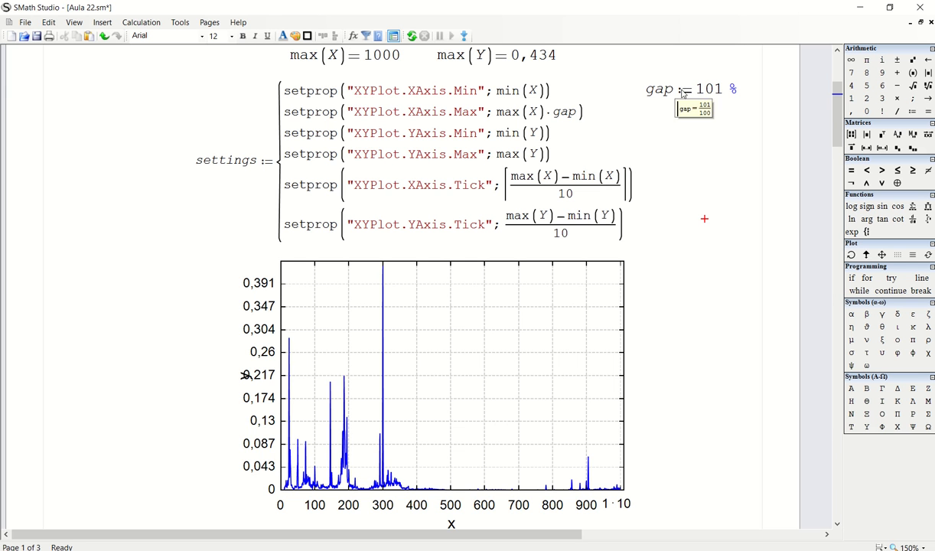
# Step: Multiply max(Y) by gap in the YAxis.Max setting and recalculate the worksheet
pyautogui.moveTo(411, 142)
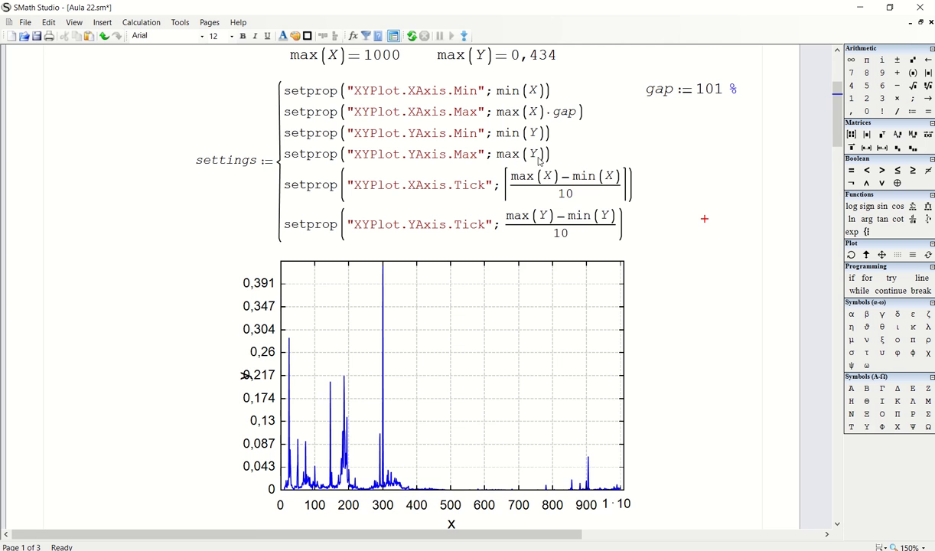
pyautogui.scroll(1, 540, 160)
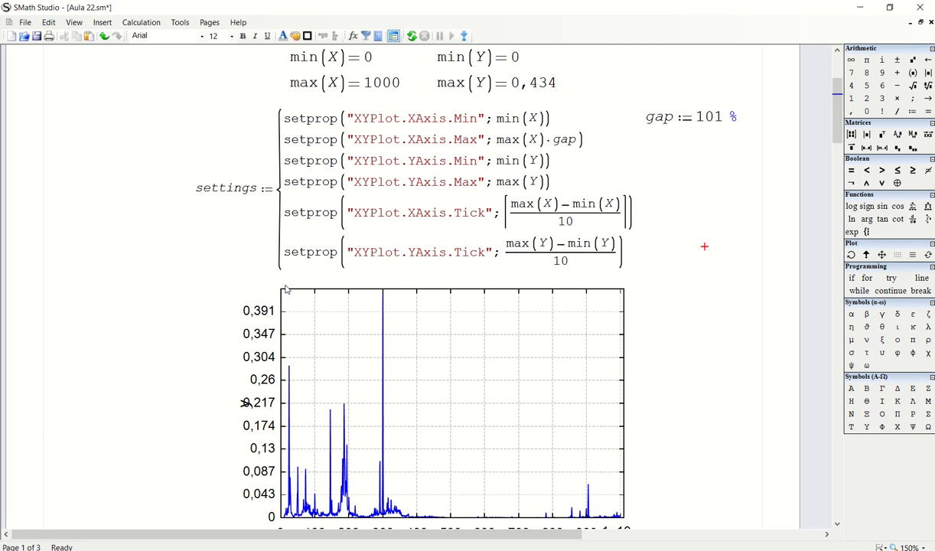
pyautogui.click(548, 191)
pyautogui.write('*')
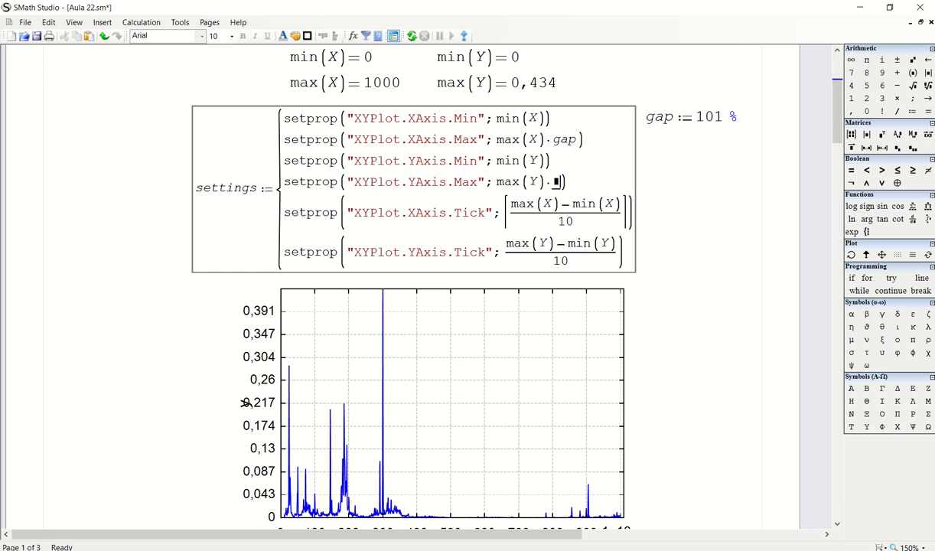
pyautogui.write('gap')
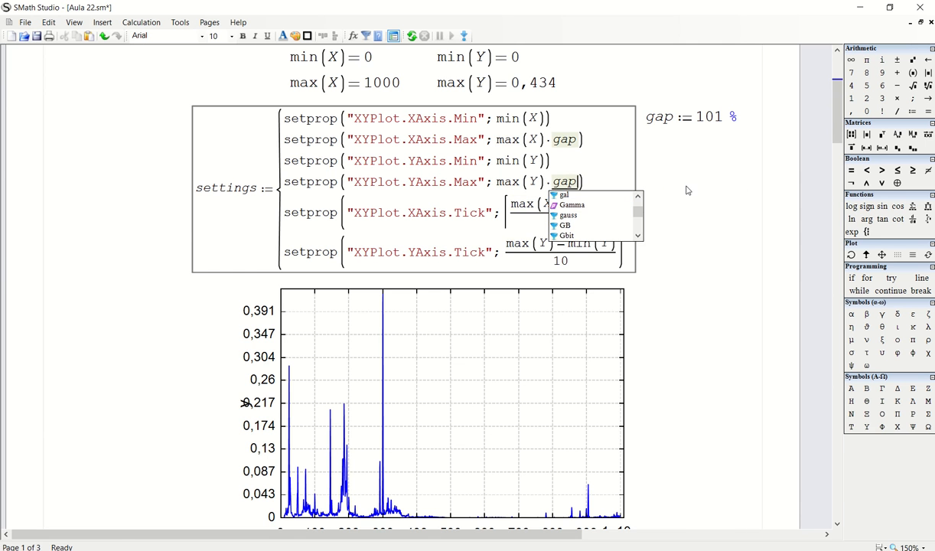
pyautogui.click(687, 186)
pyautogui.click(411, 36)
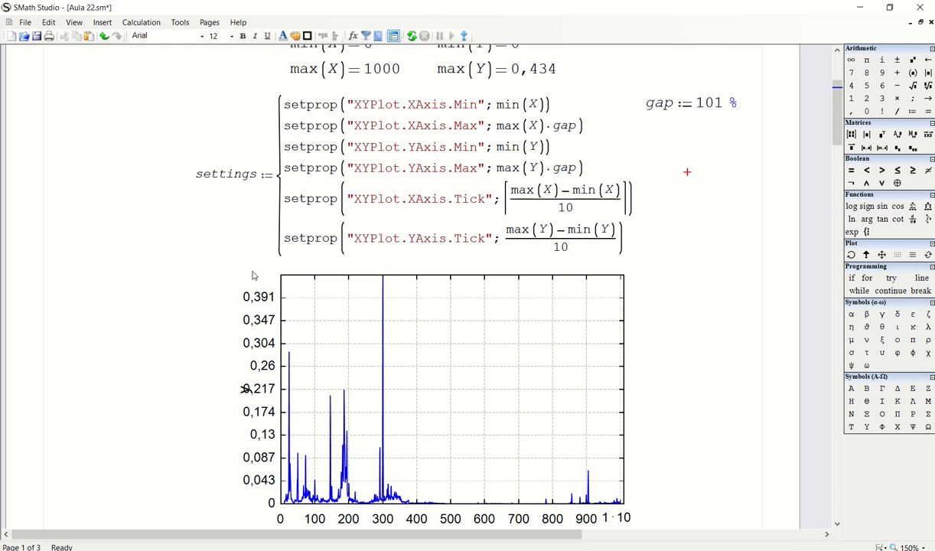
# Step: Zoom in on the plot and recalculate the worksheet to test the gap-based axis limits
pyautogui.click(306, 325)
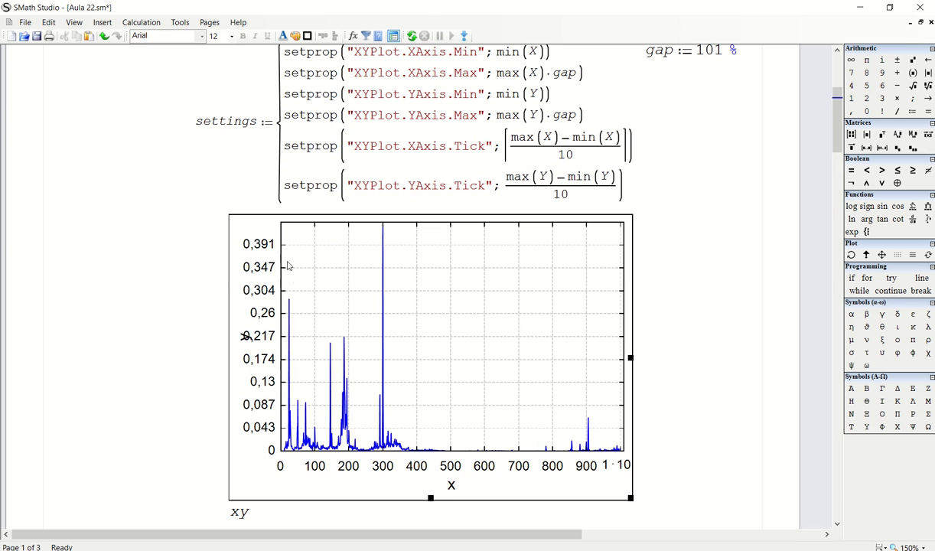
pyautogui.scroll(1, 302, 298)
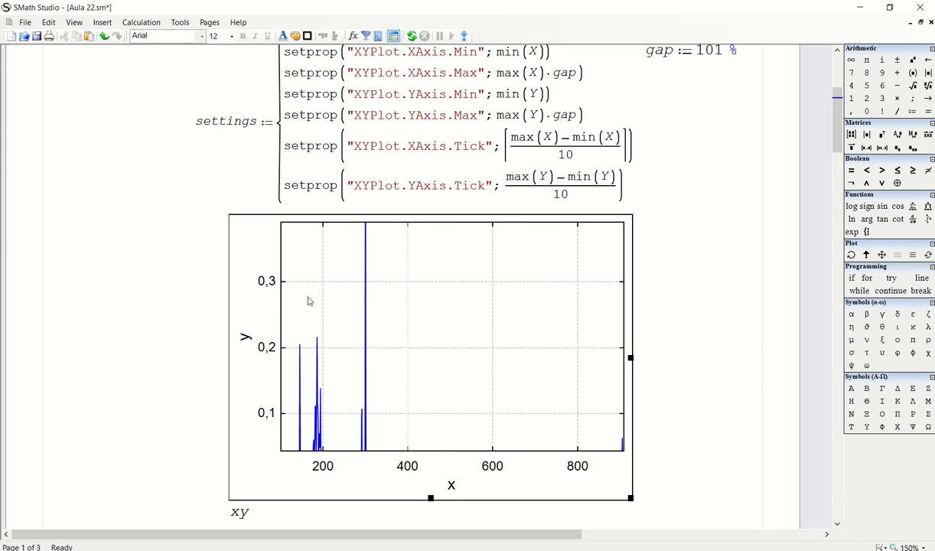
pyautogui.click(418, 36)
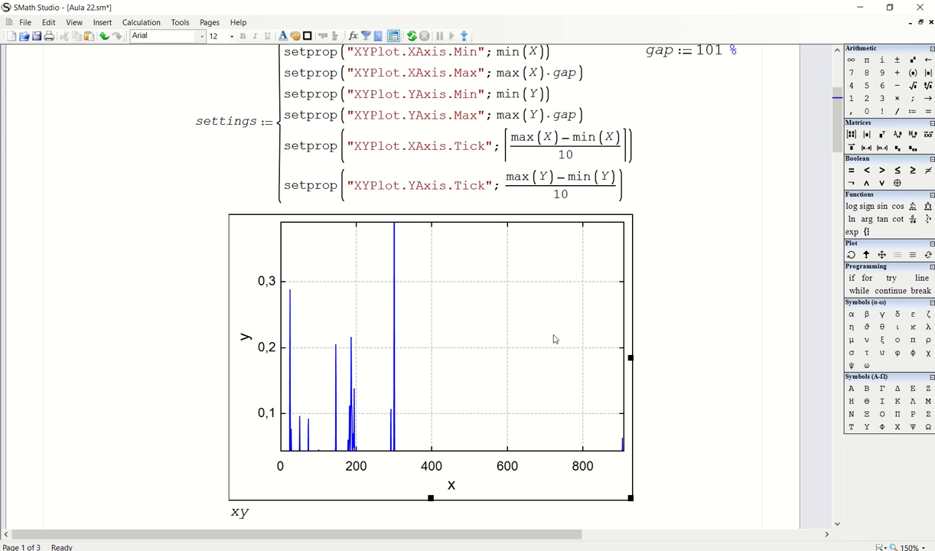
pyautogui.scroll(1, 726, 318)
pyautogui.click(727, 317)
pyautogui.scroll(-1, 727, 318)
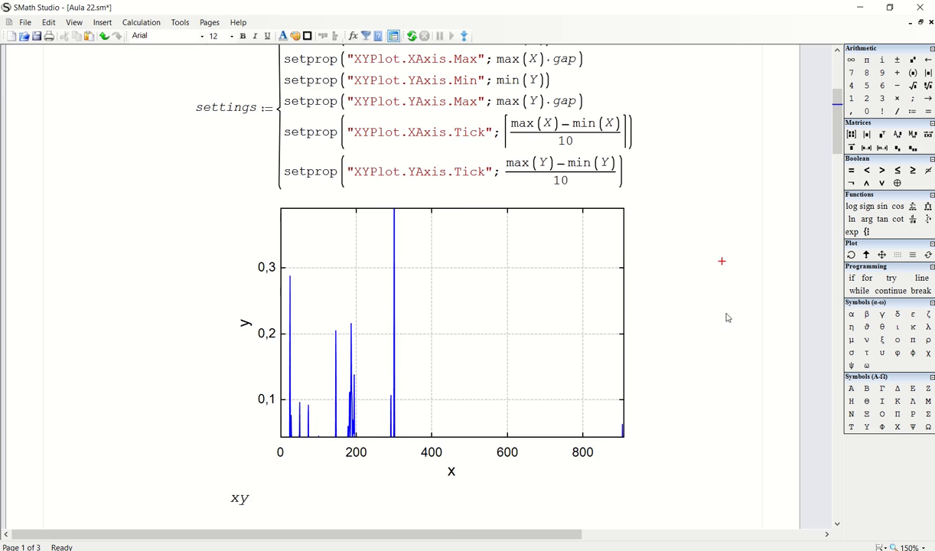
# Step: Pan and zoom out the plot until its x-axis spans several thousand, and recalculate the worksheet
pyautogui.scroll(1, 726, 318)
pyautogui.click(470, 259)
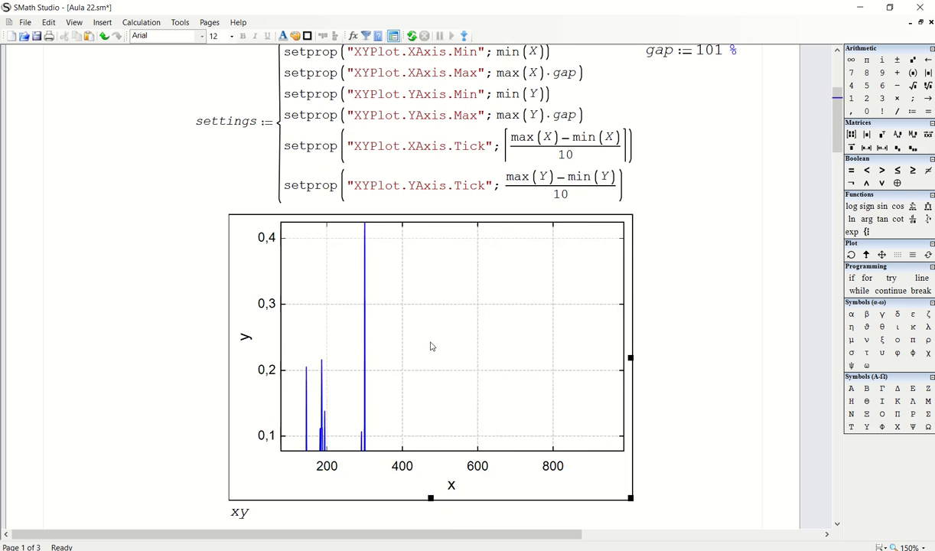
pyautogui.click(661, 300)
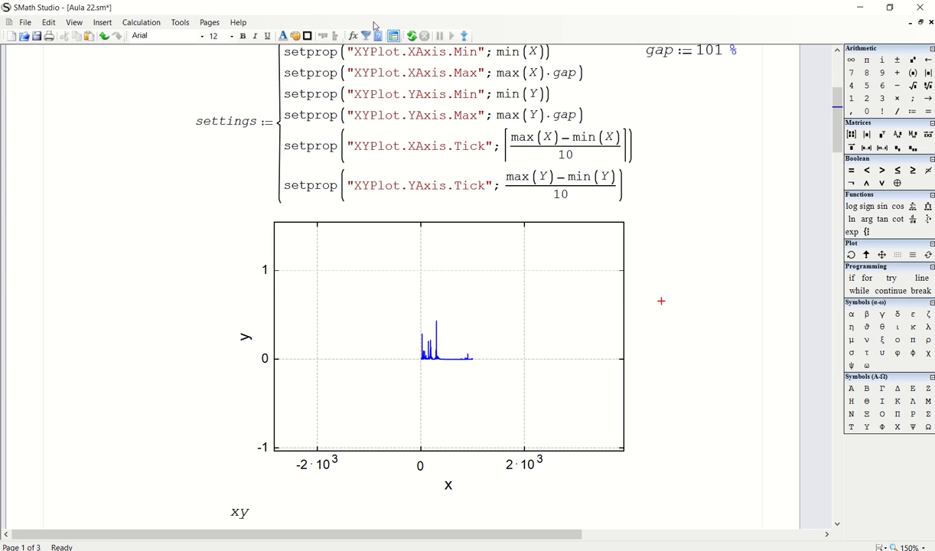
pyautogui.click(412, 36)
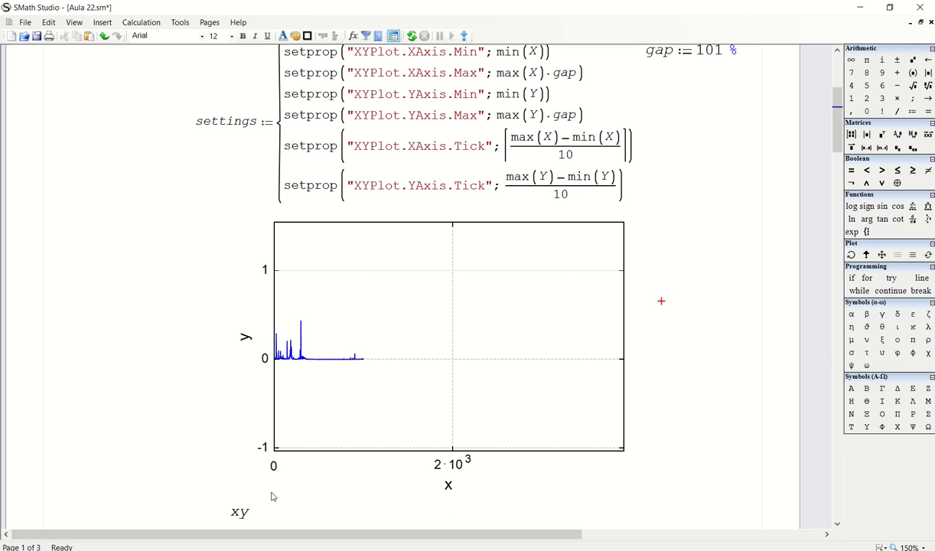
# Step: Move the gap definition up beside the max(X) and max(Y) results and recalculate the worksheet with the plot zoomed out
pyautogui.click(386, 369)
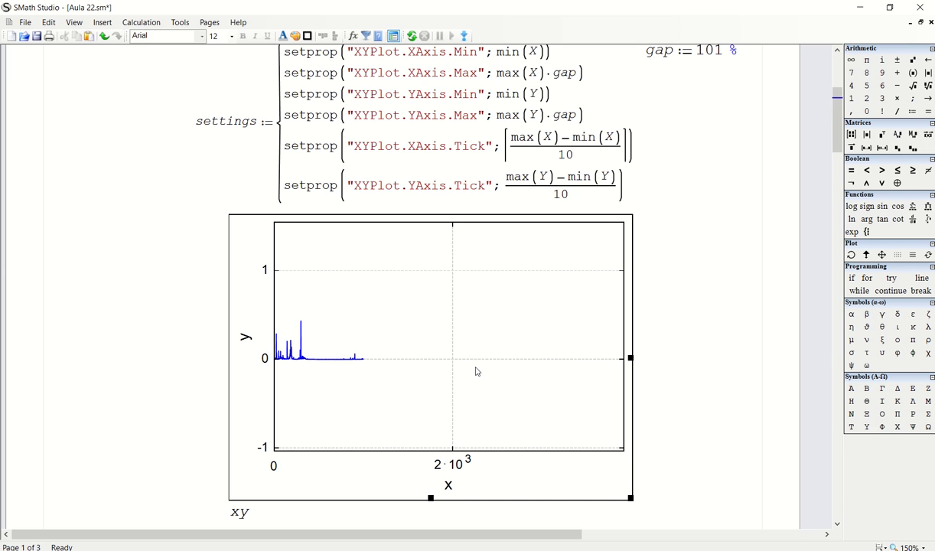
pyautogui.scroll(2, 705, 277)
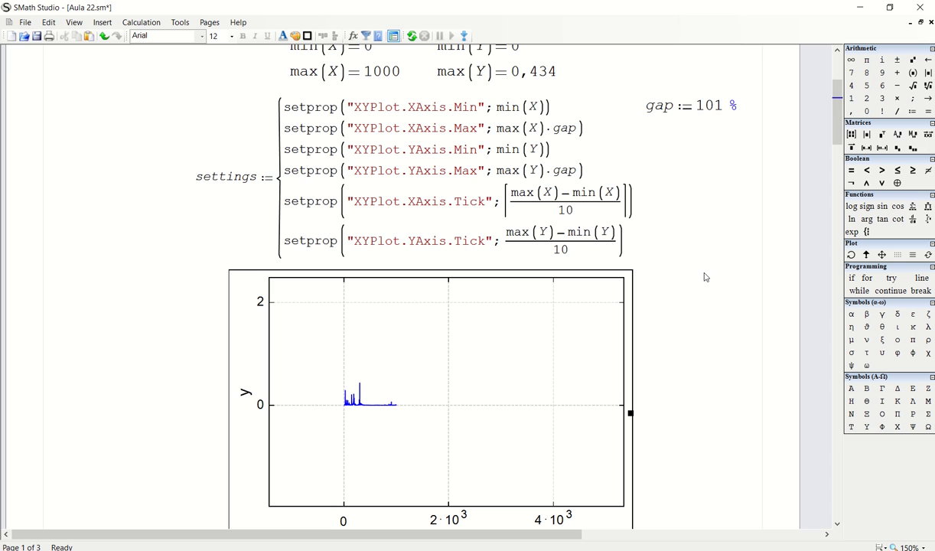
pyautogui.moveTo(703, 131); pyautogui.dragTo(690, 113)
pyautogui.moveTo(689, 113); pyautogui.dragTo(688, 80)
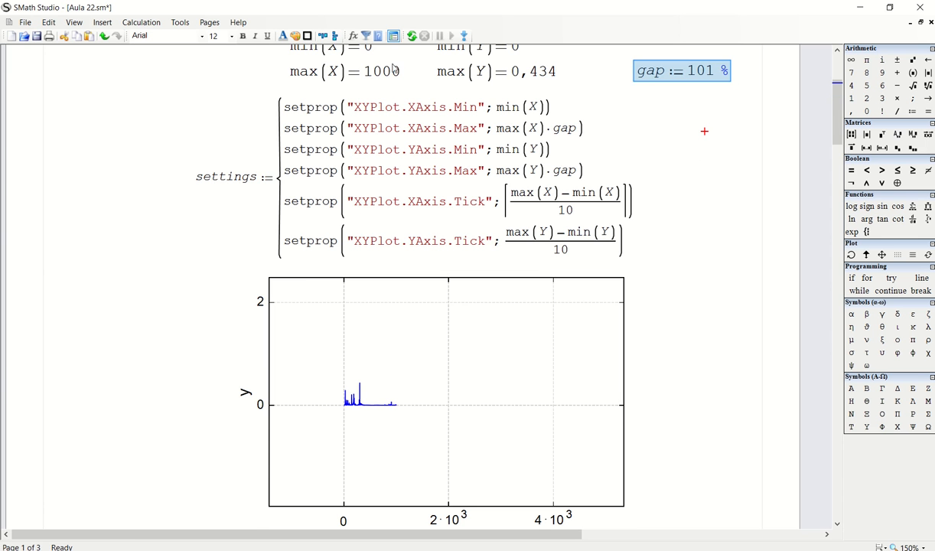
pyautogui.click(411, 36)
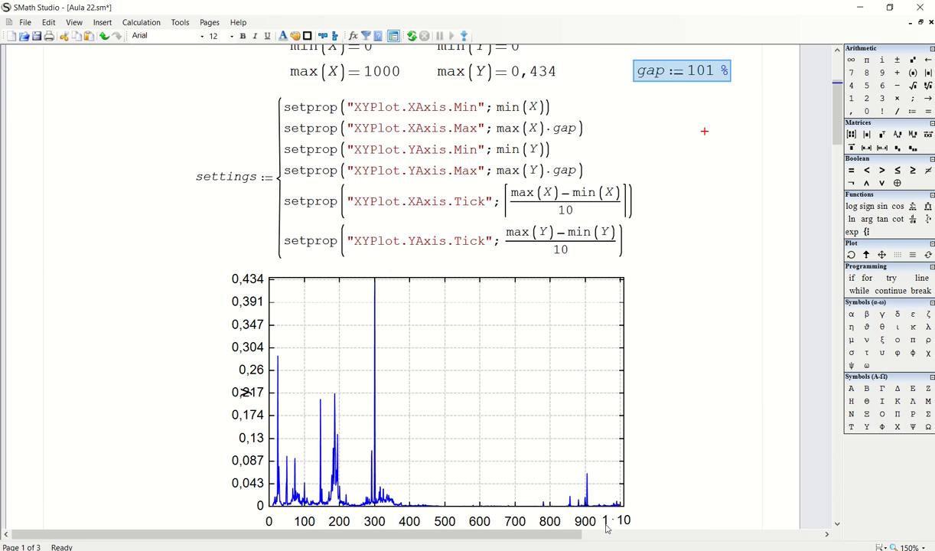
# Step: Nudge the plot right, then shift the settings block and plot together to the page's left margin
pyautogui.moveTo(747, 312); pyautogui.dragTo(542, 350)
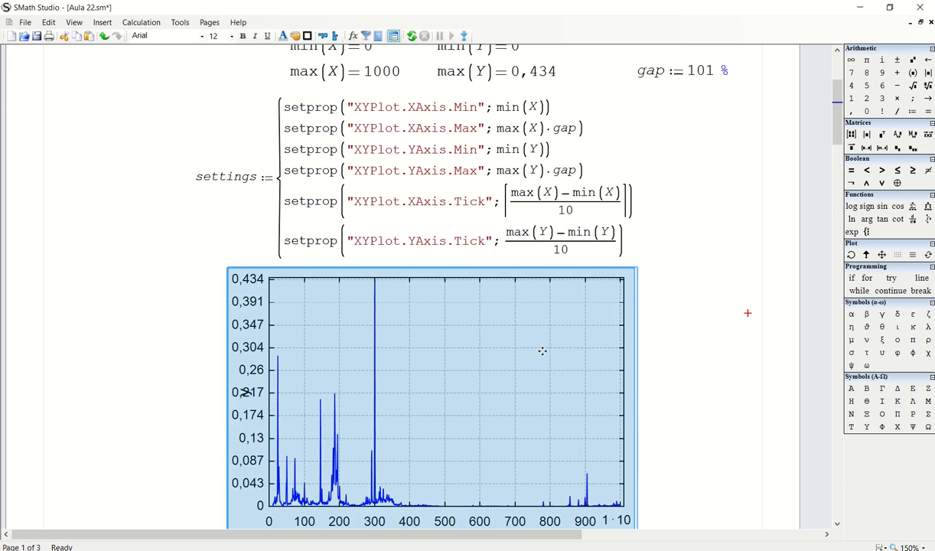
pyautogui.click(755, 341)
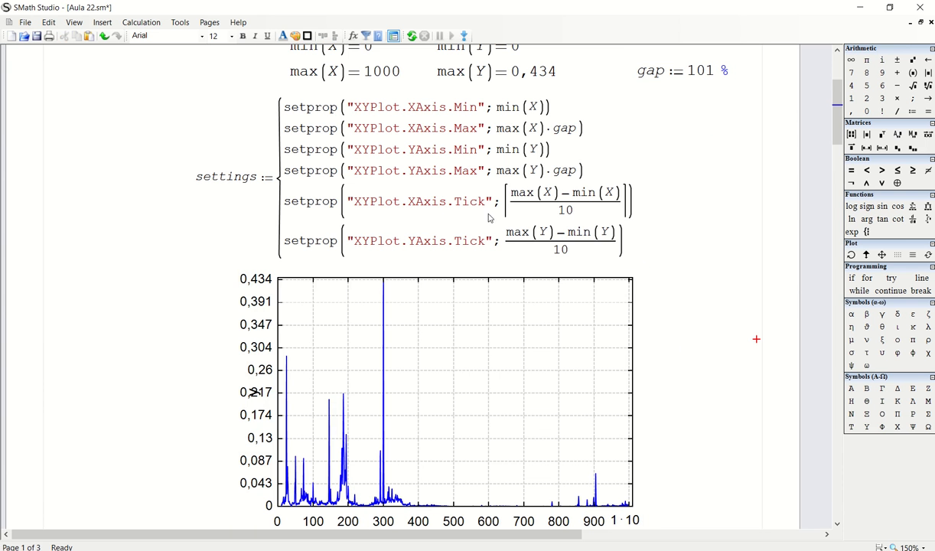
pyautogui.moveTo(679, 139); pyautogui.dragTo(430, 341)
pyautogui.moveTo(373, 231); pyautogui.dragTo(236, 231)
pyautogui.click(579, 228)
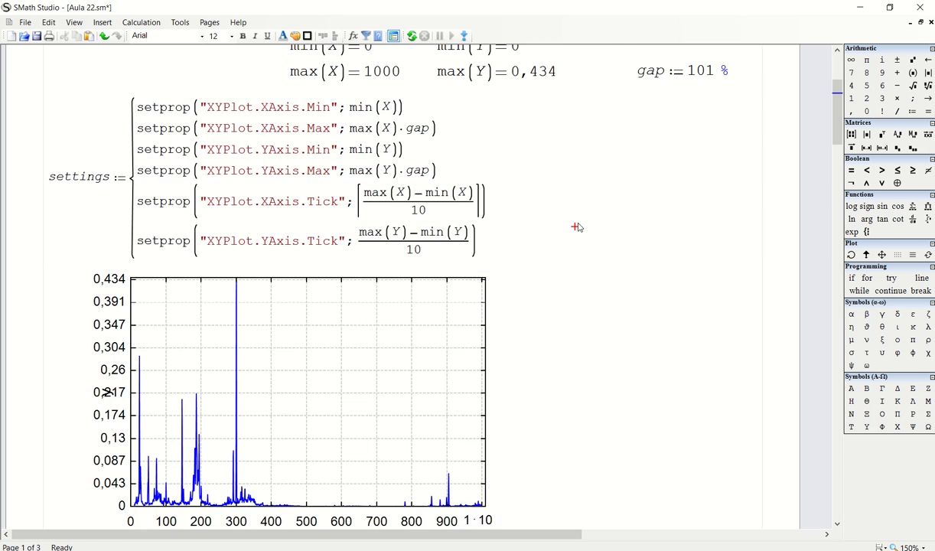
# Step: Review the data imports, the minimum and maximum values and the settings block that control the plot
pyautogui.scroll(4, 574, 228)
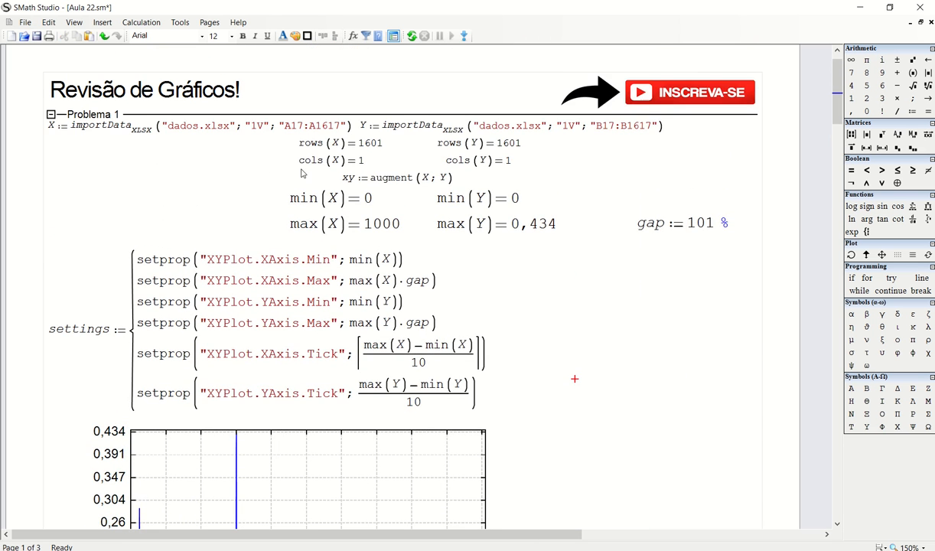
pyautogui.scroll(-2, 267, 389)
pyautogui.click(566, 357)
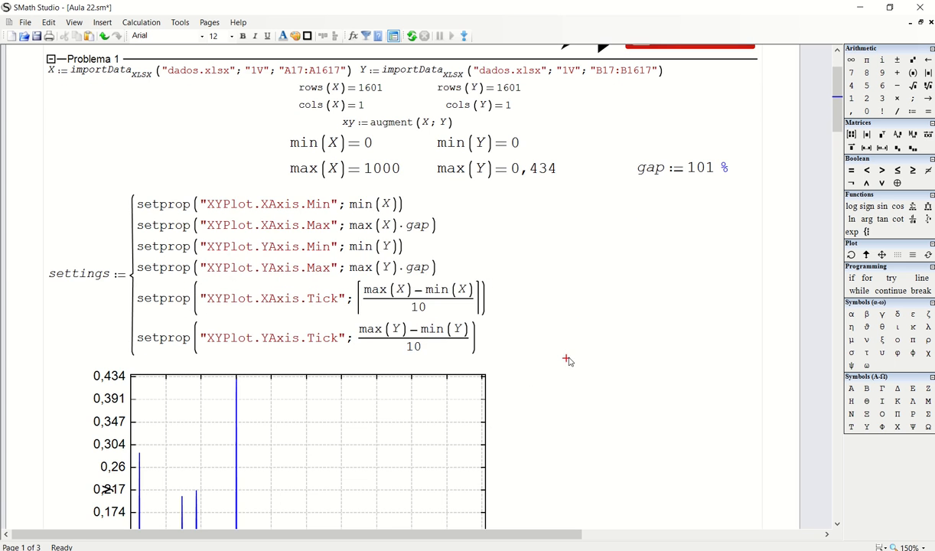
pyautogui.moveTo(532, 255); pyautogui.dragTo(332, 308)
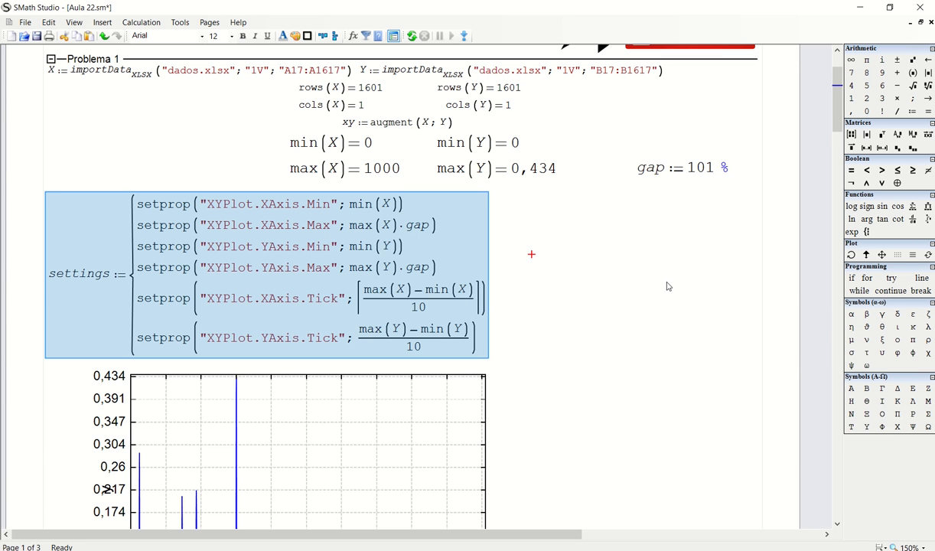
pyautogui.scroll(-3, 600, 305)
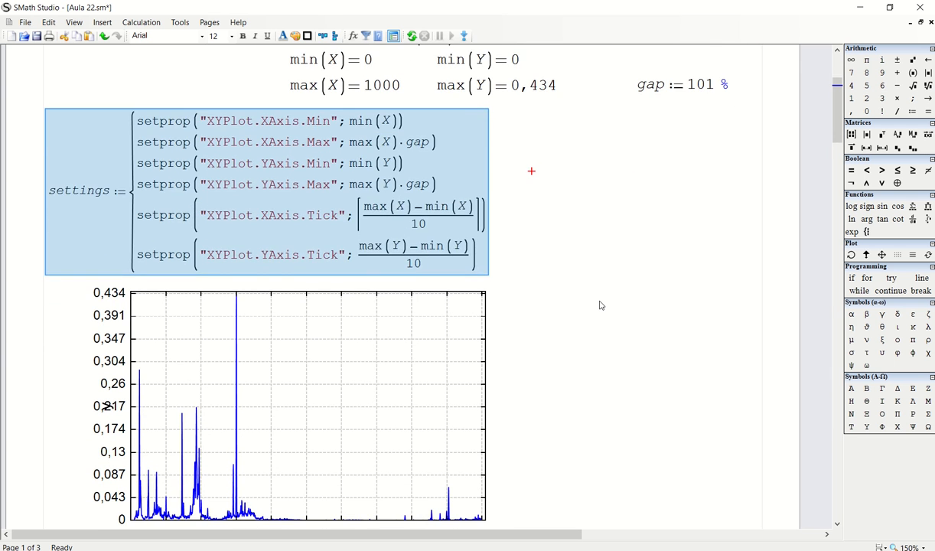
pyautogui.click(600, 305)
pyautogui.scroll(-1, 595, 356)
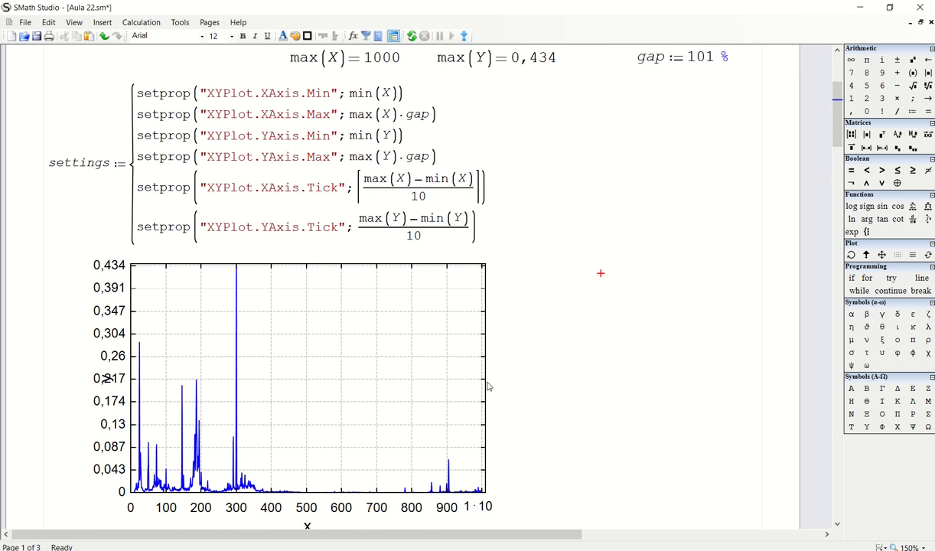
# Step: Rename the plot as XY in its formatting properties
pyautogui.click(488, 337)
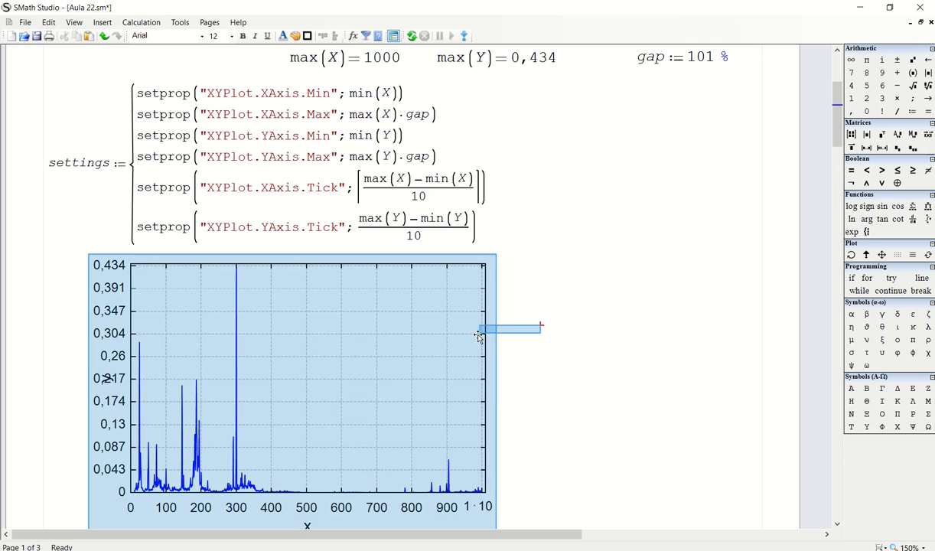
pyautogui.rightClick(479, 329)
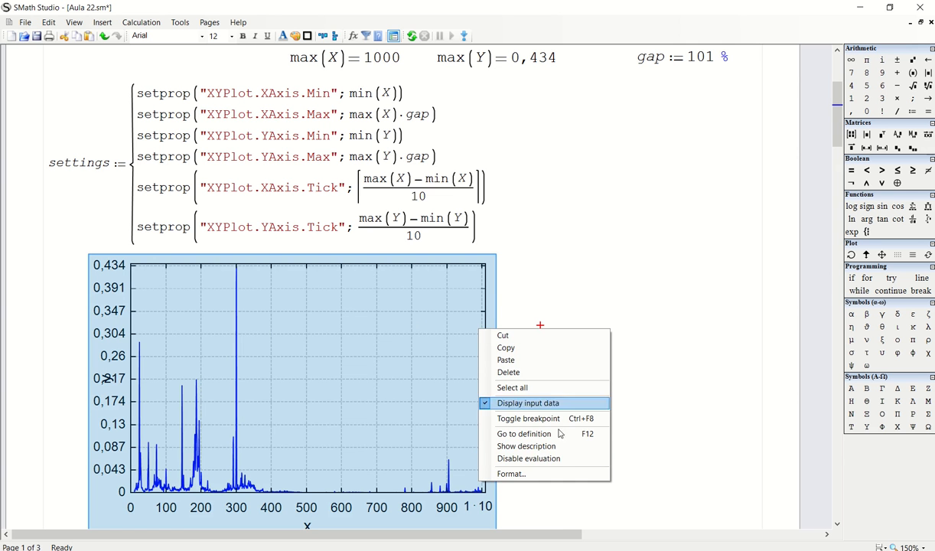
pyautogui.click(556, 475)
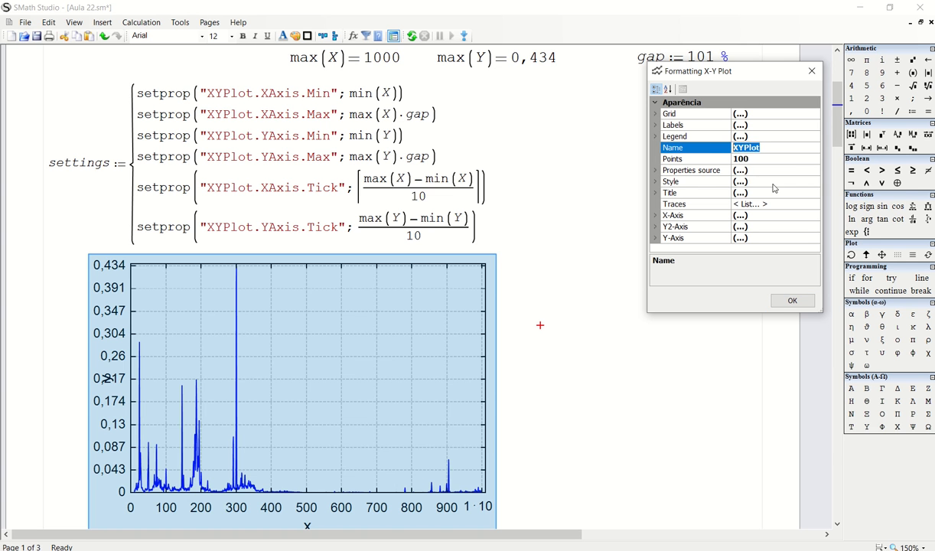
pyautogui.write('XY')
pyautogui.click(792, 298)
pyautogui.click(593, 328)
# Step: Zoom out and pan the renamed plot, and recalculate the worksheet to test whether the setprop settings apply
pyautogui.click(315, 346)
pyautogui.scroll(-10, 313, 347)
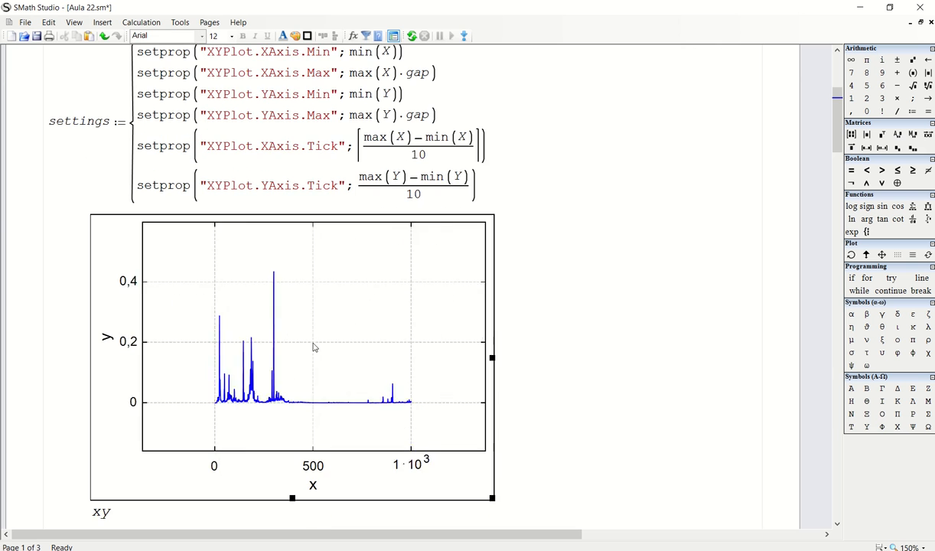
pyautogui.moveTo(391, 297); pyautogui.dragTo(237, 325)
pyautogui.scroll(1, 658, 295)
pyautogui.click(637, 232)
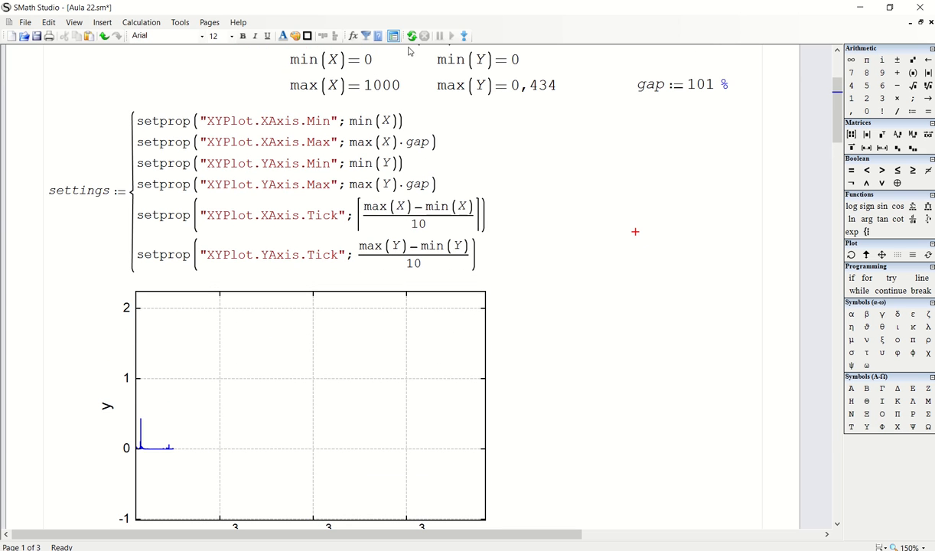
pyautogui.click(411, 38)
# Step: Set the plot's name back to XYPlot in its formatting properties and recalculate the worksheet
pyautogui.moveTo(575, 336); pyautogui.dragTo(436, 338)
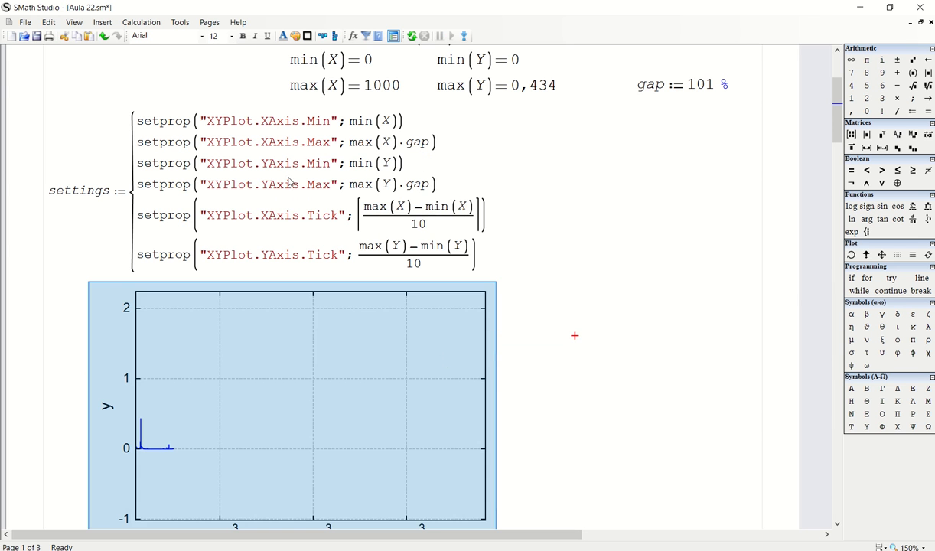
pyautogui.rightClick(475, 369)
pyautogui.click(584, 292)
pyautogui.rightClick(464, 416)
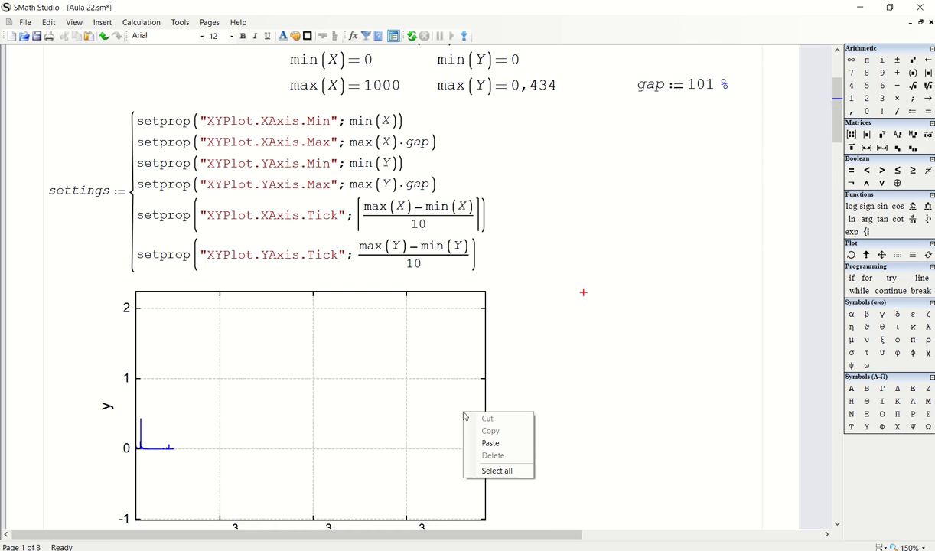
pyautogui.moveTo(610, 344); pyautogui.dragTo(411, 346)
pyautogui.rightClick(411, 346)
pyautogui.click(511, 501)
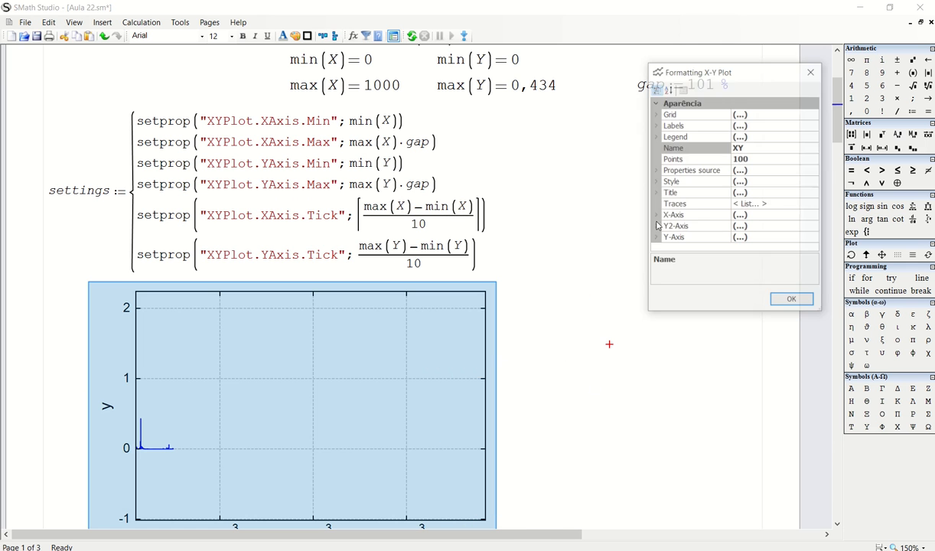
pyautogui.click(771, 148)
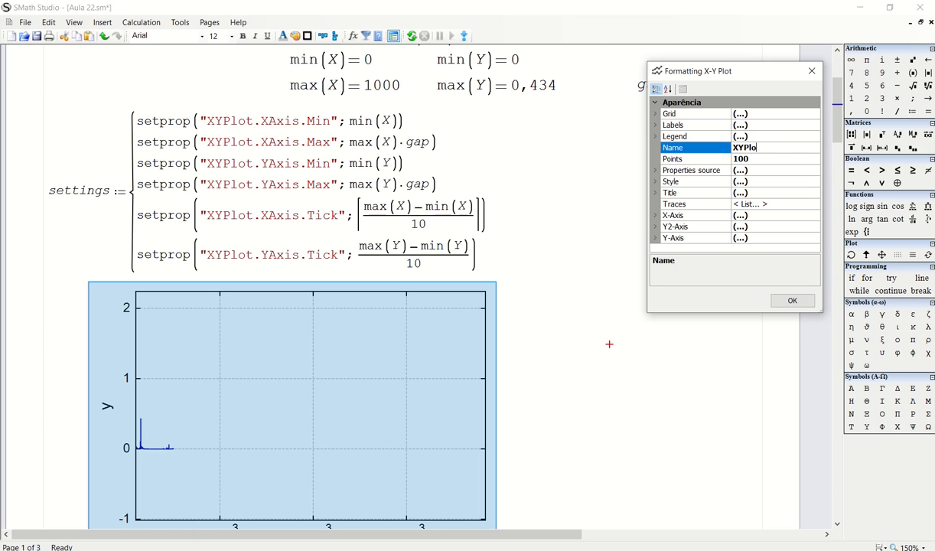
pyautogui.click(793, 299)
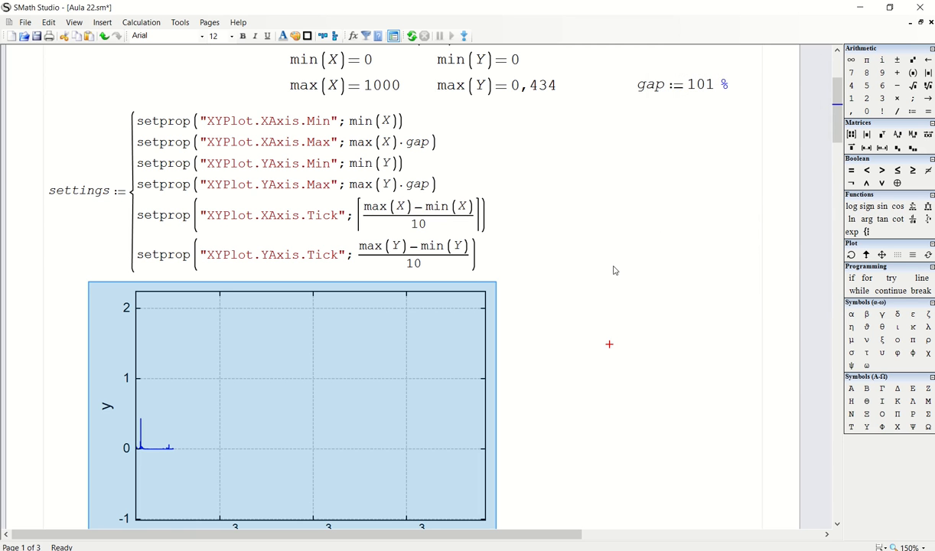
pyautogui.click(601, 249)
pyautogui.click(412, 36)
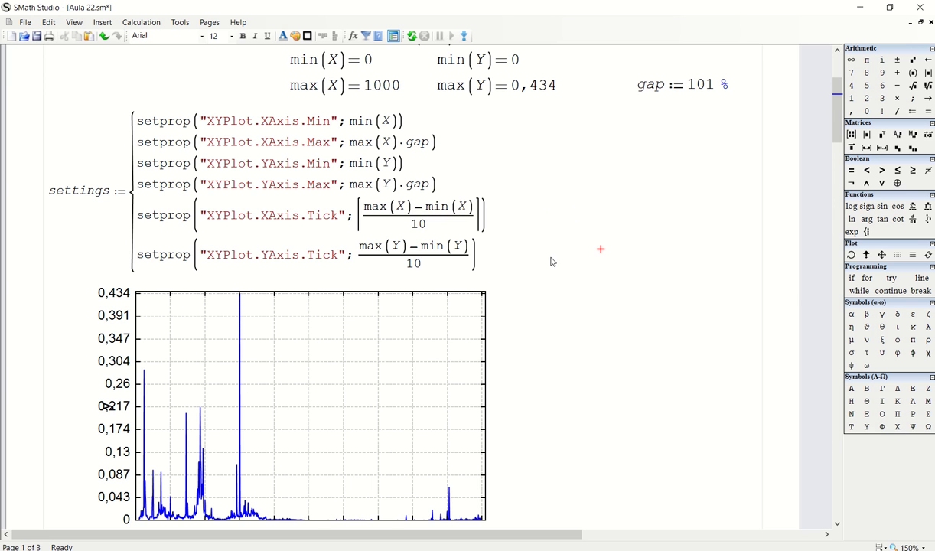
# Step: Move the settings block and plot together back toward the page centre, and nudge the plot slightly left
pyautogui.moveTo(581, 237); pyautogui.dragTo(359, 280)
pyautogui.moveTo(384, 227); pyautogui.dragTo(539, 226)
pyautogui.click(713, 257)
pyautogui.scroll(-1, 717, 321)
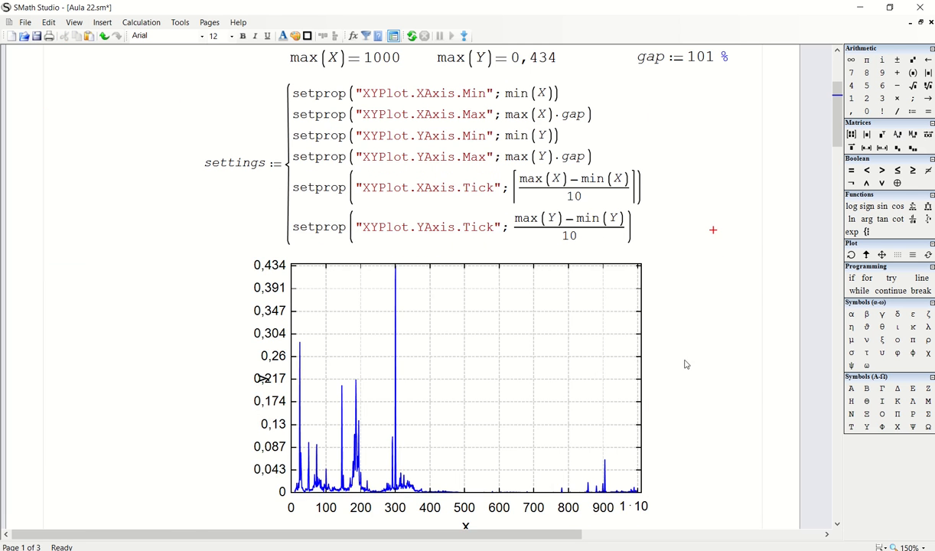
pyautogui.moveTo(721, 370); pyautogui.dragTo(560, 384)
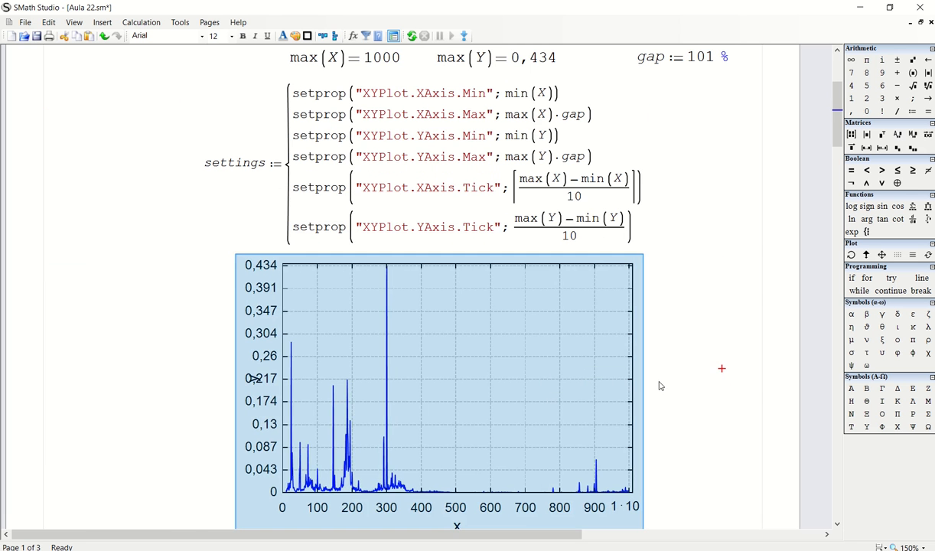
pyautogui.click(712, 362)
# Step: Open the plot's trace collection from its formatting properties
pyautogui.moveTo(697, 320); pyautogui.dragTo(549, 328)
pyautogui.rightClick(537, 322)
pyautogui.click(570, 466)
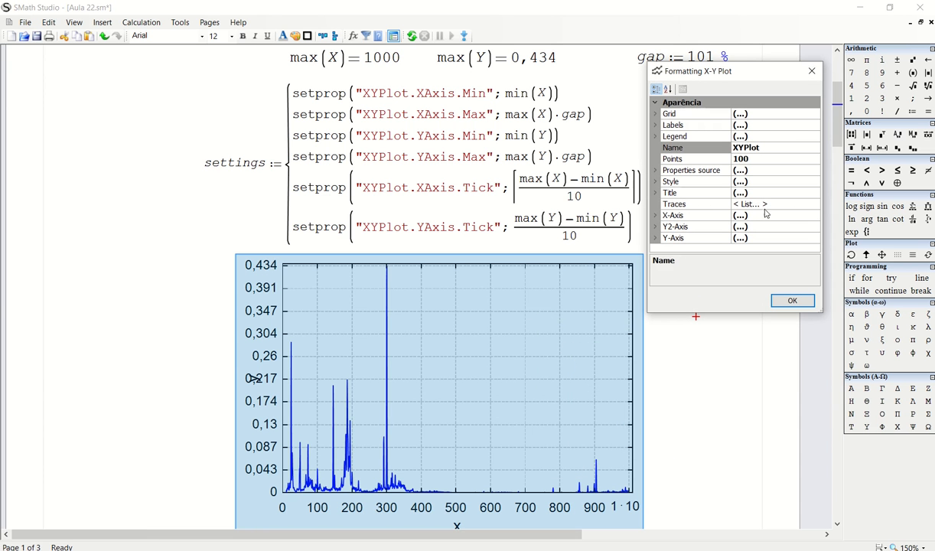
pyautogui.click(812, 205)
pyautogui.click(815, 204)
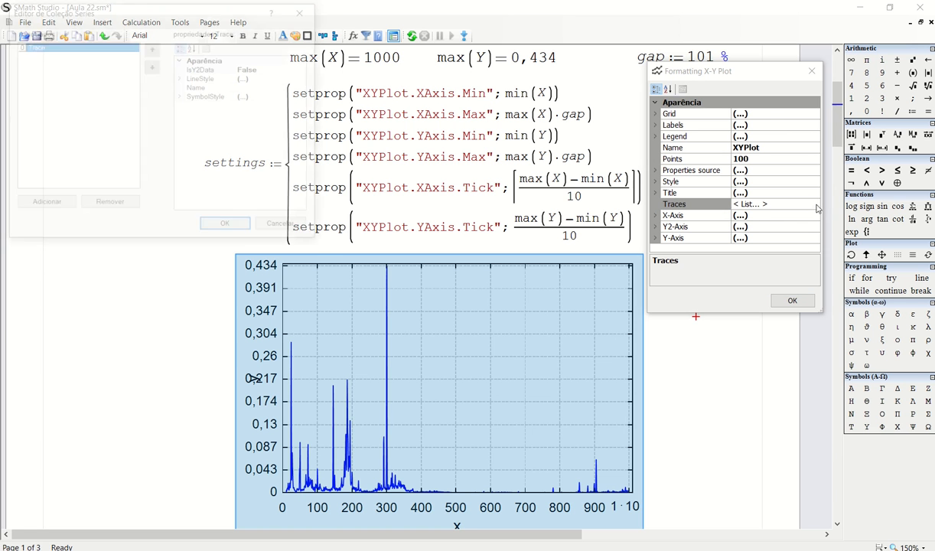
# Step: Examine the trace's LineStyle properties and LineColor choices, and close the plot formatting without changing them
pyautogui.doubleClick(188, 78)
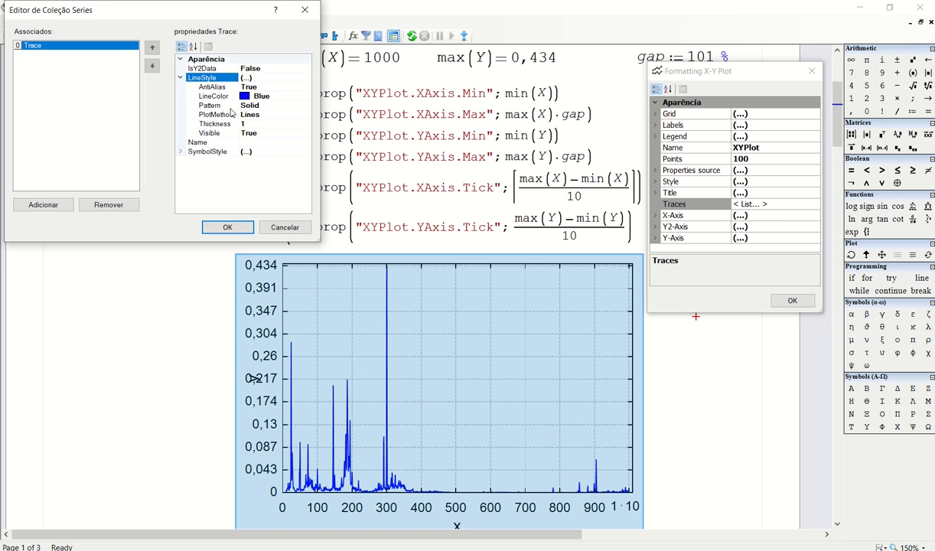
pyautogui.click(276, 97)
pyautogui.click(276, 97)
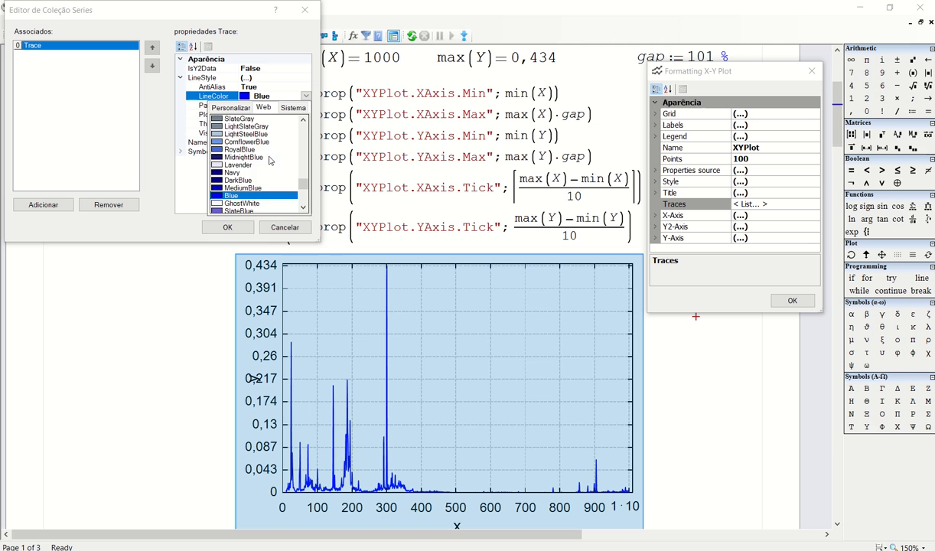
pyautogui.click(207, 180)
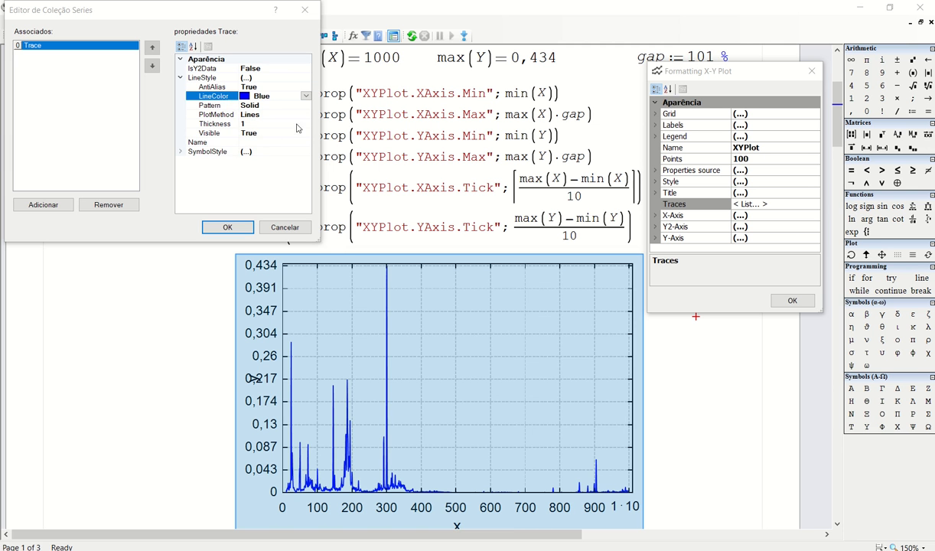
pyautogui.click(304, 10)
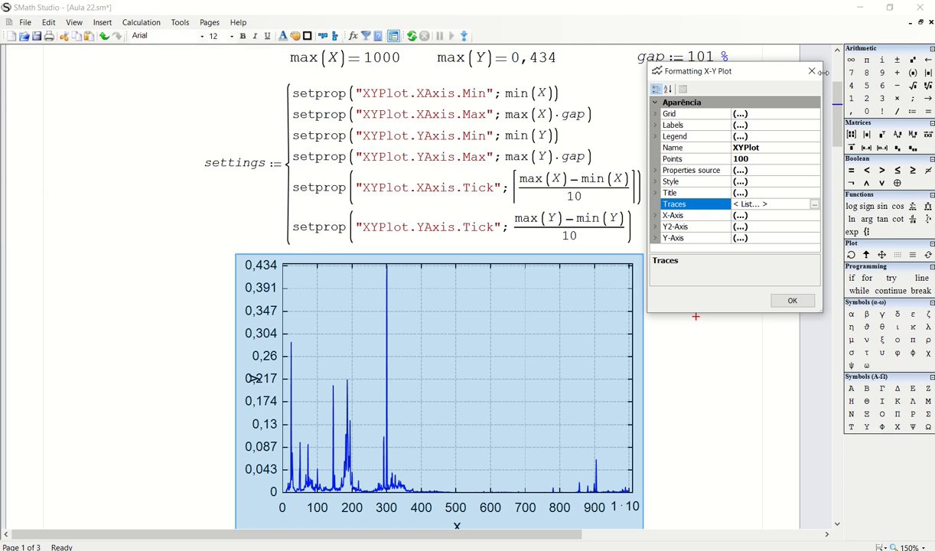
pyautogui.moveTo(750, 77)
pyautogui.mouseDown()
pyautogui.moveTo(770, 97)
pyautogui.moveTo(746, 94)
pyautogui.mouseUp()
pyautogui.click(192, 276)
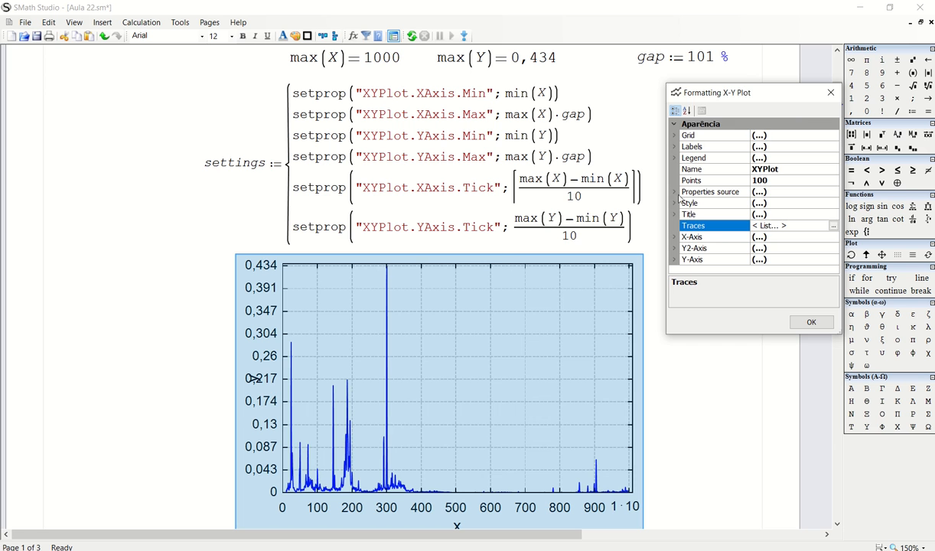
pyautogui.click(810, 322)
pyautogui.click(704, 308)
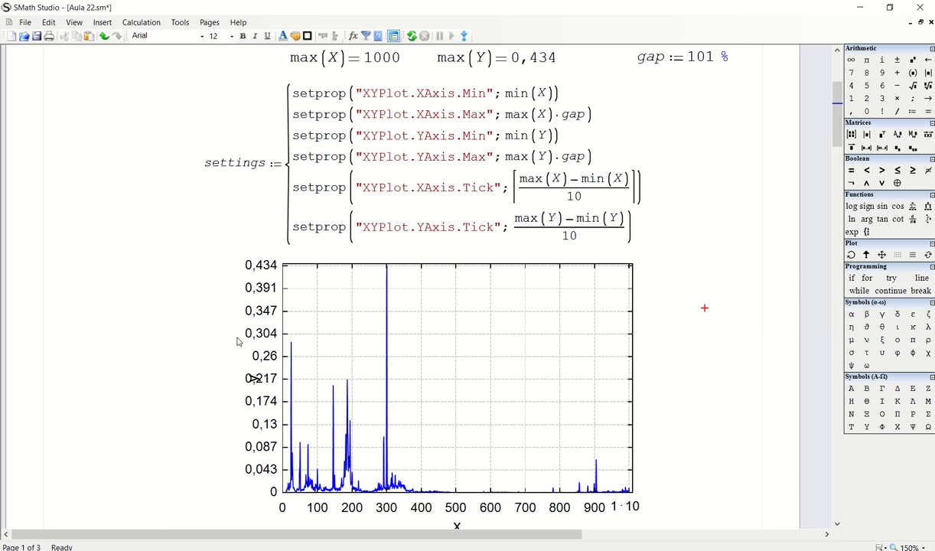
# Step: Move the plot slightly up and right so that it sits directly beneath the settings block
pyautogui.moveTo(706, 309); pyautogui.dragTo(586, 311)
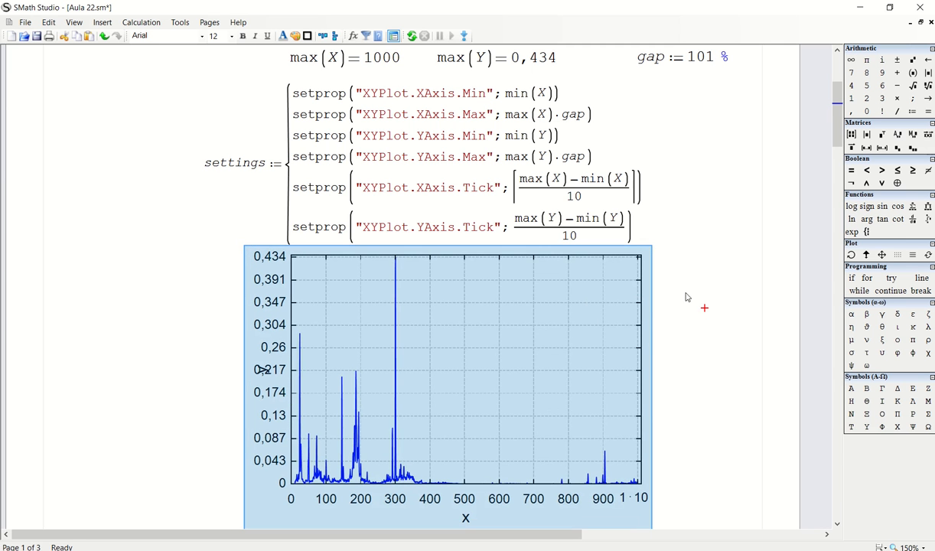
pyautogui.click(739, 351)
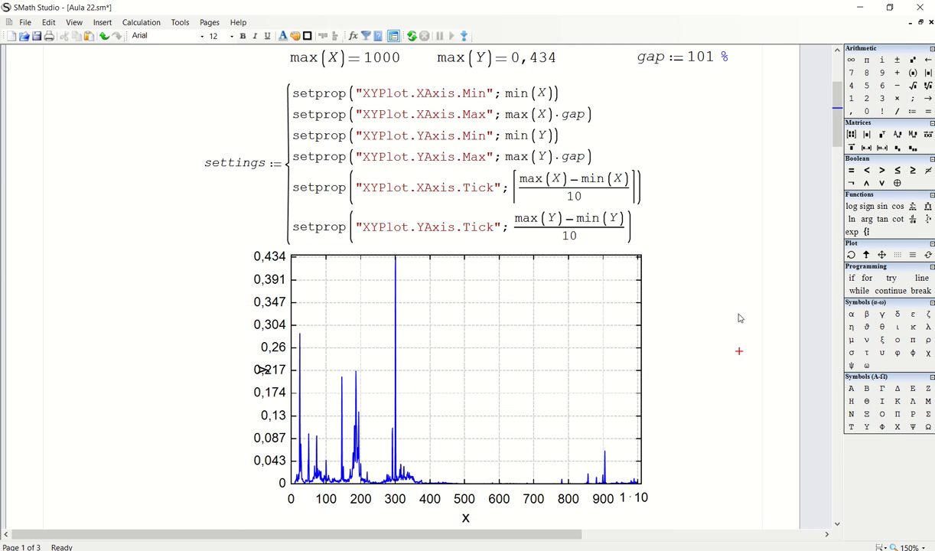
# Step: Insert a blank line between the Problema 1 heading and its data import expressions
pyautogui.scroll(5, 726, 386)
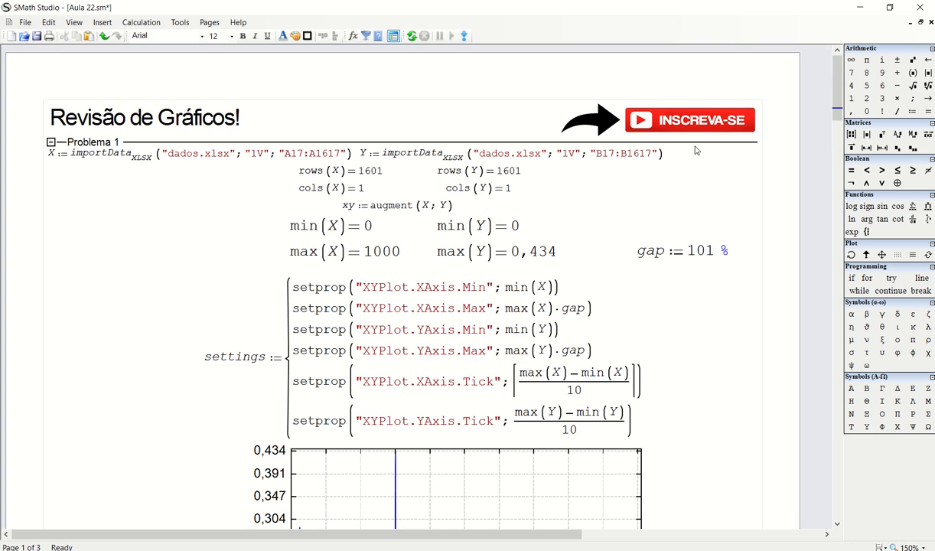
pyautogui.click(774, 148)
pyautogui.press('Return')
# Step: Collapse the Problema 1 area and expand the Problema 2 area
pyautogui.click(50, 142)
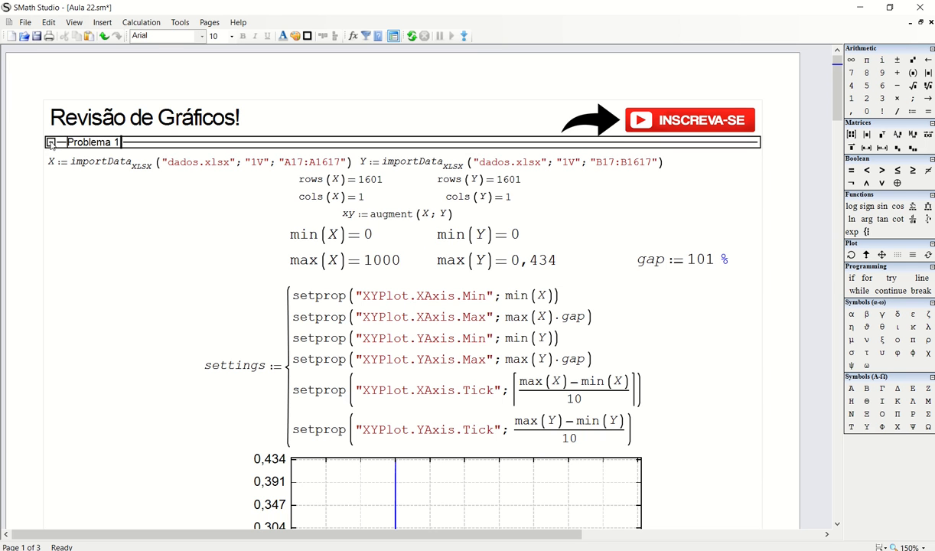
pyautogui.click(50, 142)
pyautogui.click(50, 160)
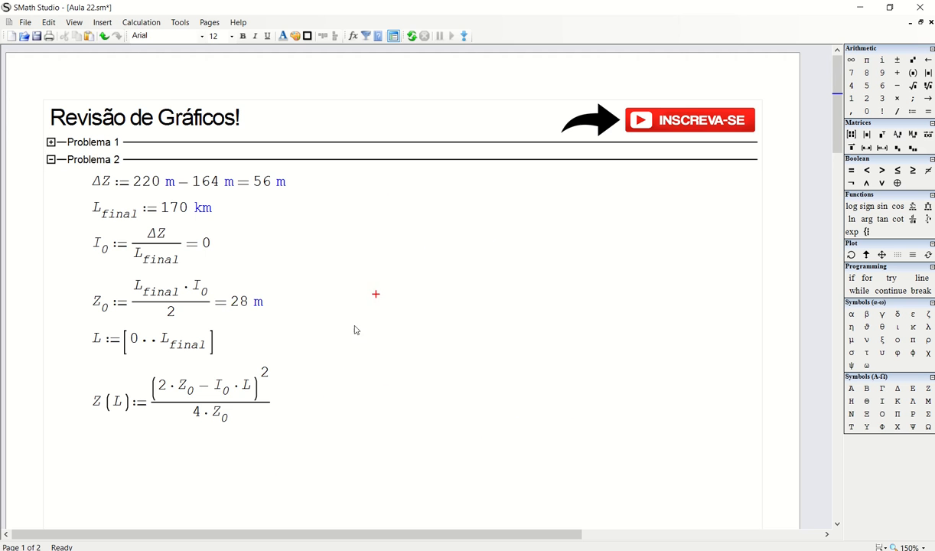
# Step: Move the Z(L) definition in Problema 2 slightly down to leave more space beneath the L range definition
pyautogui.scroll(-2, 313, 369)
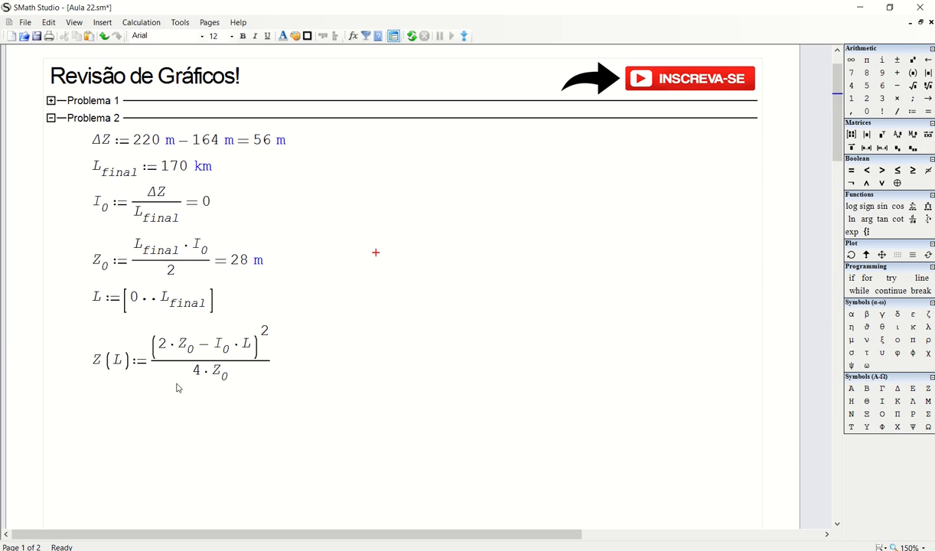
pyautogui.doubleClick(106, 360)
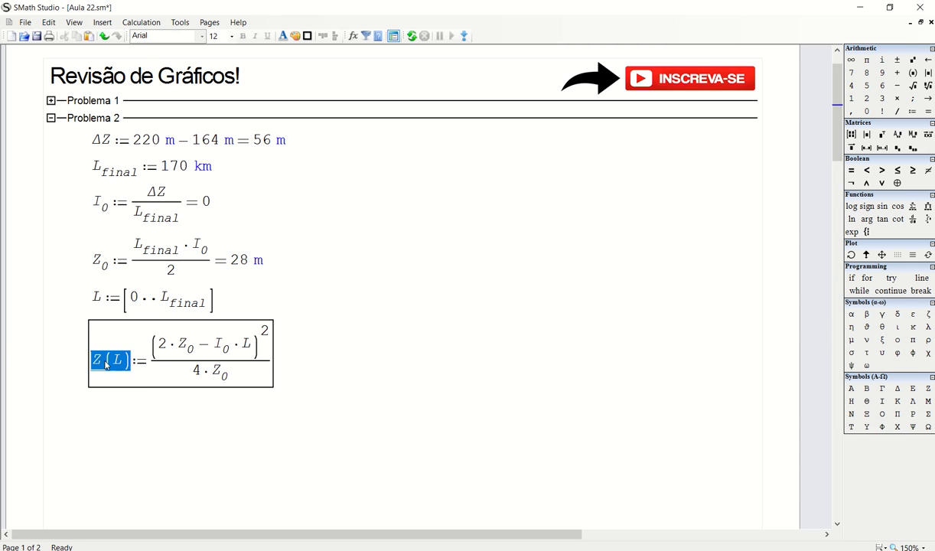
pyautogui.click(323, 356)
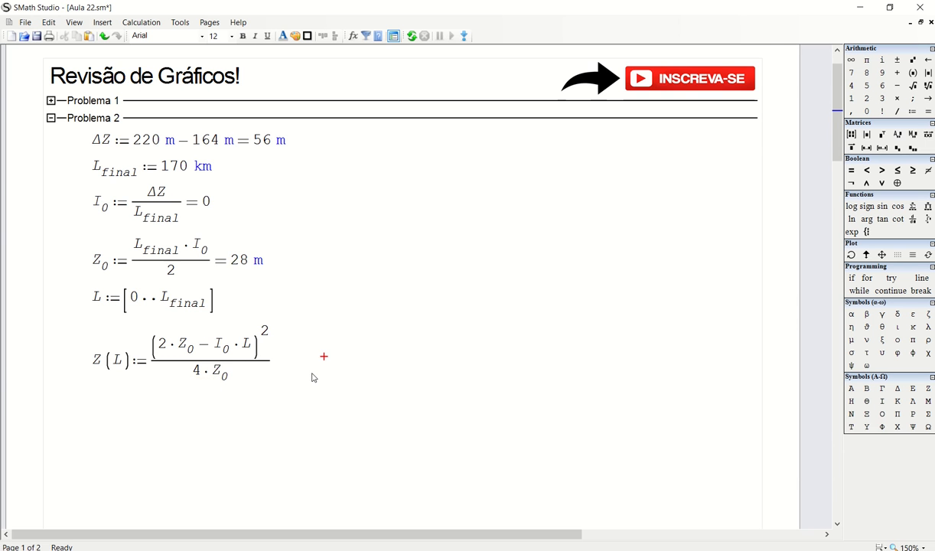
pyautogui.scroll(-2, 313, 377)
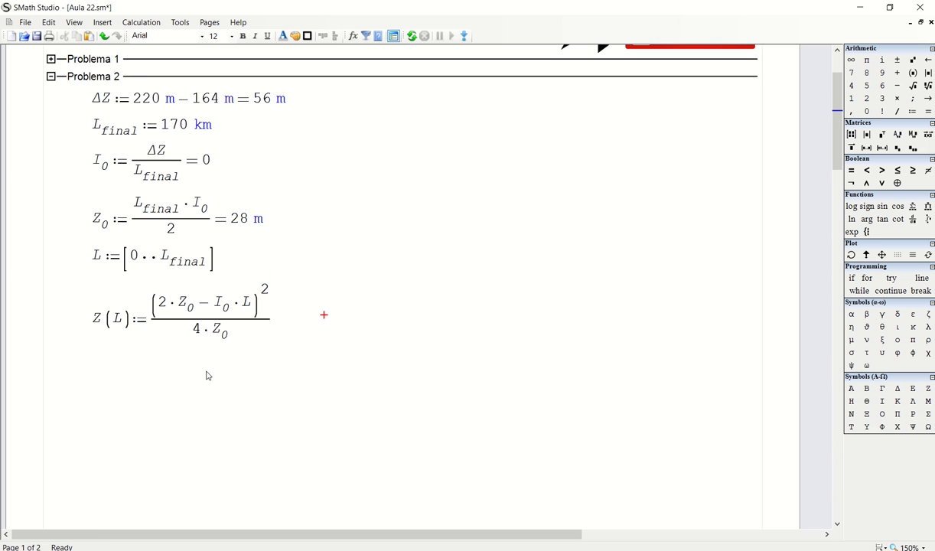
pyautogui.moveTo(315, 297); pyautogui.dragTo(246, 346)
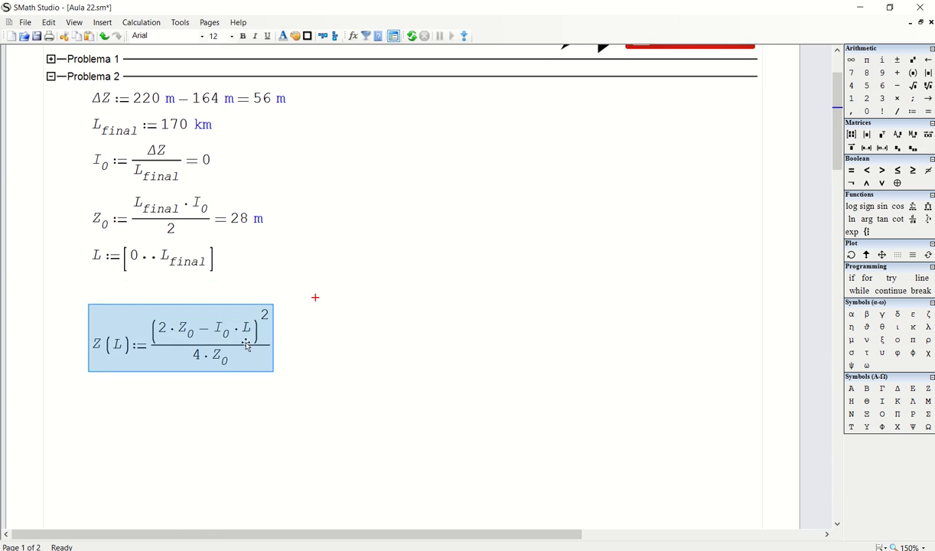
pyautogui.click(316, 341)
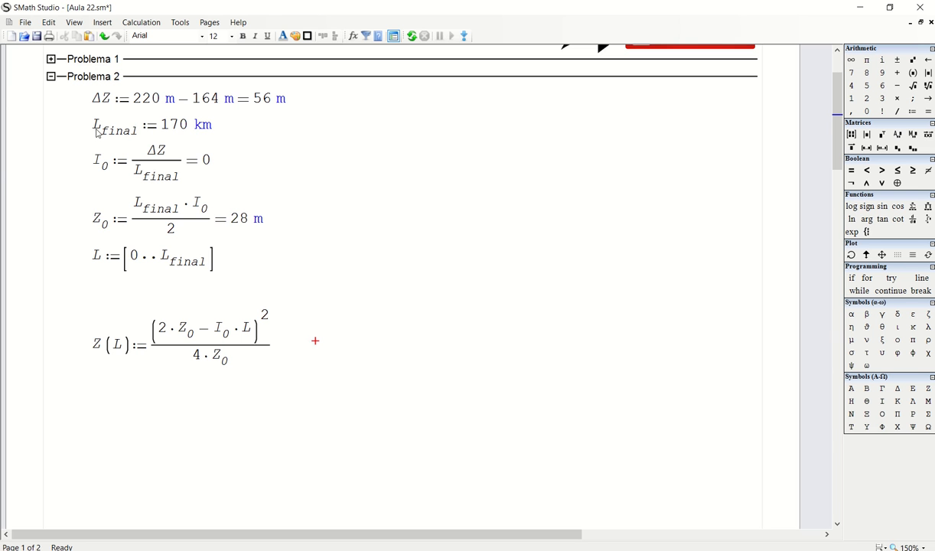
pyautogui.click(96, 259)
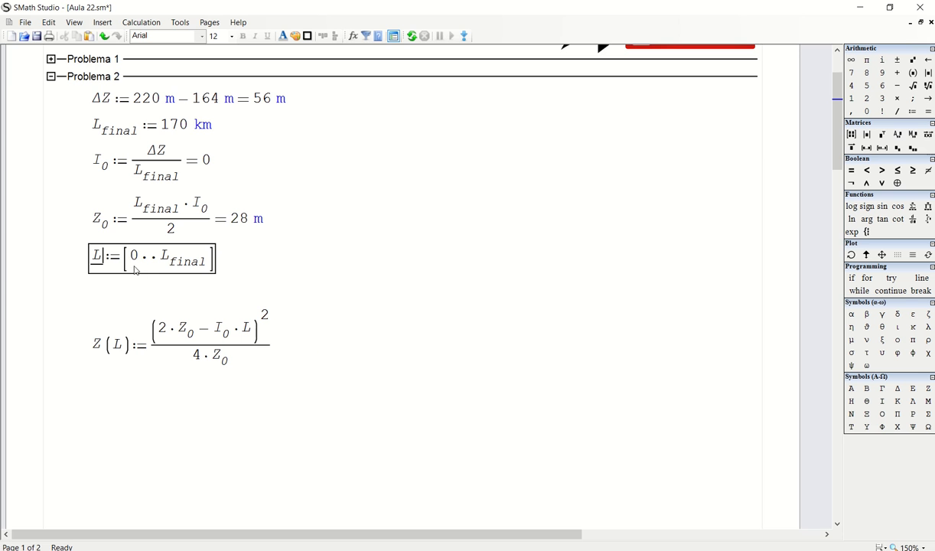
pyautogui.moveTo(158, 258); pyautogui.dragTo(216, 265)
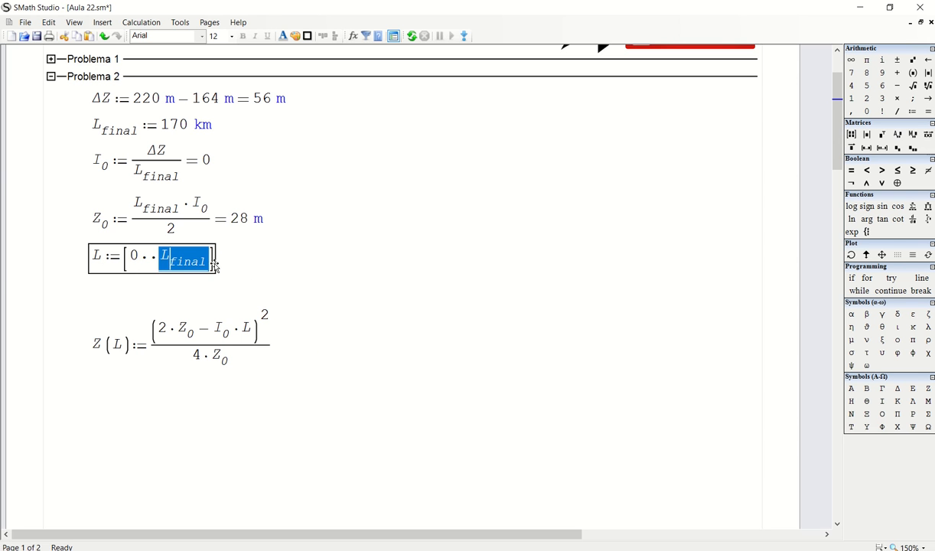
pyautogui.click(290, 272)
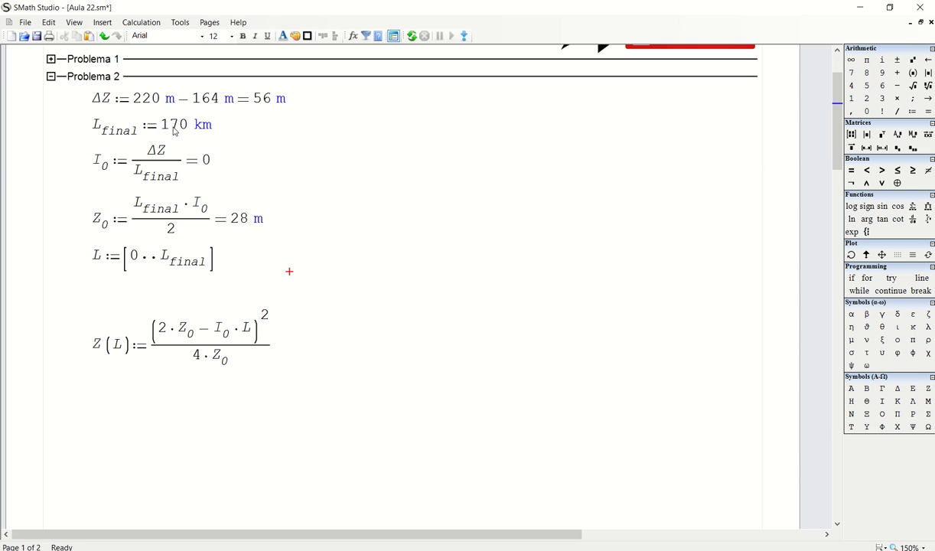
pyautogui.moveTo(162, 124); pyautogui.dragTo(213, 150)
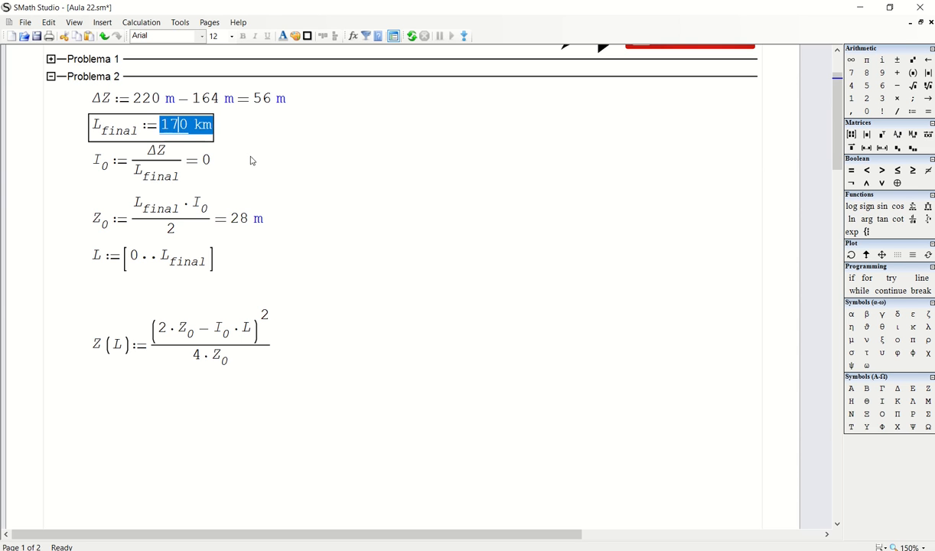
pyautogui.click(290, 167)
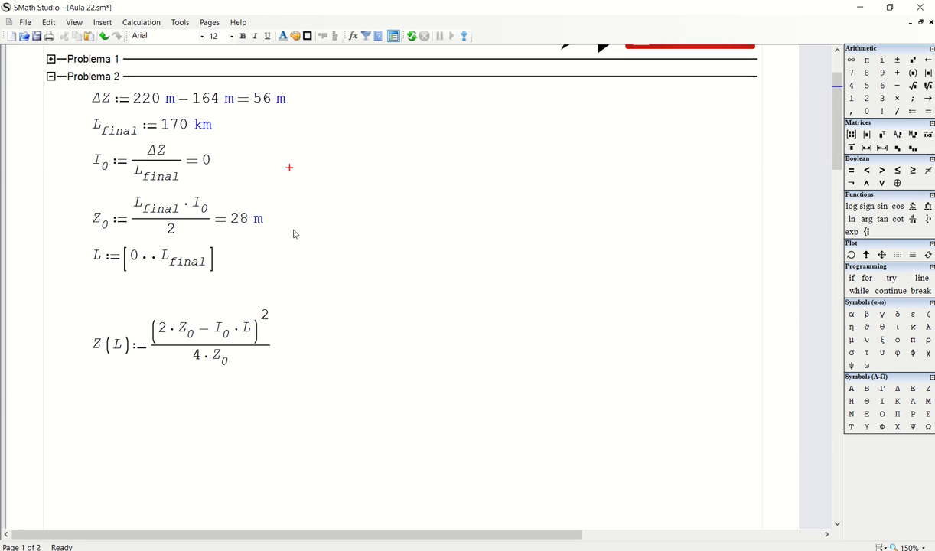
# Step: Move the Z(L) definition down to make room, and evaluate length(L) below the definition of the range L
pyautogui.moveTo(237, 345); pyautogui.dragTo(237, 389)
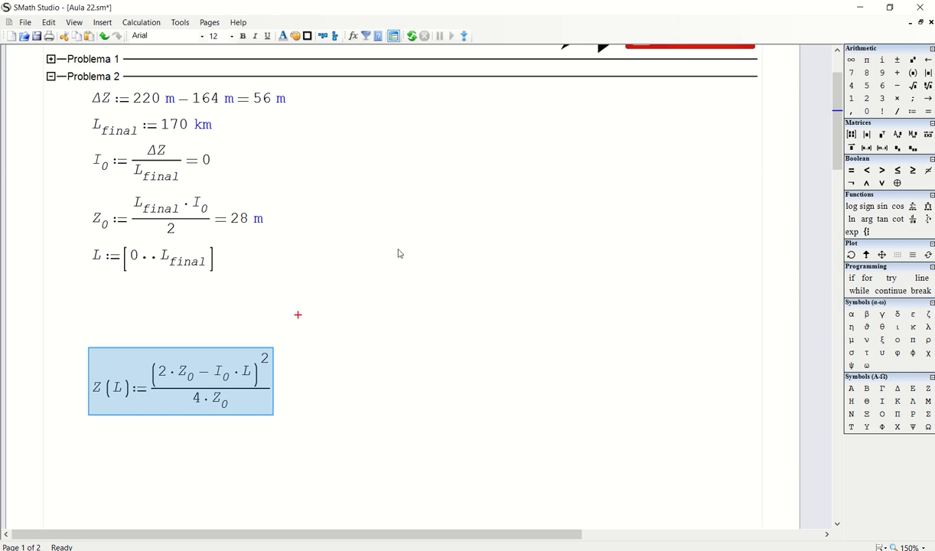
pyautogui.click(126, 289)
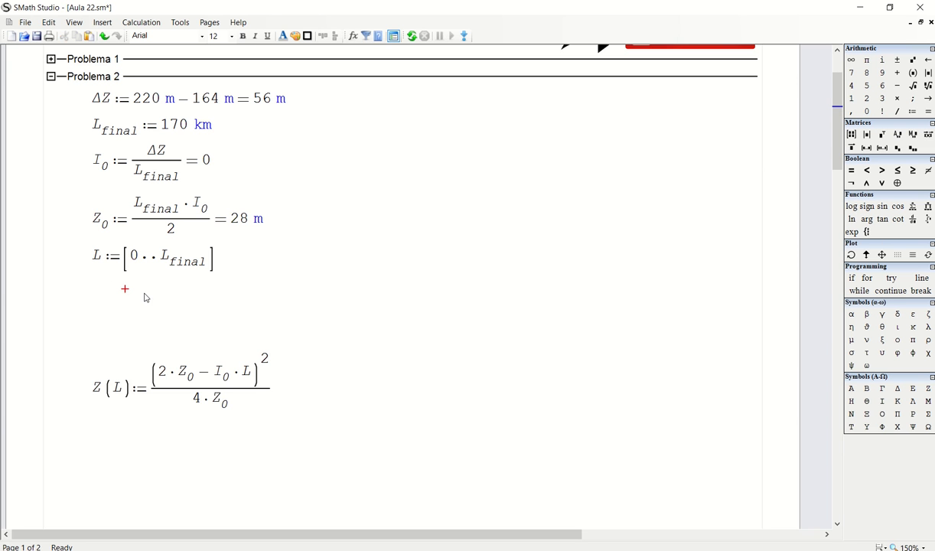
pyautogui.write('leng')
pyautogui.press('Return')
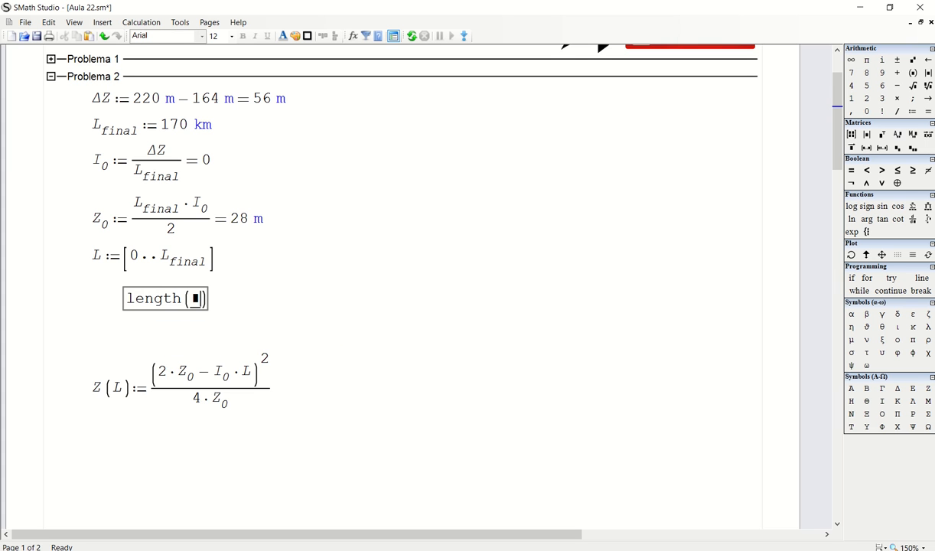
pyautogui.write('L=')
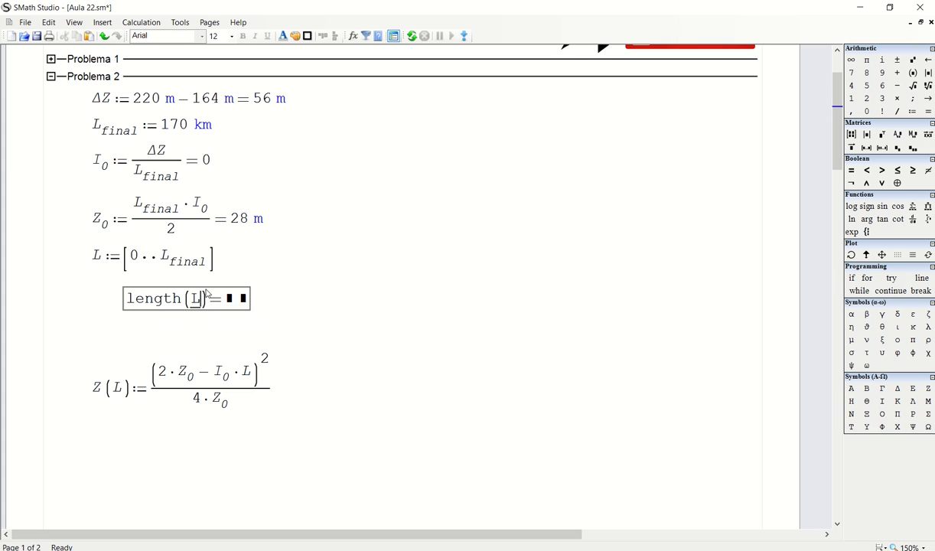
pyautogui.click(324, 271)
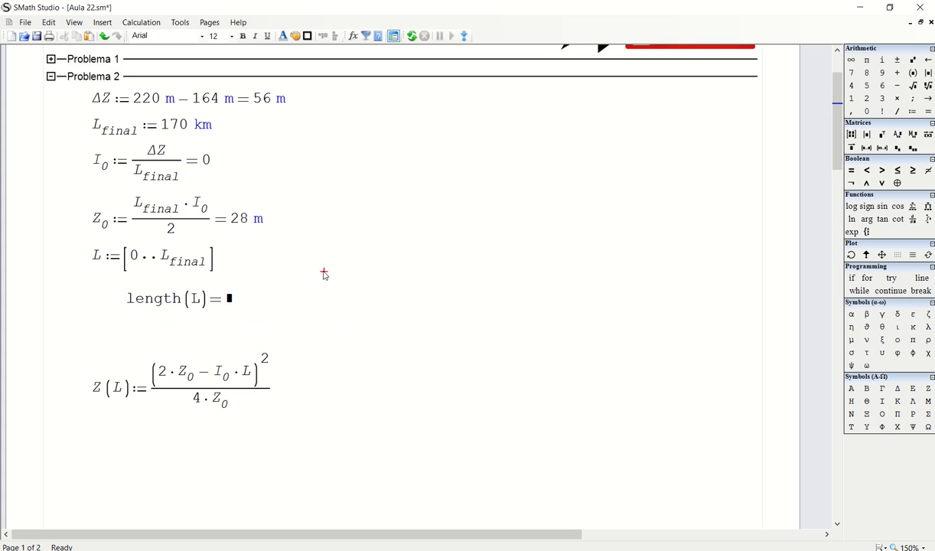
pyautogui.click(411, 36)
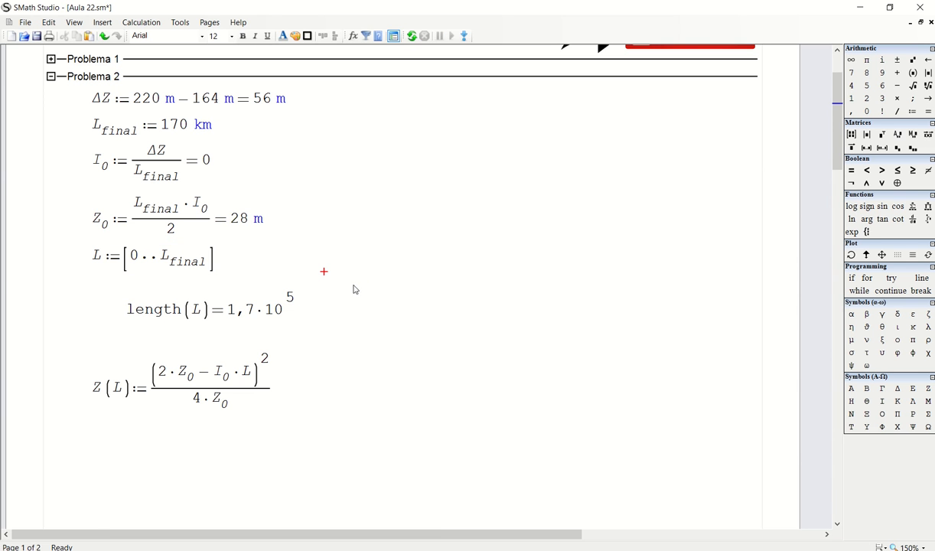
# Step: Set the length(L) result to display 8 decimal places
pyautogui.moveTo(350, 288); pyautogui.dragTo(118, 306)
pyautogui.rightClick(215, 307)
pyautogui.moveTo(313, 468)
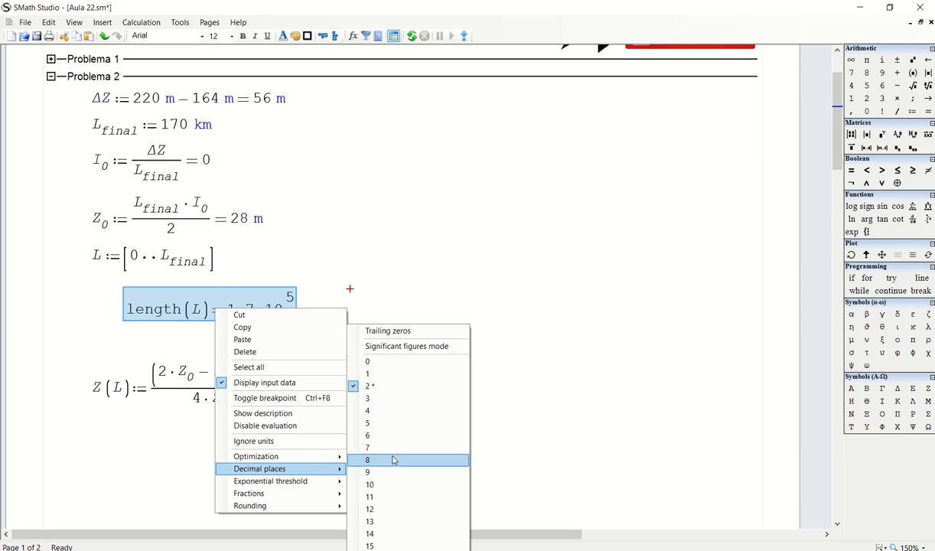
pyautogui.click(393, 460)
pyautogui.click(332, 304)
pyautogui.click(409, 297)
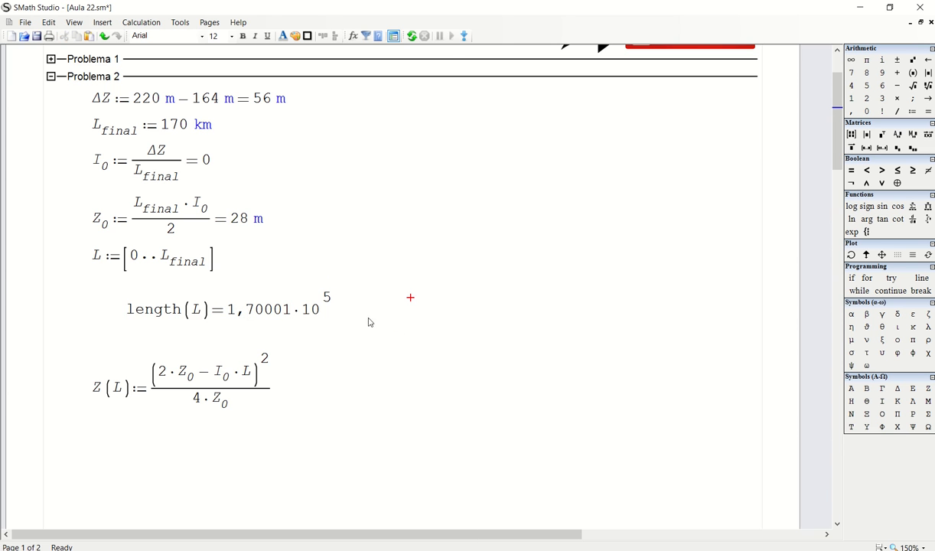
# Step: Raise the exponential threshold of the length(L) result to show it as a plain number instead of in scientific notation
pyautogui.click(412, 37)
pyautogui.moveTo(403, 315); pyautogui.dragTo(329, 305)
pyautogui.rightClick(329, 305)
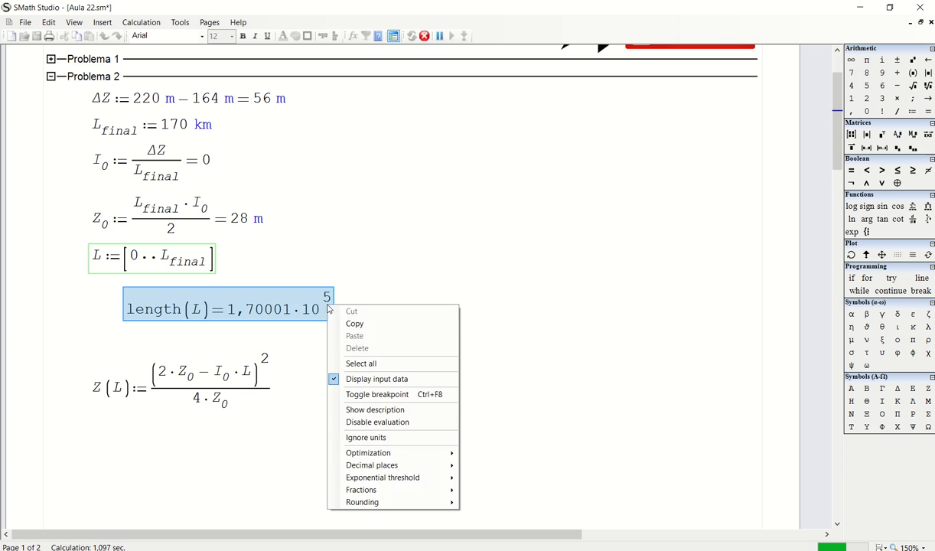
pyautogui.moveTo(413, 477)
pyautogui.click(481, 485)
pyautogui.click(471, 340)
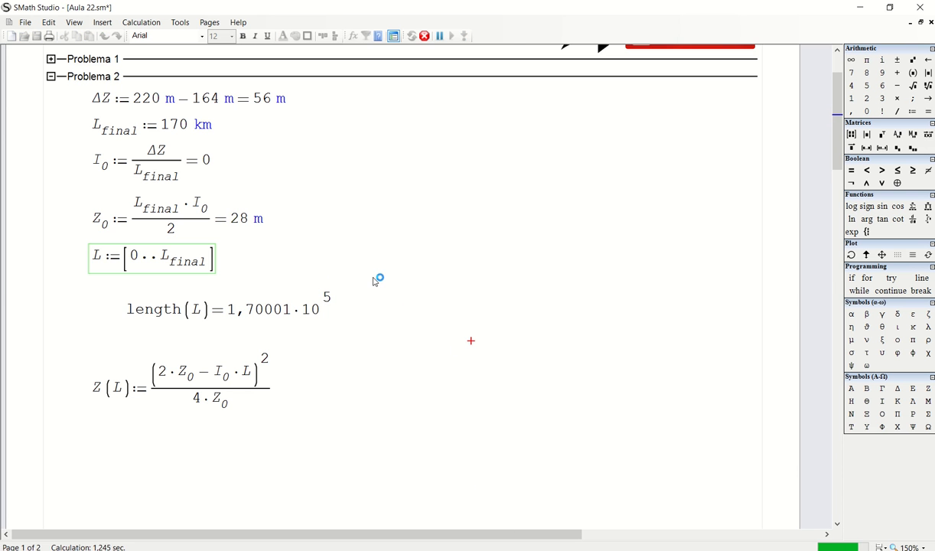
# Step: Move the length(L) result and the Z(L) definition up, closing the gaps beneath the definition of L
pyautogui.moveTo(315, 358); pyautogui.dragTo(242, 330)
pyautogui.click(323, 290)
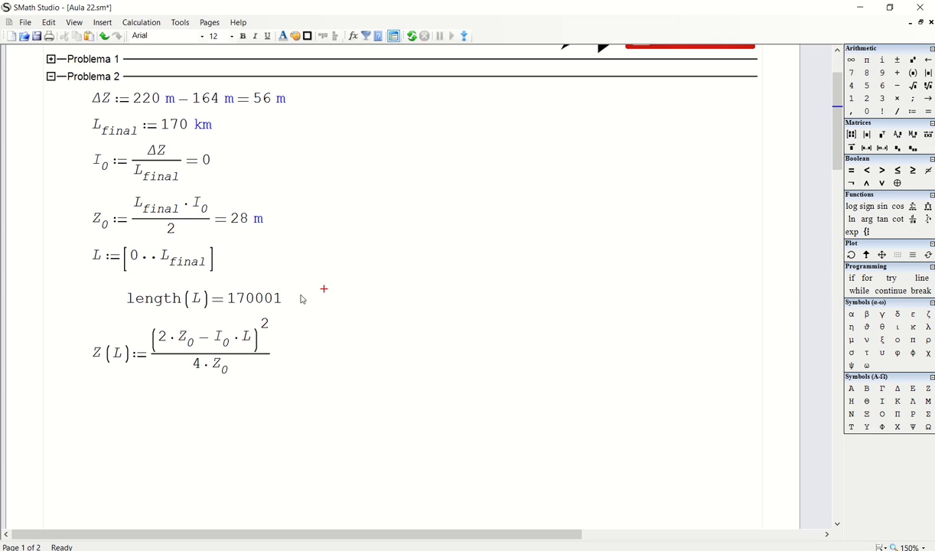
pyautogui.moveTo(297, 297); pyautogui.dragTo(273, 288)
pyautogui.click(333, 297)
pyautogui.click(321, 297)
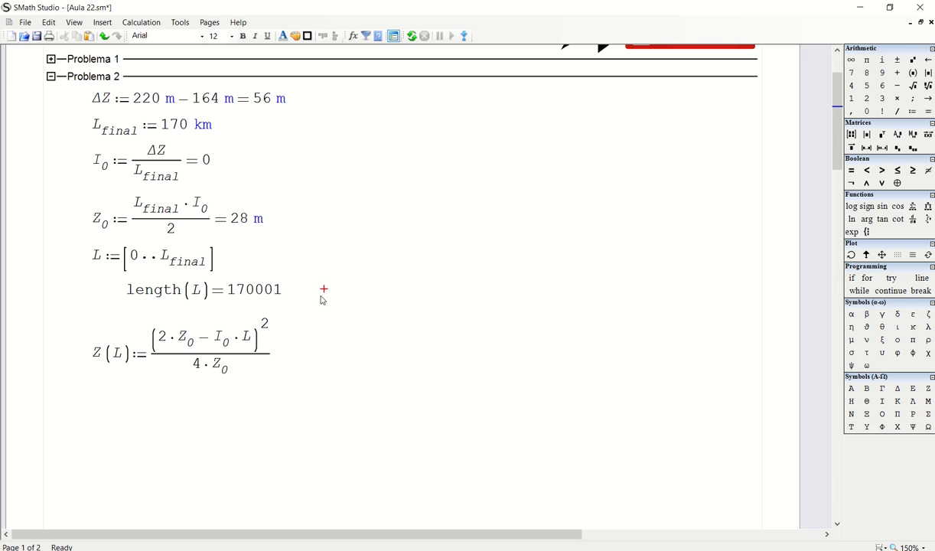
pyautogui.press('Delete')
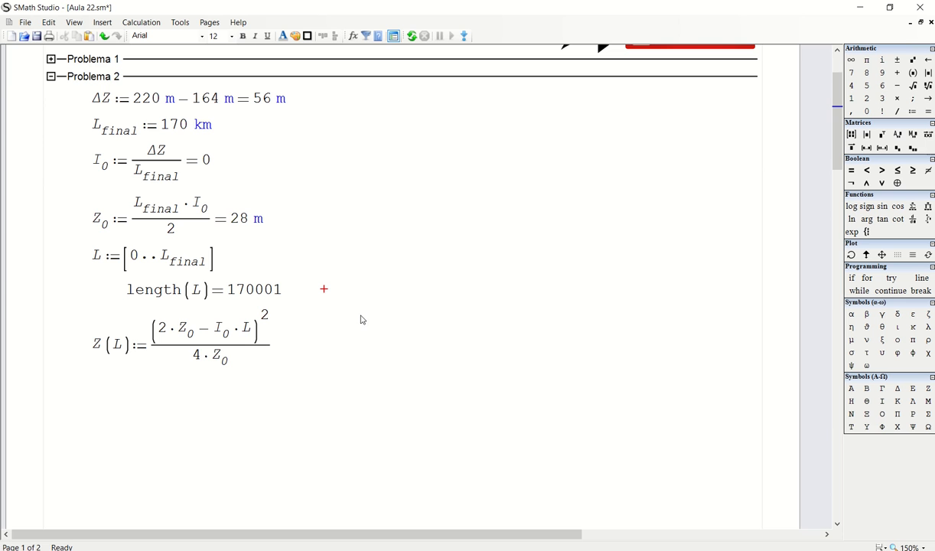
# Step: Insert a run of blank lines below the Z(L) definition to push the following content further down
pyautogui.moveTo(177, 293)
pyautogui.scroll(-4, 432, 310)
pyautogui.scroll(2, 419, 314)
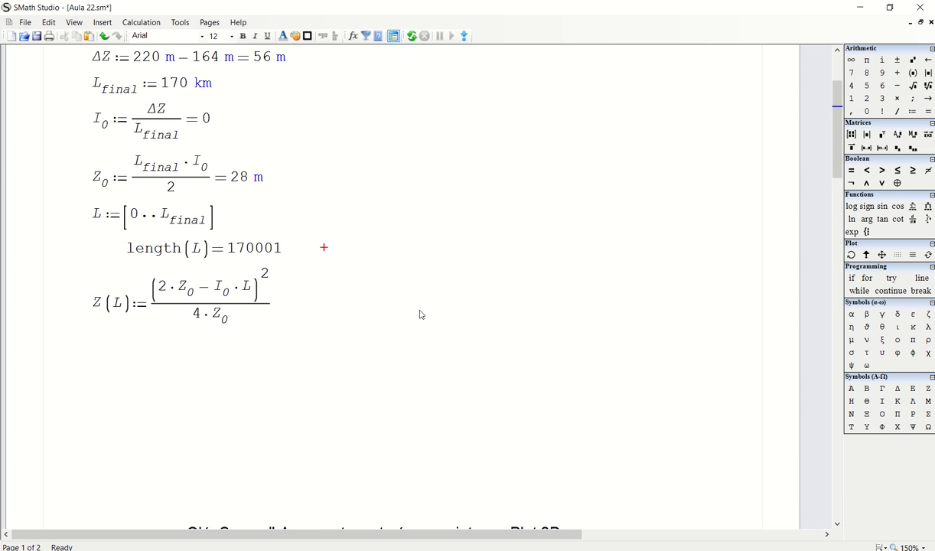
pyautogui.click(411, 395)
pyautogui.press('Return')
pyautogui.press('Return')
pyautogui.press('Return')
pyautogui.press('Return')
pyautogui.press('Return')
pyautogui.press('Return')
pyautogui.press('Return')
pyautogui.press('Return')
pyautogui.press('Return')
pyautogui.press('Return')
pyautogui.press('Return')
pyautogui.press('Return')
pyautogui.press('Return')
pyautogui.press('Return')
pyautogui.press('Return')
pyautogui.press('Return')
pyautogui.scroll(-2, 237, 299)
# Step: Insert a 2D plot below the Z(L) definition and reposition it slightly up and to the right
pyautogui.click(255, 301)
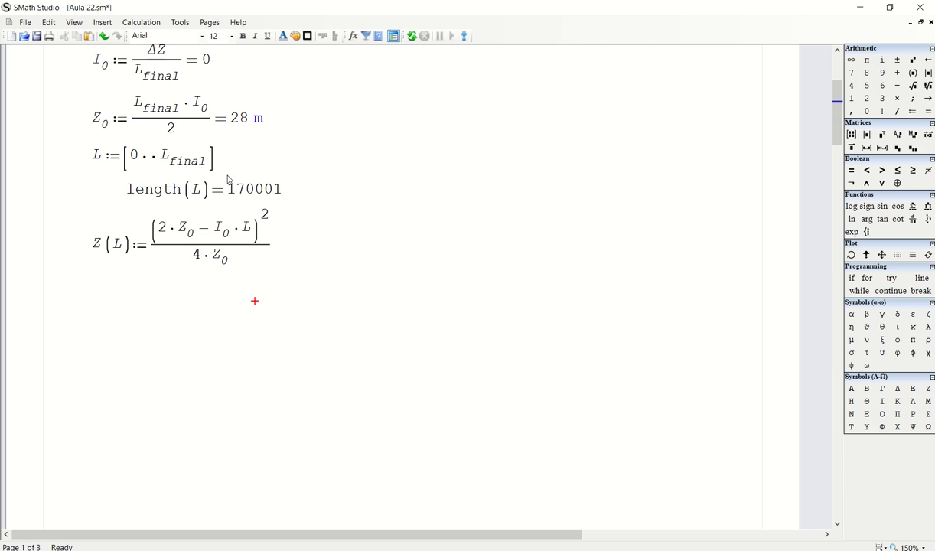
pyautogui.click(102, 22)
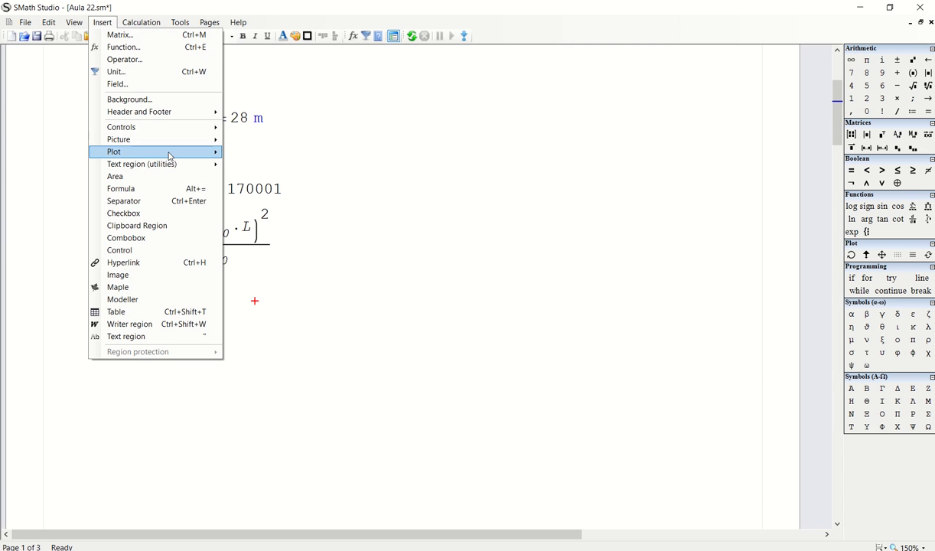
pyautogui.moveTo(166, 153)
pyautogui.click(265, 190)
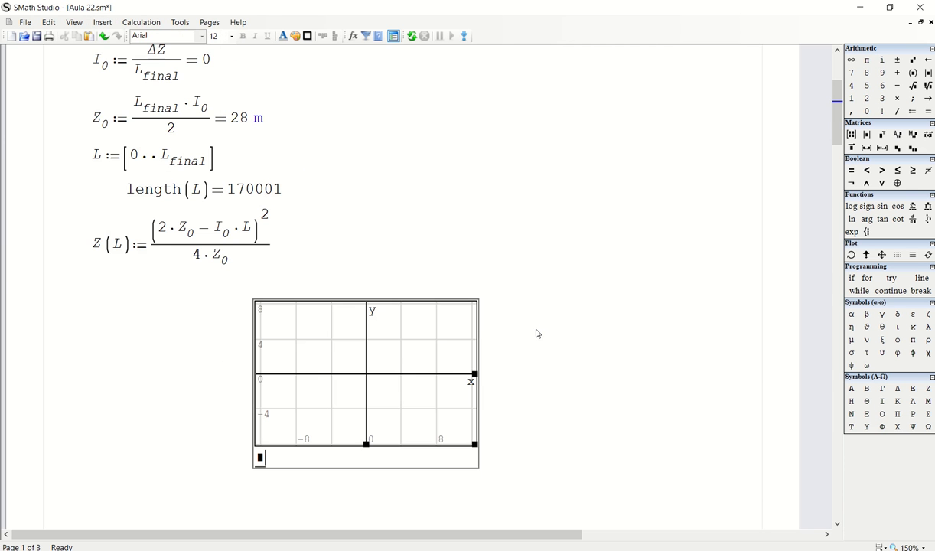
pyautogui.moveTo(536, 330); pyautogui.dragTo(487, 329)
pyautogui.click(577, 320)
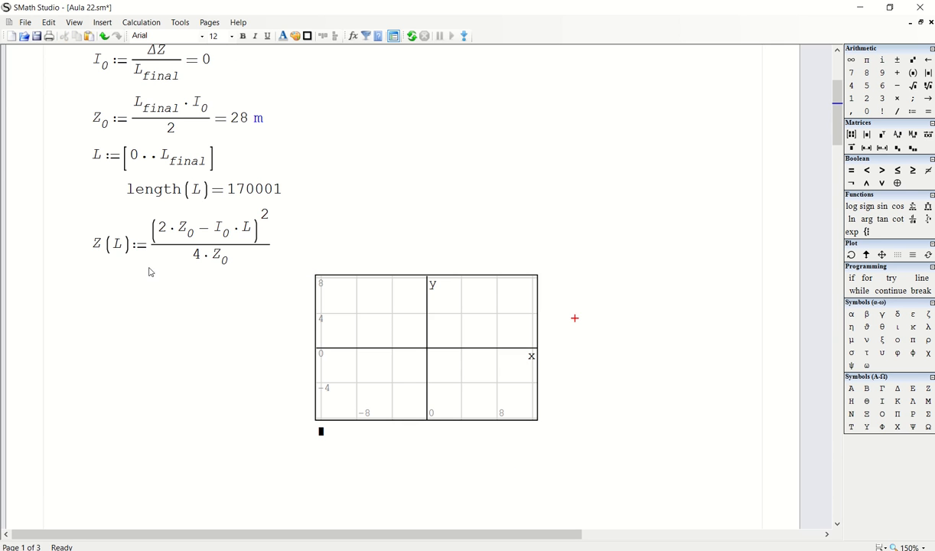
# Step: Copy Z(L) from its definition into the plot's expression and try to recalculate the worksheet
pyautogui.moveTo(98, 237); pyautogui.dragTo(119, 268)
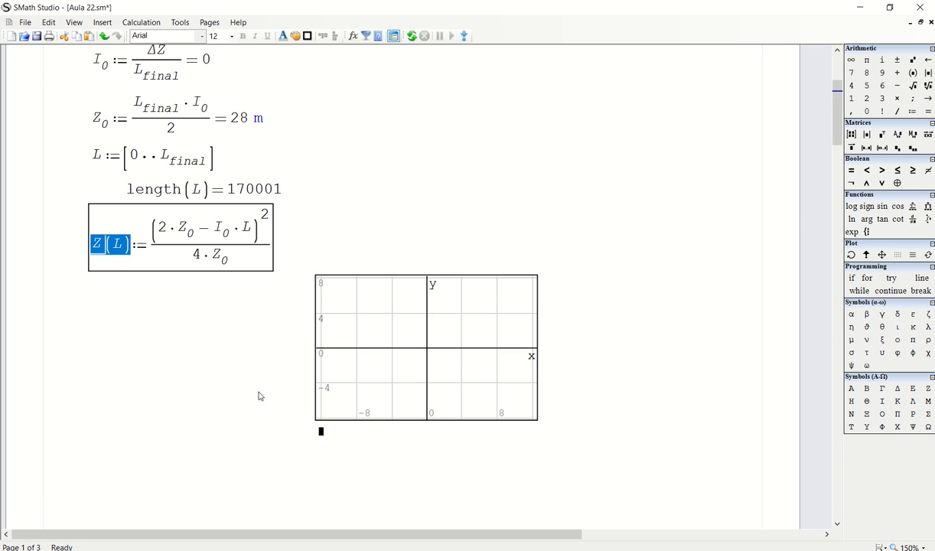
pyautogui.hotkey('ctrl', 'c')
pyautogui.click(316, 414)
pyautogui.hotkey('ctrl', 'v')
pyautogui.click(212, 397)
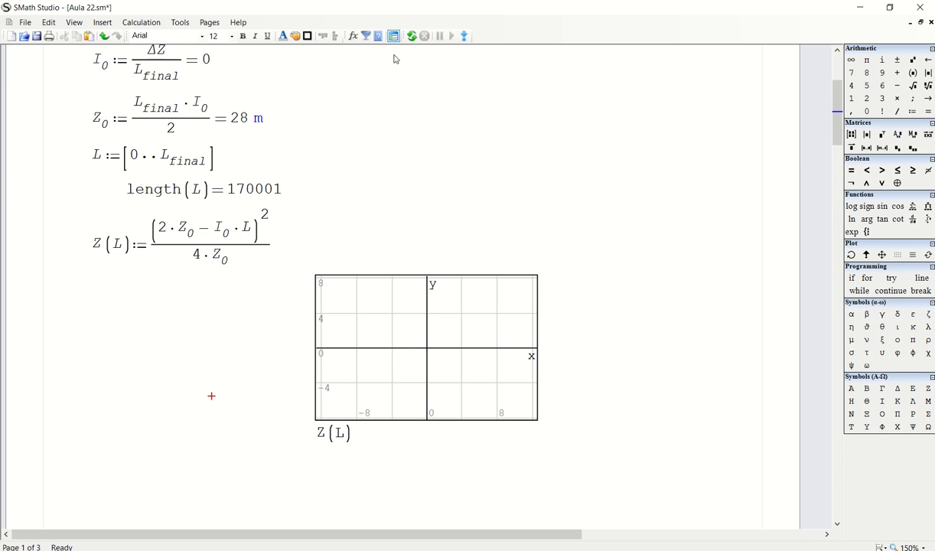
pyautogui.click(411, 36)
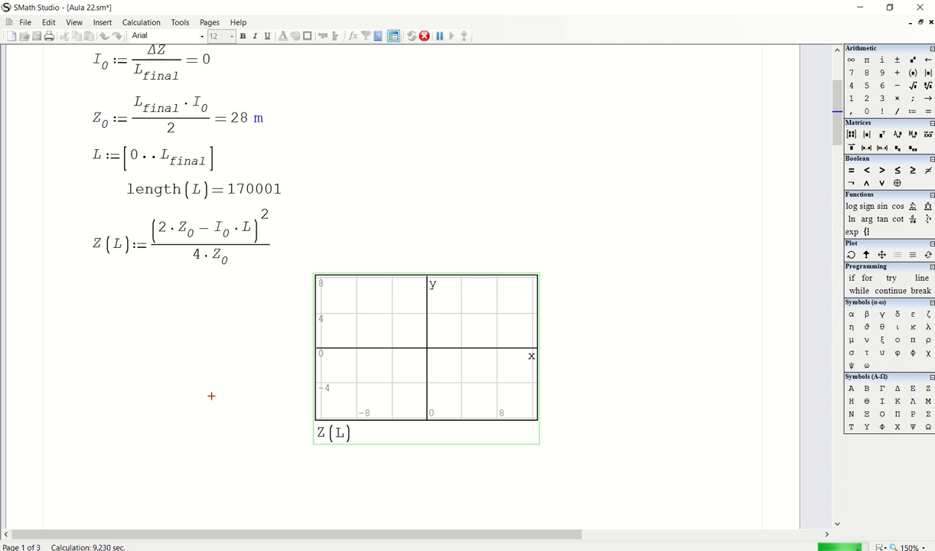
pyautogui.click(424, 36)
pyautogui.click(435, 327)
pyautogui.click(219, 328)
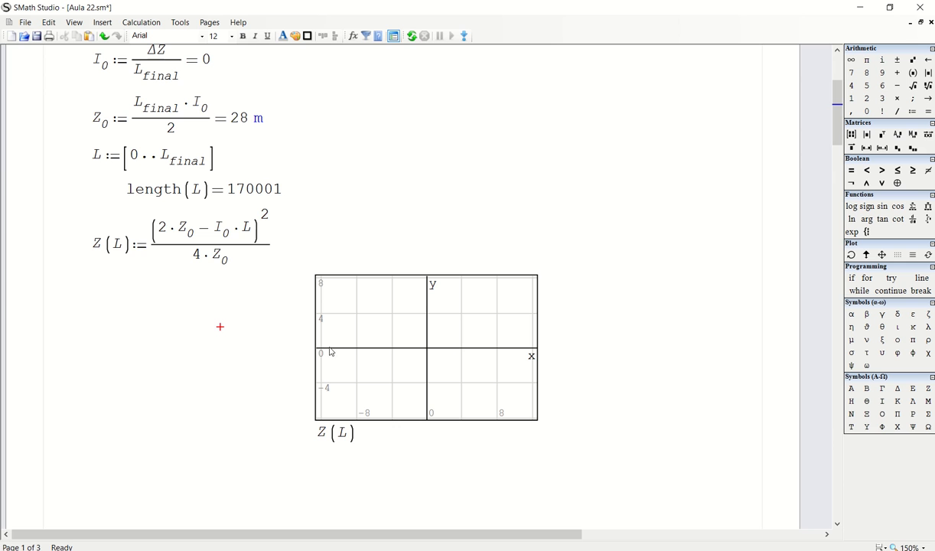
# Step: Replace the argument L in the plot's expression with x m, giving Z(x m), and recalculate the worksheet
pyautogui.doubleClick(117, 244)
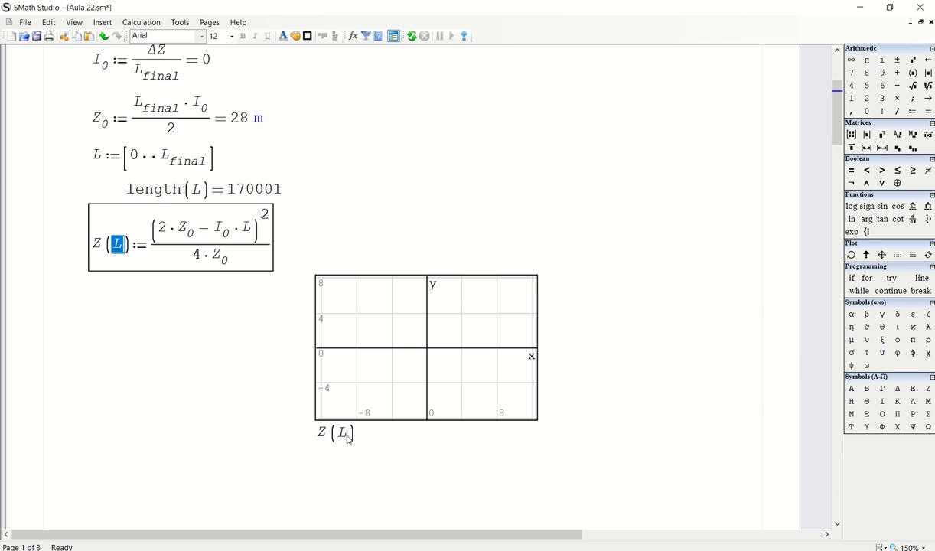
pyautogui.doubleClick(248, 228)
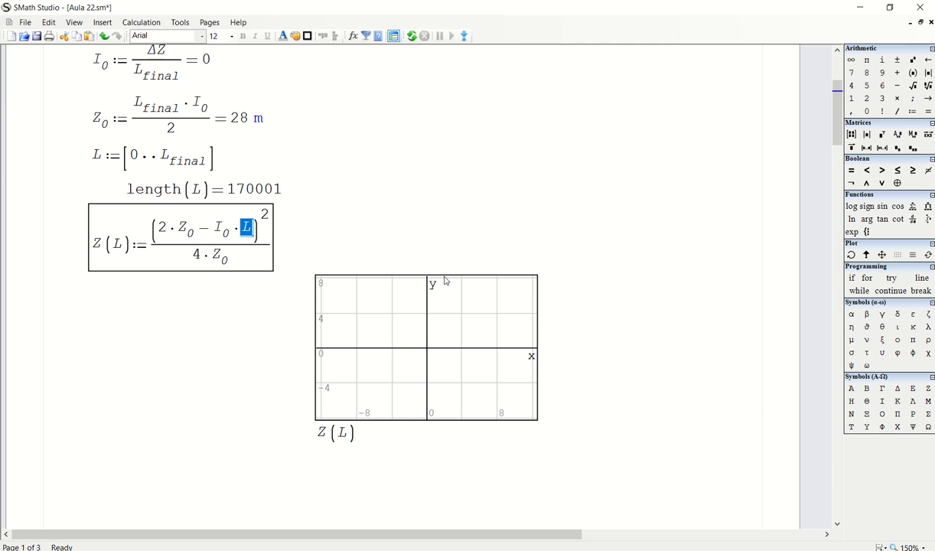
pyautogui.doubleClick(342, 433)
pyautogui.write('x*m')
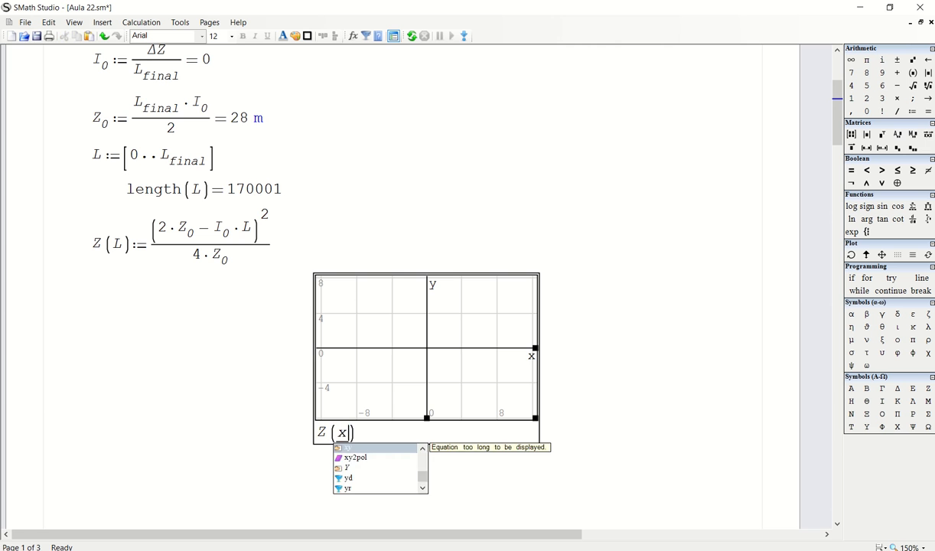
pyautogui.click(203, 390)
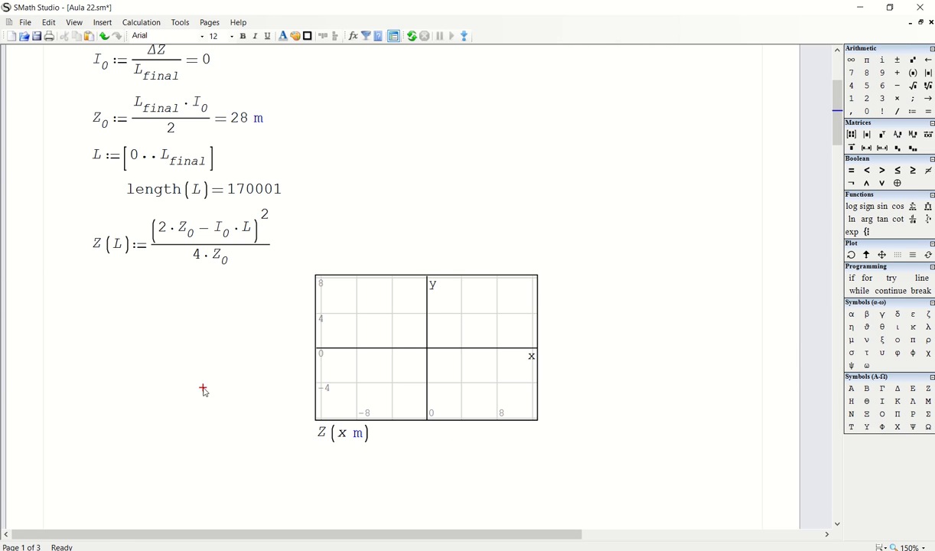
pyautogui.click(393, 33)
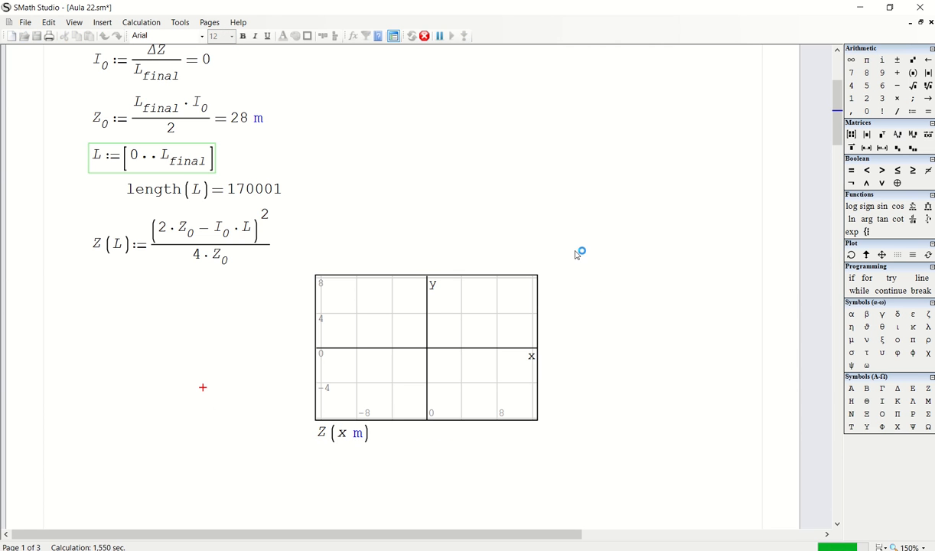
# Step: Pan and rescale the axes of the Z(x m) plot to bring its curve into view
pyautogui.click(467, 325)
pyautogui.moveTo(467, 326); pyautogui.dragTo(401, 330)
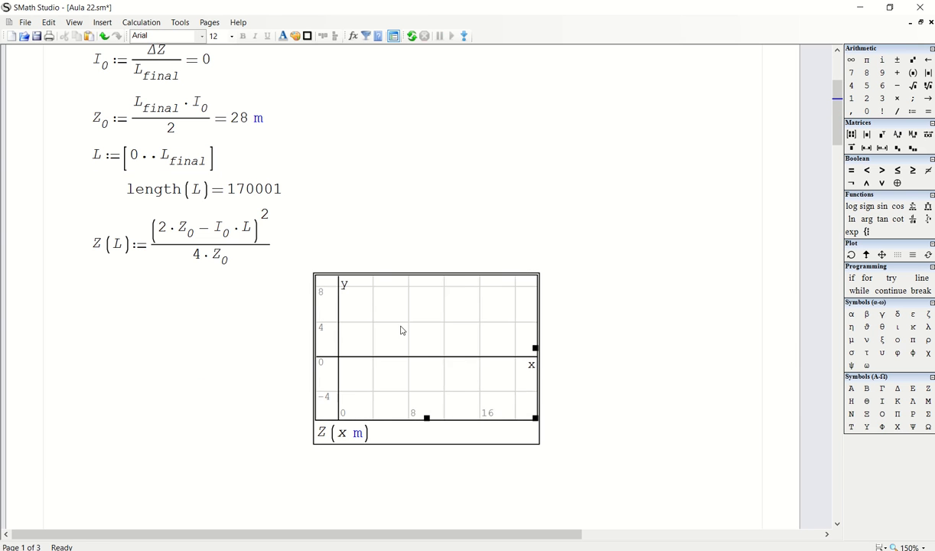
pyautogui.scroll(-5, 403, 329)
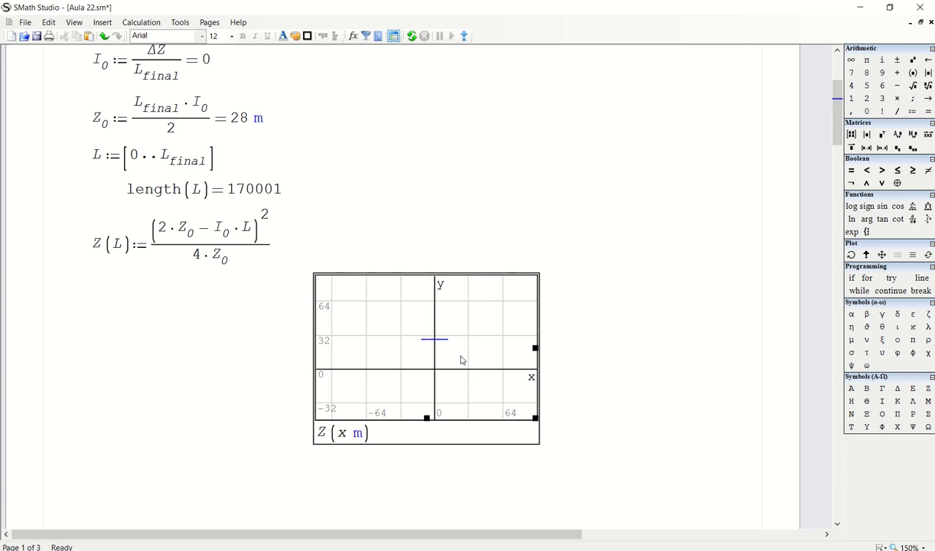
pyautogui.scroll(5, 442, 344)
pyautogui.moveTo(449, 301); pyautogui.dragTo(420, 333)
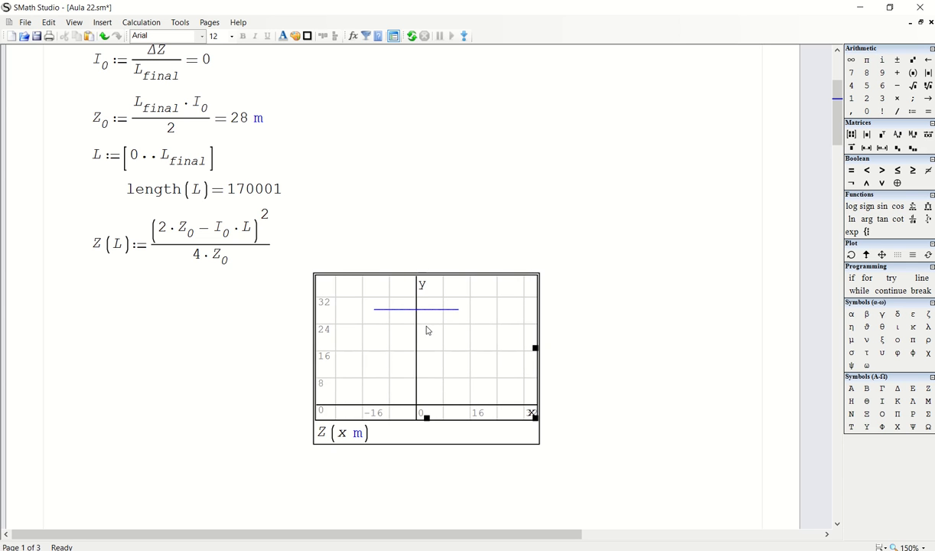
# Step: Move the Z(x m) plot slightly up and to the left, and enlarge its frame in width and height
pyautogui.moveTo(601, 318); pyautogui.dragTo(526, 329)
pyautogui.moveTo(526, 329); pyautogui.dragTo(509, 321)
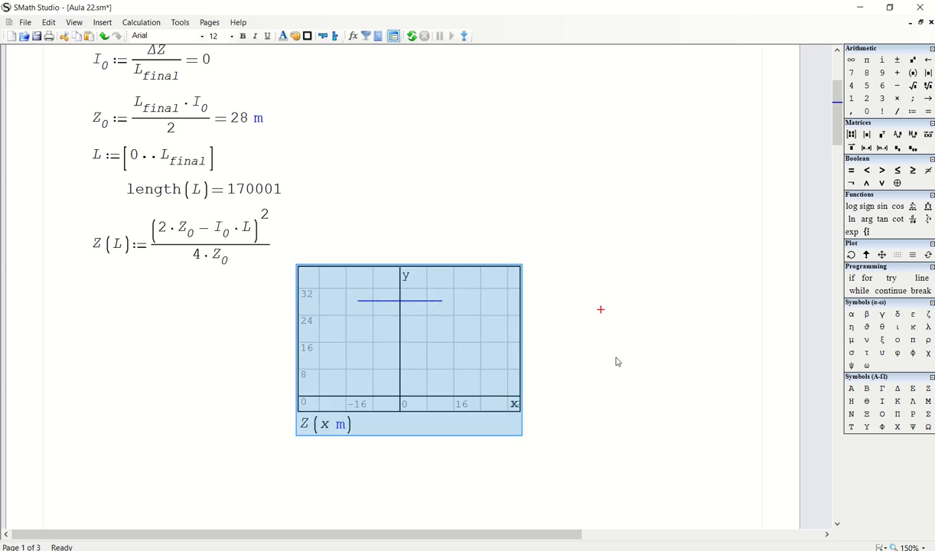
pyautogui.click(616, 357)
pyautogui.click(489, 420)
pyautogui.moveTo(518, 411); pyautogui.dragTo(568, 450)
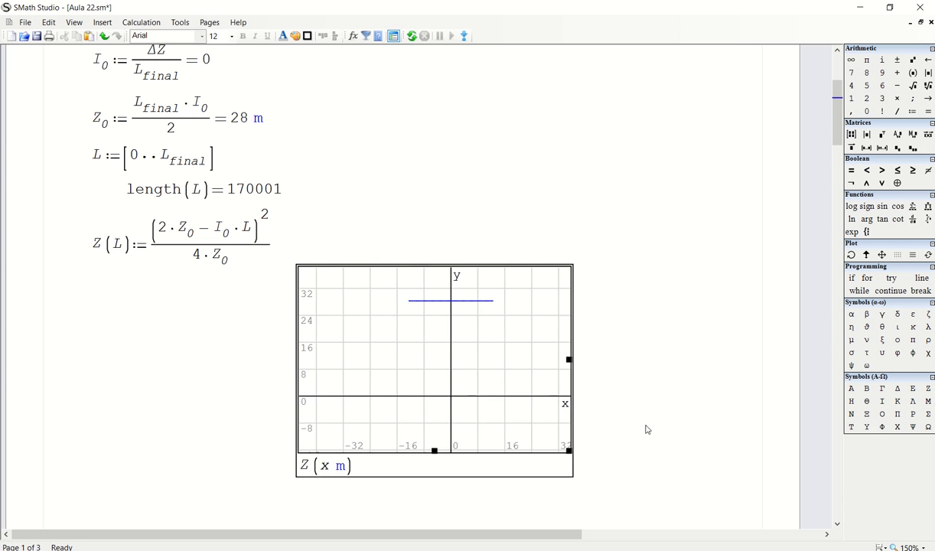
# Step: Examine the options available for the Z(x m) plot without changing any of them
pyautogui.moveTo(646, 430); pyautogui.dragTo(481, 360)
pyautogui.rightClick(480, 358)
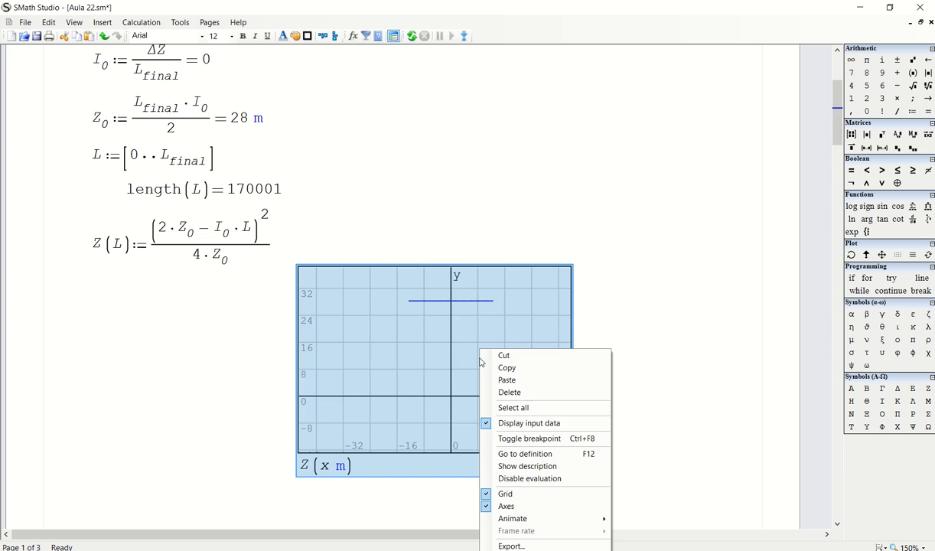
pyautogui.click(663, 456)
pyautogui.moveTo(634, 292); pyautogui.dragTo(543, 334)
pyautogui.click(644, 327)
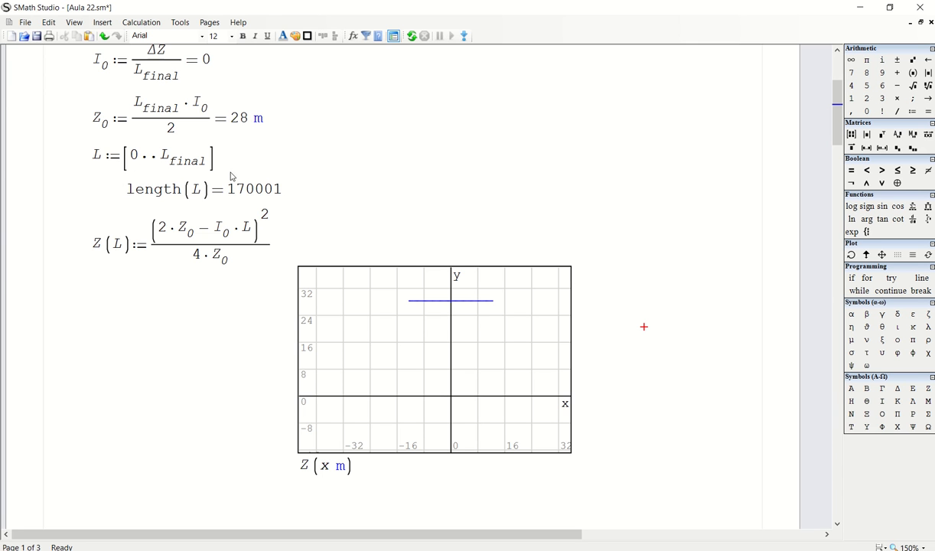
pyautogui.click(280, 163)
pyautogui.moveTo(581, 310); pyautogui.dragTo(522, 302)
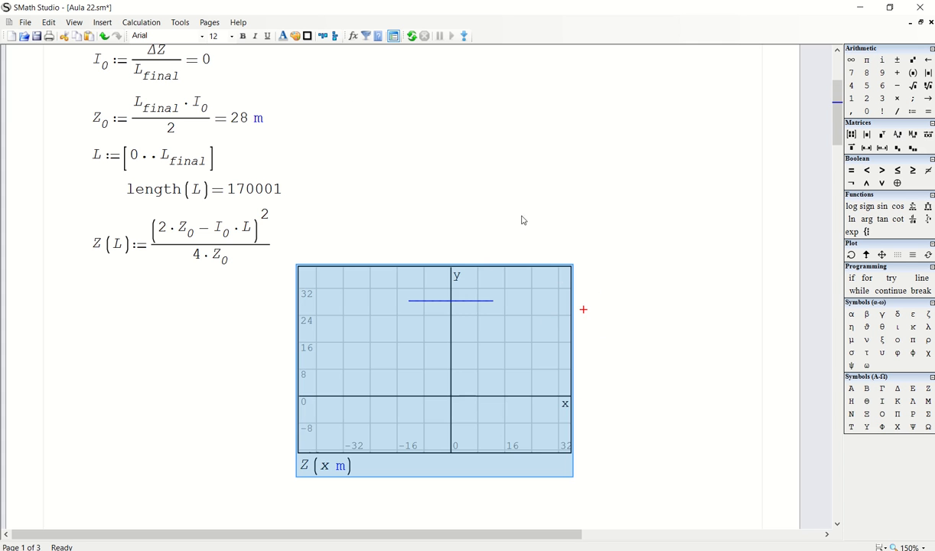
pyautogui.rightClick(534, 322)
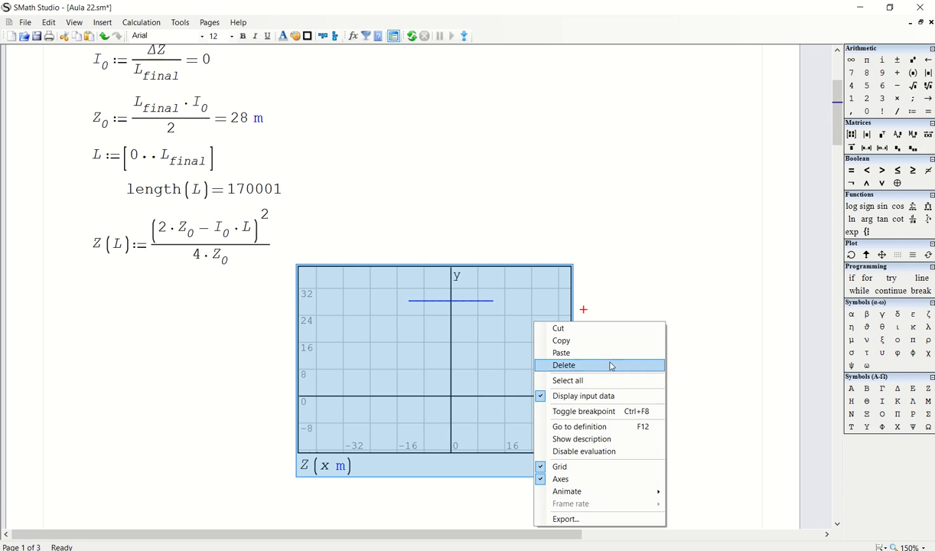
pyautogui.click(626, 274)
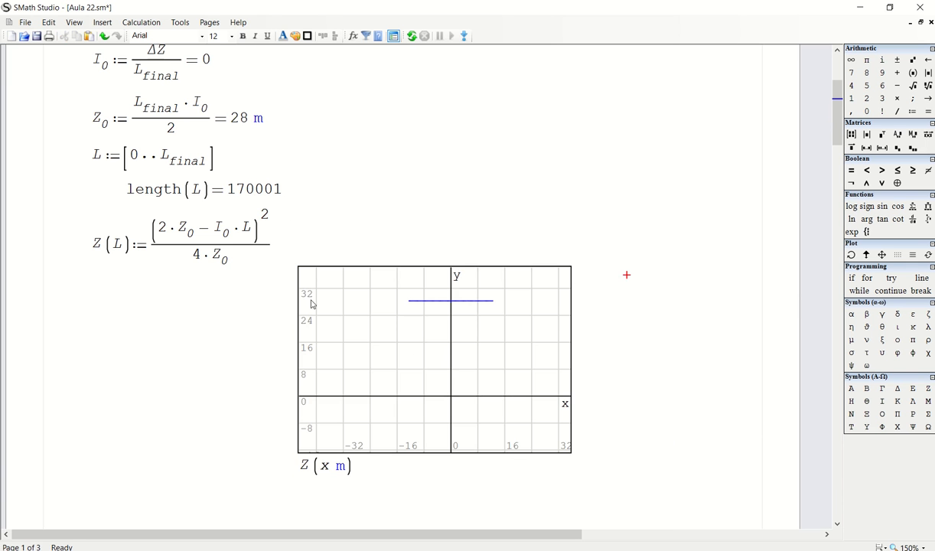
# Step: Rescale the plot's axes to show y values up to 64 and shift the plot slightly to the right
pyautogui.moveTo(310, 304); pyautogui.dragTo(463, 372)
pyautogui.moveTo(600, 315); pyautogui.dragTo(490, 337)
pyautogui.moveTo(490, 338)
pyautogui.mouseDown()
pyautogui.moveTo(445, 344)
pyautogui.moveTo(494, 326)
pyautogui.moveTo(447, 340)
pyautogui.moveTo(494, 349)
pyautogui.moveTo(495, 334)
pyautogui.mouseUp()
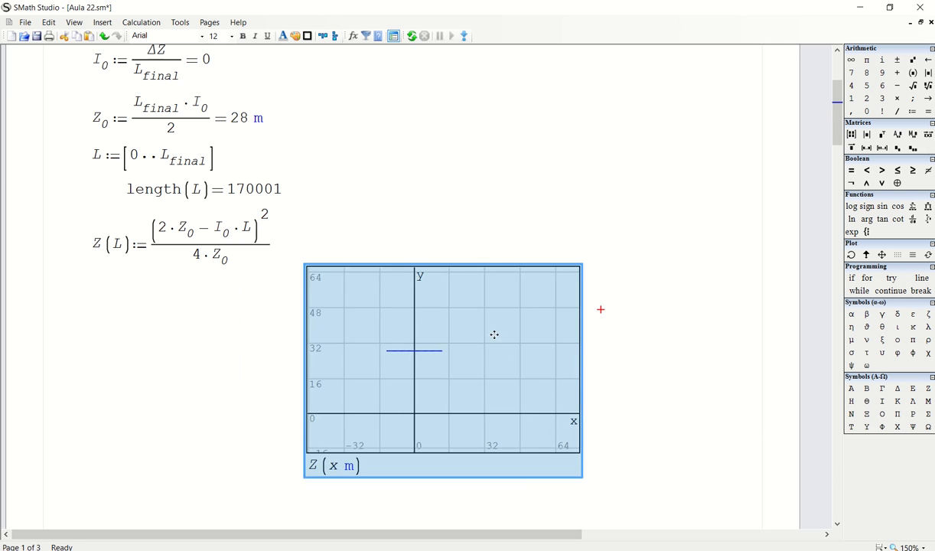
pyautogui.click(617, 336)
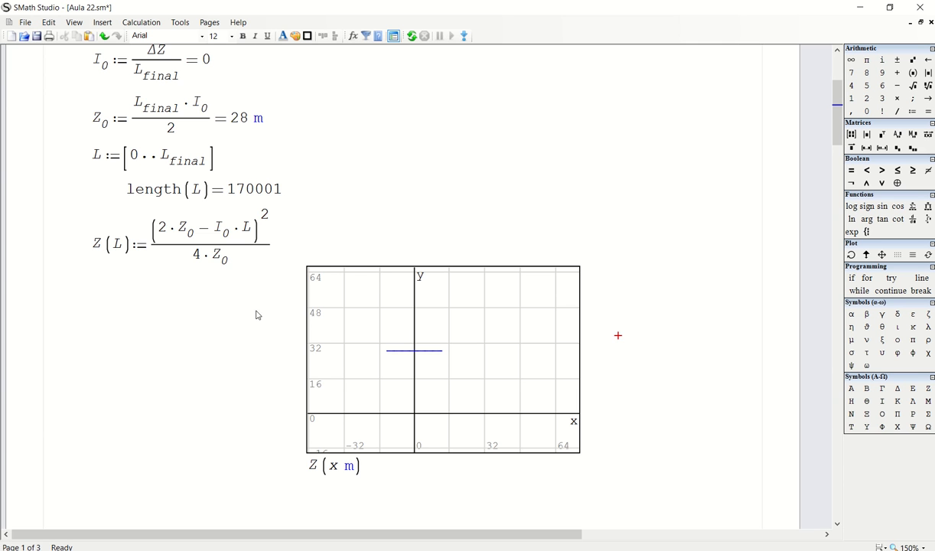
# Step: Delete the Z(x m) plot from the worksheet
pyautogui.scroll(1, 247, 301)
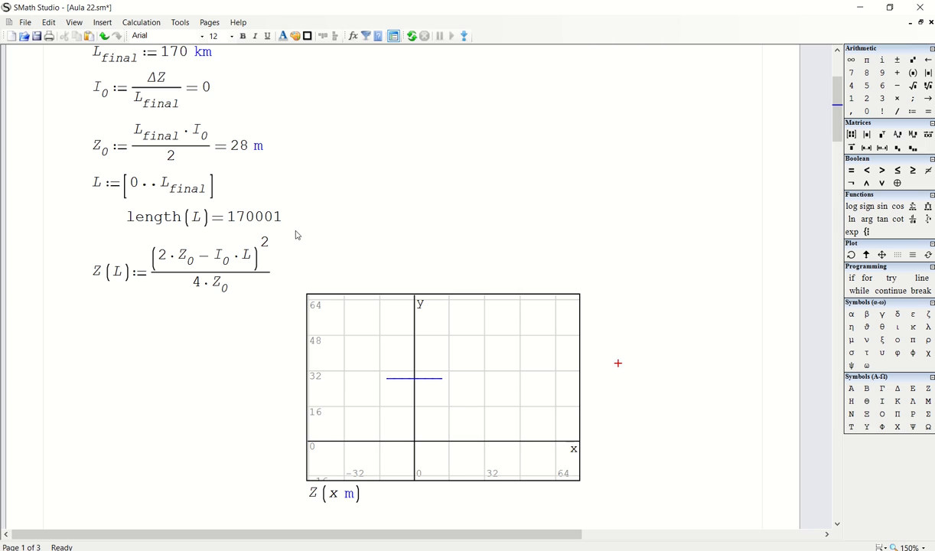
pyautogui.moveTo(650, 356); pyautogui.dragTo(442, 400)
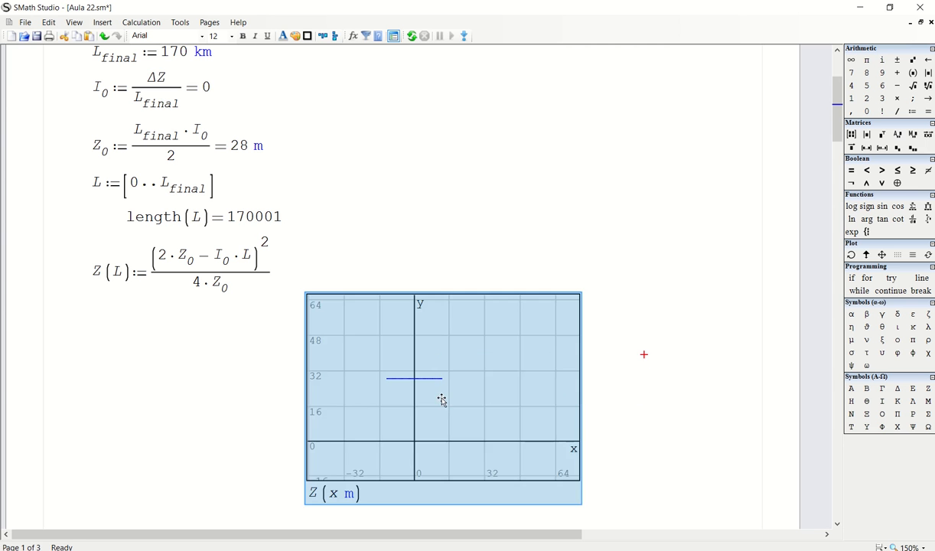
pyautogui.press('Delete')
# Step: Copy the for(i,range(1000,L.final/'m,(1000+1000)),line(...)) expression from the text note and paste it as a math region below the Z(L) definition
pyautogui.scroll(-10, 438, 402)
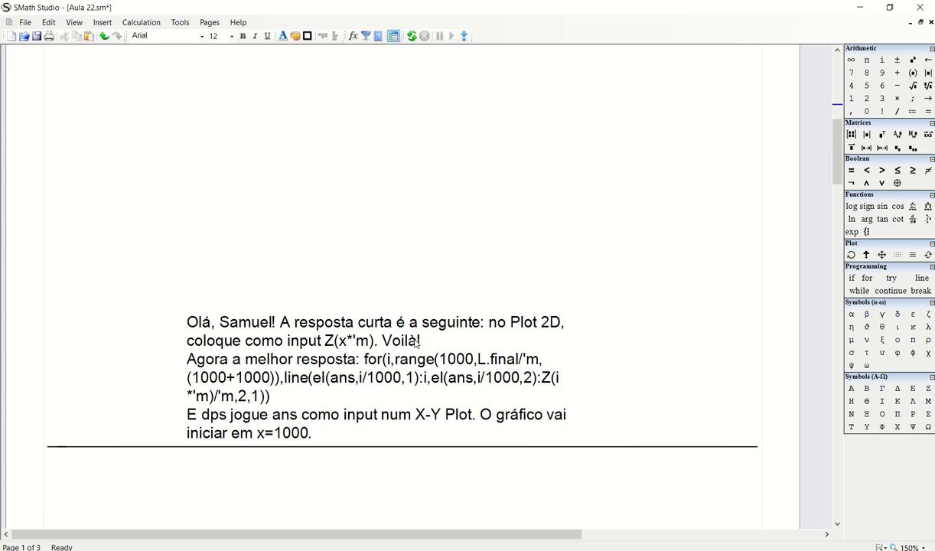
pyautogui.click(320, 340)
pyautogui.moveTo(335, 341); pyautogui.dragTo(366, 341)
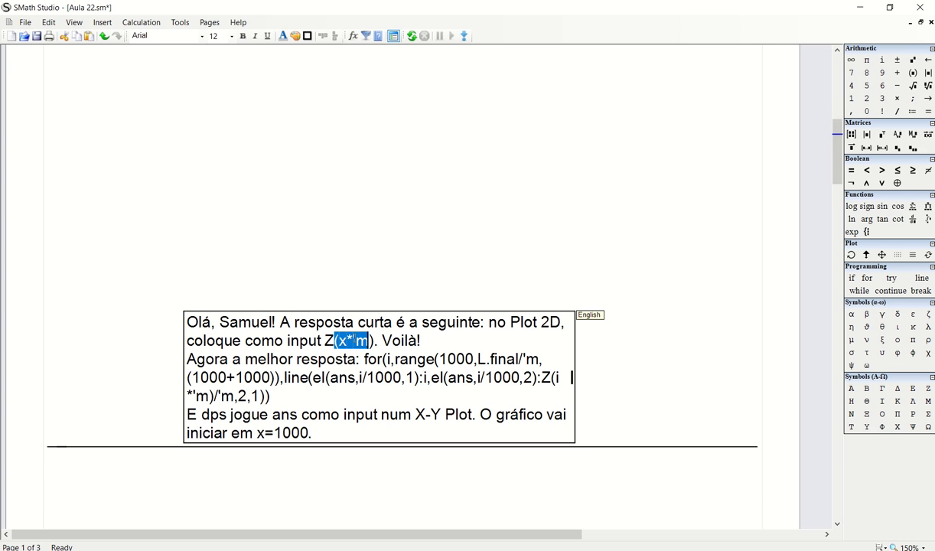
pyautogui.click(351, 253)
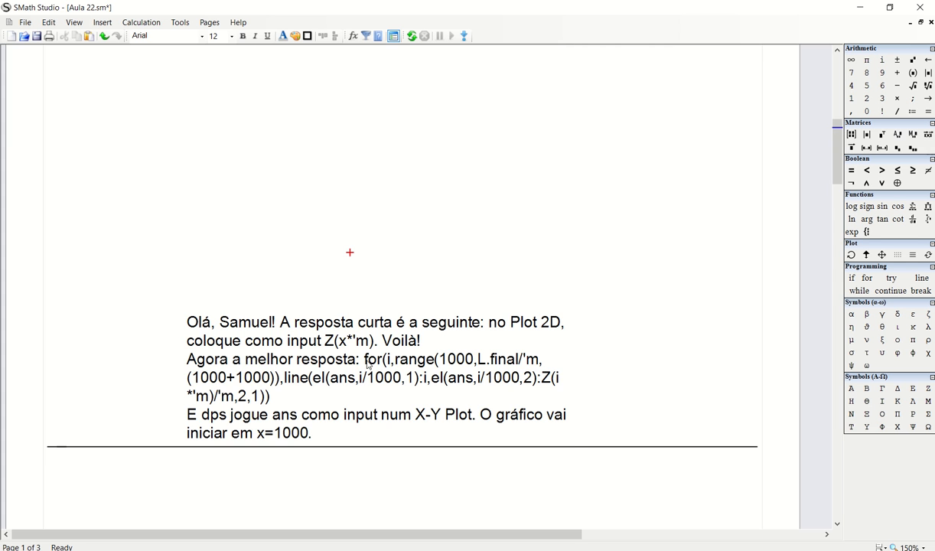
pyautogui.moveTo(363, 359); pyautogui.dragTo(378, 392)
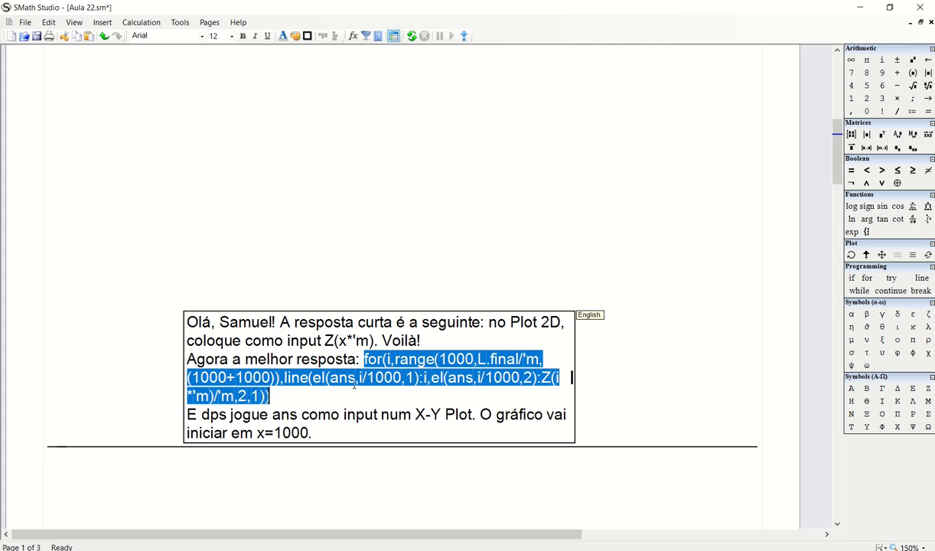
pyautogui.scroll(5, 354, 385)
pyautogui.click(264, 173)
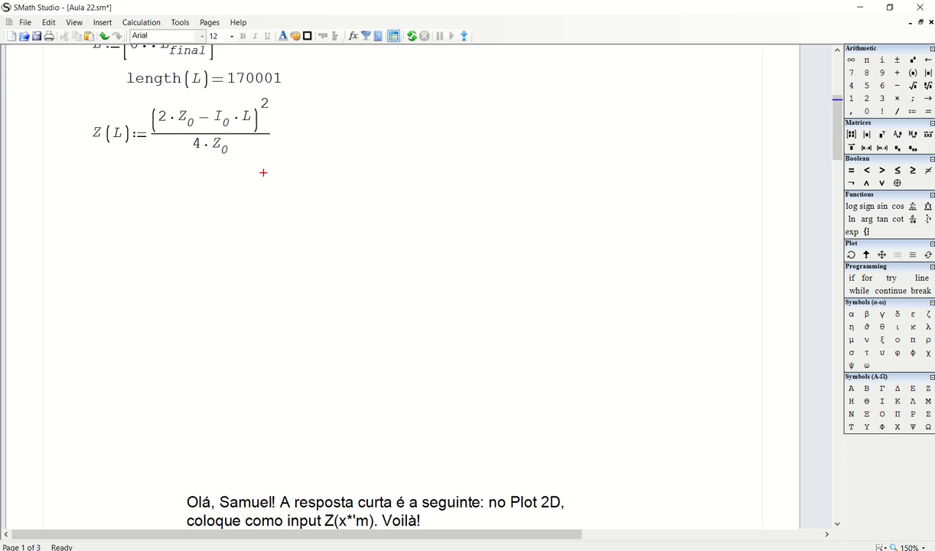
pyautogui.hotkey('ctrl', 'v')
# Step: Set the pasted for loop's font size to 10 and move the loop lower, leaving space below the Z(L) definition
pyautogui.click(610, 295)
pyautogui.moveTo(635, 311); pyautogui.dragTo(429, 309)
pyautogui.moveTo(437, 287); pyautogui.dragTo(474, 273)
pyautogui.scroll(2, 356, 379)
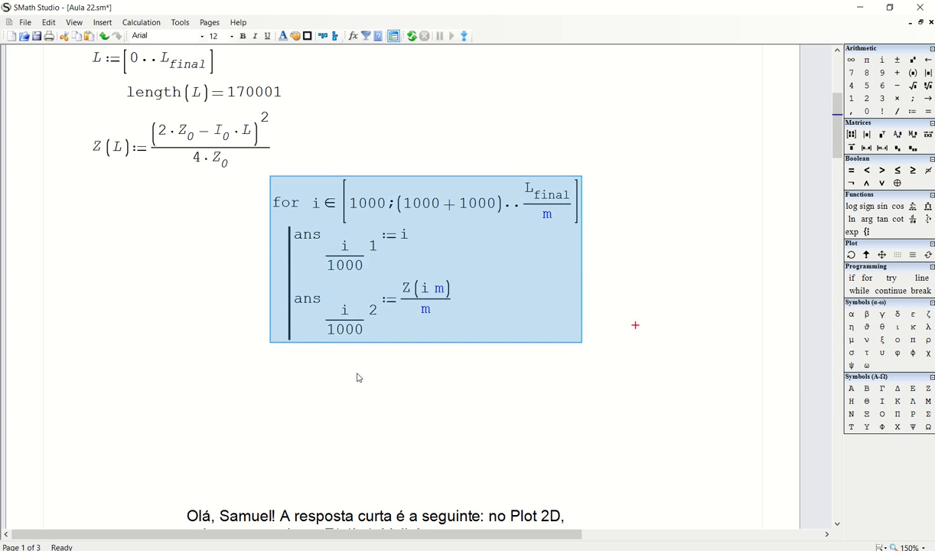
pyautogui.click(232, 37)
pyautogui.click(566, 297)
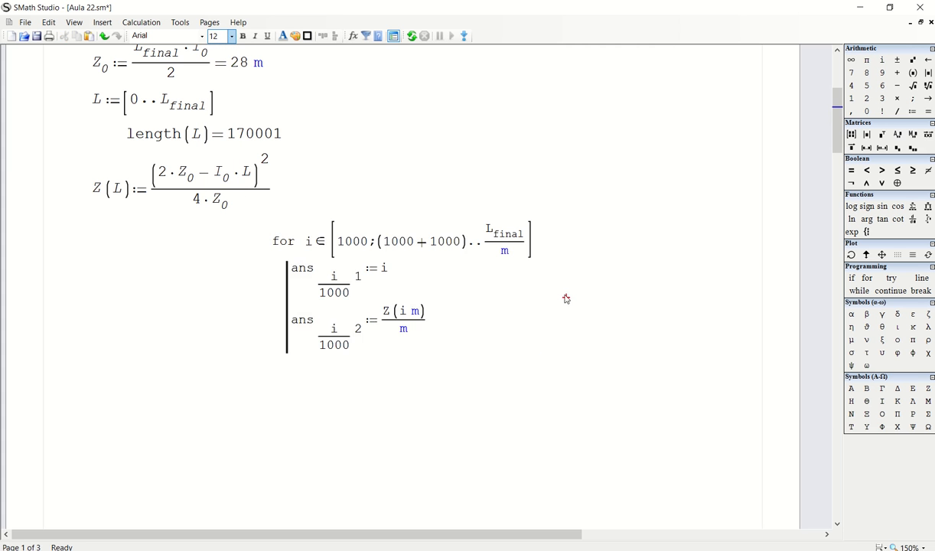
pyautogui.moveTo(450, 225); pyautogui.dragTo(460, 329)
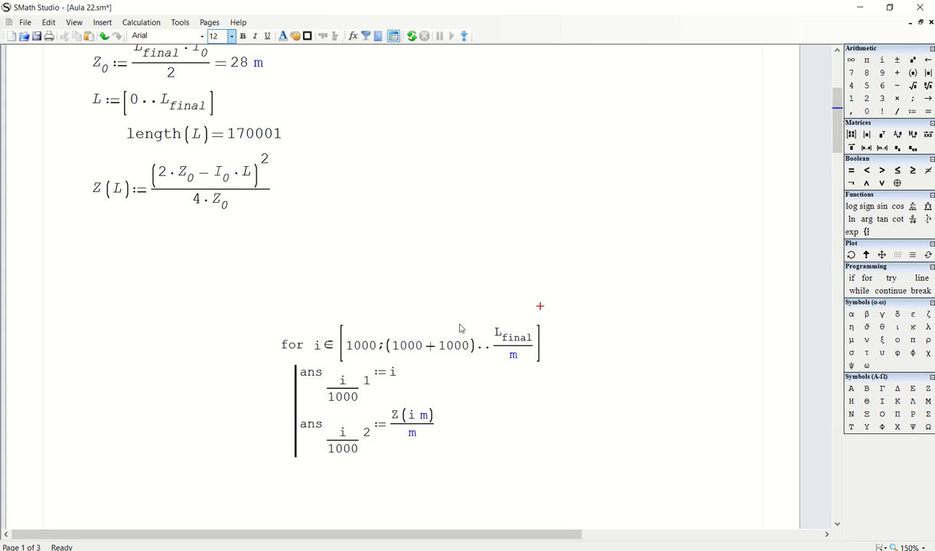
# Step: Insert an empty stepped range with three placeholders between Z(L) and the for loop, and shift it slightly to the right
pyautogui.doubleClick(345, 345)
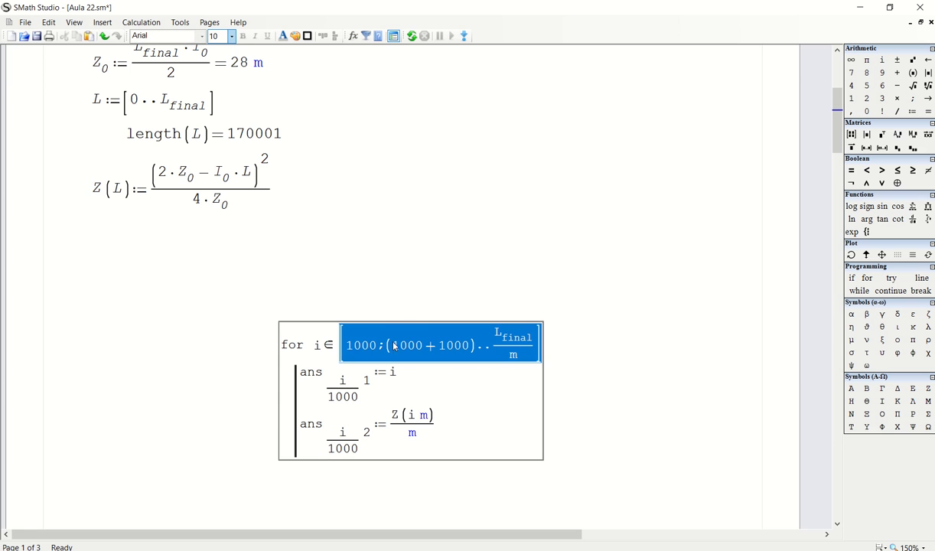
pyautogui.doubleClick(318, 345)
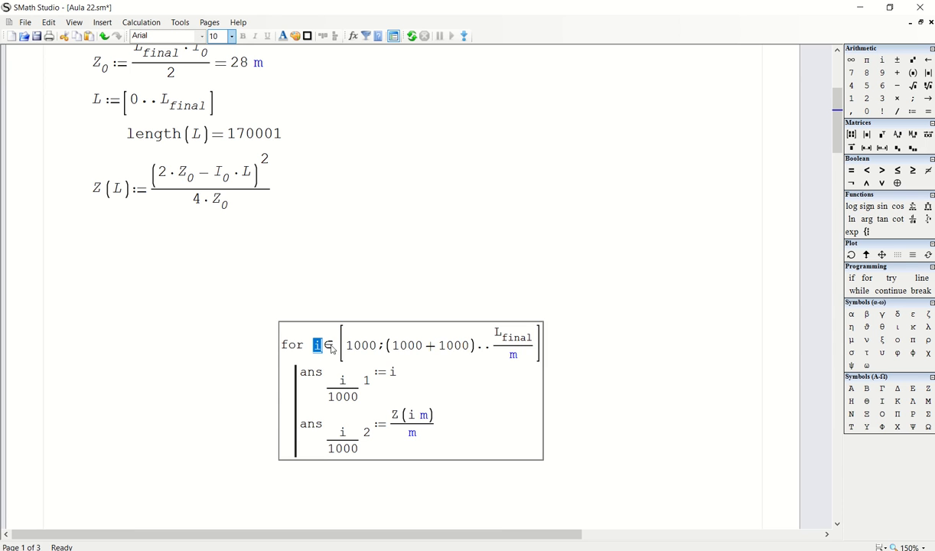
pyautogui.click(306, 219)
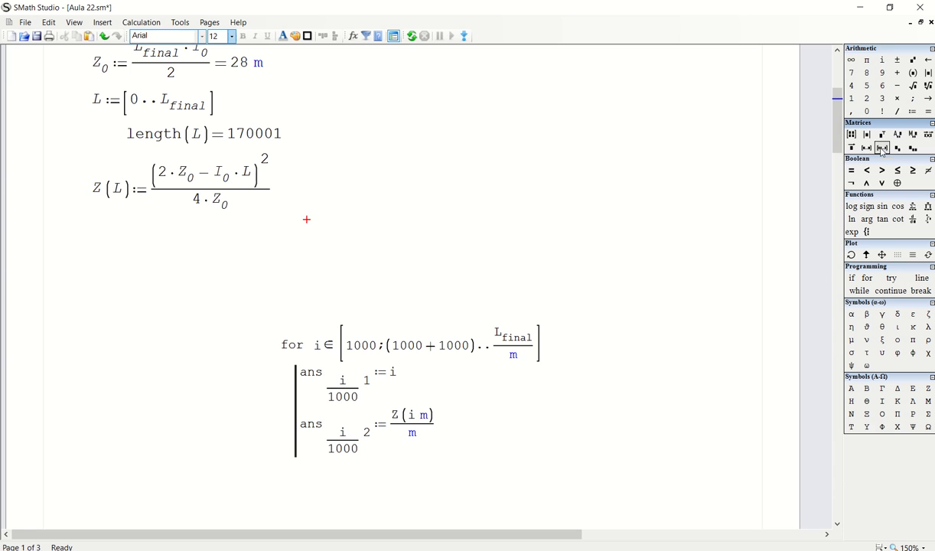
pyautogui.click(882, 148)
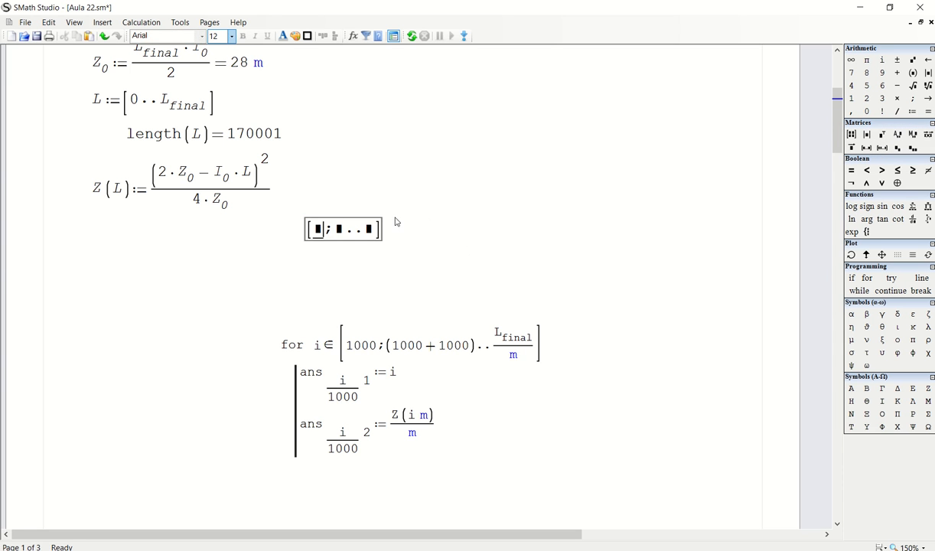
pyautogui.moveTo(395, 221); pyautogui.dragTo(403, 227)
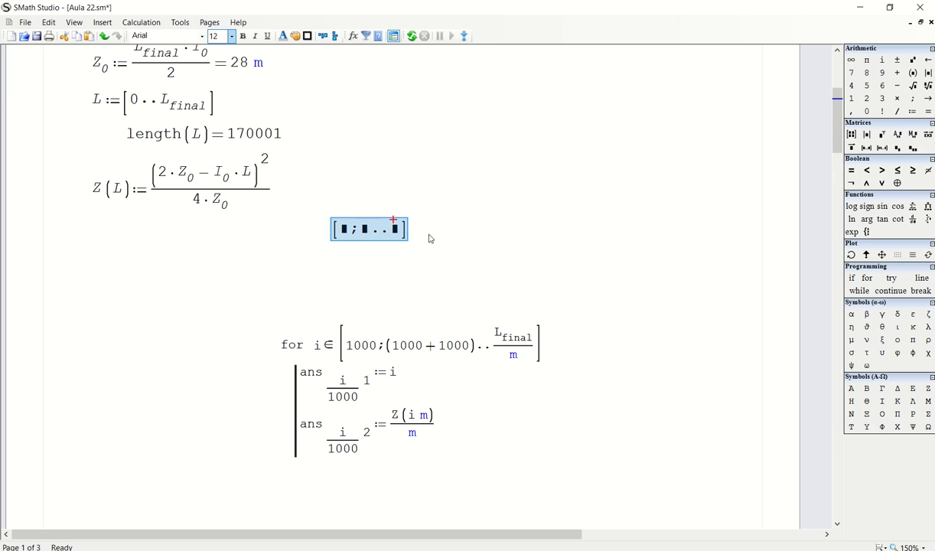
pyautogui.click(429, 237)
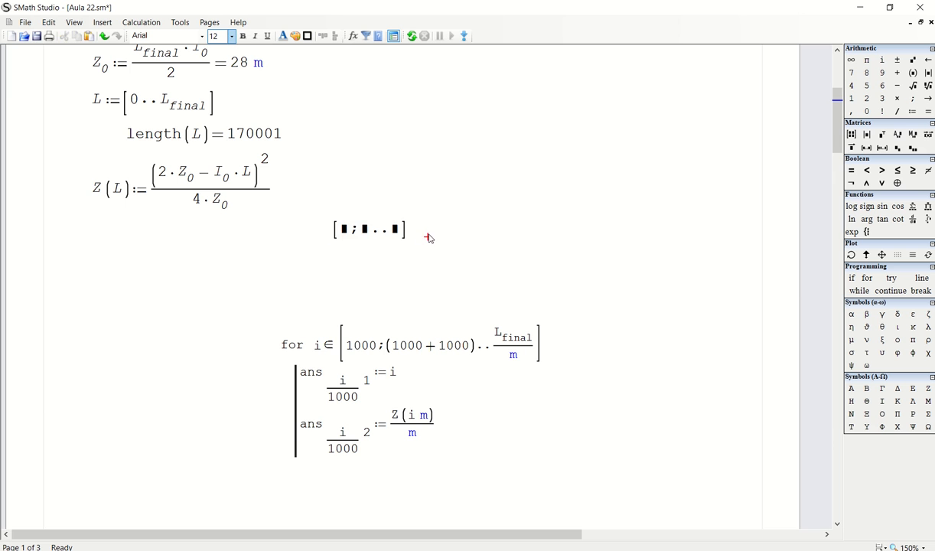
# Step: Fill in the example range as [1;1+2..5] and evaluate it numerically
pyautogui.click(346, 229)
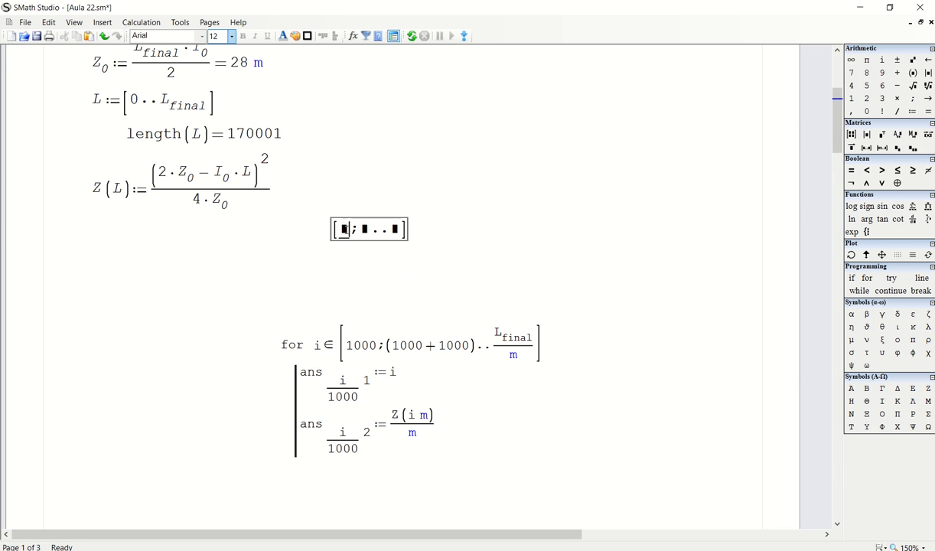
pyautogui.write('1')
pyautogui.press('Tab')
pyautogui.write('1+')
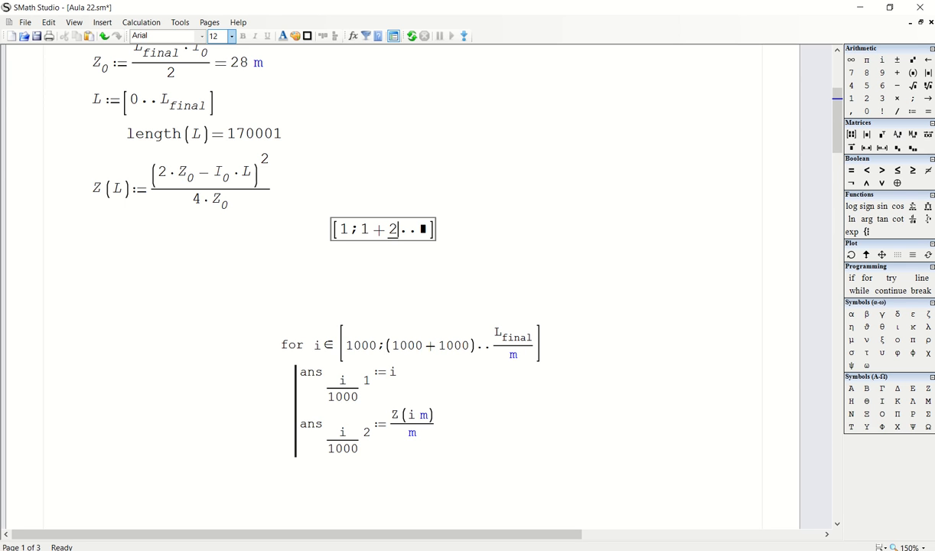
pyautogui.write('2')
pyautogui.press('Tab')
pyautogui.write('5]=')
pyautogui.click(583, 193)
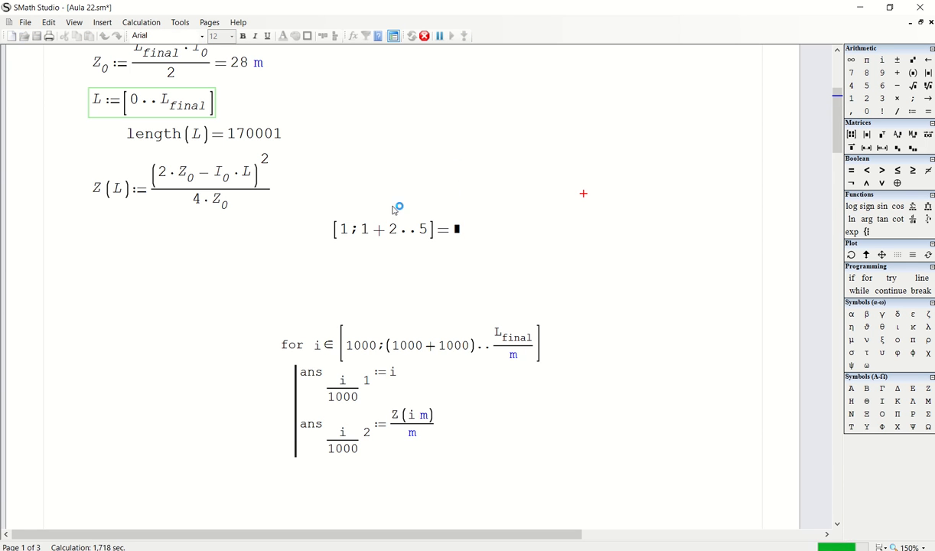
# Step: Highlight in turn the start value 1, the second term 1+2 and the end value 5 of the example range
pyautogui.doubleClick(341, 251)
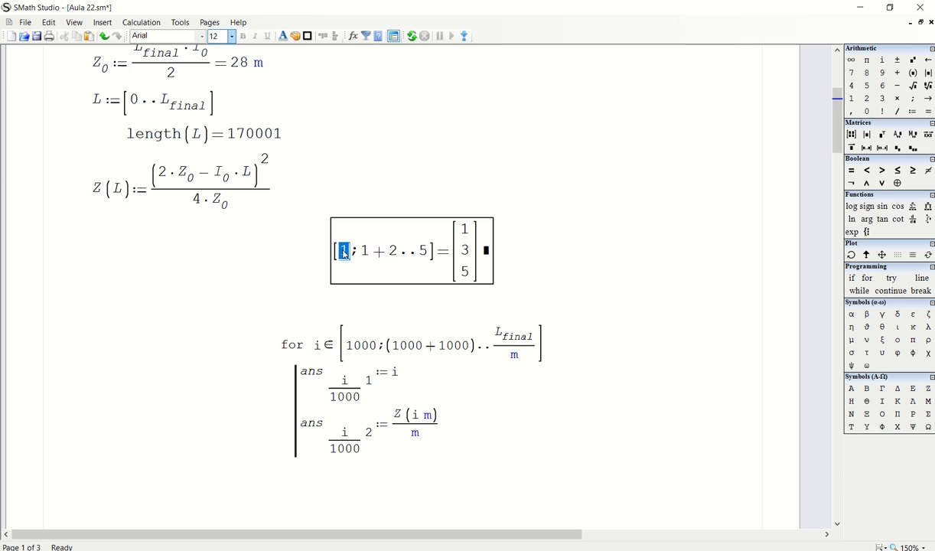
pyautogui.moveTo(364, 253); pyautogui.dragTo(398, 253)
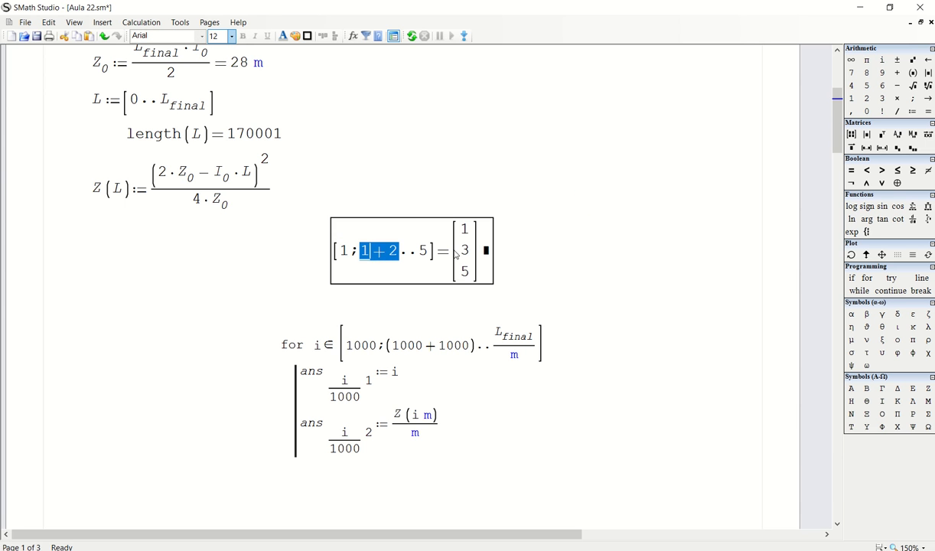
pyautogui.doubleClick(385, 252)
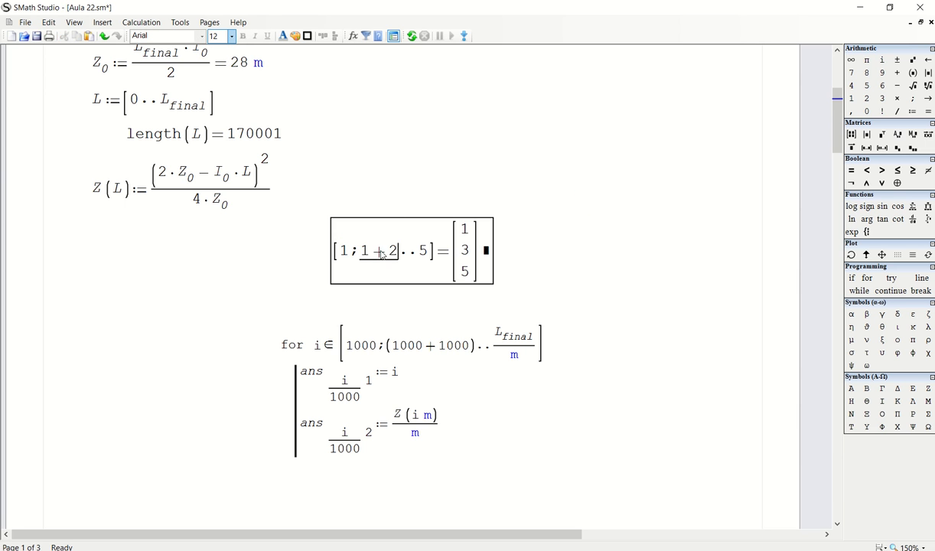
pyautogui.doubleClick(425, 251)
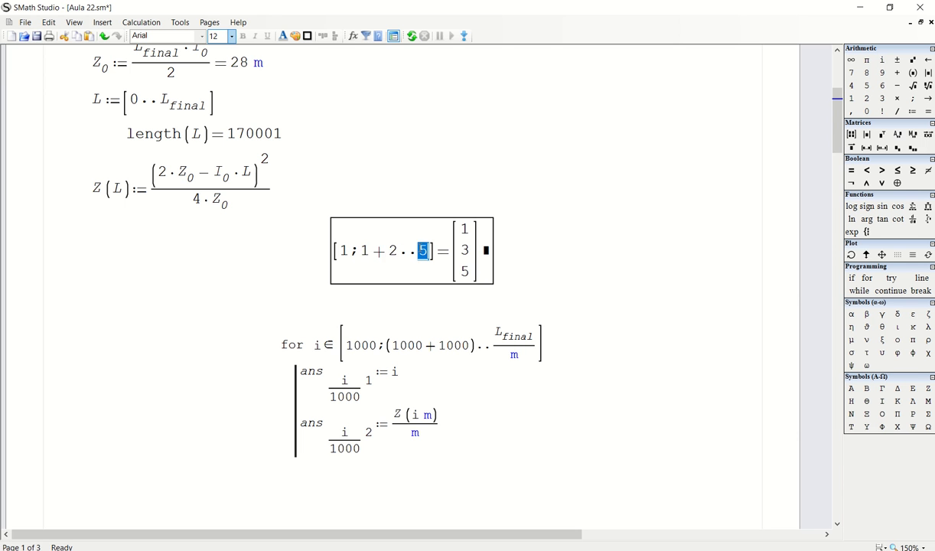
# Step: Set the example range's end value to 7 and recalculate the worksheet
pyautogui.write('7')
pyautogui.click(539, 229)
pyautogui.click(411, 36)
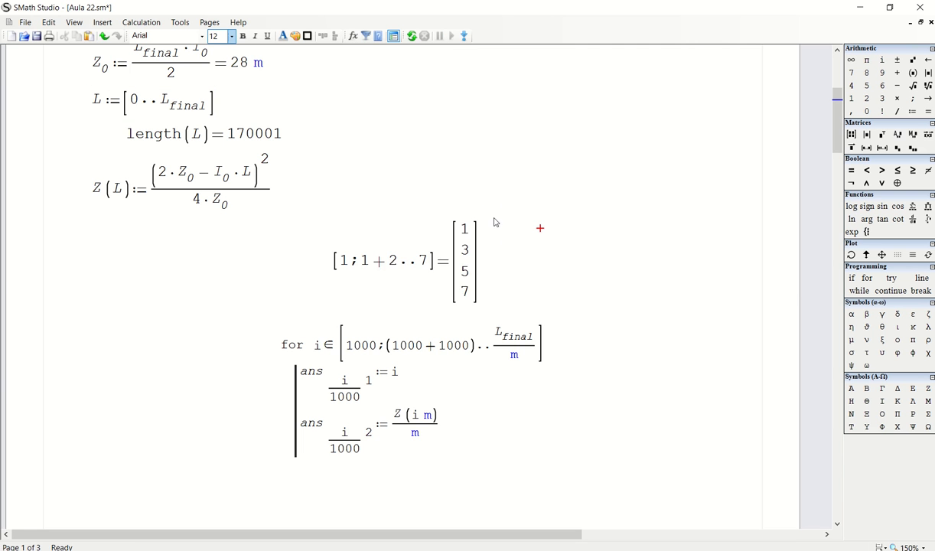
# Step: Move the example range up beside the Z(L) definition and shift the for loop upward to close the gap
pyautogui.moveTo(488, 262); pyautogui.dragTo(439, 251)
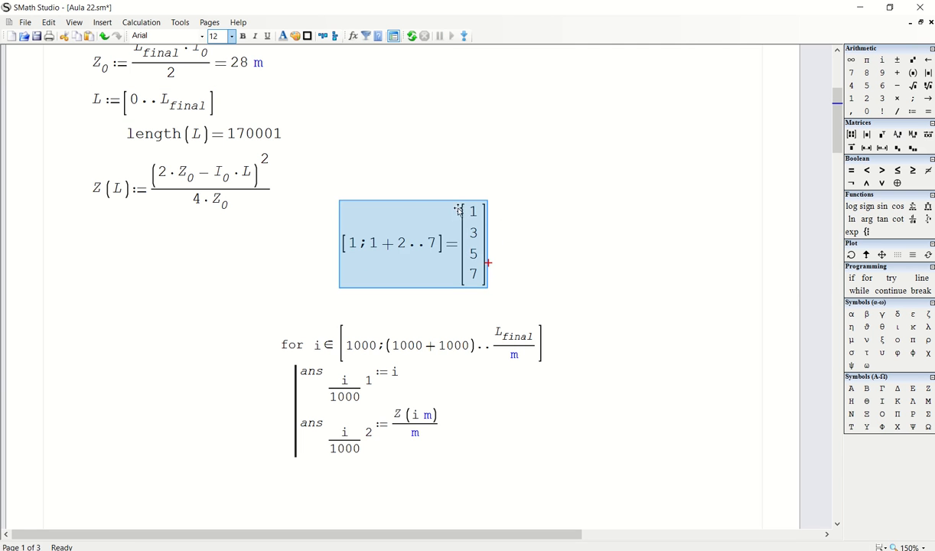
pyautogui.moveTo(398, 215); pyautogui.dragTo(432, 127)
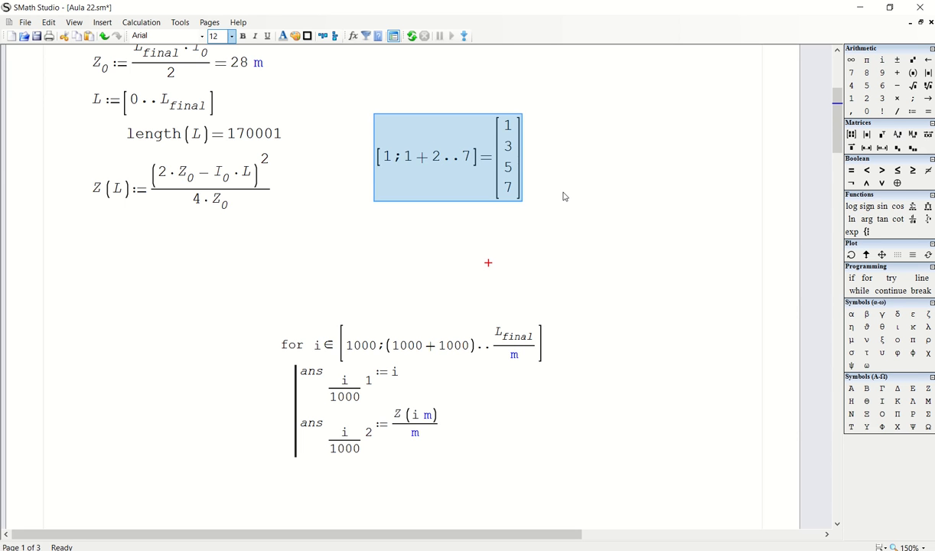
pyautogui.press('Down')
pyautogui.click(624, 160)
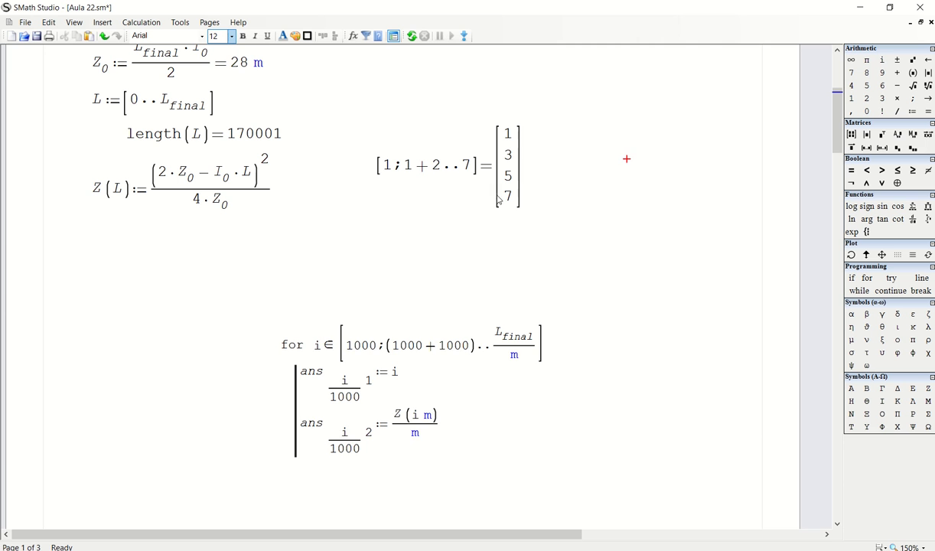
pyautogui.moveTo(557, 297); pyautogui.dragTo(490, 256)
pyautogui.click(600, 246)
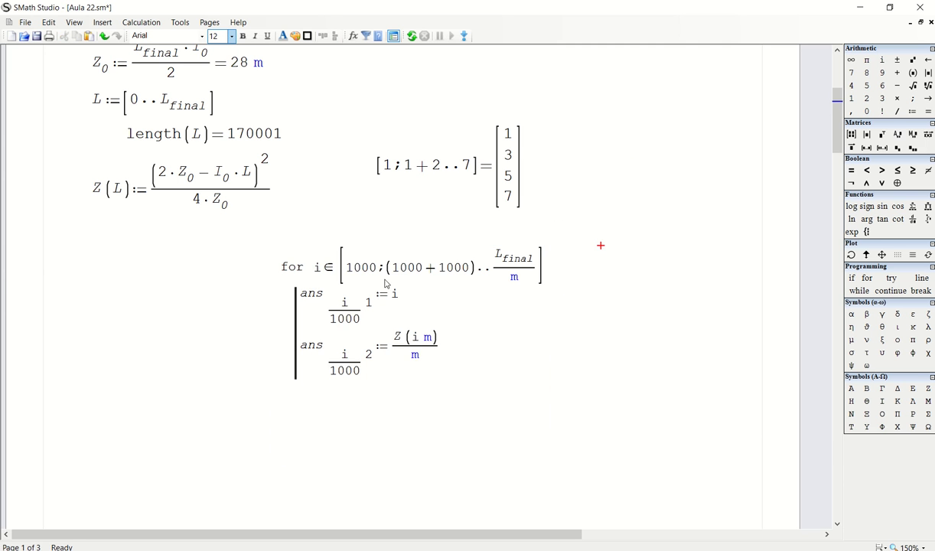
# Step: Highlight in turn the loop variable i, the start value 1000 and the end value L_final/m in the for loop
pyautogui.doubleClick(317, 268)
pyautogui.doubleClick(356, 267)
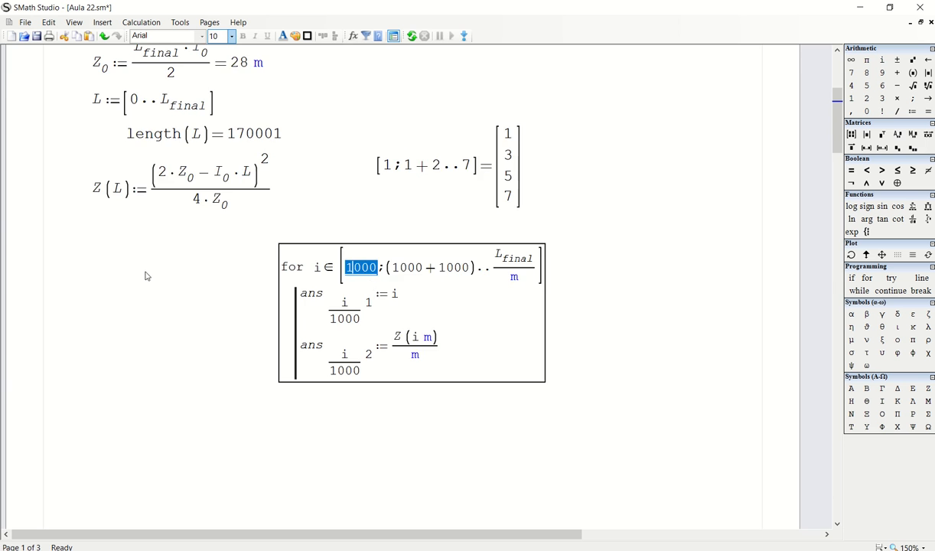
pyautogui.scroll(2, 147, 277)
pyautogui.moveTo(491, 318); pyautogui.dragTo(514, 335)
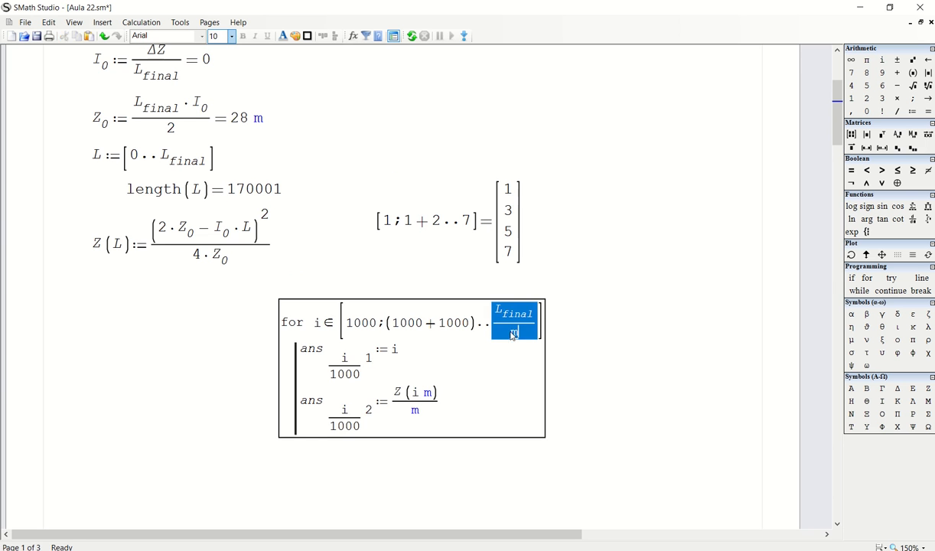
pyautogui.click(514, 335)
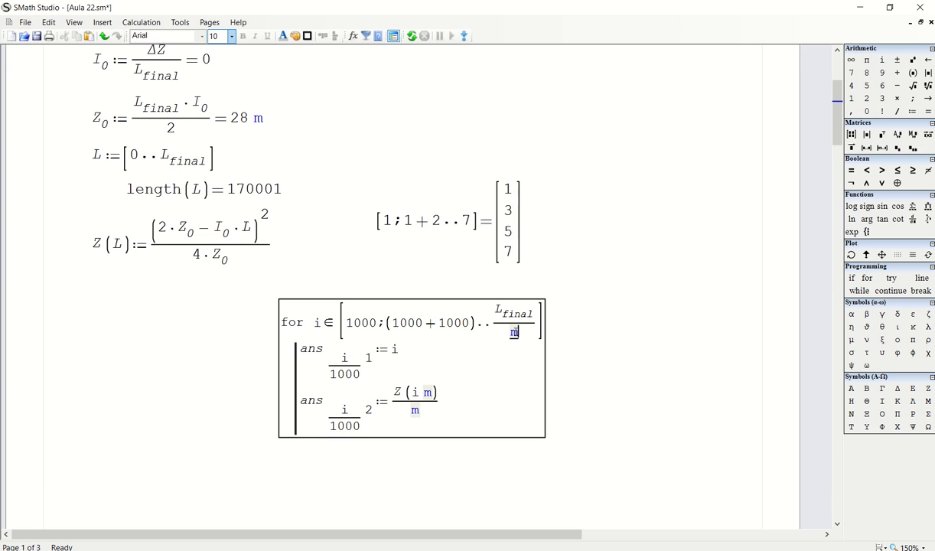
# Step: Copy L_final/m from the for loop's range into a separate expression beside the example range and evaluate it numerically
pyautogui.moveTo(505, 315); pyautogui.dragTo(522, 305)
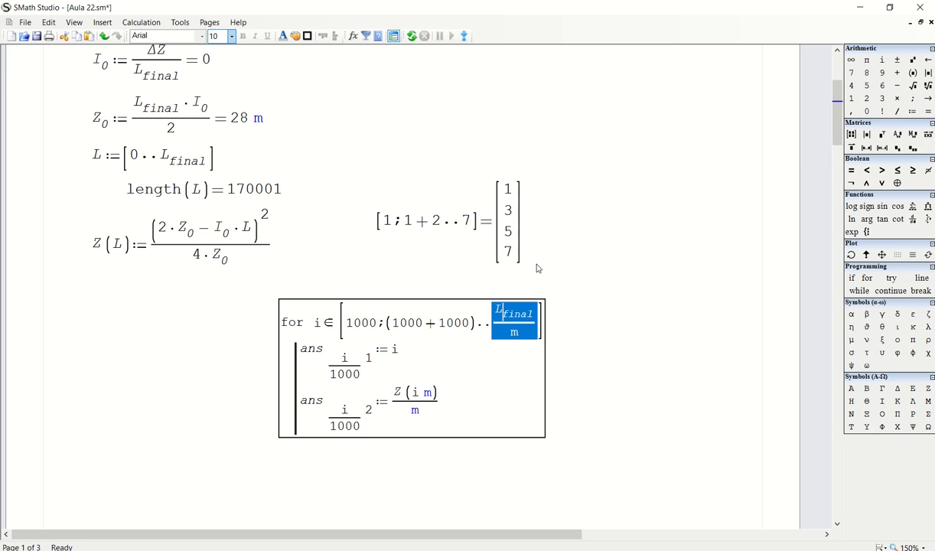
pyautogui.hotkey('ctrl', 'c')
pyautogui.click(583, 235)
pyautogui.hotkey('ctrl', 'v')
pyautogui.write('=')
pyautogui.click(678, 179)
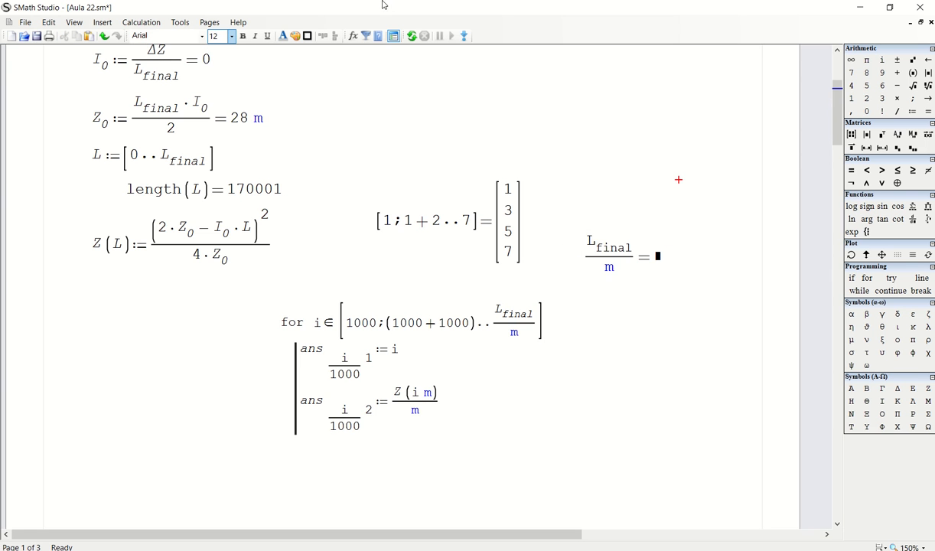
pyautogui.click(412, 36)
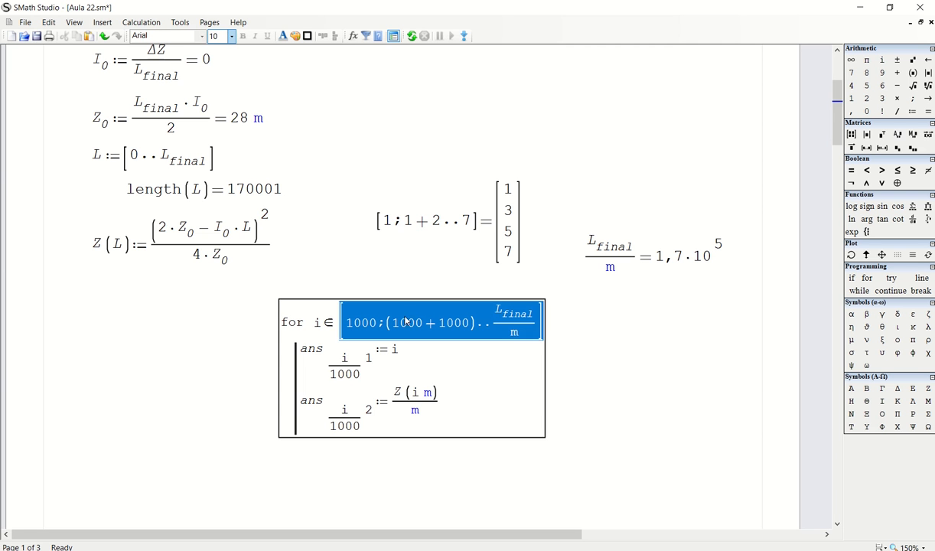
# Step: Copy the for loop's stepped range, then move the example range and the loop lower, leaving space between them
pyautogui.moveTo(334, 309); pyautogui.dragTo(483, 323)
pyautogui.moveTo(419, 266); pyautogui.dragTo(411, 303)
pyautogui.moveTo(410, 304); pyautogui.dragTo(418, 321)
pyautogui.moveTo(480, 301); pyautogui.dragTo(458, 329)
pyautogui.moveTo(453, 339); pyautogui.dragTo(461, 374)
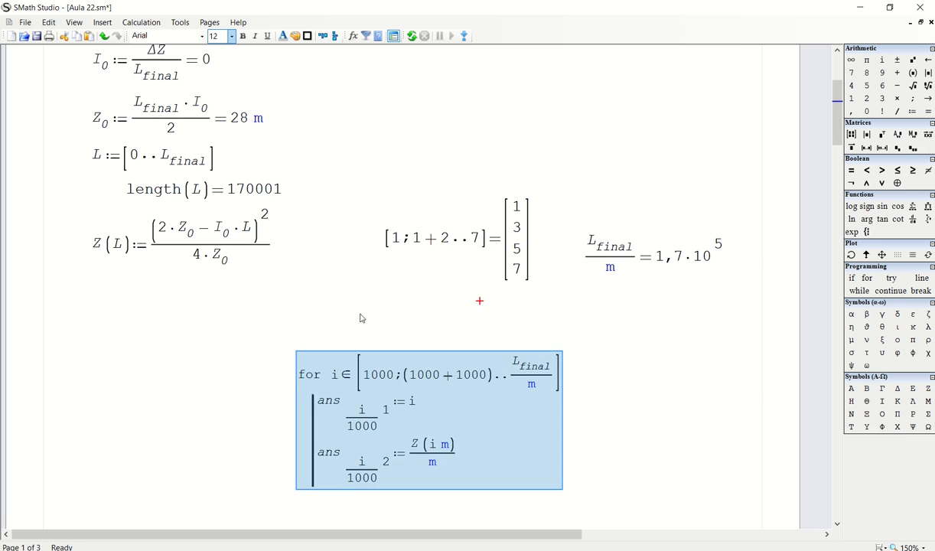
pyautogui.click(341, 301)
pyautogui.hotkey('ctrl', 'v')
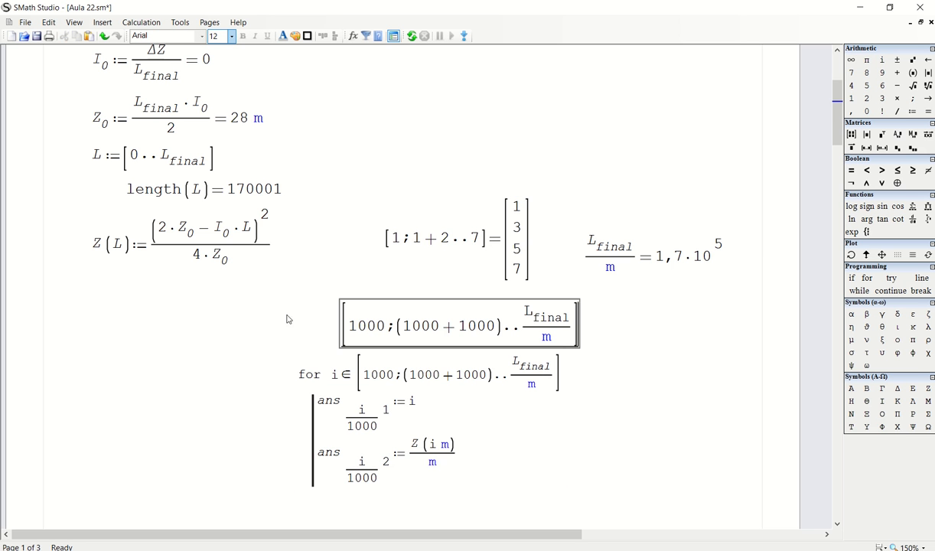
pyautogui.moveTo(332, 311); pyautogui.dragTo(342, 300)
pyautogui.press('Delete')
# Step: Evaluate length([1000;(1000+1000)..L_final/m]) numerically between the example range and the for loop, nudging the expression slightly upward
pyautogui.write('len')
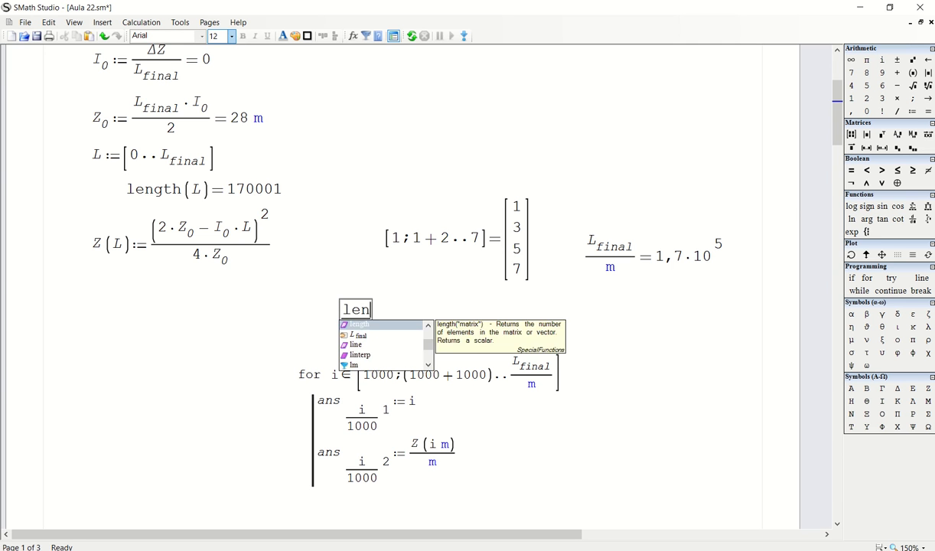
pyautogui.press('Return')
pyautogui.hotkey('ctrl', 'v')
pyautogui.write('=')
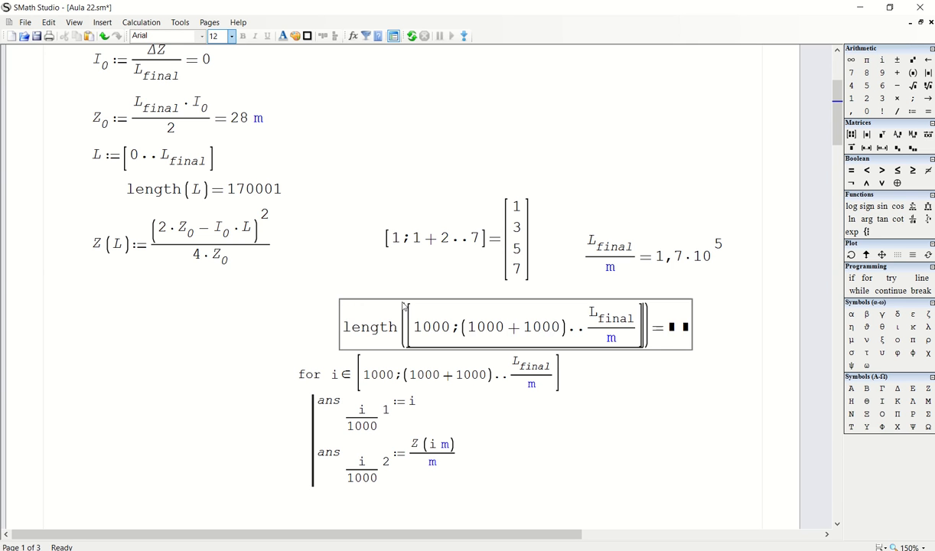
pyautogui.moveTo(315, 280); pyautogui.dragTo(358, 308)
pyautogui.moveTo(358, 308); pyautogui.dragTo(358, 298)
pyautogui.click(341, 273)
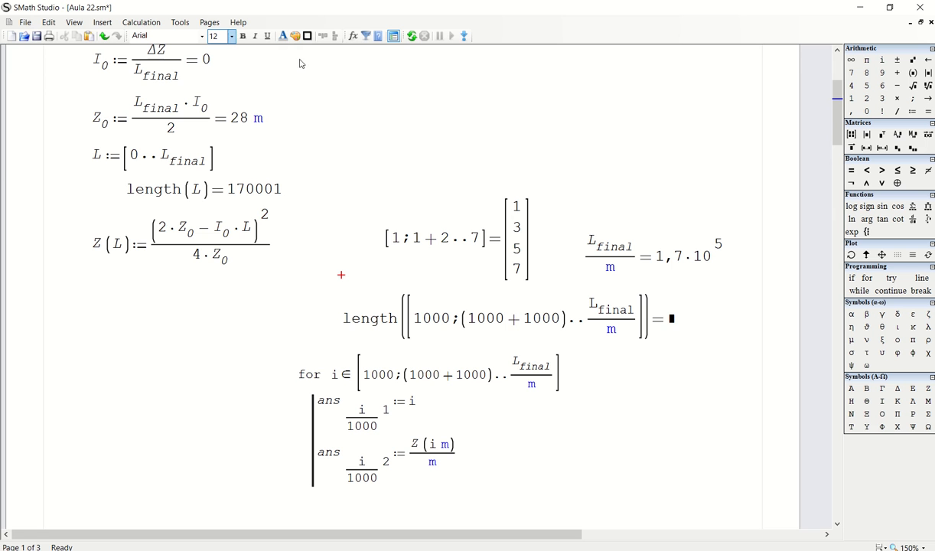
pyautogui.click(411, 36)
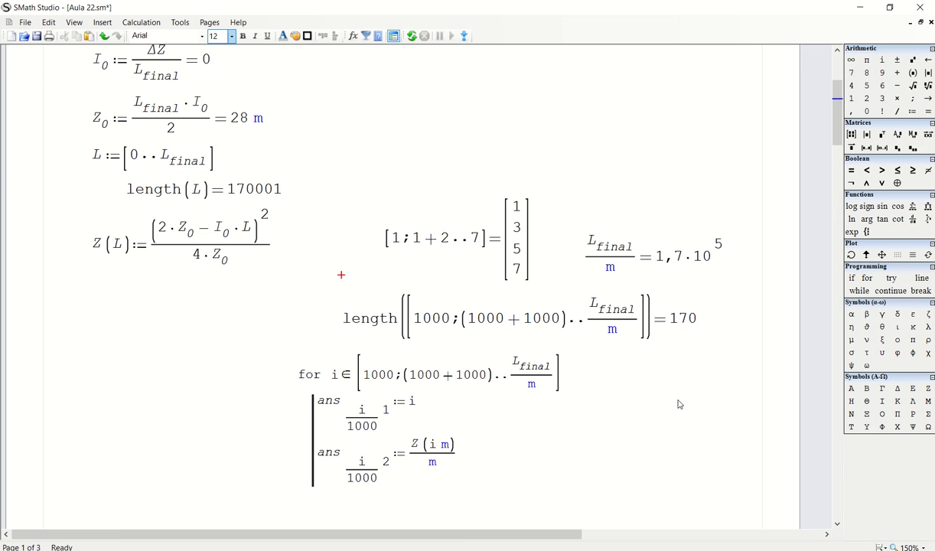
# Step: Examine the for loop's body: the ans matrix, its i/1000 row index, and the values assigned to columns 1 and 2
pyautogui.moveTo(678, 396); pyautogui.dragTo(561, 373)
pyautogui.click(703, 361)
pyautogui.scroll(-3, 654, 445)
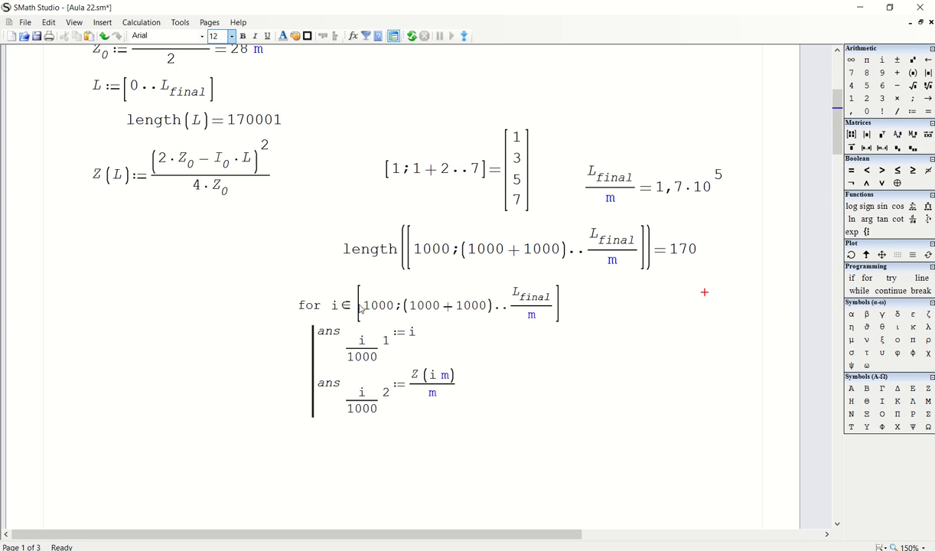
pyautogui.doubleClick(322, 334)
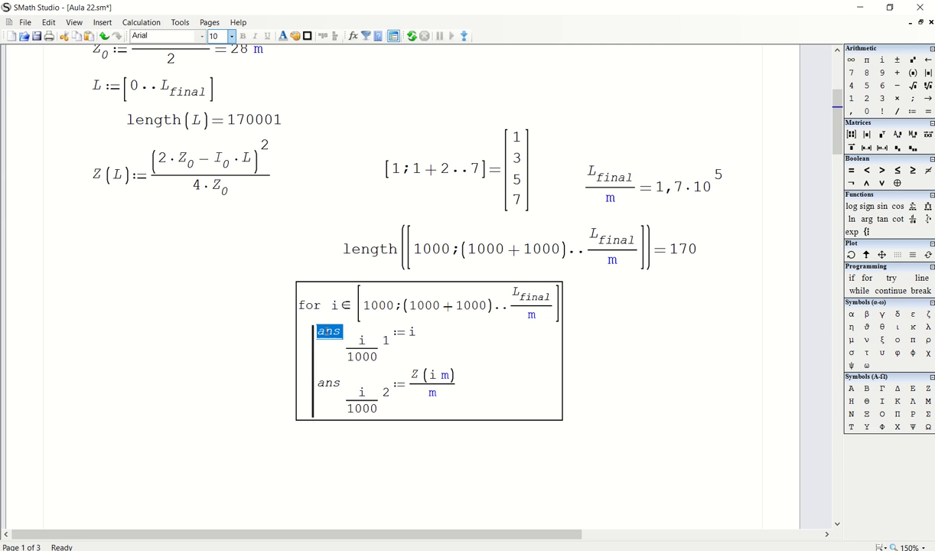
pyautogui.click(366, 357)
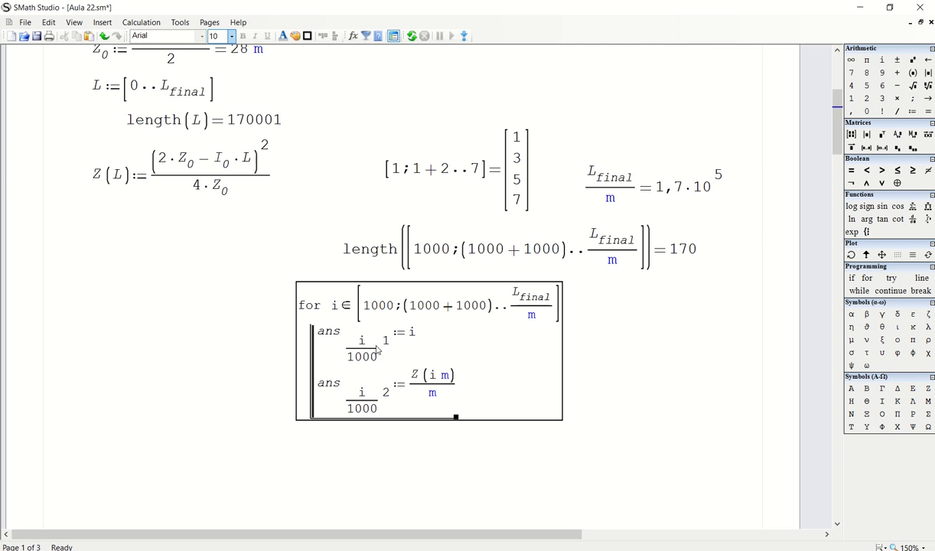
pyautogui.moveTo(412, 330); pyautogui.dragTo(395, 320)
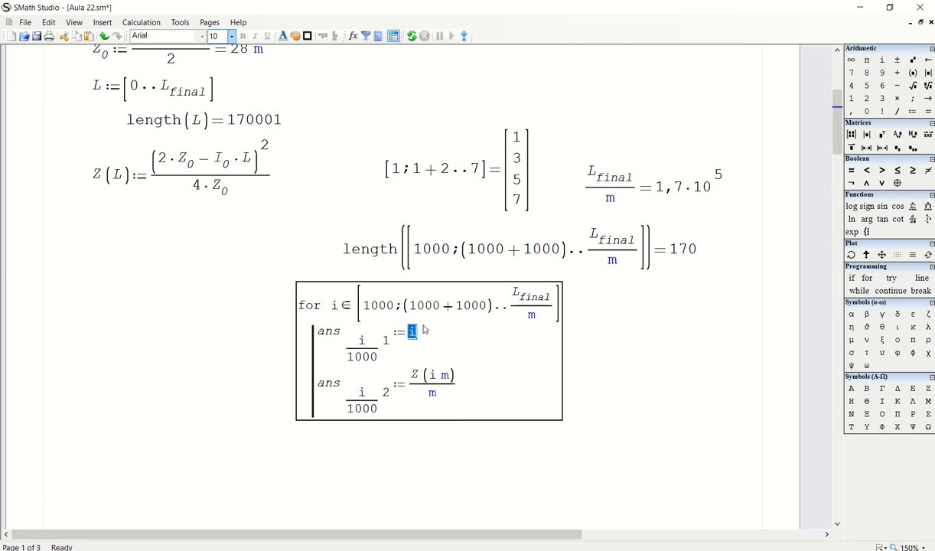
pyautogui.click(387, 341)
pyautogui.moveTo(416, 375); pyautogui.dragTo(419, 436)
pyautogui.click(414, 437)
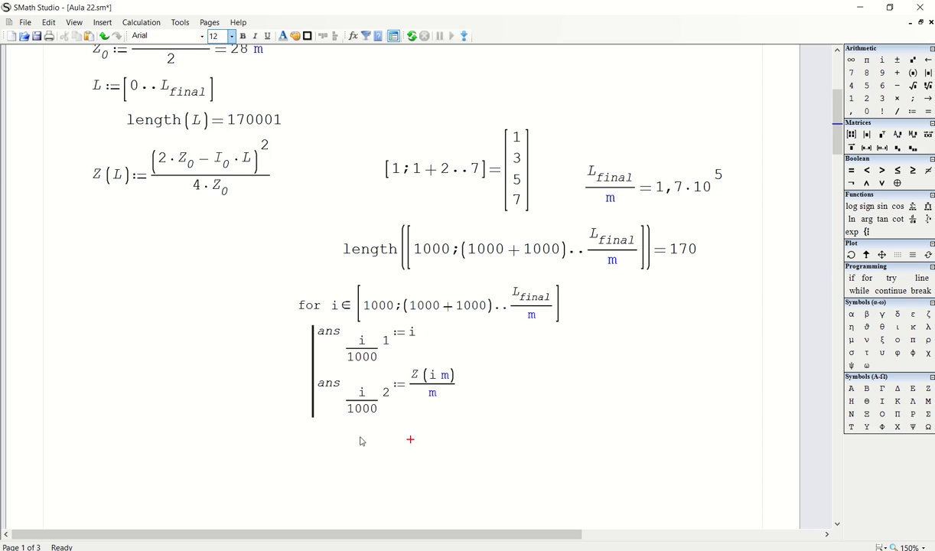
# Step: Evaluate the ans matrix numerically below the for loop
pyautogui.scroll(-1, 337, 451)
pyautogui.click(324, 398)
pyautogui.click(310, 453)
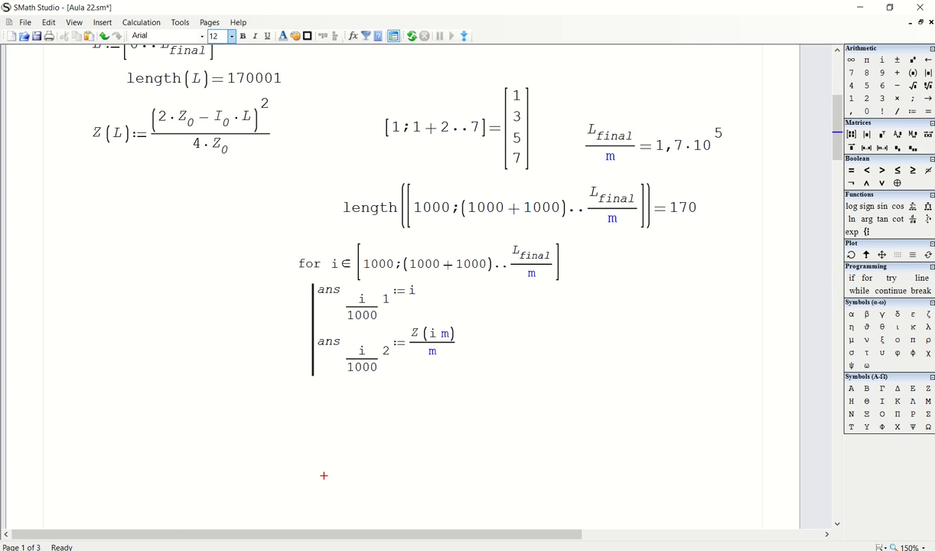
pyautogui.click(290, 419)
pyautogui.write('ans=')
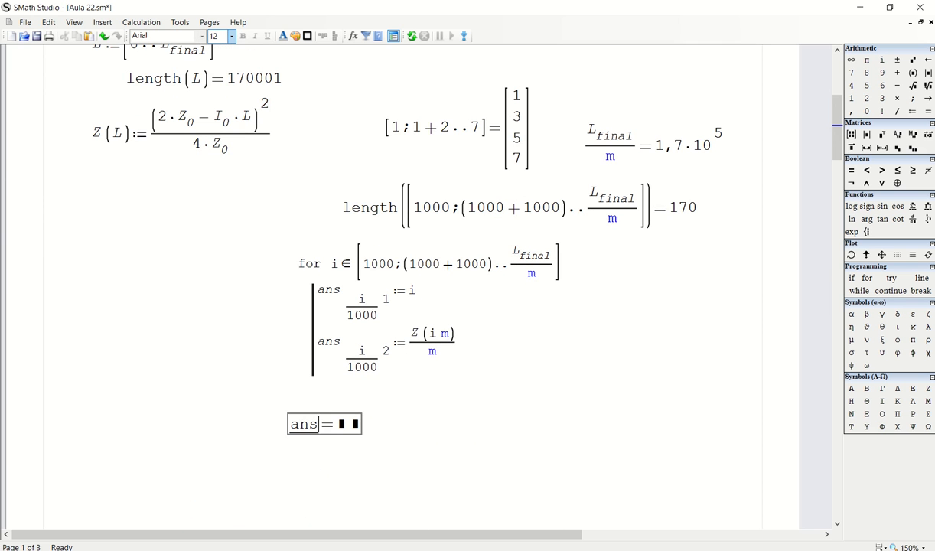
pyautogui.click(411, 37)
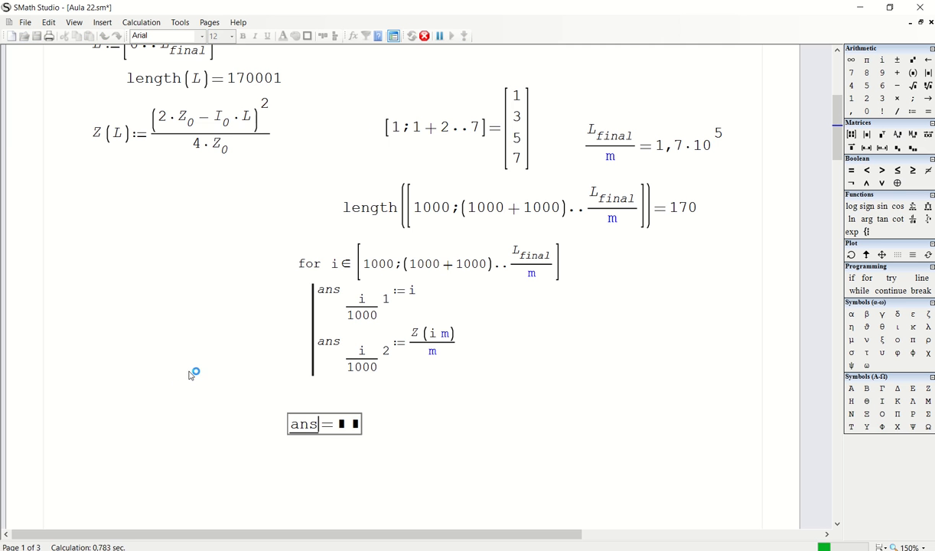
pyautogui.click(188, 374)
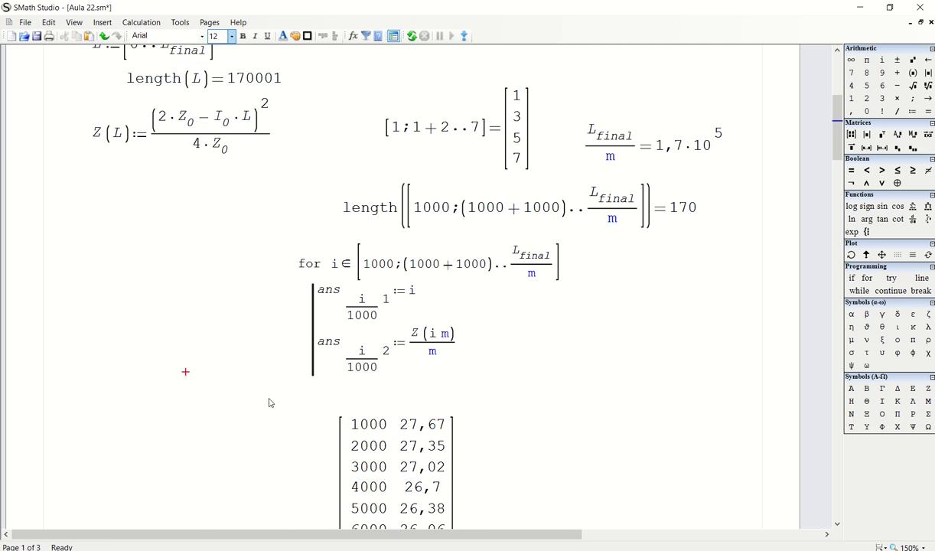
# Step: Insert blank lines beside the ans matrix to push the overlapping explanatory text further down the page
pyautogui.scroll(-3, 382, 406)
pyautogui.moveTo(514, 382); pyautogui.dragTo(456, 351)
pyautogui.click(542, 381)
pyautogui.press('Return')
pyautogui.press('Return')
pyautogui.press('Return')
pyautogui.press('Return')
pyautogui.press('Return')
pyautogui.press('Return')
pyautogui.press('Return')
pyautogui.press('Return')
pyautogui.press('Return')
pyautogui.press('Return')
pyautogui.press('Return')
pyautogui.press('Return')
pyautogui.press('Return')
pyautogui.press('Return')
pyautogui.press('Return')
pyautogui.press('Return')
pyautogui.press('Return')
pyautogui.press('Return')
pyautogui.press('Return')
pyautogui.press('Return')
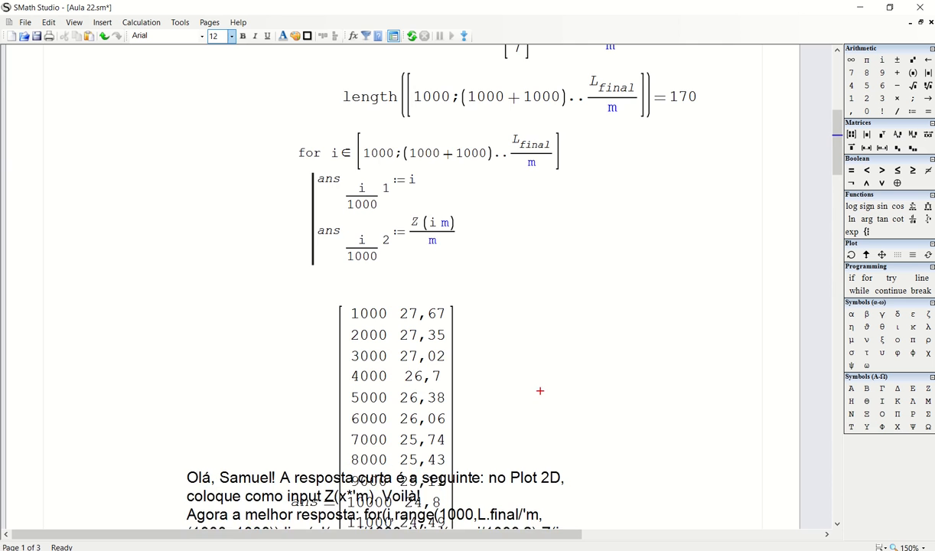
pyautogui.press('Return')
pyautogui.press('Return')
# Step: Move the ans matrix up so that it sits directly beneath the for loop
pyautogui.moveTo(532, 350); pyautogui.dragTo(374, 288)
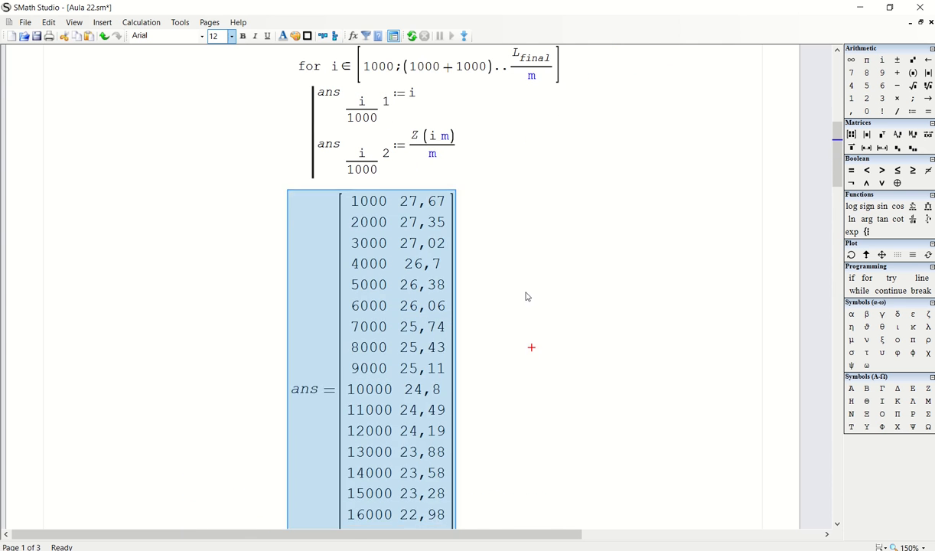
pyautogui.click(525, 294)
pyautogui.scroll(-1, 487, 265)
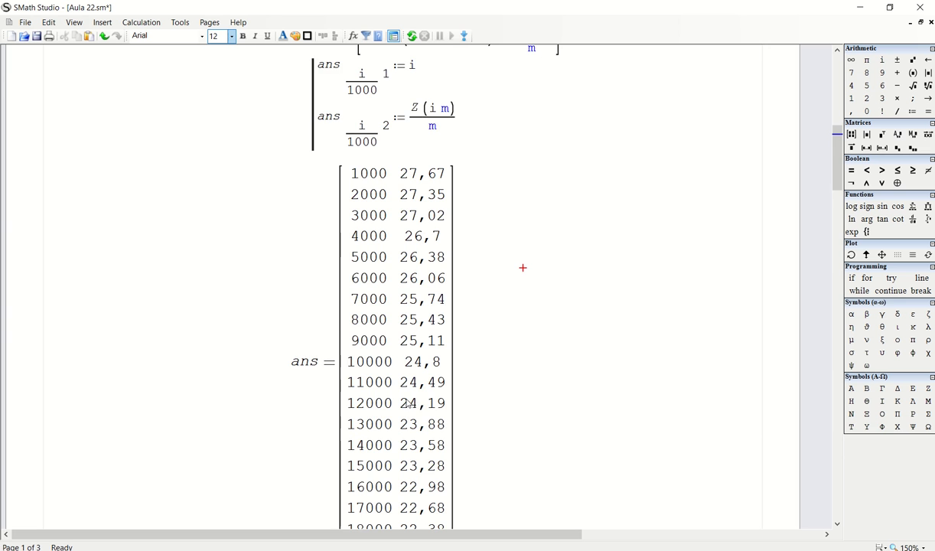
# Step: Insert more blank lines beside the last displayed rows of the ans matrix
pyautogui.scroll(-5, 413, 387)
pyautogui.scroll(-2, 502, 320)
pyautogui.click(506, 309)
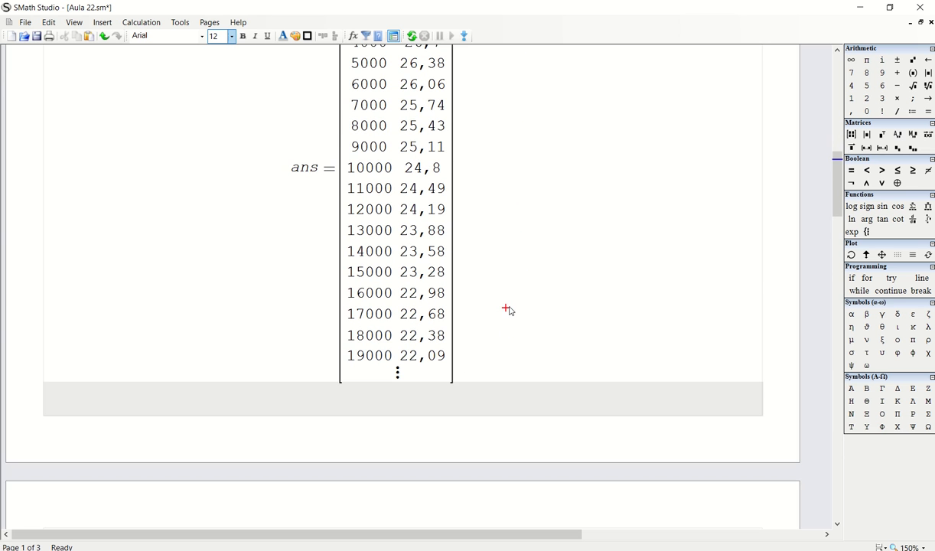
pyautogui.press('Return')
pyautogui.press('Return')
pyautogui.press('Return')
pyautogui.press('Return')
pyautogui.press('Return')
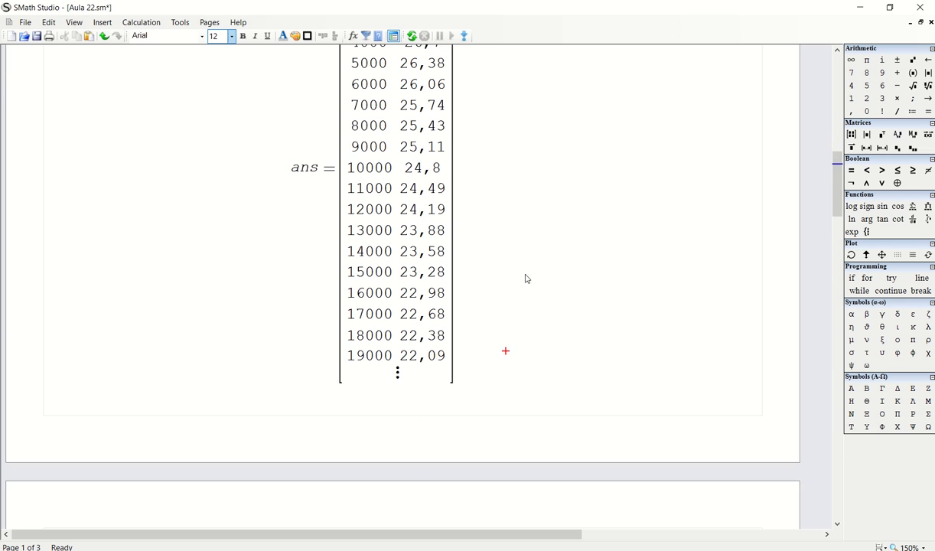
# Step: Clear the ans matrix result and delete the whole ans expression below the for loop
pyautogui.click(361, 168)
pyautogui.press('BackSpace')
pyautogui.scroll(6, 415, 202)
pyautogui.scroll(1, 415, 207)
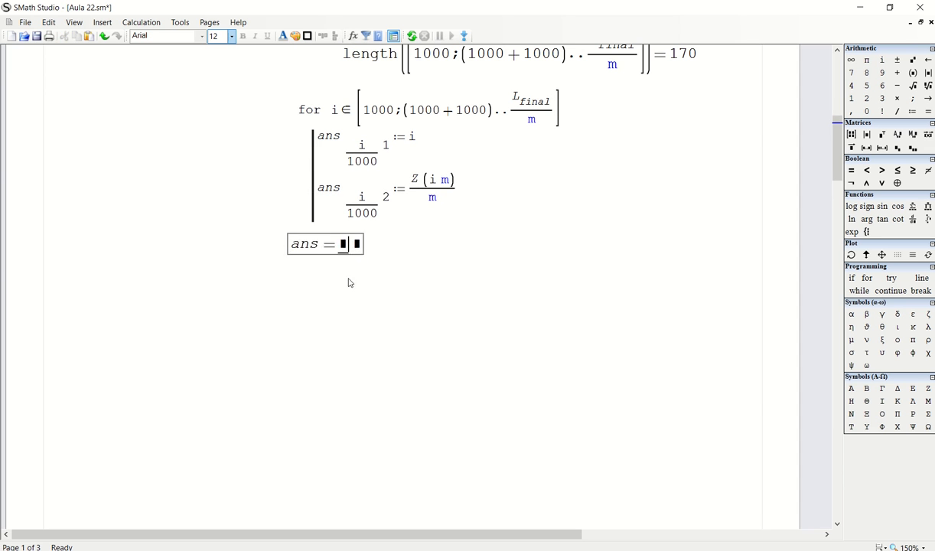
pyautogui.moveTo(332, 261); pyautogui.dragTo(313, 249)
pyautogui.press('Delete')
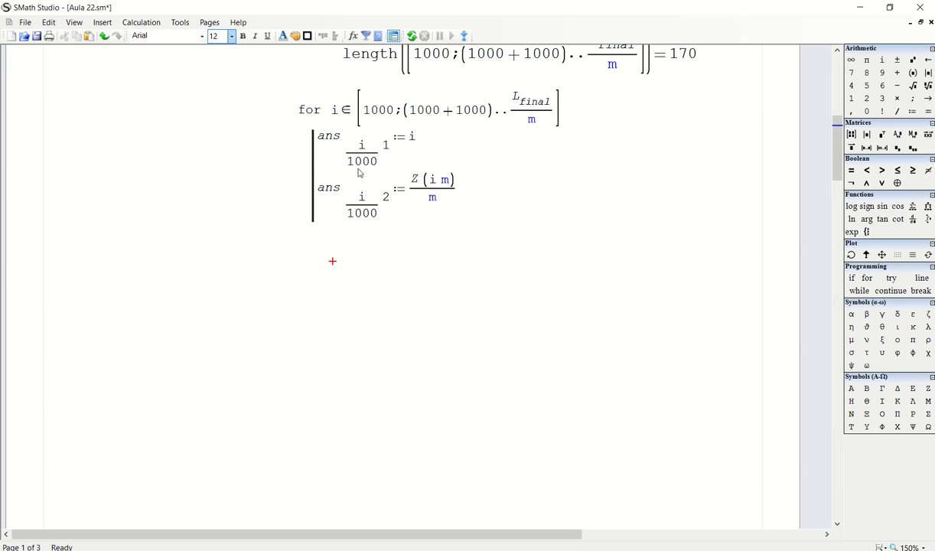
# Step: Insert an X-Y plot below the for loop with ans as its plotted data
pyautogui.click(315, 243)
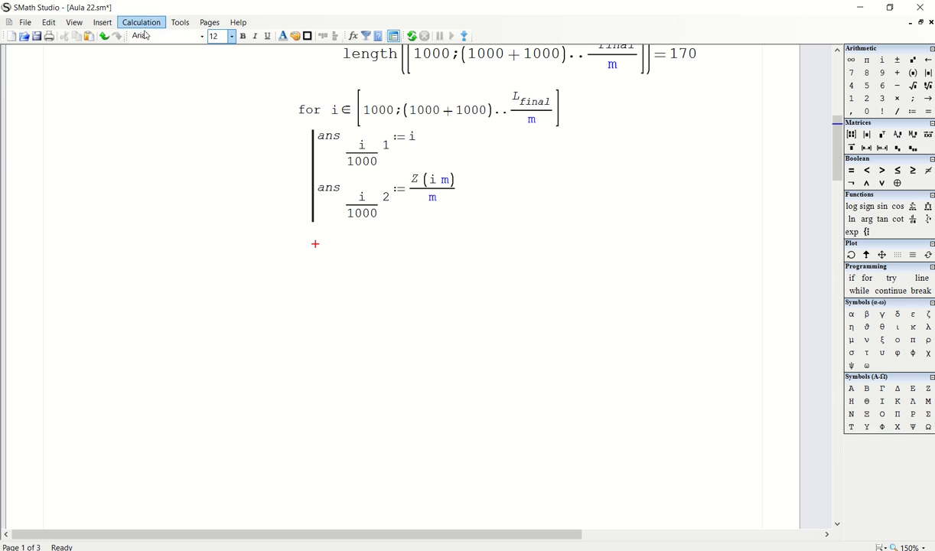
pyautogui.click(103, 22)
pyautogui.click(342, 261)
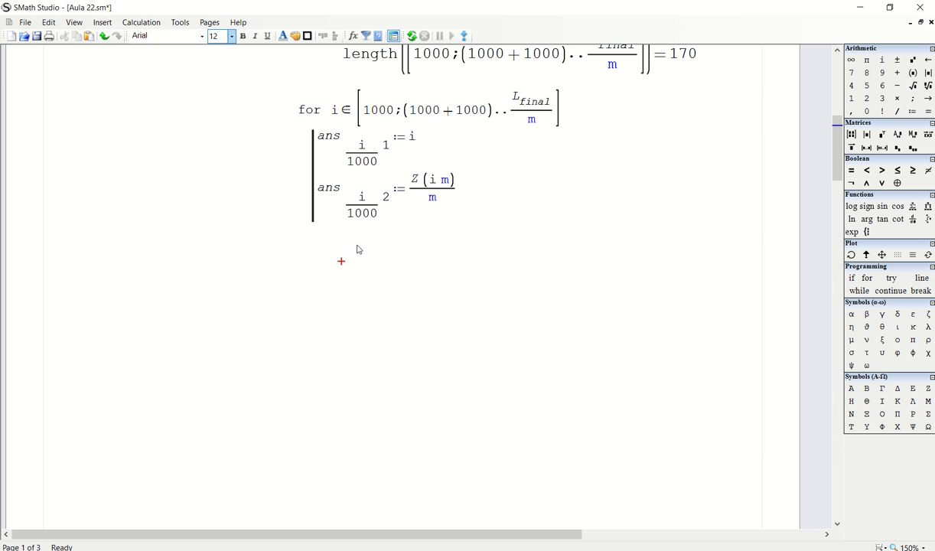
pyautogui.click(103, 22)
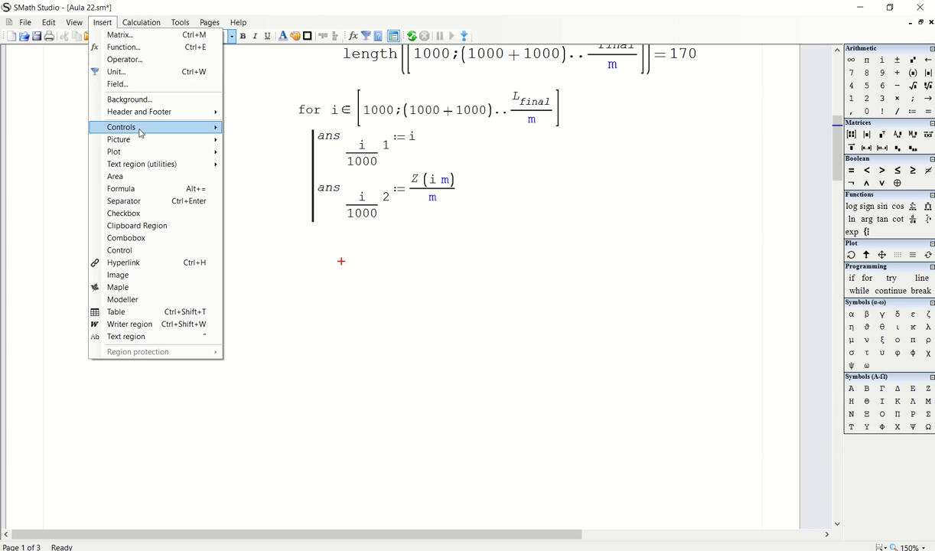
pyautogui.moveTo(166, 143)
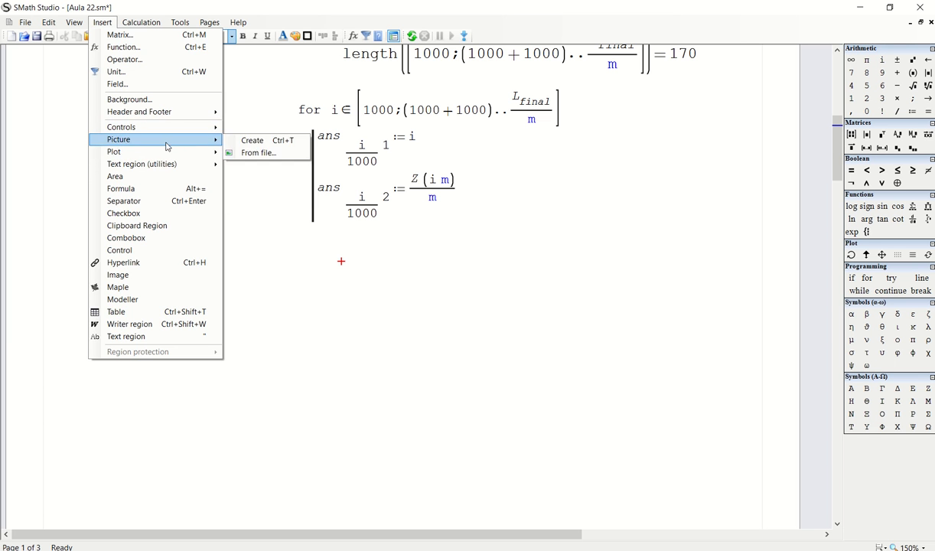
pyautogui.click(272, 176)
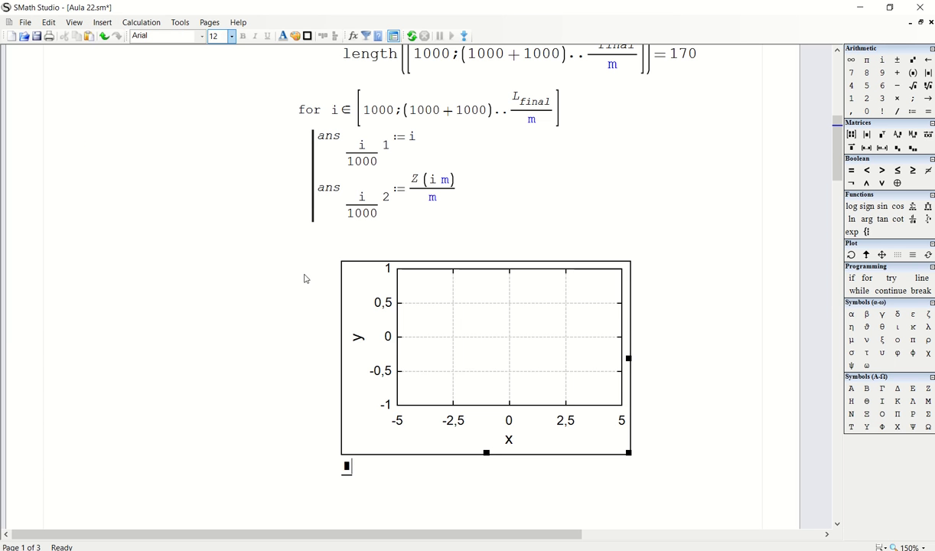
pyautogui.write('ans')
pyautogui.click(228, 306)
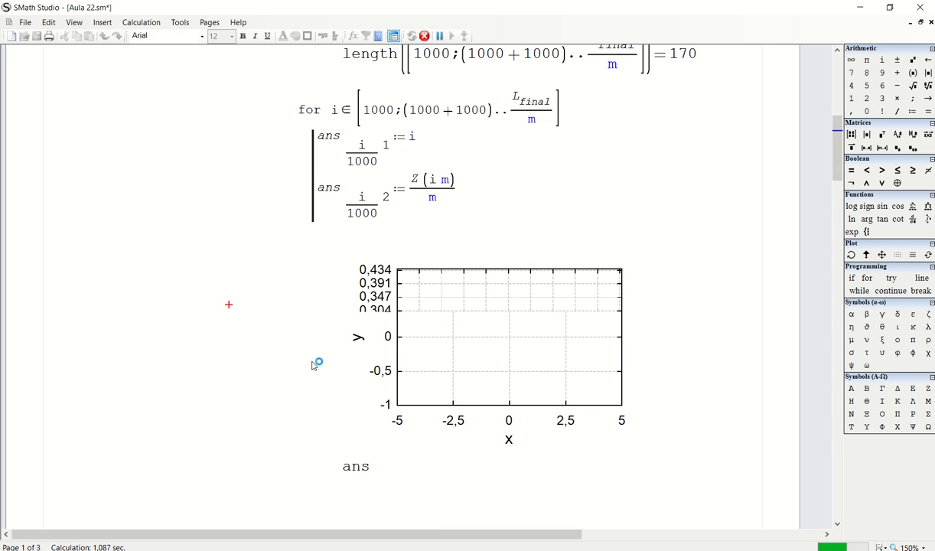
# Step: Rename the X-Y plot as Problema2 in its format settings and recalculate the worksheet
pyautogui.click(692, 340)
pyautogui.rightClick(567, 341)
pyautogui.click(641, 483)
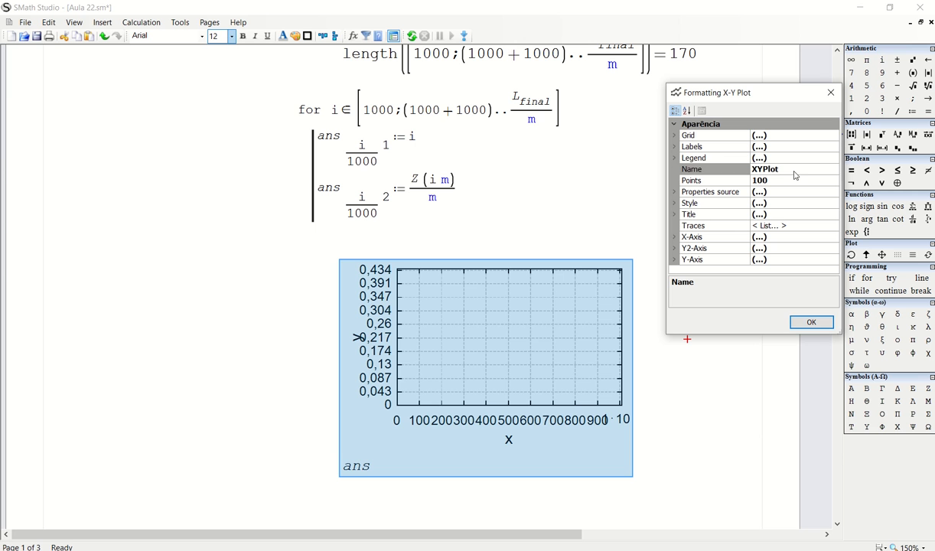
pyautogui.click(794, 170)
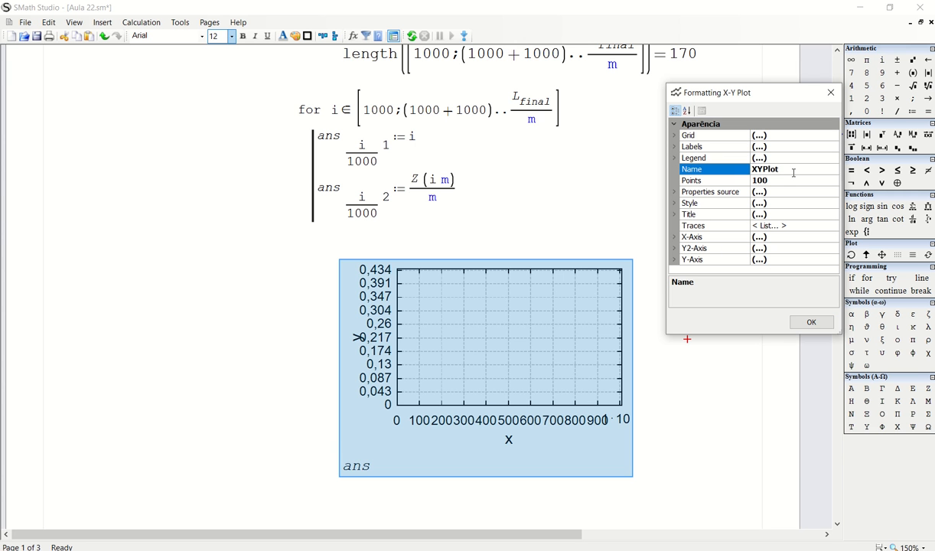
pyautogui.moveTo(793, 173); pyautogui.dragTo(740, 165)
pyautogui.write('Problema2')
pyautogui.click(825, 322)
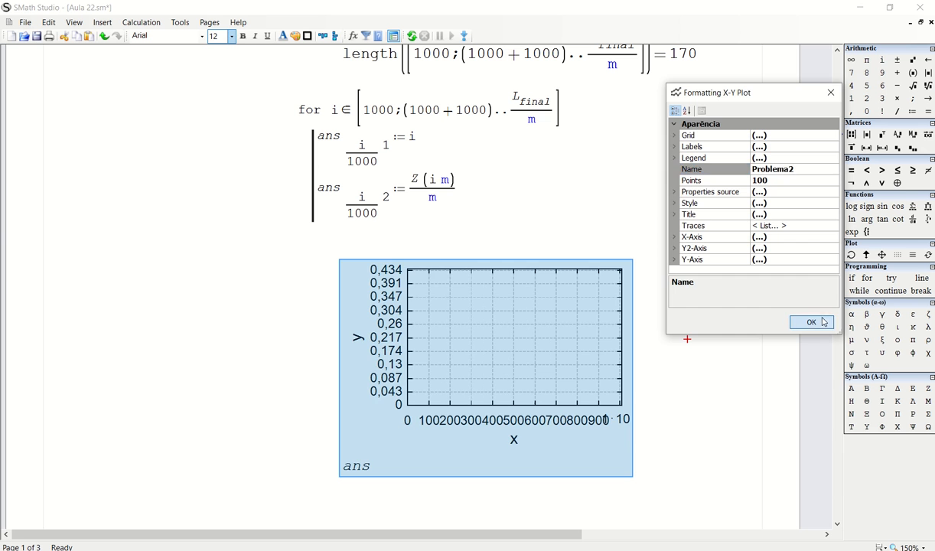
pyautogui.click(583, 201)
pyautogui.click(412, 36)
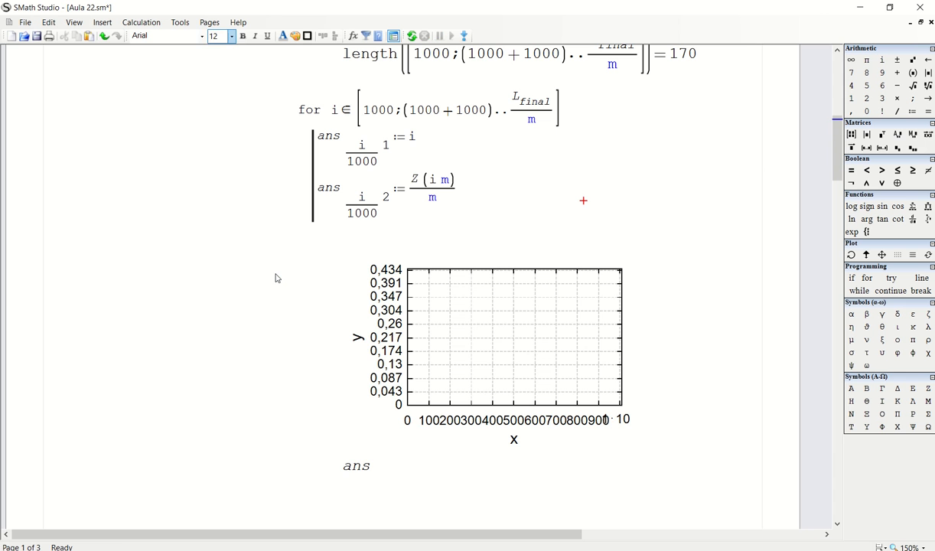
# Step: Delete the X-Y plot named Problema2 below the for loop
pyautogui.click(484, 335)
pyautogui.moveTo(681, 329); pyautogui.dragTo(503, 357)
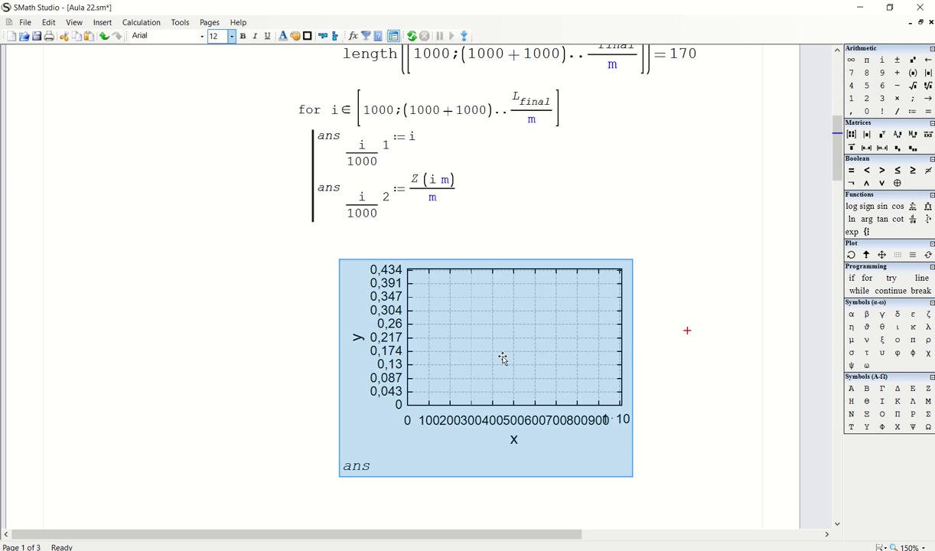
pyautogui.press('Delete')
# Step: Insert a fresh X-Y plot below the for loop and rename it XYPlot2 in its format settings
pyautogui.click(402, 287)
pyautogui.click(103, 22)
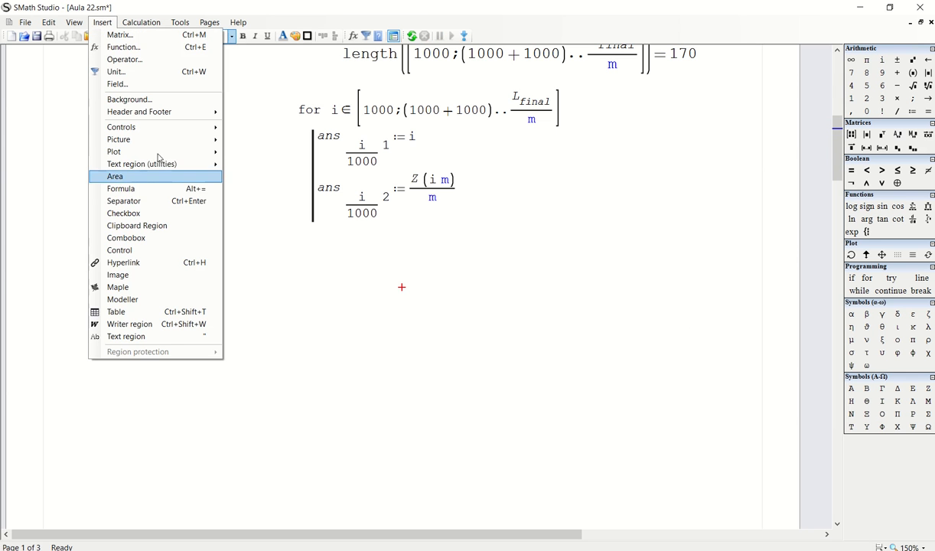
pyautogui.moveTo(163, 151)
pyautogui.click(252, 178)
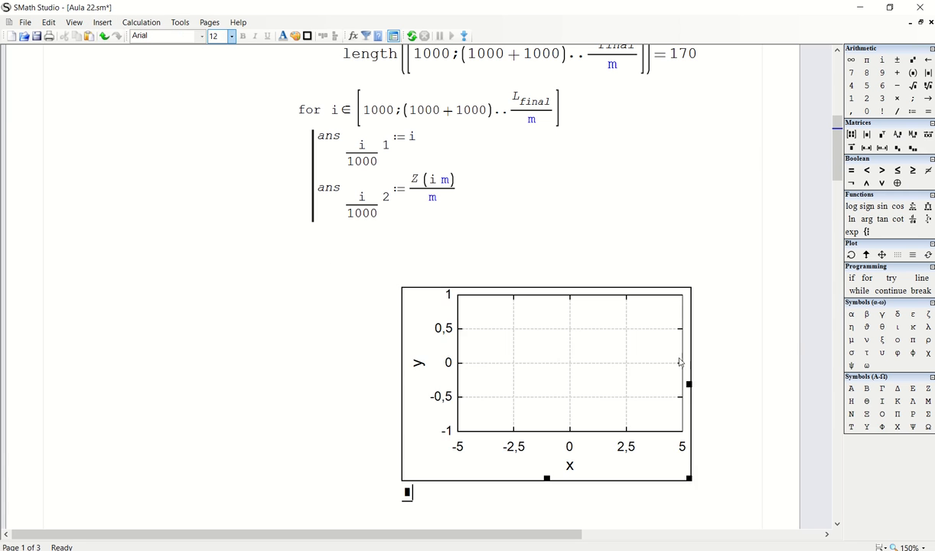
pyautogui.click(649, 361)
pyautogui.rightClick(649, 361)
pyautogui.click(677, 493)
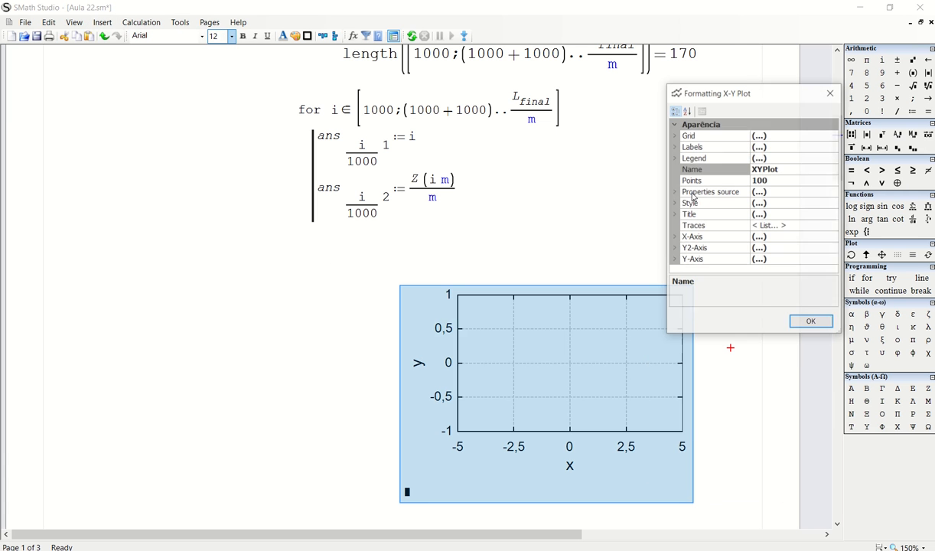
pyautogui.click(789, 170)
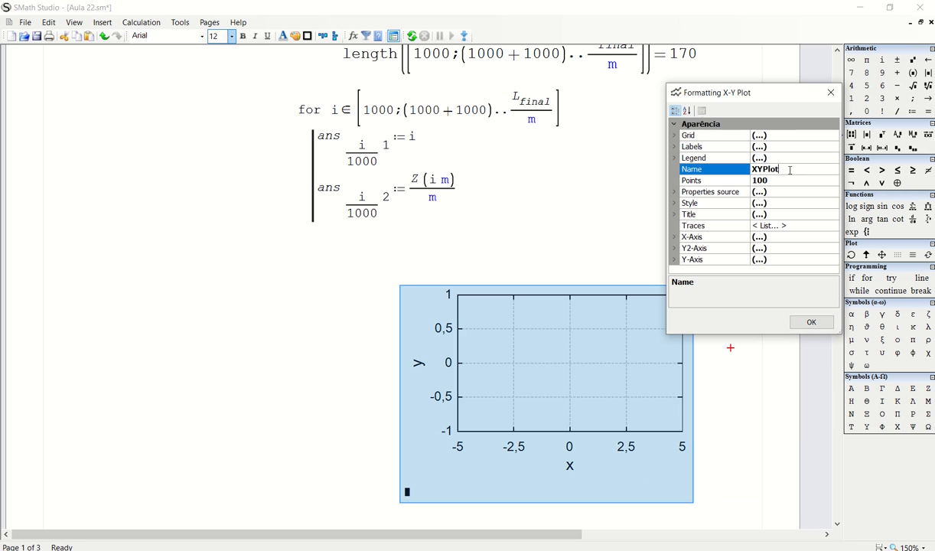
pyautogui.click(812, 322)
# Step: Align the plot beneath the for loop, copy ans from the loop into its data placeholder and recalculate the worksheet
pyautogui.moveTo(410, 287); pyautogui.dragTo(306, 251)
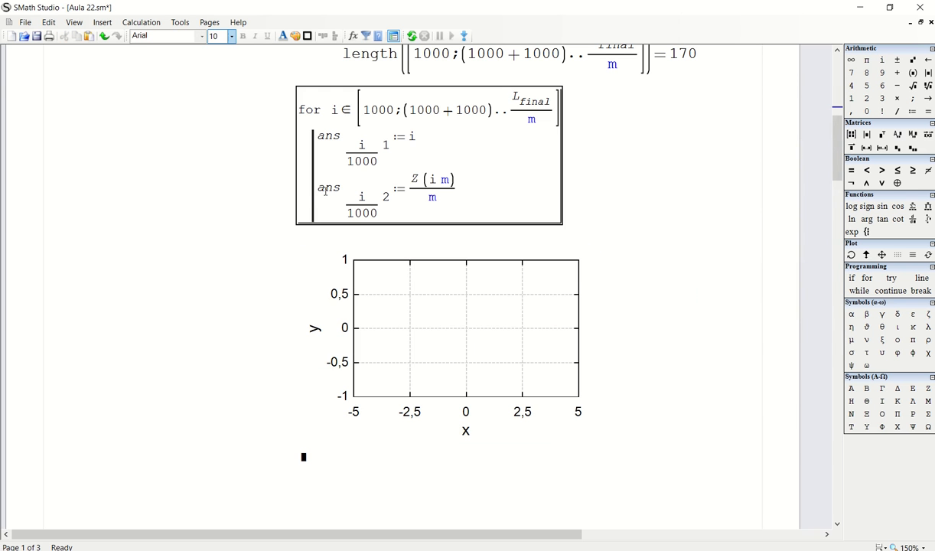
pyautogui.doubleClick(326, 190)
pyautogui.hotkey('ctrl', 'c')
pyautogui.click(306, 457)
pyautogui.hotkey('ctrl', 'v')
pyautogui.click(255, 382)
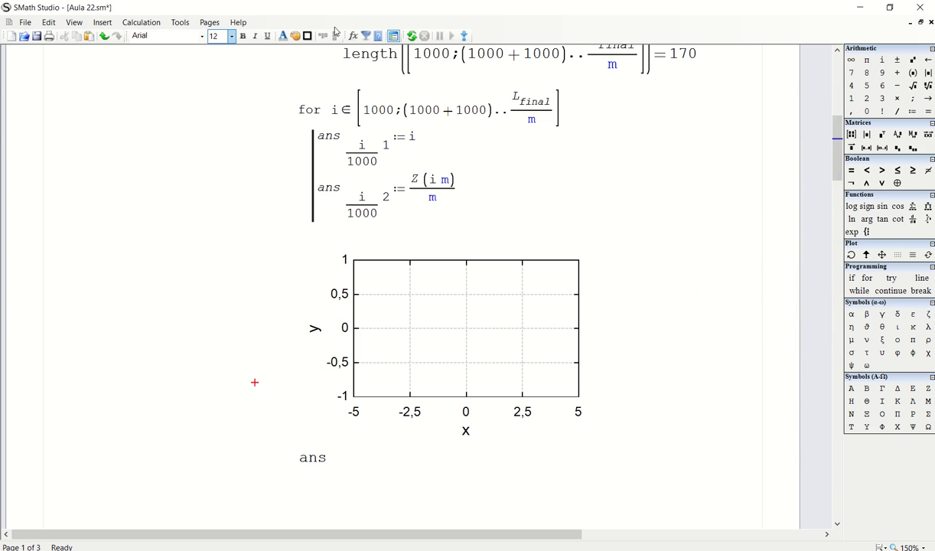
pyautogui.click(412, 35)
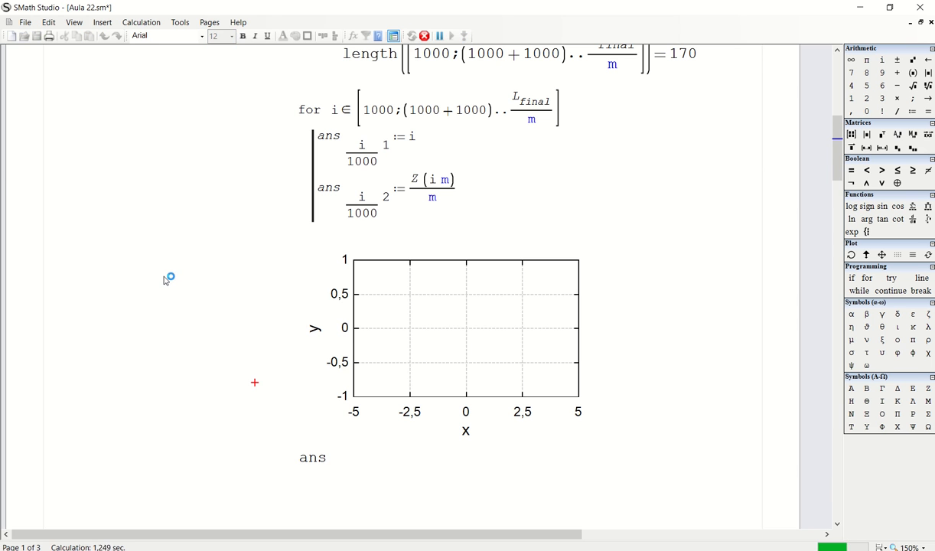
# Step: Zoom out and pan inside the plot to examine the ans curve
pyautogui.click(454, 361)
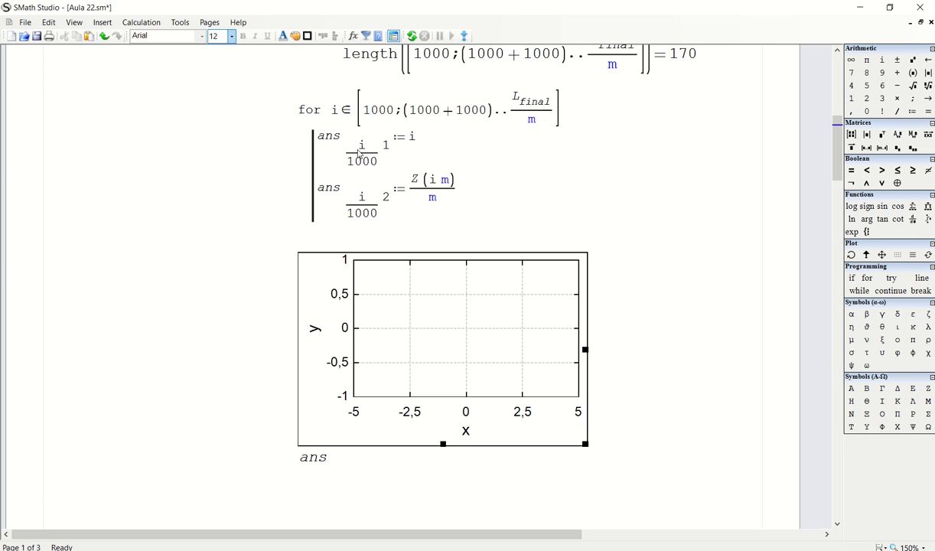
pyautogui.scroll(-10, 439, 334)
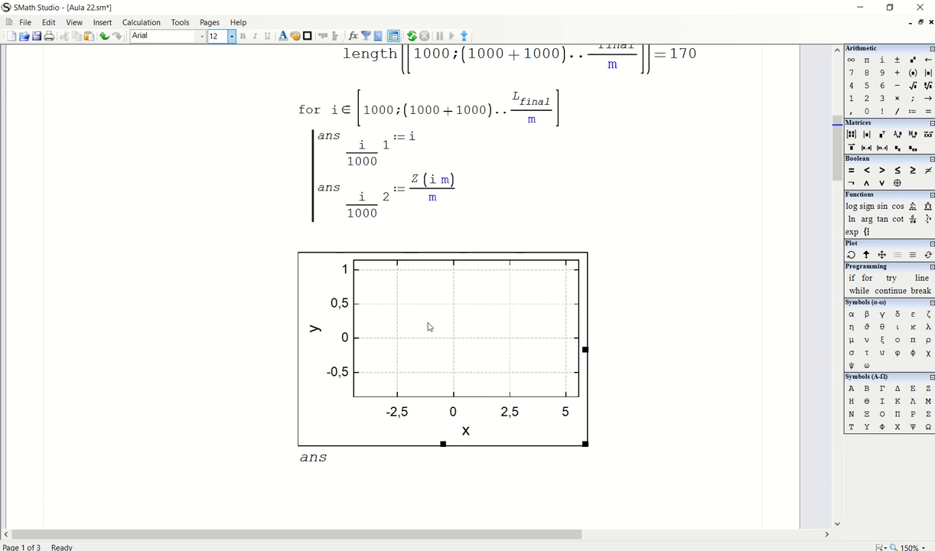
pyautogui.scroll(-8, 439, 334)
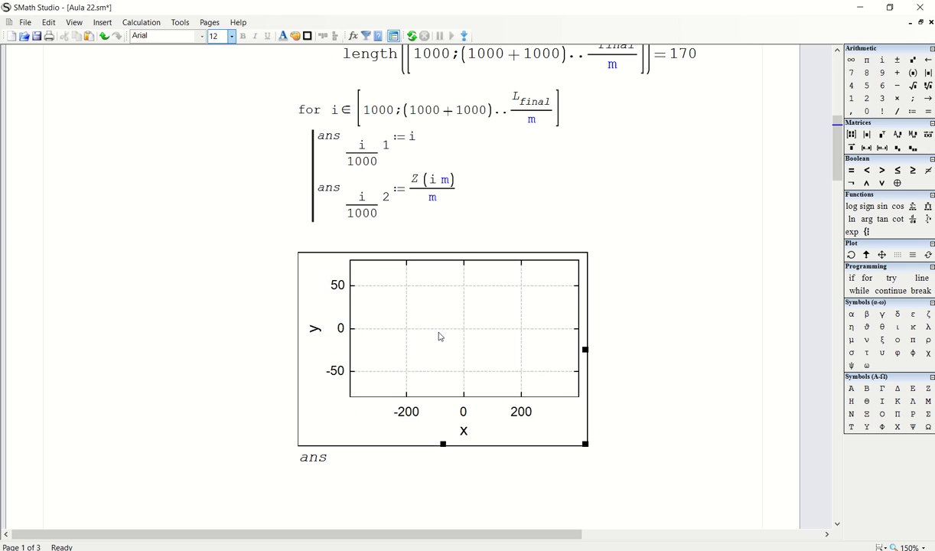
pyautogui.moveTo(493, 347); pyautogui.dragTo(563, 351)
pyautogui.scroll(-2, 454, 347)
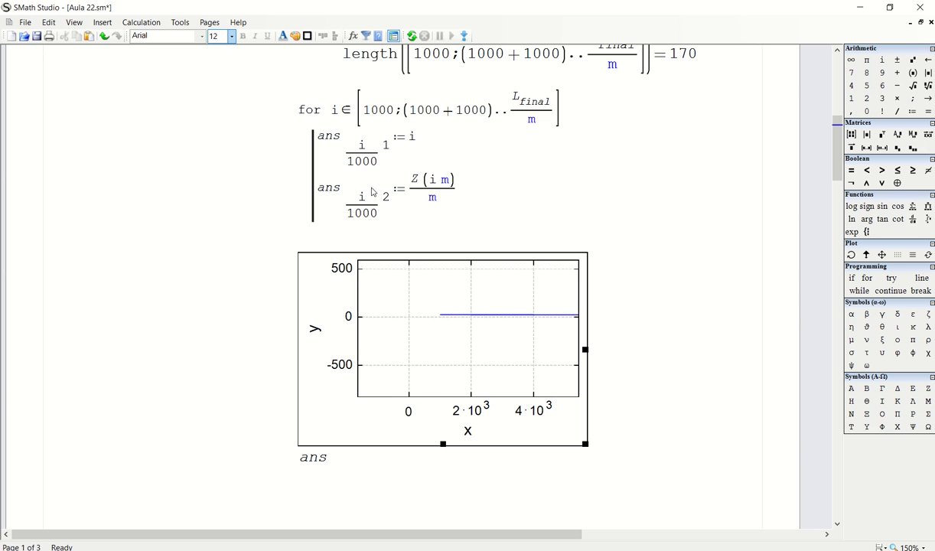
pyautogui.moveTo(518, 350); pyautogui.dragTo(229, 375)
pyautogui.scroll(-5, 511, 362)
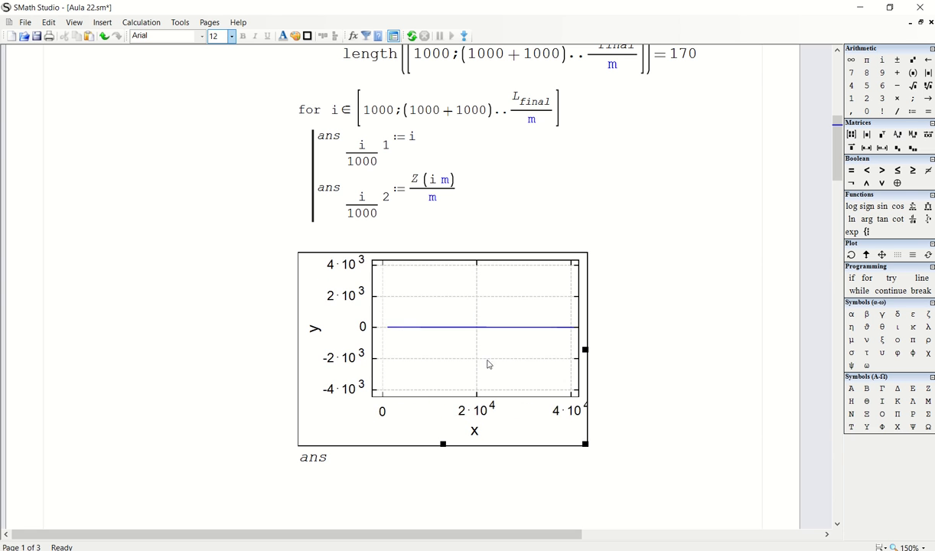
pyautogui.scroll(4, 488, 364)
pyautogui.click(626, 220)
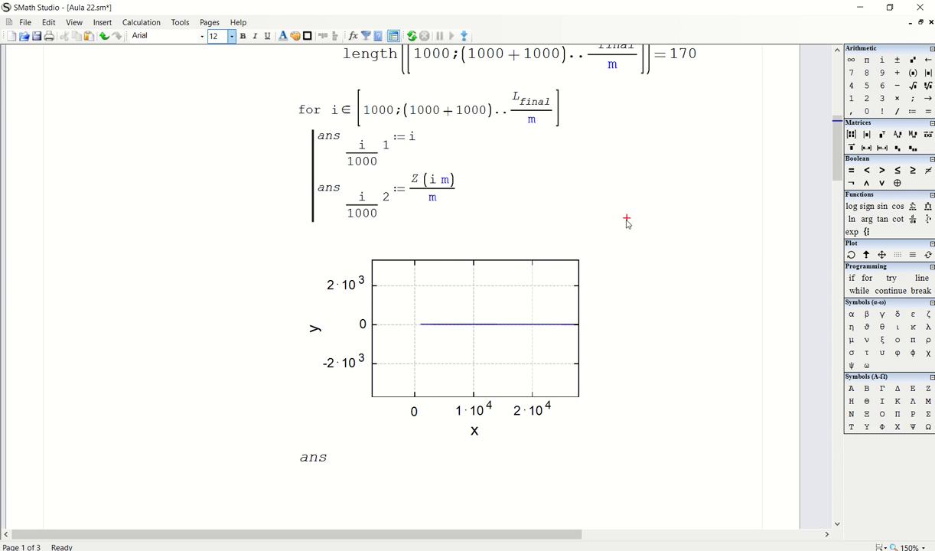
# Step: Copy the settings definition with its setprop lines from the Problema 1 area, and collapse that area again
pyautogui.scroll(10, 624, 230)
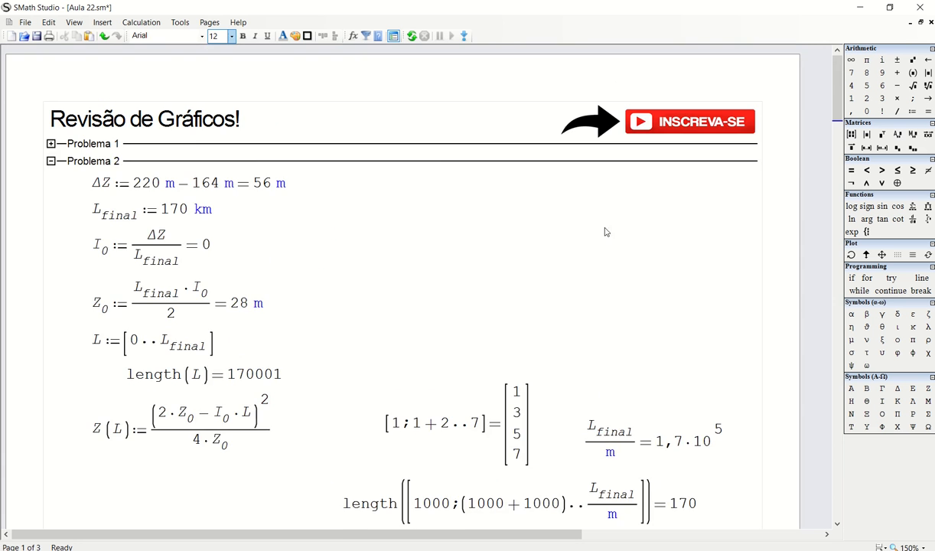
pyautogui.click(51, 143)
pyautogui.scroll(-2, 209, 264)
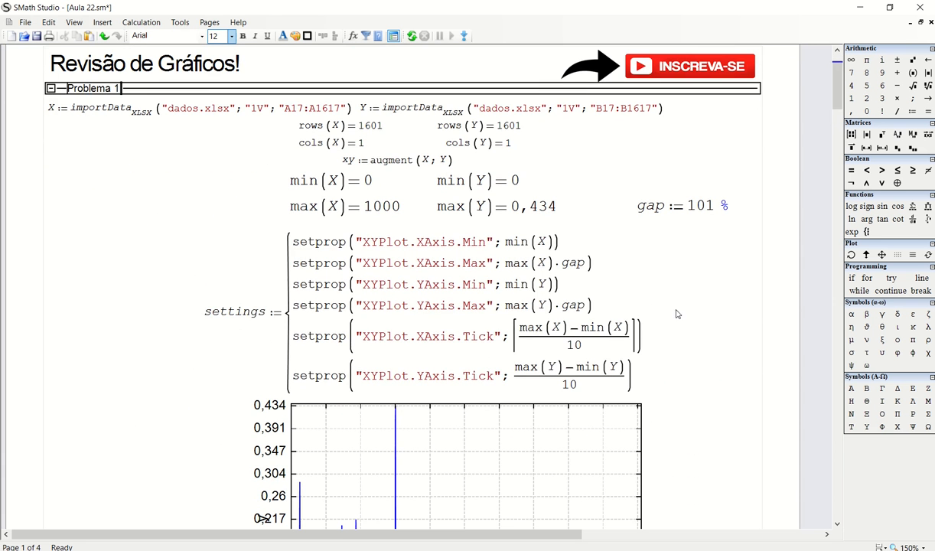
pyautogui.moveTo(675, 313); pyautogui.dragTo(378, 310)
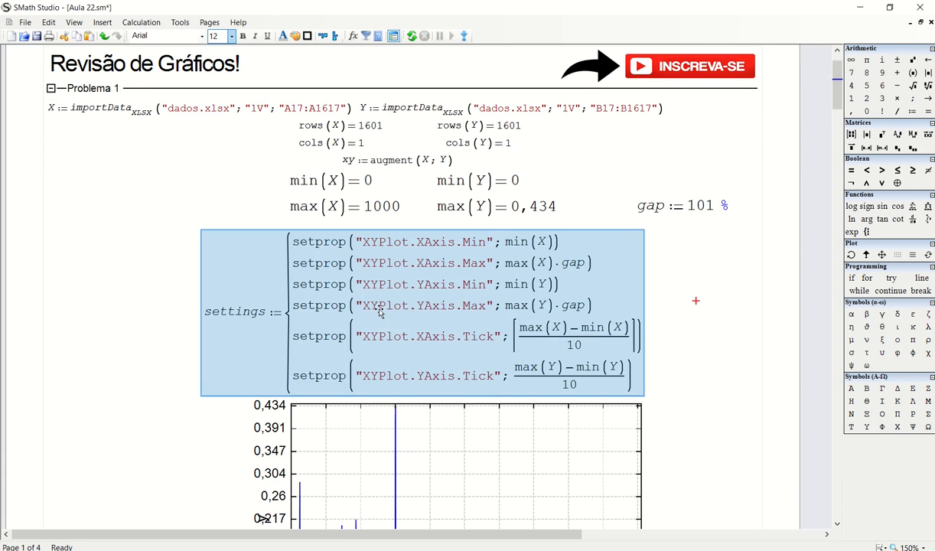
pyautogui.click(50, 88)
# Step: Move the plot further down to make room below the for loop and switch the page display to No bounds
pyautogui.scroll(-10, 286, 263)
pyautogui.scroll(-3, 314, 280)
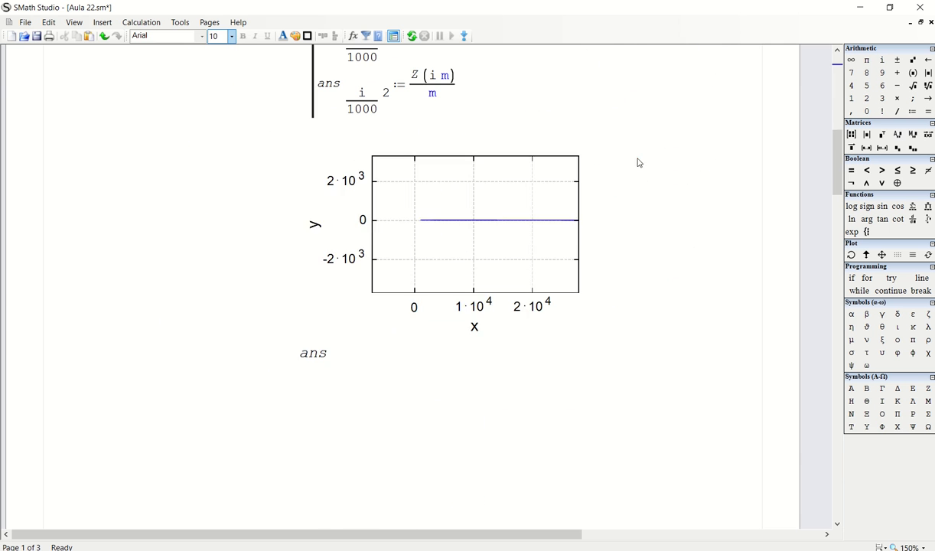
pyautogui.moveTo(635, 157); pyautogui.dragTo(468, 209)
pyautogui.press('Delete')
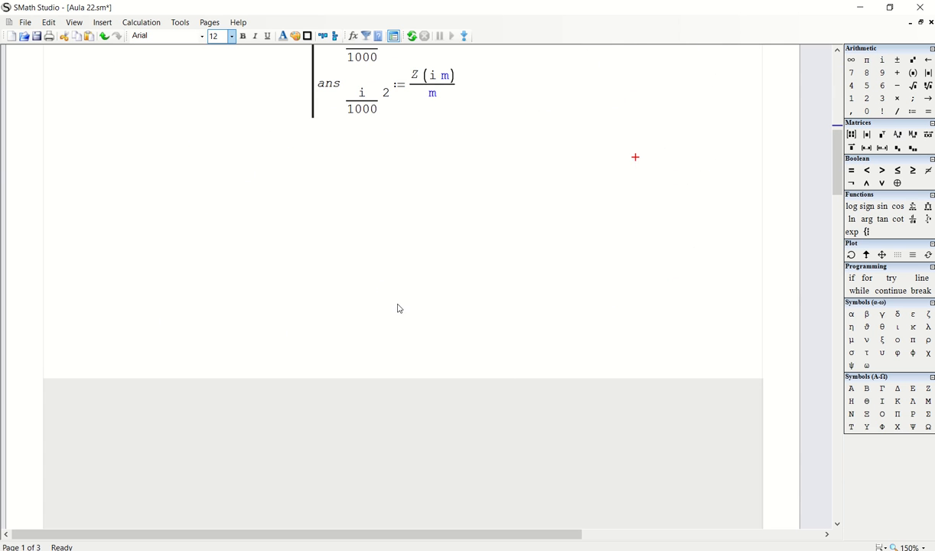
pyautogui.click(880, 547)
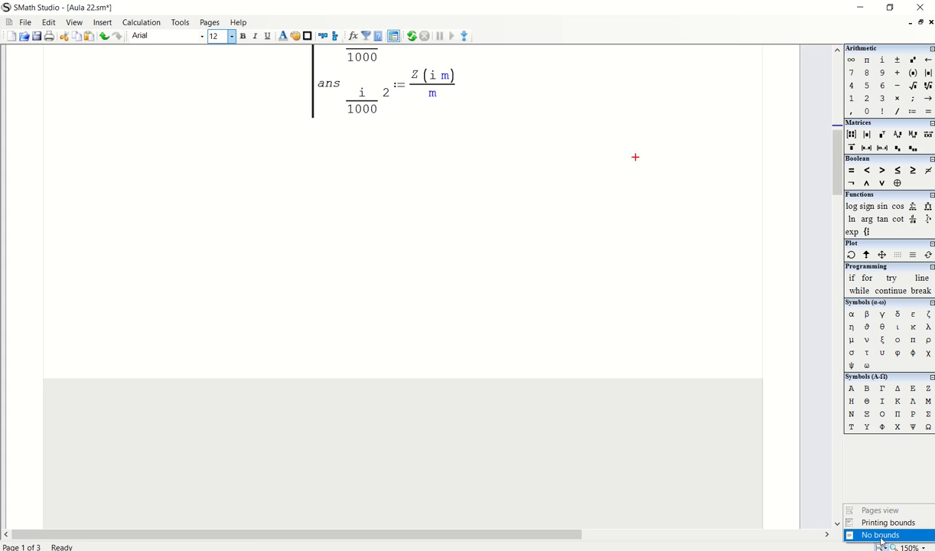
pyautogui.click(881, 535)
# Step: Paste the settings definition beneath the for loop, reposition it, and move the plot up directly below it
pyautogui.hotkey('ctrl', 'v')
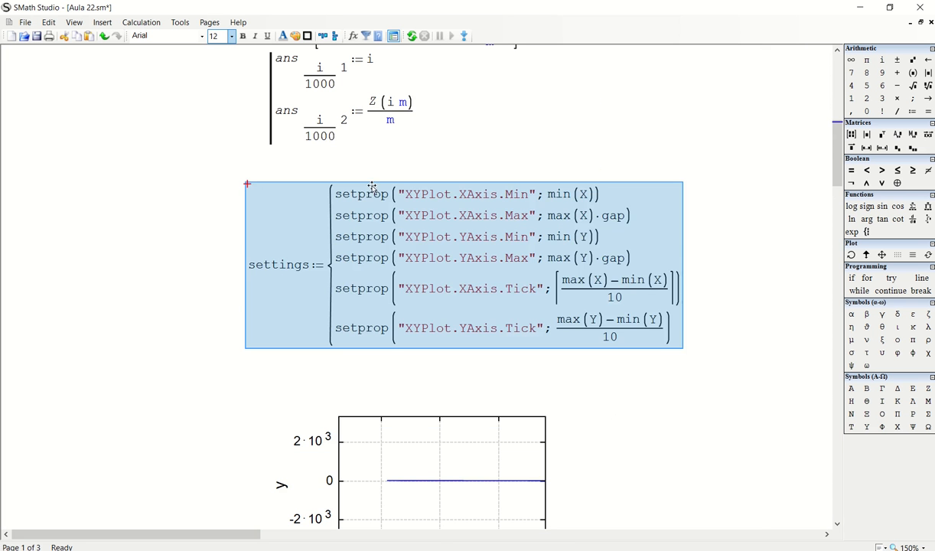
pyautogui.click(696, 235)
pyautogui.click(627, 399)
pyautogui.moveTo(505, 438); pyautogui.dragTo(506, 387)
pyautogui.click(610, 383)
# Step: Open the format options of the plot below the settings block
pyautogui.moveTo(564, 411); pyautogui.dragTo(662, 400)
pyautogui.rightClick(496, 401)
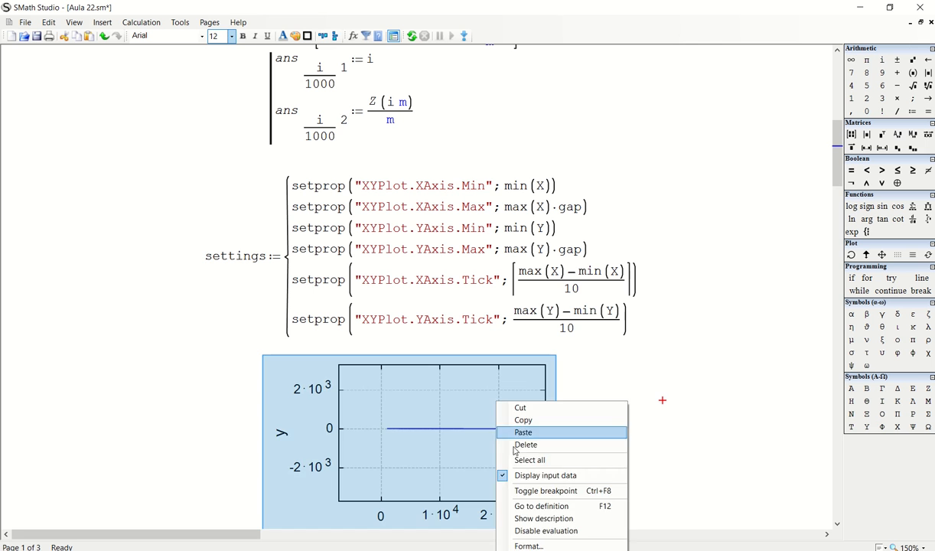
pyautogui.click(532, 545)
# Step: Change the plot name from XYPlot to XYPlot2 in all six setprop lines of the settings block
pyautogui.click(401, 186)
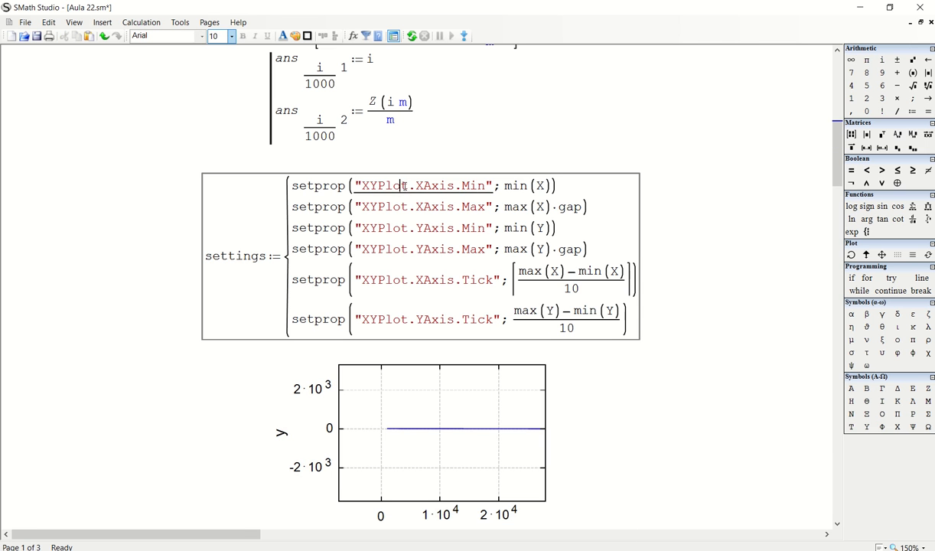
pyautogui.write('2')
pyautogui.click(407, 207)
pyautogui.write('2')
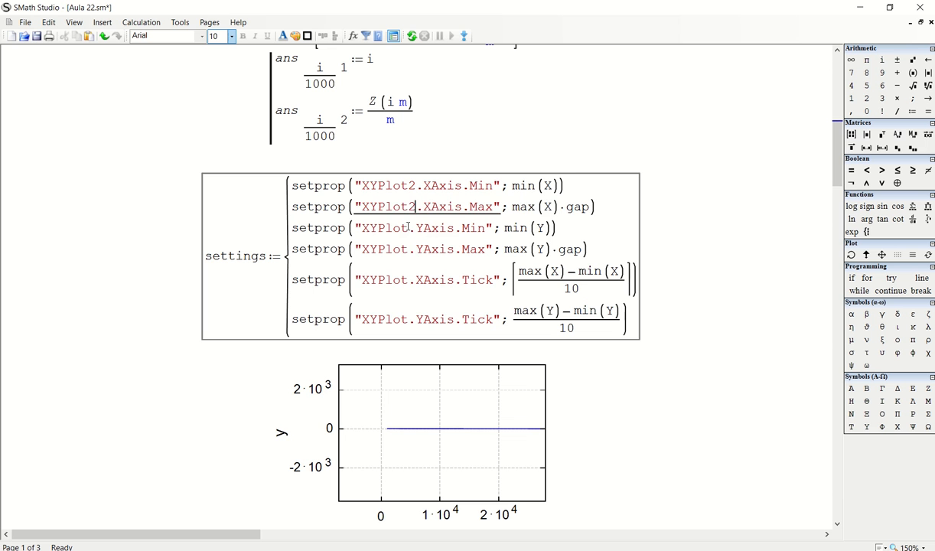
pyautogui.click(408, 227)
pyautogui.write('2')
pyautogui.click(411, 249)
pyautogui.write('2')
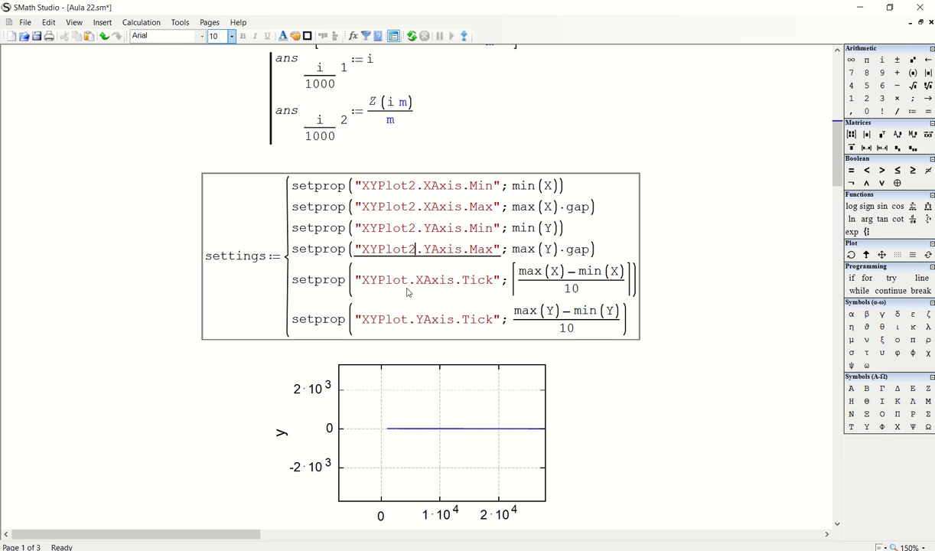
pyautogui.click(411, 280)
pyautogui.write('2')
pyautogui.press('Down')
pyautogui.write('2')
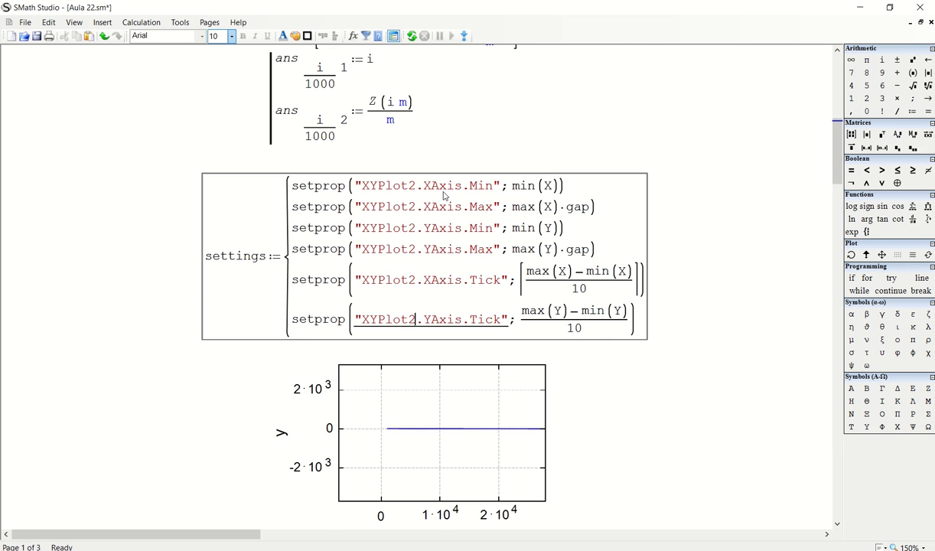
# Step: Replace min(X) in the XAxis.Min line of the settings block with an empty min function
pyautogui.scroll(3, 444, 196)
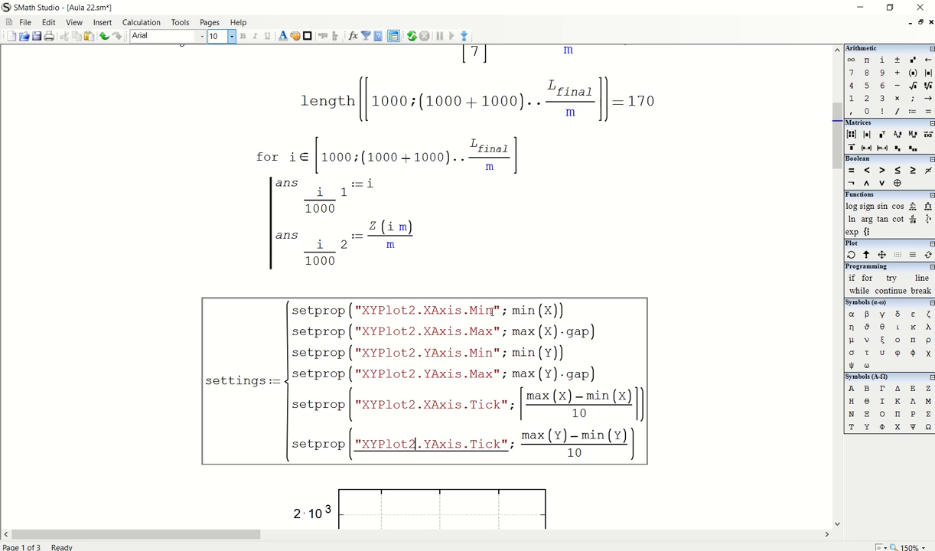
pyautogui.doubleClick(287, 237)
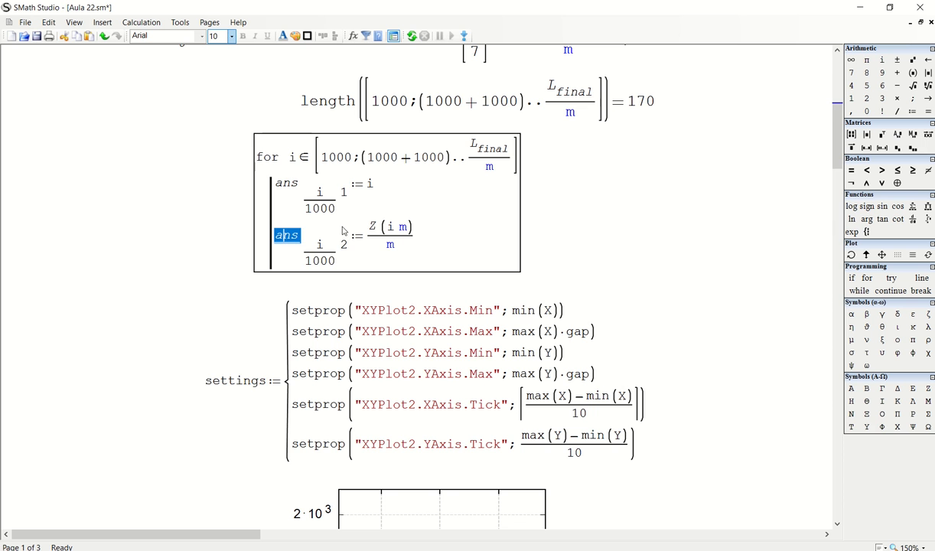
pyautogui.doubleClick(519, 309)
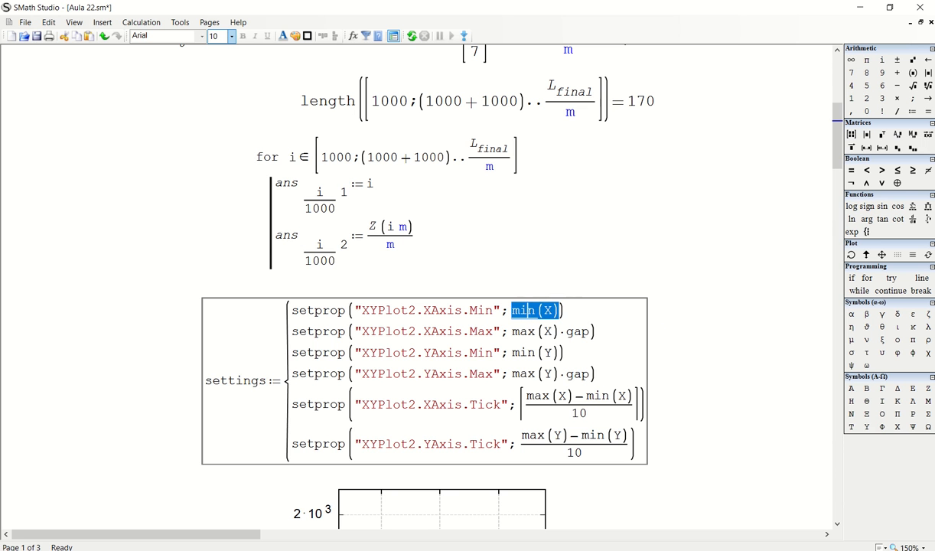
pyautogui.write('min')
pyautogui.press('BackSpace')
pyautogui.press('BackSpace')
pyautogui.press('BackSpace')
pyautogui.press('BackSpace')
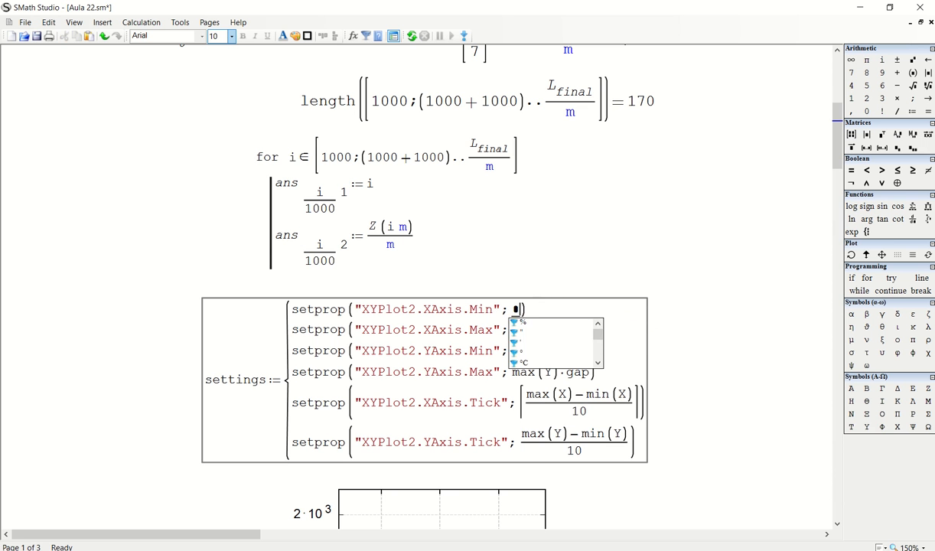
pyautogui.write('min(')
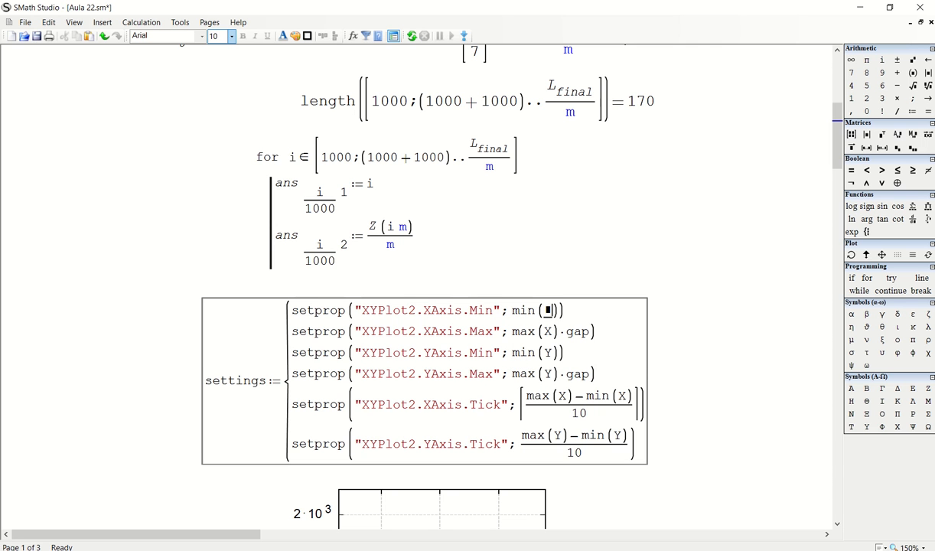
# Step: Insert the submatrix function as the argument of min in the XAxis.Min line
pyautogui.write('ans')
pyautogui.press('BackSpace')
pyautogui.press('BackSpace')
pyautogui.press('BackSpace')
pyautogui.write('subma')
pyautogui.press('Return')
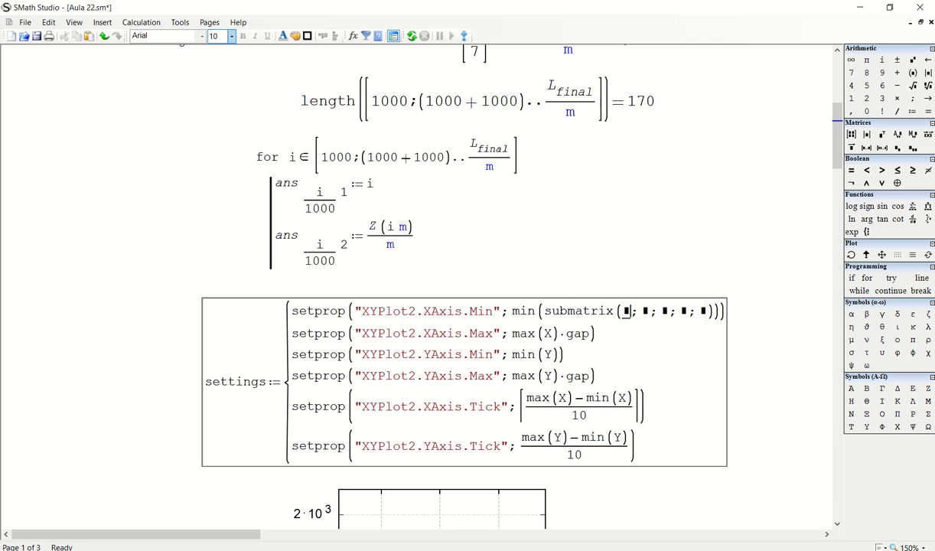
# Step: Move the settings block further left and enter ans and 1 as the first two submatrix arguments
pyautogui.click(731, 282)
pyautogui.moveTo(696, 300); pyautogui.dragTo(619, 291)
pyautogui.click(550, 302)
pyautogui.write('ans')
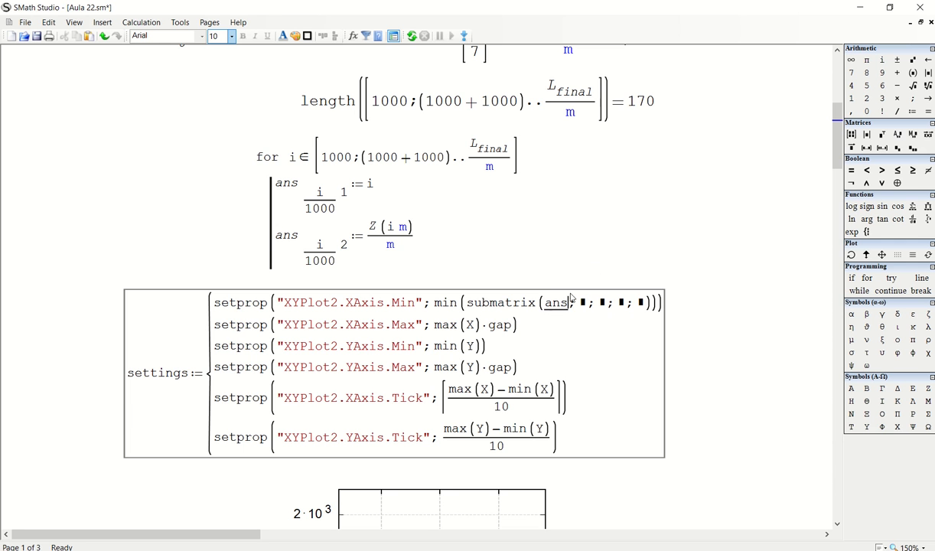
pyautogui.click(582, 303)
pyautogui.write('1')
pyautogui.press('Tab')
pyautogui.write('length')
pyautogui.press('Return')
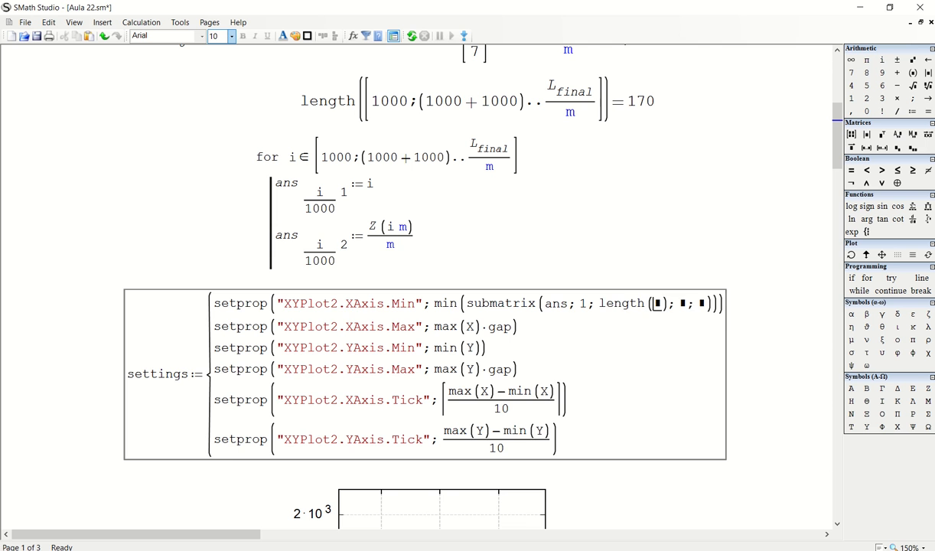
pyautogui.press('BackSpace')
pyautogui.press('BackSpace')
pyautogui.press('BackSpace')
pyautogui.press('BackSpace')
pyautogui.press('BackSpace')
pyautogui.press('BackSpace')
pyautogui.press('BackSpace')
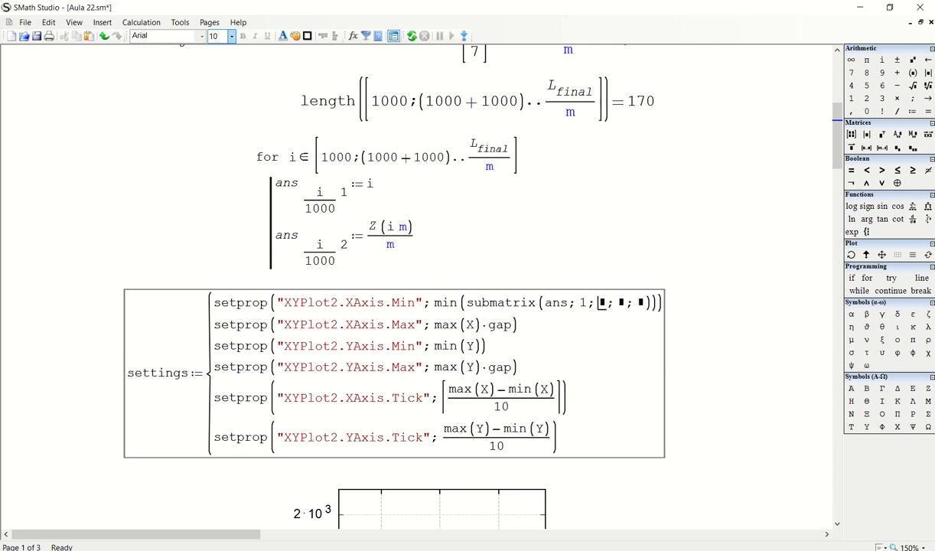
# Step: Complete the submatrix in the XAxis.Min line with rows(ans) as the end row and 1; 1 as the column range
pyautogui.write('rows')
pyautogui.press('Return')
pyautogui.write('ans')
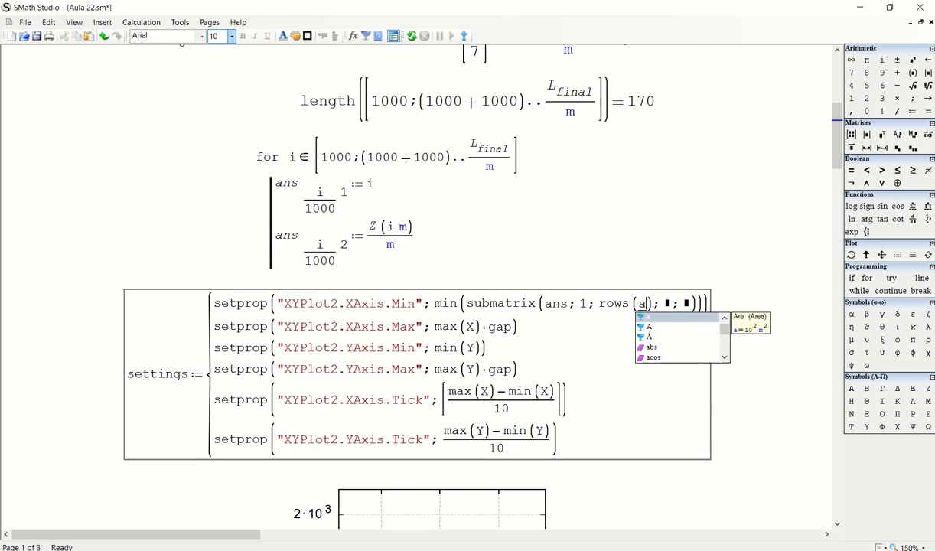
pyautogui.click(681, 303)
pyautogui.write('1')
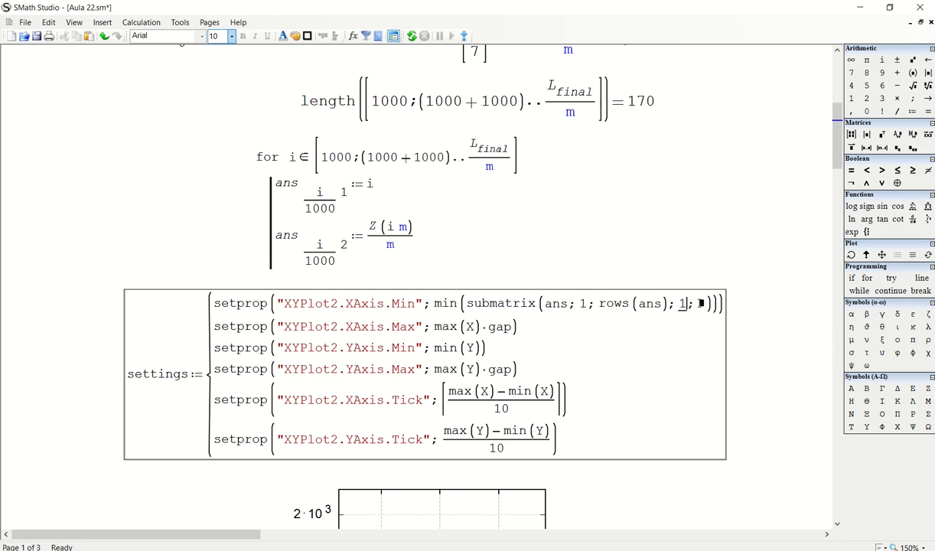
pyautogui.press('Tab')
pyautogui.write('1')
# Step: Copy the XAxis.Min expression over max(X) in the XAxis.Max line and change its function to max
pyautogui.click(463, 306)
pyautogui.doubleClick(450, 305)
pyautogui.hotkey('ctrl', 'c')
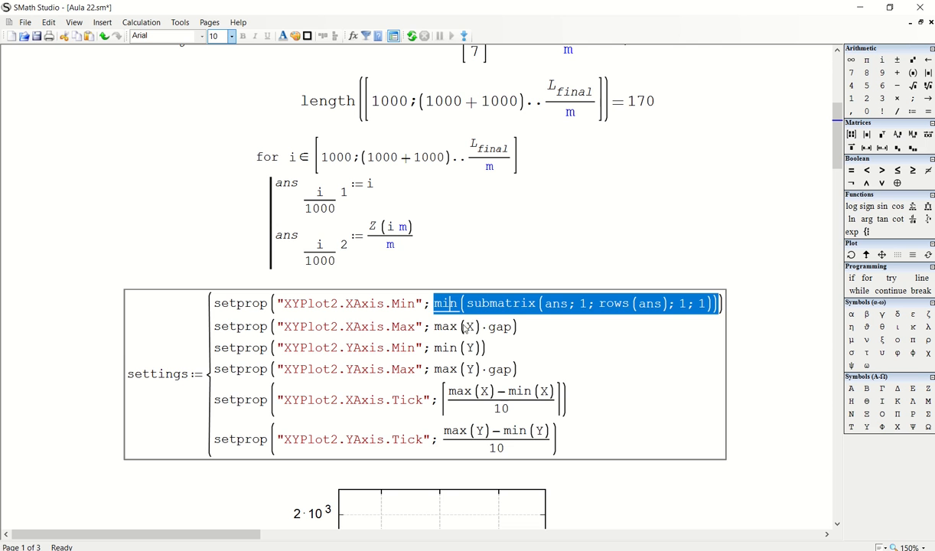
pyautogui.doubleClick(454, 326)
pyautogui.hotkey('ctrl', 'v')
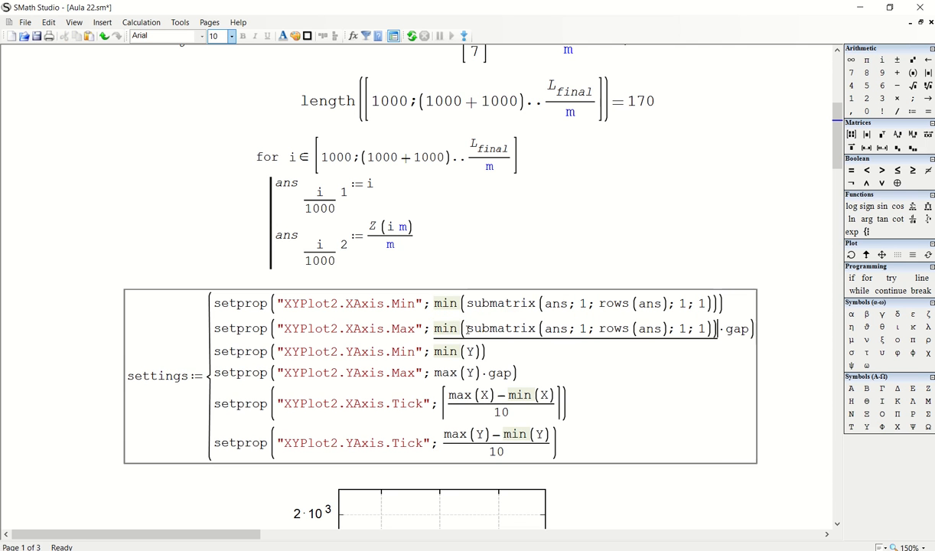
pyautogui.doubleClick(454, 329)
pyautogui.write('max')
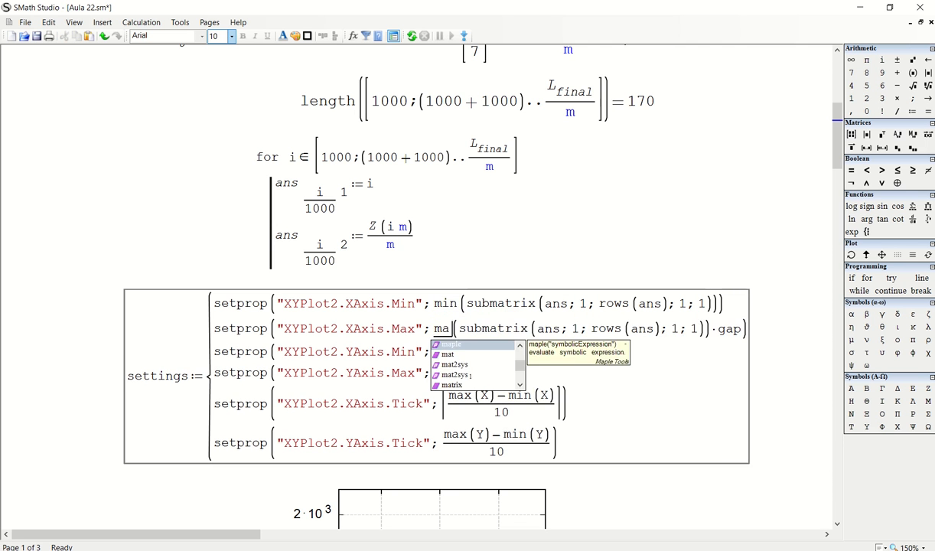
pyautogui.click(558, 265)
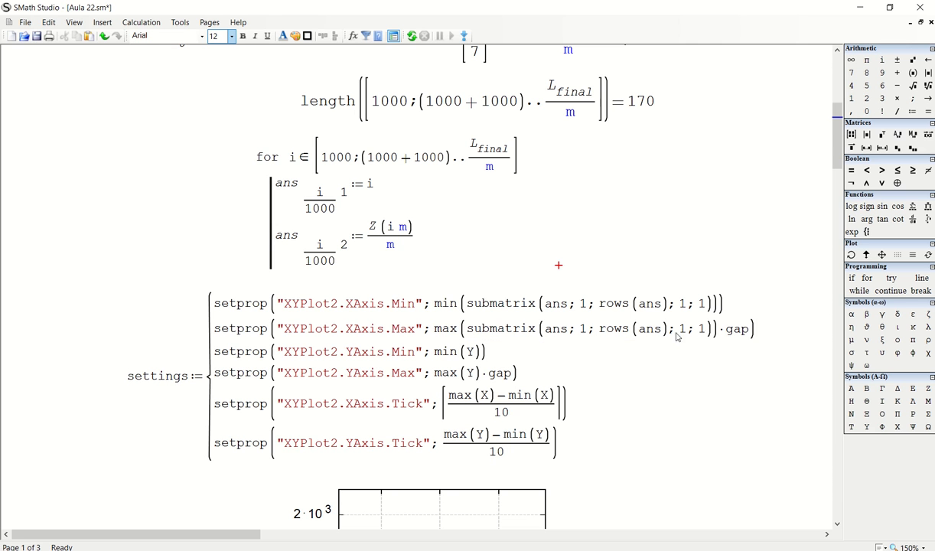
# Step: Replace min(Y) in the YAxis.Min line with the XAxis.Min expression, using columns 2; 2
pyautogui.doubleClick(436, 304)
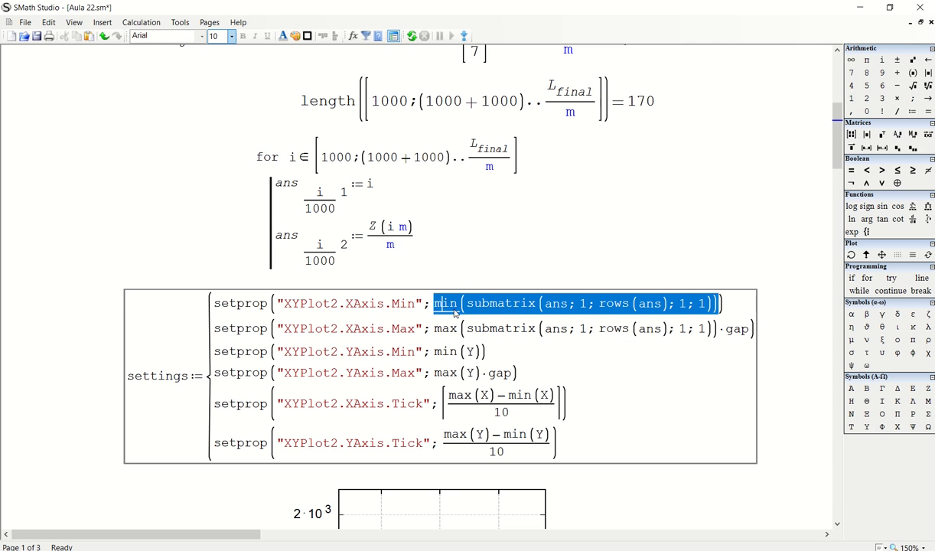
pyautogui.hotkey('ctrl', 'c')
pyautogui.doubleClick(456, 354)
pyautogui.hotkey('ctrl', 'v')
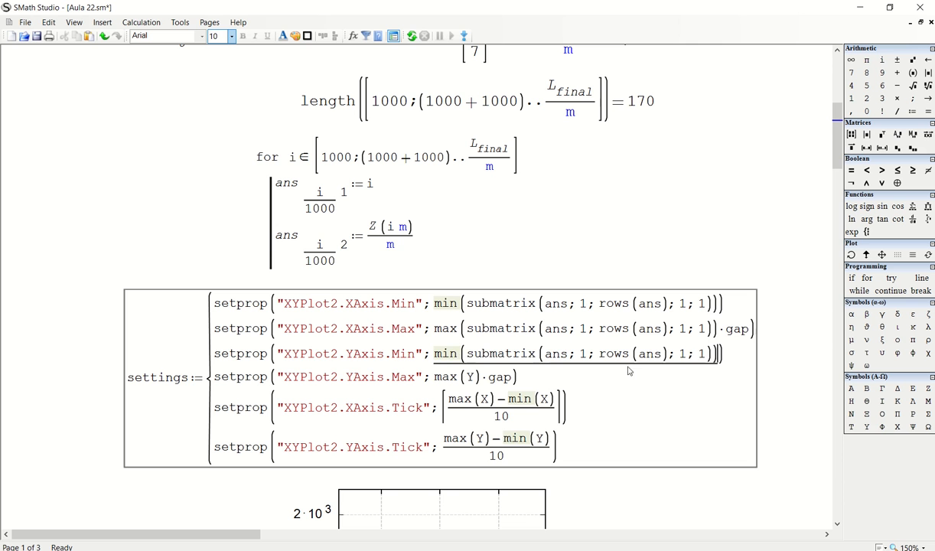
pyautogui.doubleClick(685, 355)
pyautogui.write('2')
pyautogui.doubleClick(703, 355)
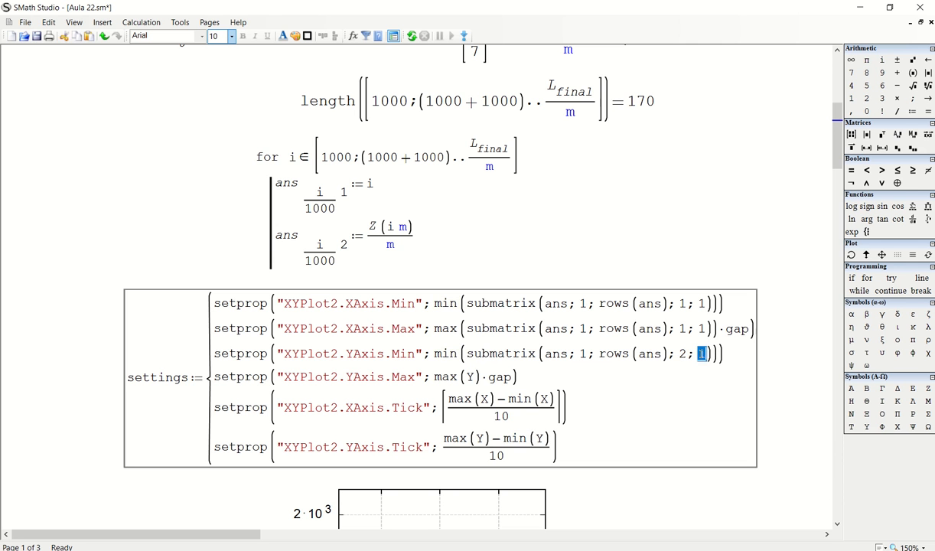
pyautogui.write('2')
# Step: Copy the YAxis.Min expression over max(Y) in the YAxis.Max line and change its function to max
pyautogui.doubleClick(457, 354)
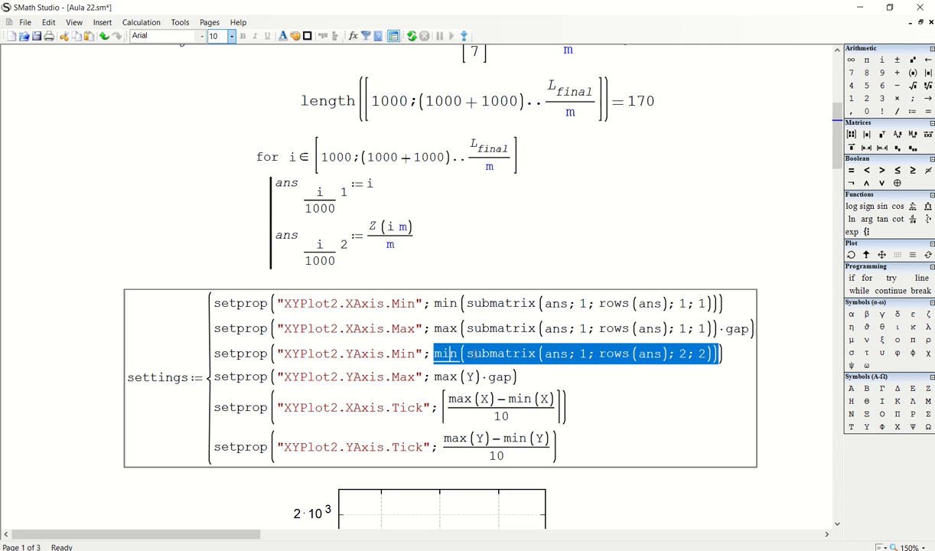
pyautogui.hotkey('ctrl', 'c')
pyautogui.doubleClick(446, 376)
pyautogui.hotkey('ctrl', 'v')
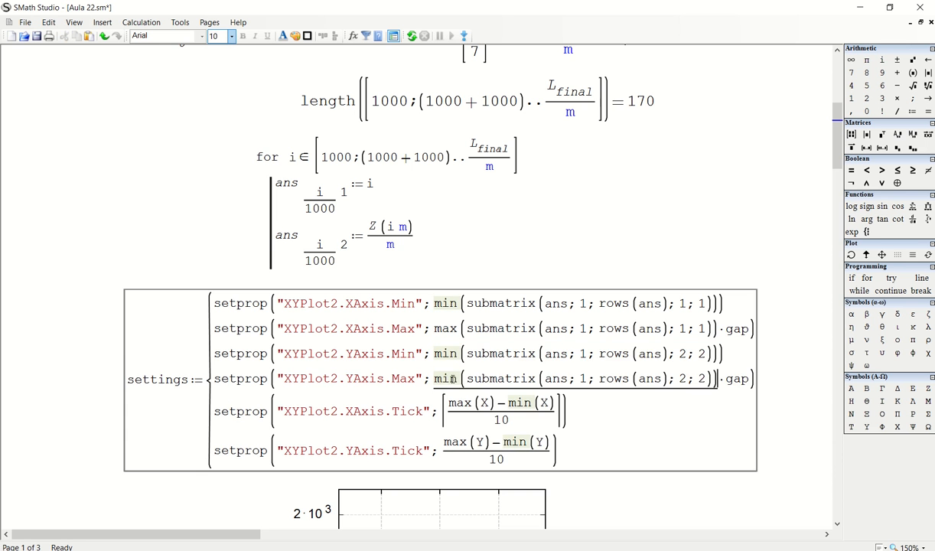
pyautogui.press('BackSpace')
pyautogui.press('BackSpace')
pyautogui.write('ax')
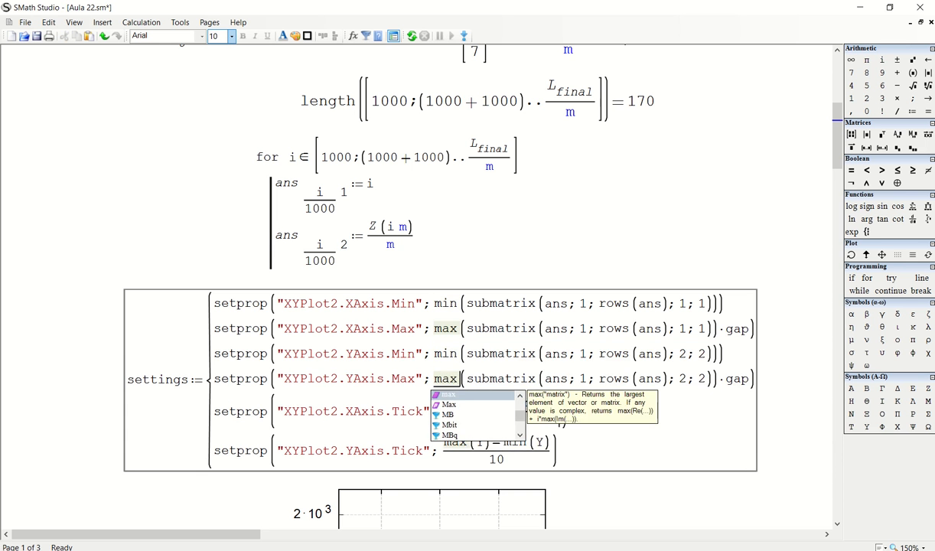
pyautogui.click(575, 273)
# Step: Insert blank lines between the for loop and the settings block to make room for new definitions
pyautogui.scroll(-3, 548, 376)
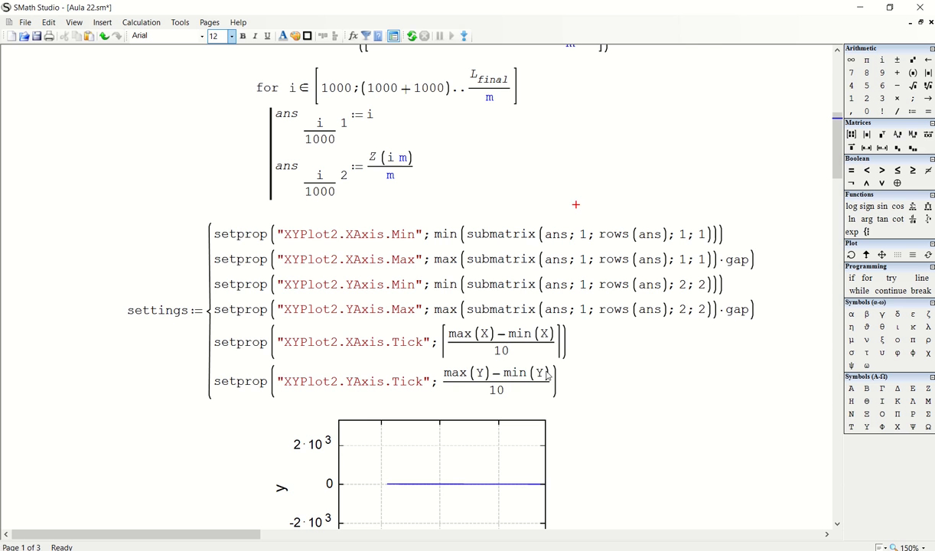
pyautogui.press('Return')
pyautogui.press('Return')
pyautogui.press('Return')
pyautogui.press('Return')
pyautogui.press('Return')
pyautogui.press('Return')
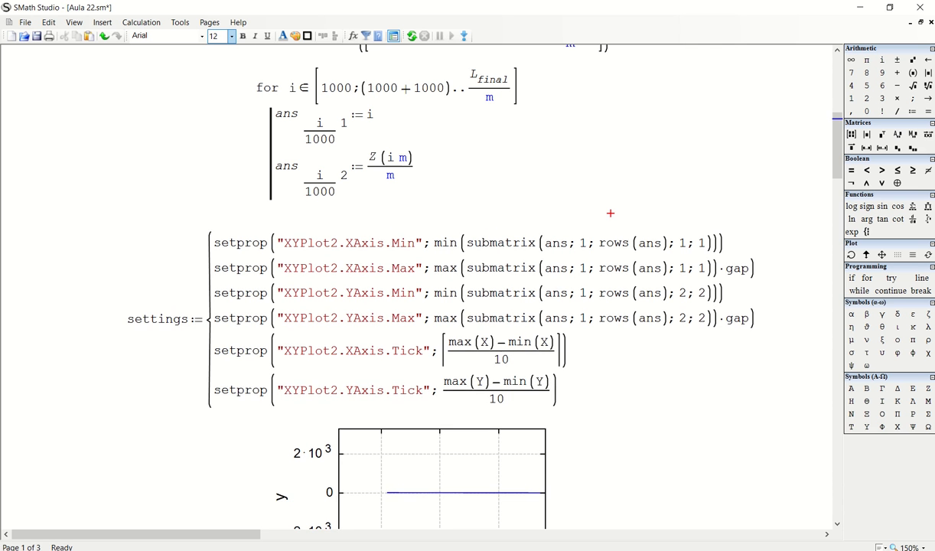
# Step: Define minx above the settings block with the min(submatrix(ans; 1; rows(ans); 1; 1)) expression cut from the XAxis.Min line
pyautogui.click(212, 230)
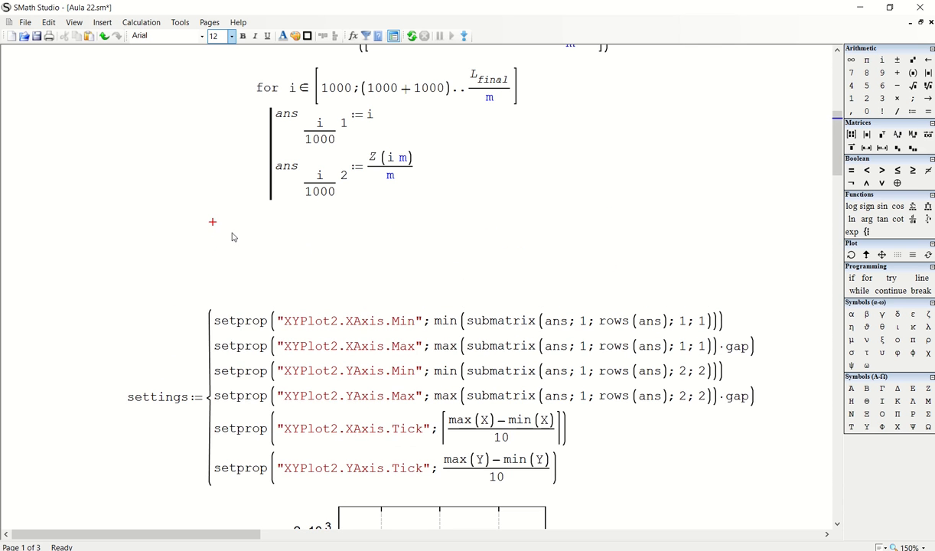
pyautogui.write('minx:=')
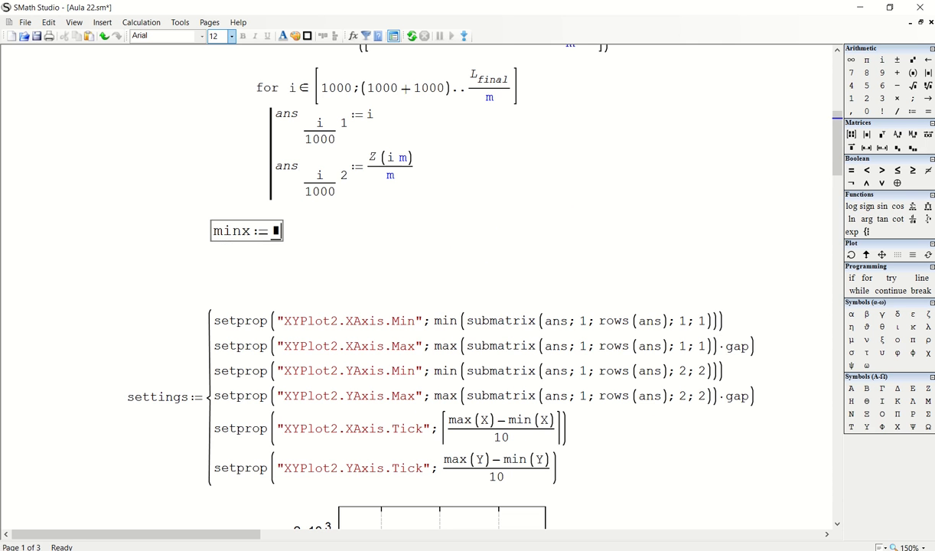
pyautogui.moveTo(434, 321); pyautogui.dragTo(712, 322)
pyautogui.hotkey('ctrl', 'x')
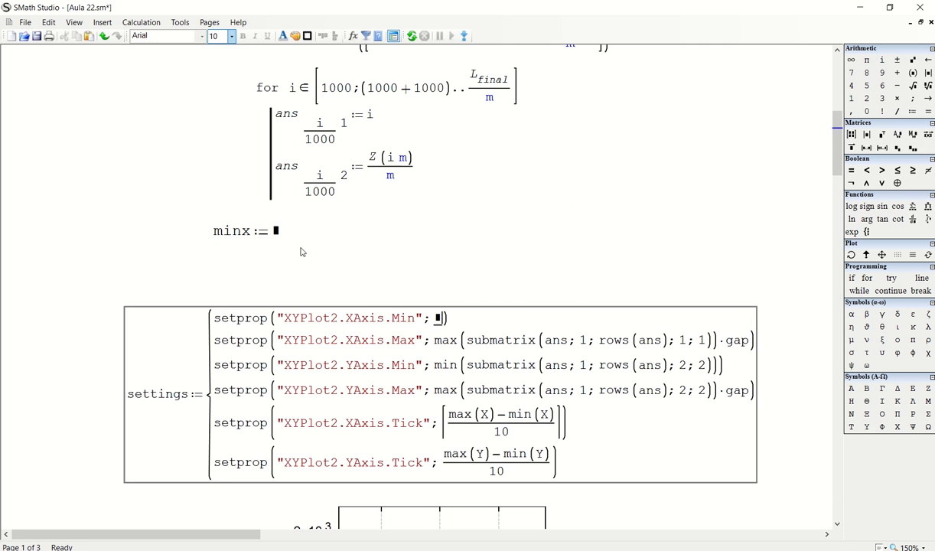
pyautogui.click(277, 232)
pyautogui.hotkey('ctrl', 'v')
# Step: Use the variable minx as the value in the XAxis.Min line
pyautogui.doubleClick(232, 233)
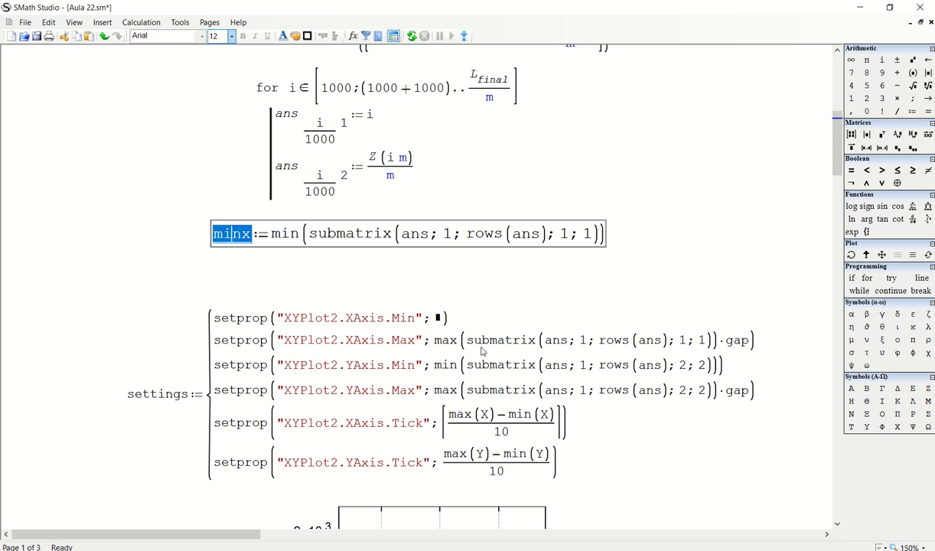
pyautogui.hotkey('ctrl', 'c')
pyautogui.click(441, 318)
pyautogui.hotkey('ctrl', 'v')
pyautogui.click(271, 265)
# Step: Define maxx below minx with the max(submatrix(ans; 1; rows(ans); 1; 1)) expression cut from the XAxis.Max line
pyautogui.click(213, 247)
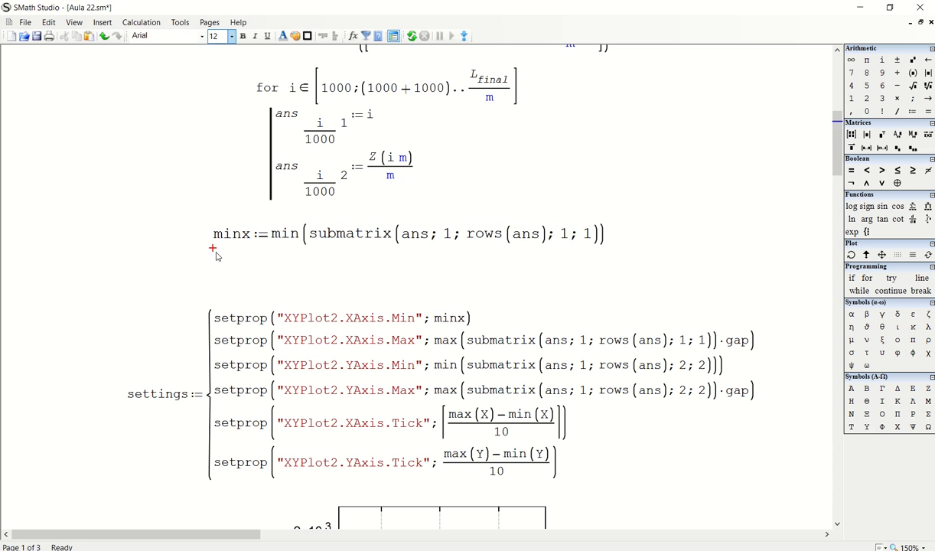
pyautogui.write('maxx :=')
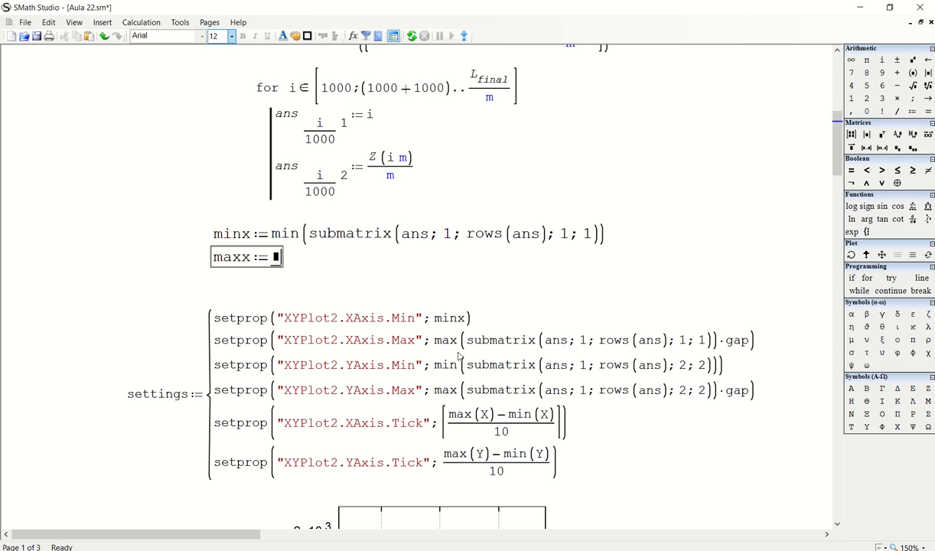
pyautogui.doubleClick(444, 339)
pyautogui.hotkey('ctrl', 'x')
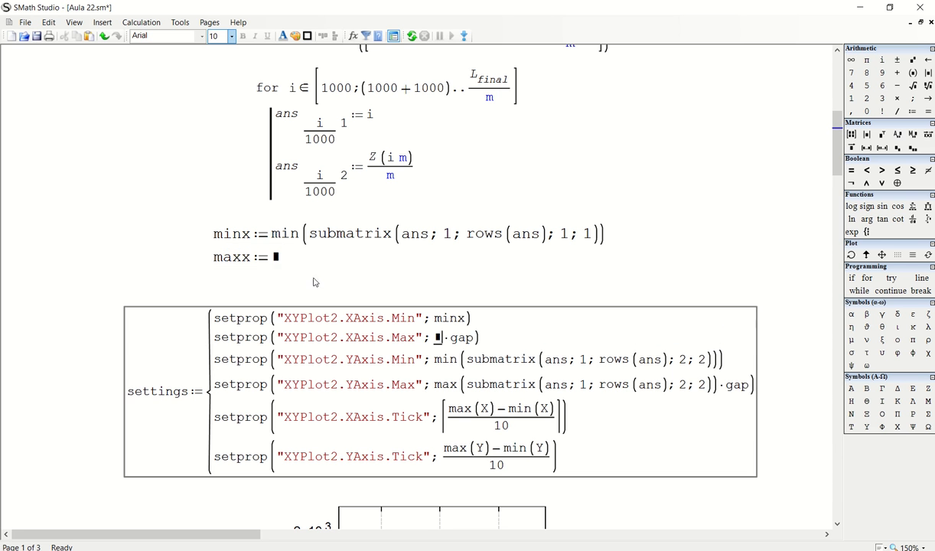
pyautogui.hotkey('ctrl', 'v')
# Step: Fill the empty placeholder before gap in the XAxis.Max line with the variable maxx
pyautogui.hotkey('shift', 'Home')
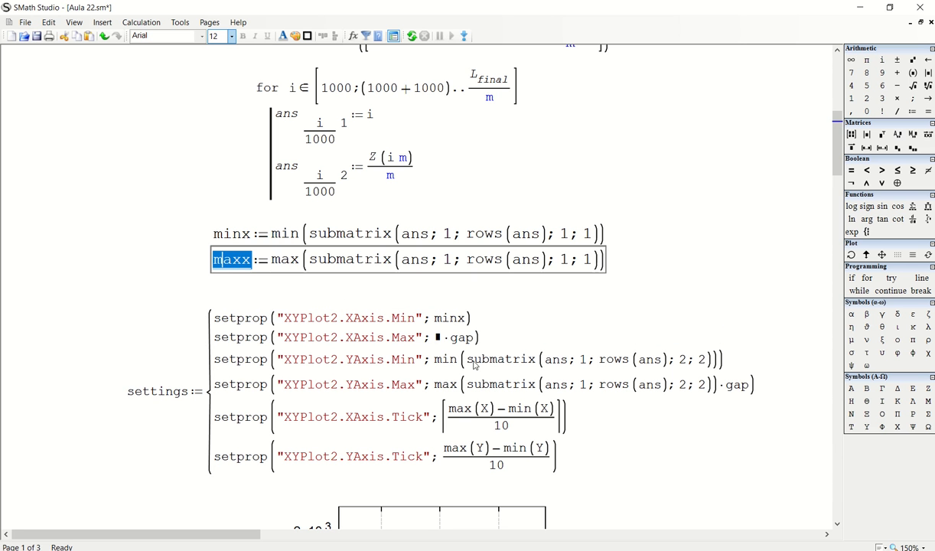
pyautogui.click(440, 341)
pyautogui.write('maxx')
# Step: Define miny below maxx with the min(submatrix(ans; 1; rows(ans); 2; 2)) expression copied from the YAxis.Min line
pyautogui.doubleClick(476, 360)
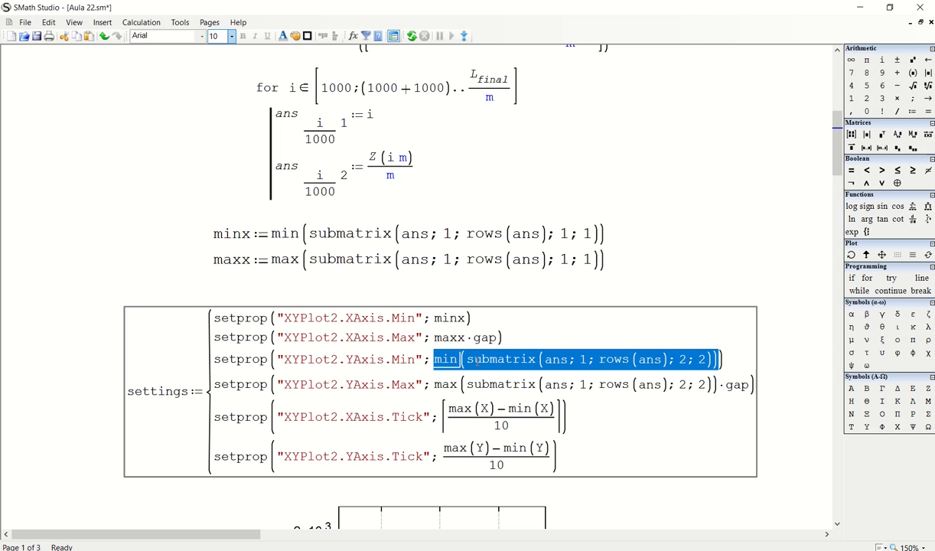
pyautogui.click(221, 288)
pyautogui.write('m')
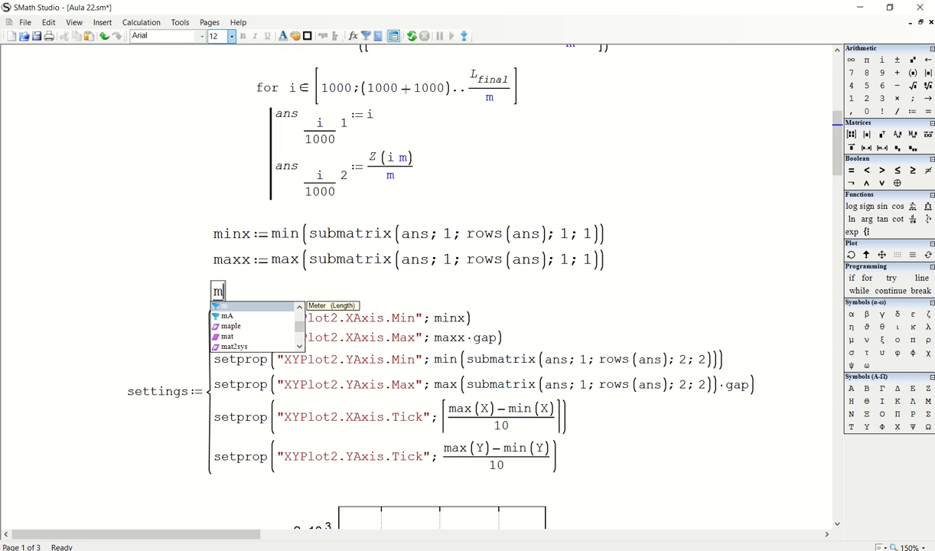
pyautogui.write('iny:=')
pyautogui.hotkey('ctrl', 'v')
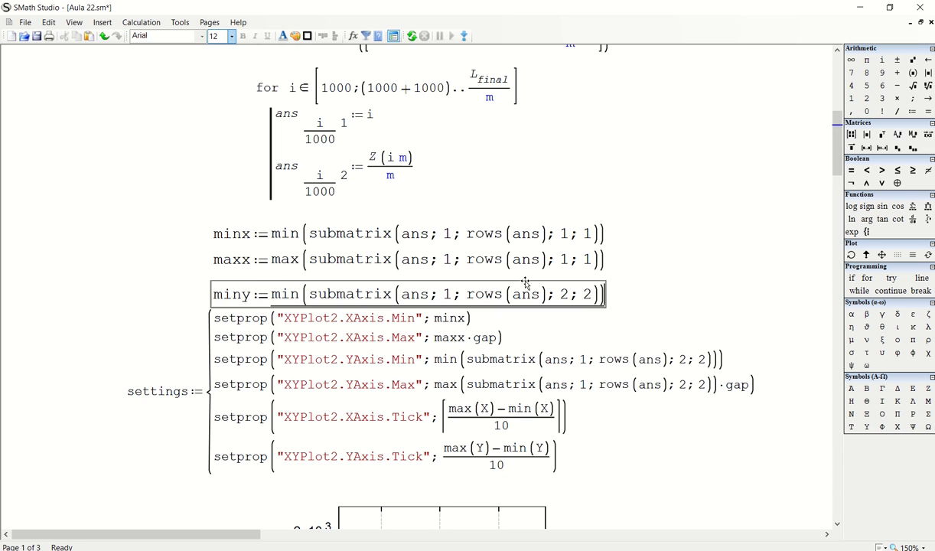
# Step: Insert blank lines below the miny definition to push the settings block down
pyautogui.click(629, 309)
pyautogui.click(620, 302)
pyautogui.press('Return')
pyautogui.press('Return')
pyautogui.press('Return')
pyautogui.press('Return')
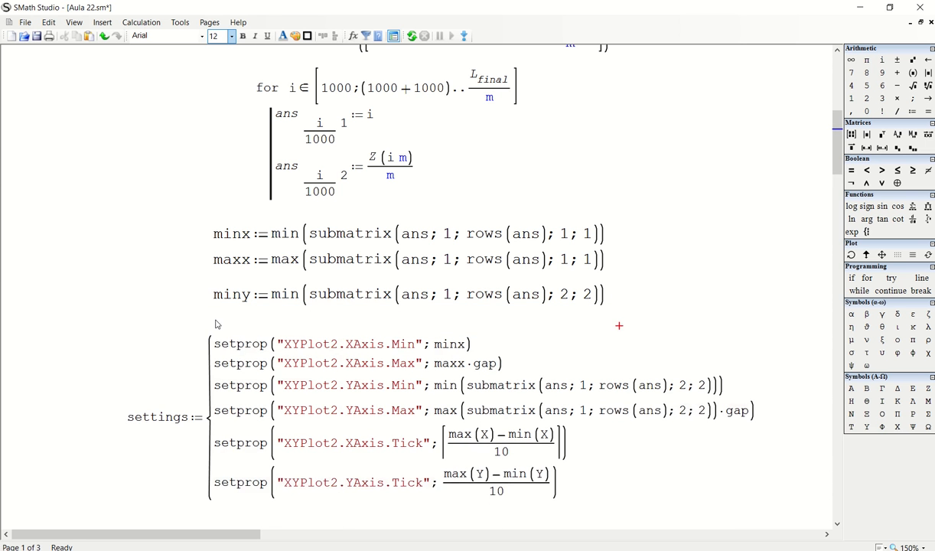
# Step: Define maxy below miny with the max(submatrix(ans; 1; rows(ans); 2; 2)) expression cut from the YAxis.Max line
pyautogui.click(214, 318)
pyautogui.write('maxy:')
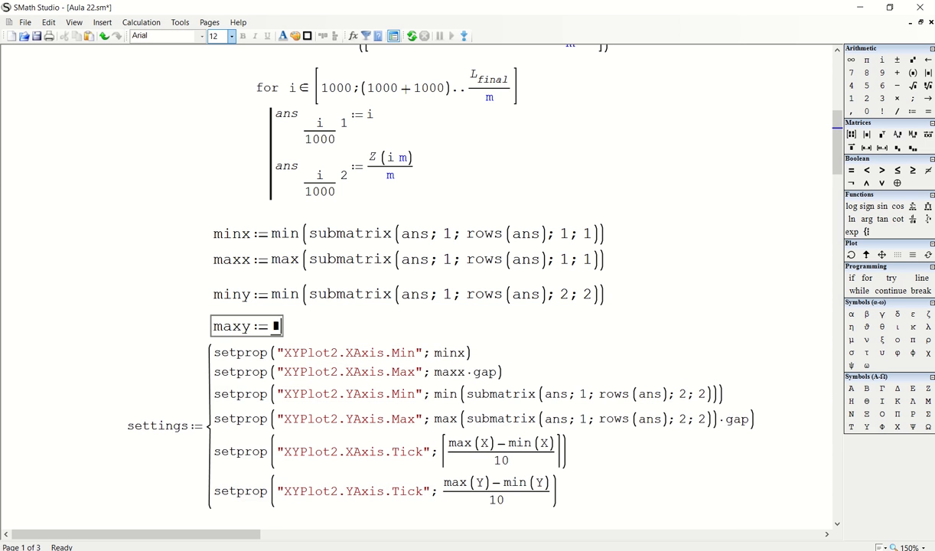
pyautogui.click(445, 417)
pyautogui.press('space')
pyautogui.press('space')
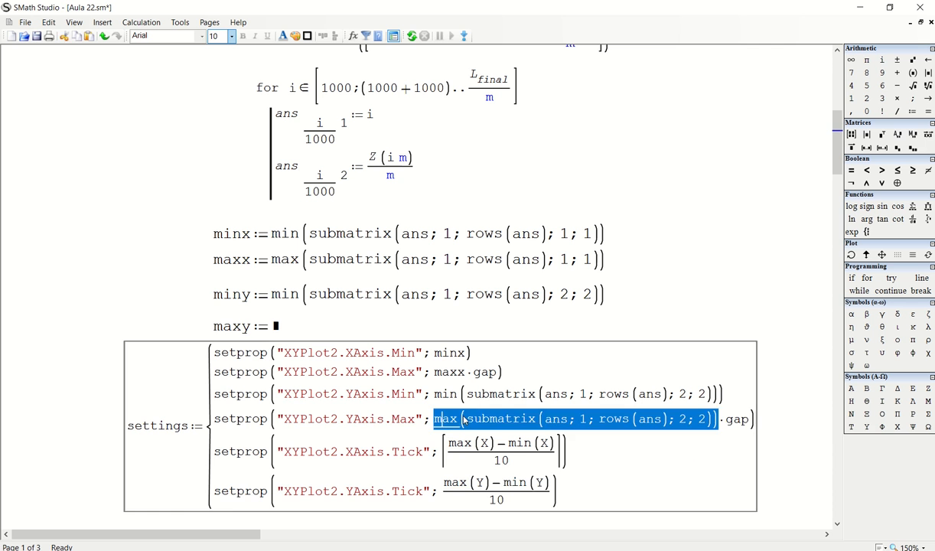
pyautogui.hotkey('ctrl', 'x')
pyautogui.click(274, 327)
pyautogui.hotkey('ctrl', 'v')
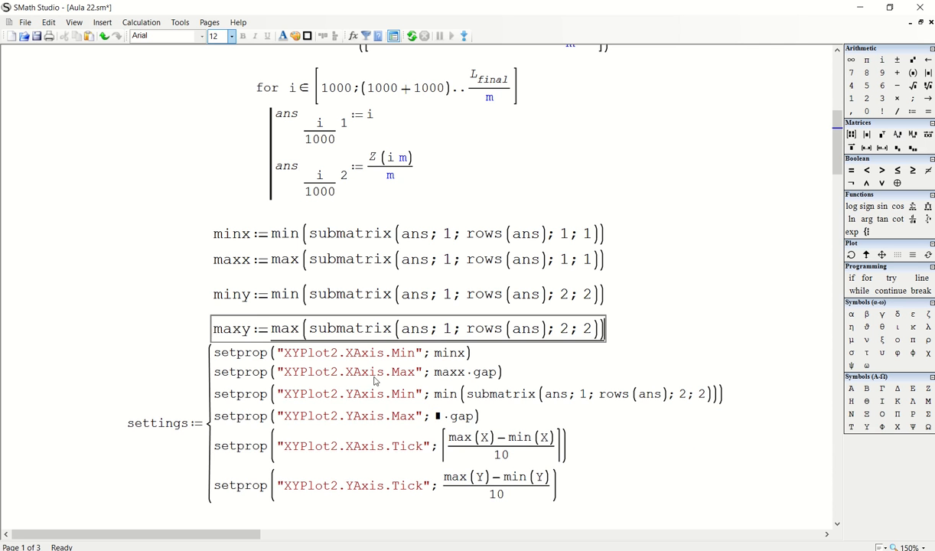
pyautogui.click(662, 257)
# Step: Replace the min(submatrix(...)) expression in the YAxis.Min line with the variable miny
pyautogui.doubleClick(224, 294)
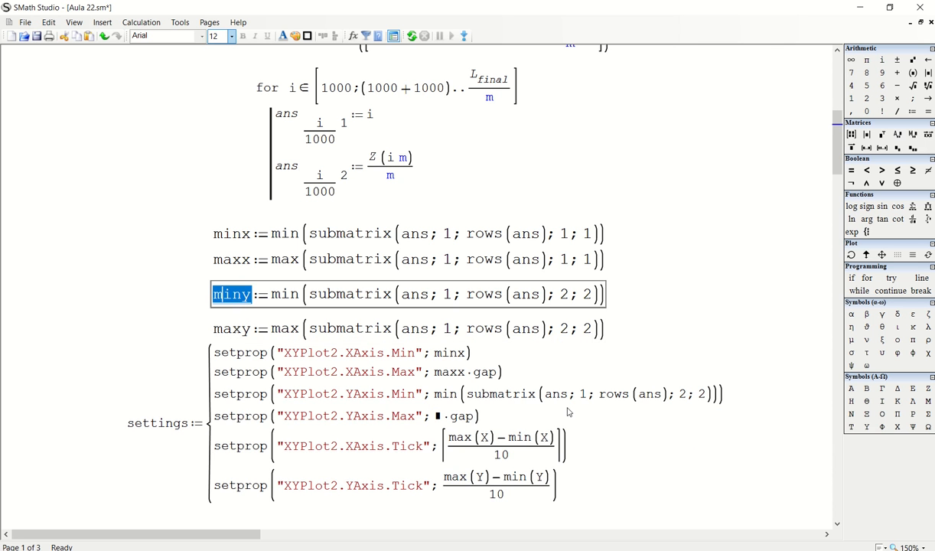
pyautogui.doubleClick(444, 395)
pyautogui.click(586, 394)
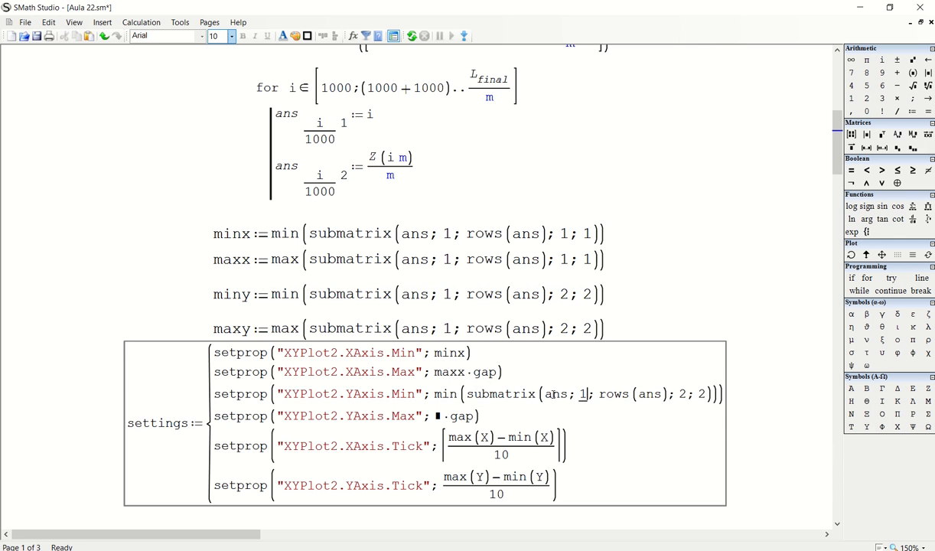
pyautogui.doubleClick(444, 394)
pyautogui.write('miny')
pyautogui.click(696, 265)
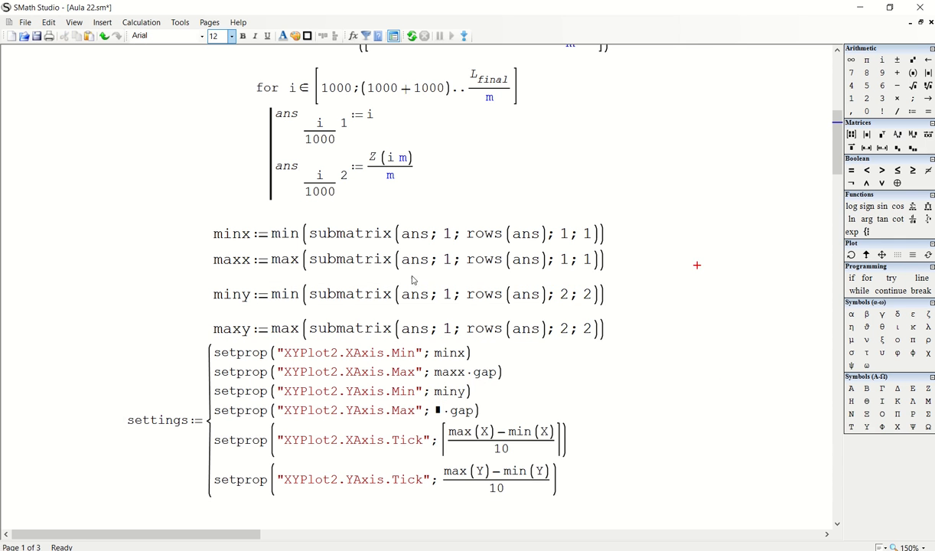
# Step: Fill the empty placeholder before gap in the YAxis.Max line with the variable maxy
pyautogui.click(232, 331)
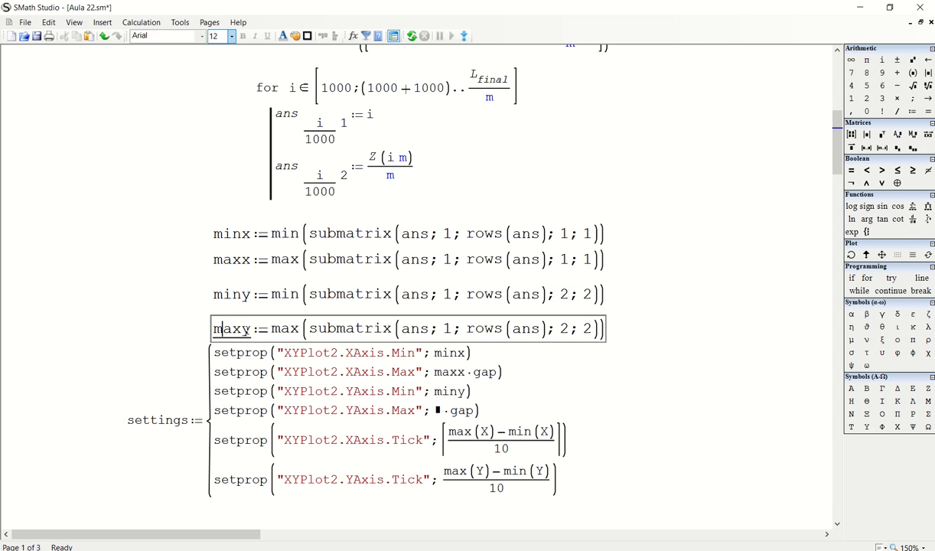
pyautogui.doubleClick(230, 329)
pyautogui.click(438, 411)
pyautogui.hotkey('ctrl', 'v')
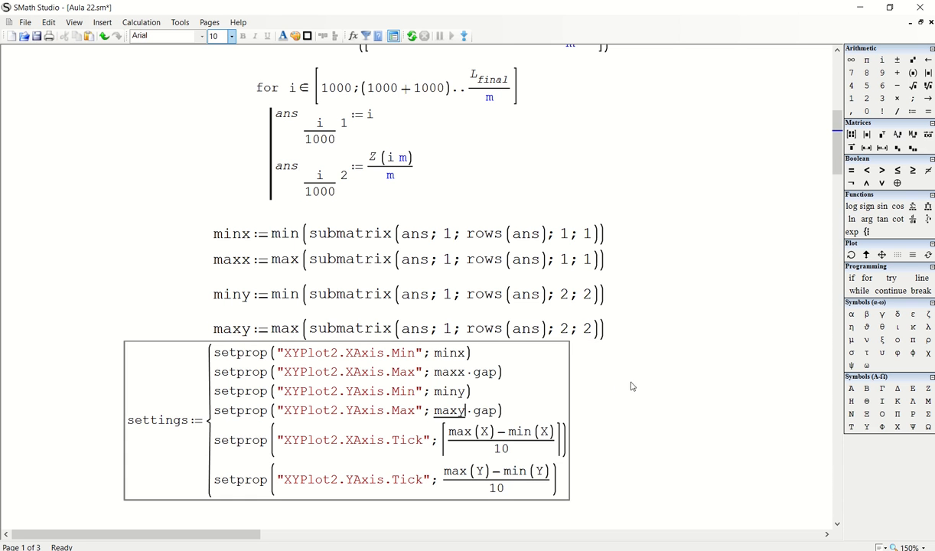
pyautogui.click(645, 377)
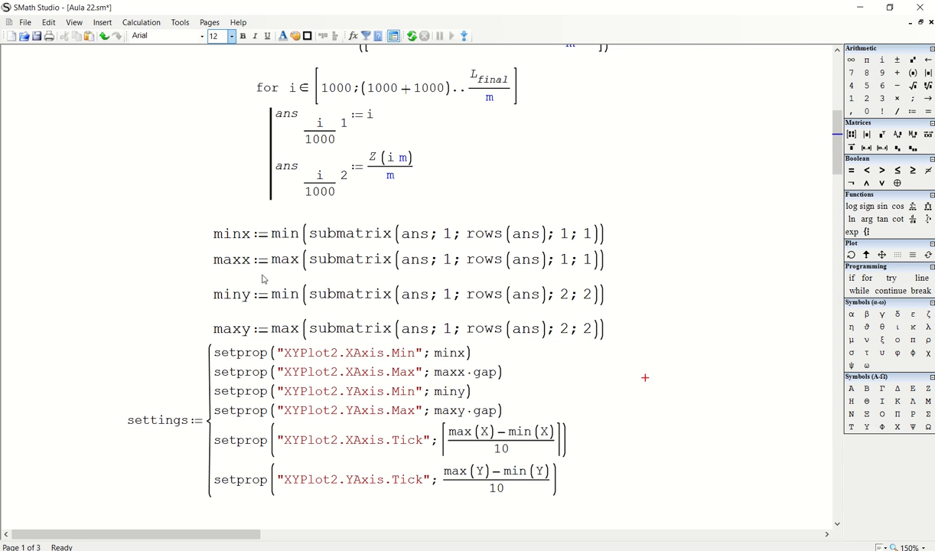
# Step: Replace min(X) with minx and max(X) with maxx in the XAxis.Tick expression
pyautogui.doubleClick(231, 234)
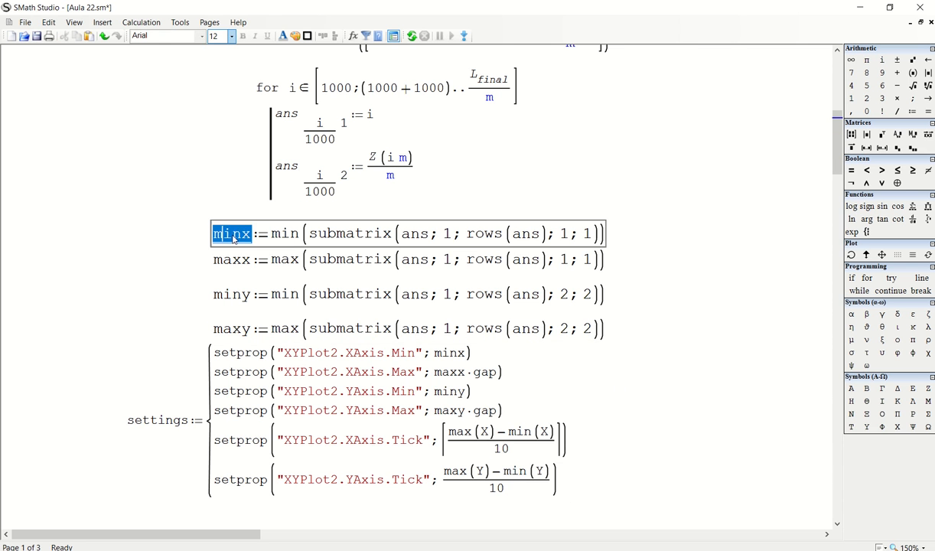
pyautogui.click(528, 431)
pyautogui.hotkey('ctrl', 'v')
pyautogui.doubleClick(230, 259)
pyautogui.hotkey('ctrl', 'c')
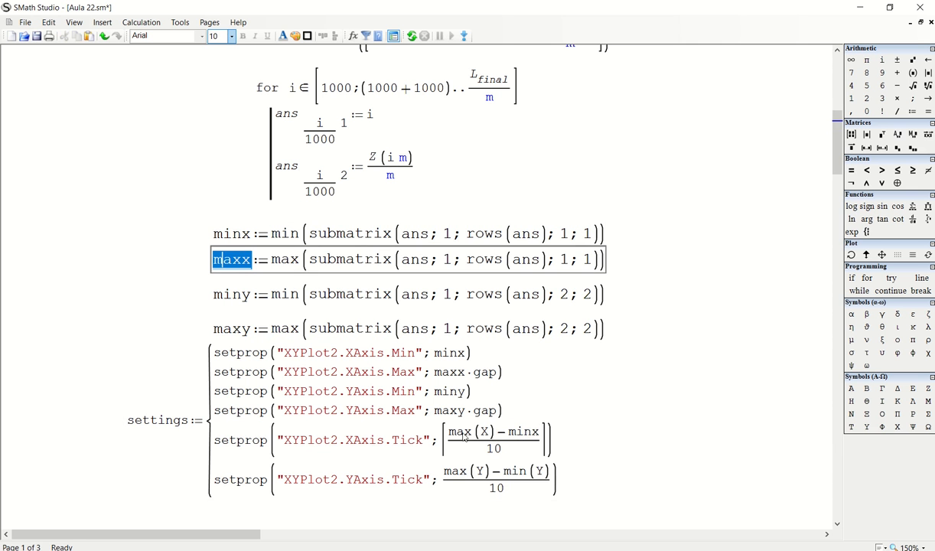
pyautogui.click(471, 431)
pyautogui.hotkey('ctrl', 'v')
# Step: Replace max(Y) with maxy and min(Y) with miny in the YAxis.Tick expression
pyautogui.doubleClick(239, 331)
pyautogui.hotkey('ctrl', 'c')
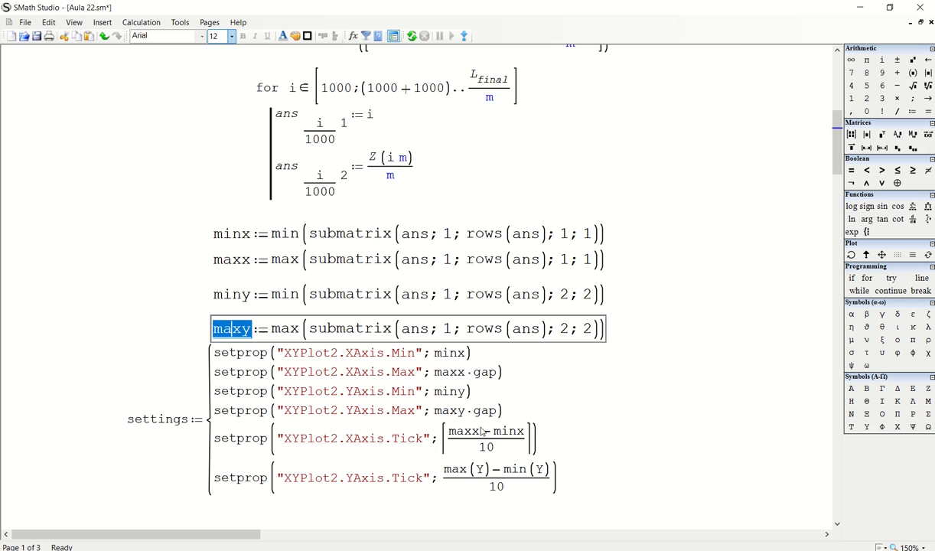
pyautogui.click(472, 469)
pyautogui.hotkey('ctrl', 'v')
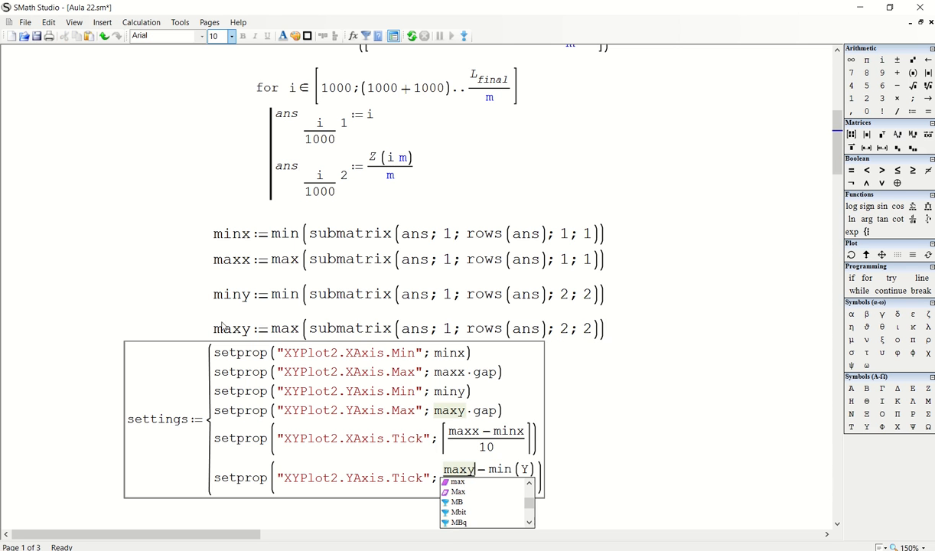
pyautogui.doubleClick(229, 296)
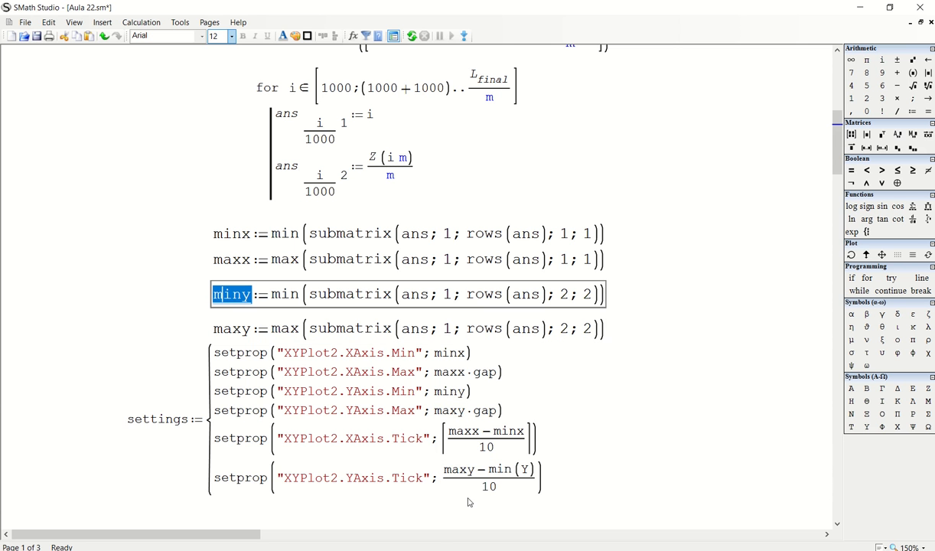
pyautogui.hotkey('ctrl', 'c')
pyautogui.click(490, 474)
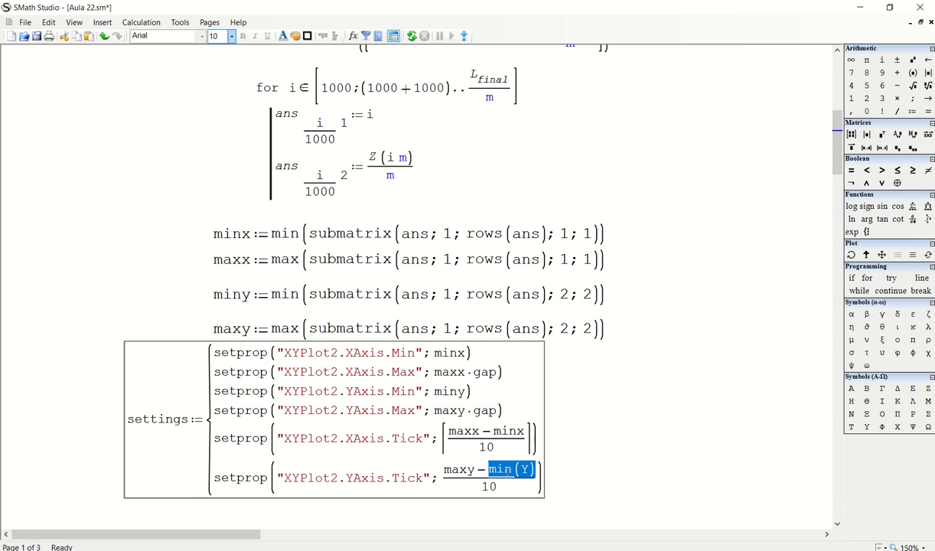
pyautogui.hotkey('ctrl', 'v')
pyautogui.click(679, 317)
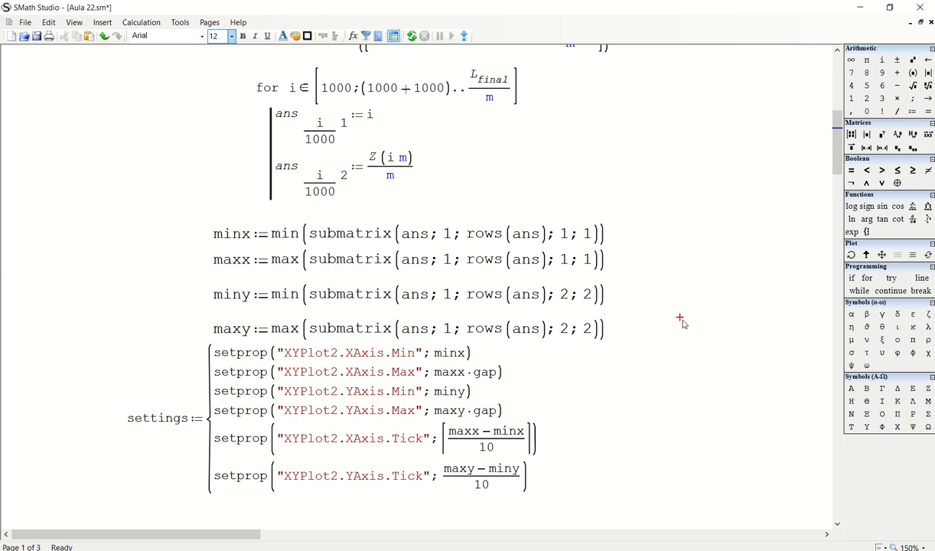
# Step: Enlarge the XY plot below the settings block, making it much wider and slightly taller
pyautogui.click(691, 274)
pyautogui.scroll(-2, 687, 277)
pyautogui.moveTo(689, 375); pyautogui.dragTo(468, 399)
pyautogui.click(591, 350)
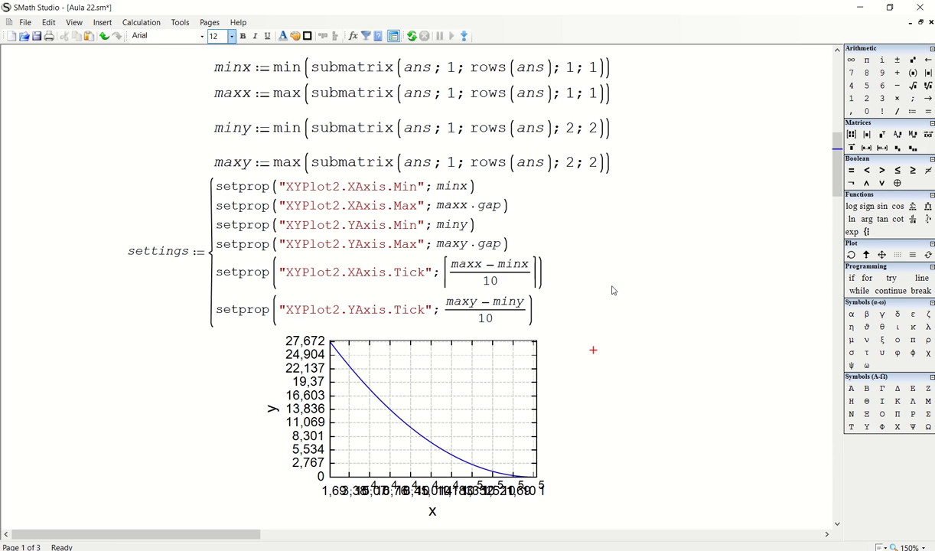
pyautogui.click(449, 413)
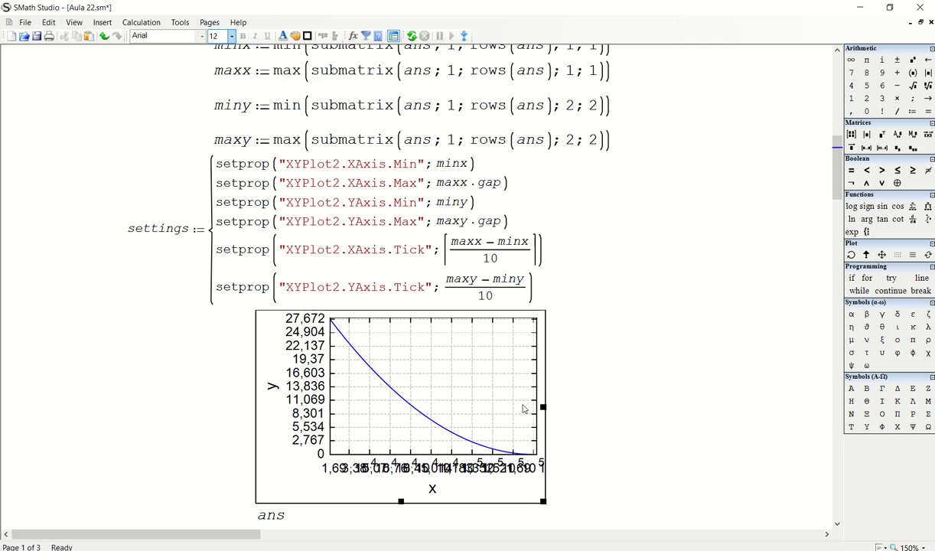
pyautogui.scroll(-1, 580, 401)
pyautogui.moveTo(430, 364)
pyautogui.mouseDown()
pyautogui.moveTo(443, 379)
pyautogui.moveTo(418, 375)
pyautogui.moveTo(421, 349)
pyautogui.moveTo(413, 358)
pyautogui.mouseUp()
pyautogui.moveTo(544, 461); pyautogui.dragTo(796, 510)
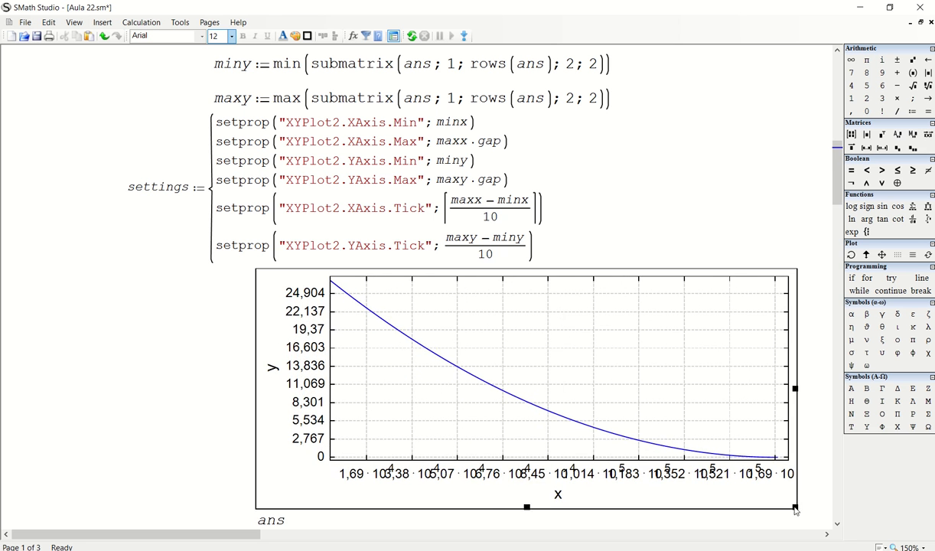
# Step: Move the plot toward the left margin of the page and enlarge it further to the right
pyautogui.moveTo(749, 242); pyautogui.dragTo(616, 313)
pyautogui.moveTo(613, 314); pyautogui.dragTo(501, 307)
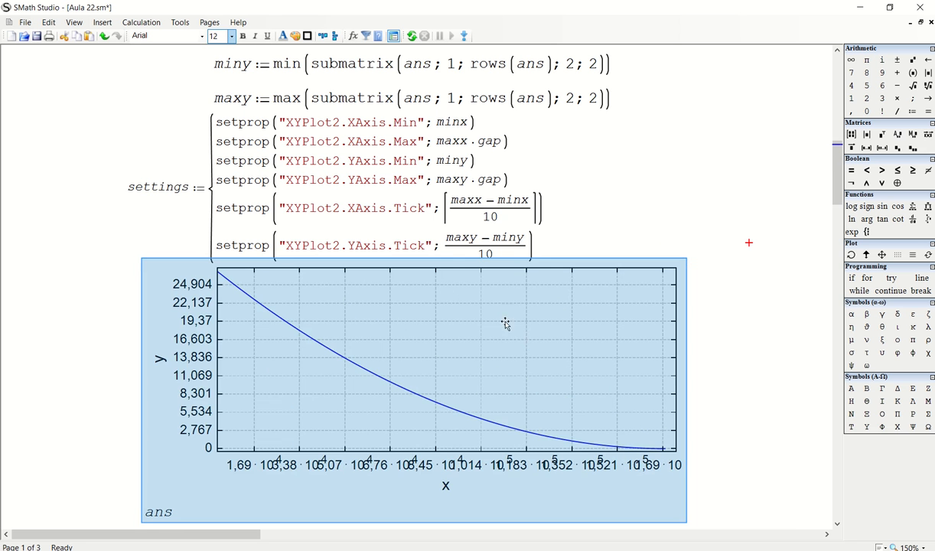
pyautogui.click(668, 451)
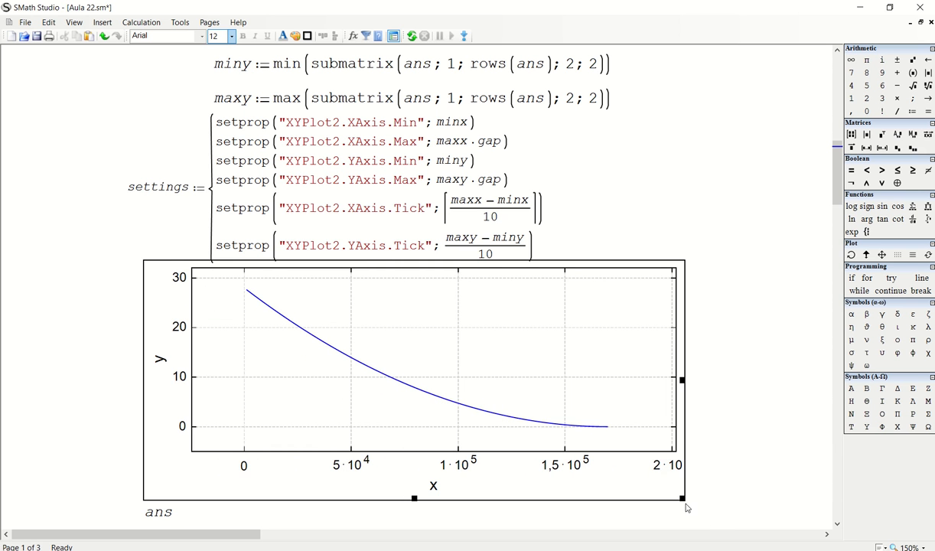
pyautogui.moveTo(687, 505); pyautogui.dragTo(797, 521)
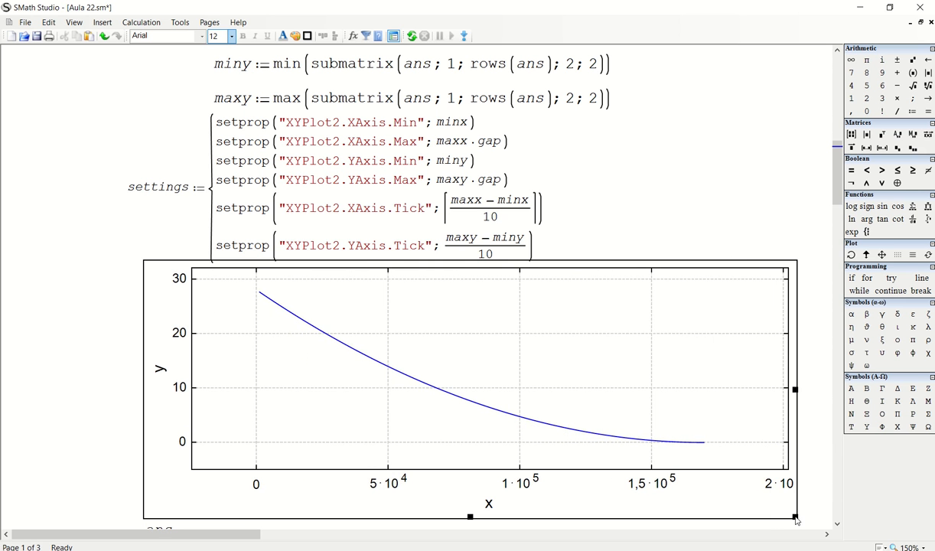
# Step: Recalculate the worksheet so the axis settings are reapplied to the enlarged plot
pyautogui.click(628, 208)
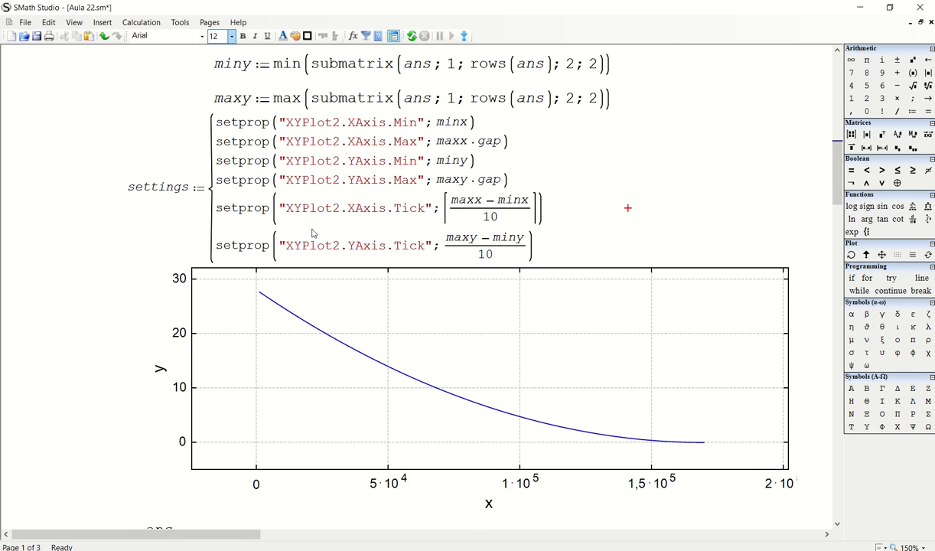
pyautogui.click(545, 304)
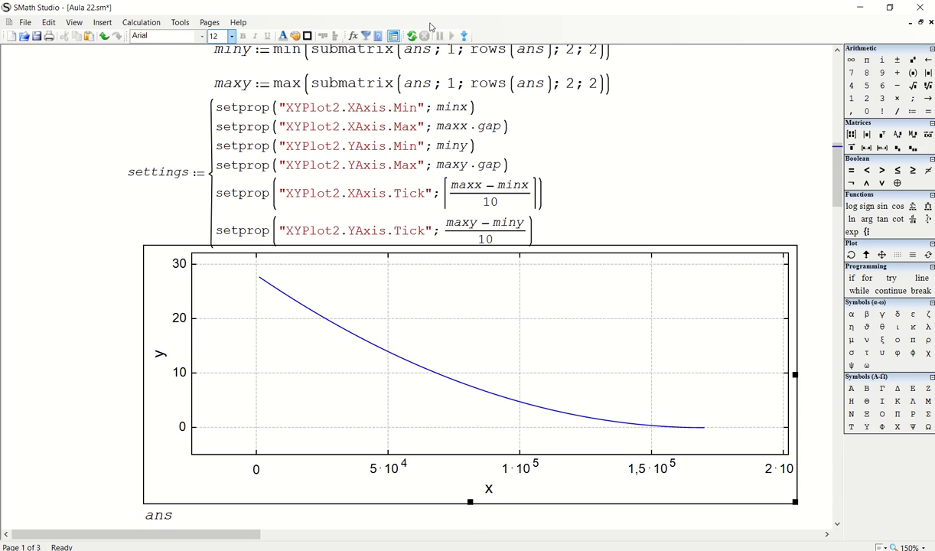
pyautogui.moveTo(411, 43)
pyautogui.press('F9')
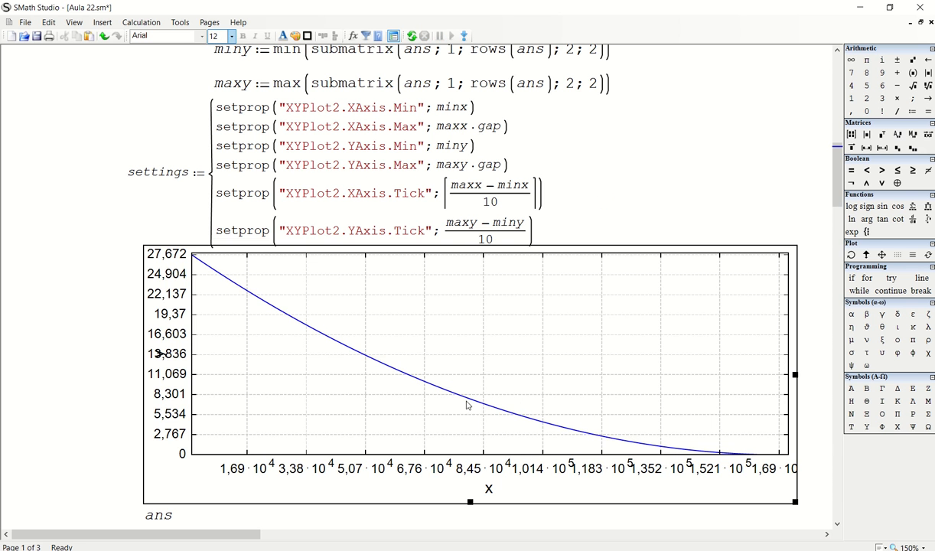
# Step: Wrap the YAxis.Tick expression (maxy − miny)/10 in the ceil function to round it up
pyautogui.moveTo(470, 228); pyautogui.dragTo(487, 238)
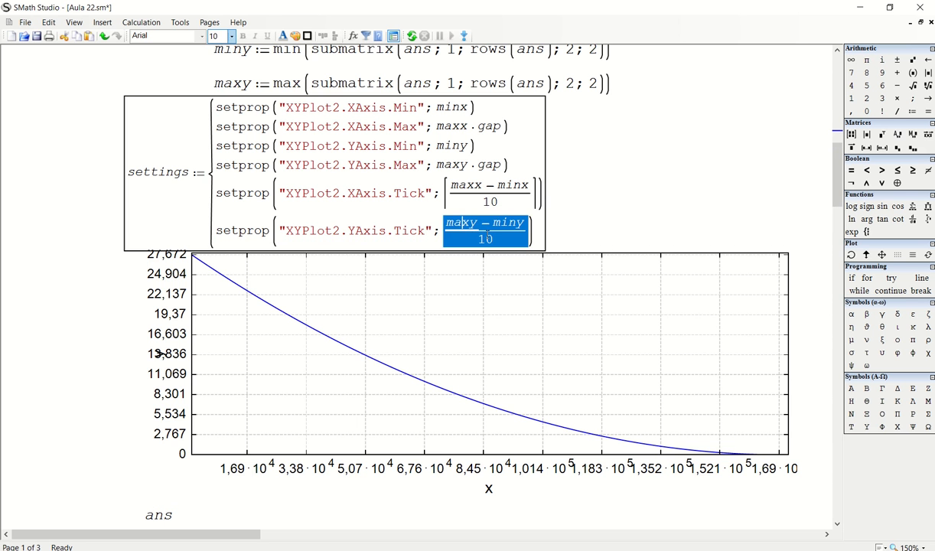
pyautogui.hotkey('ctrl', 'x')
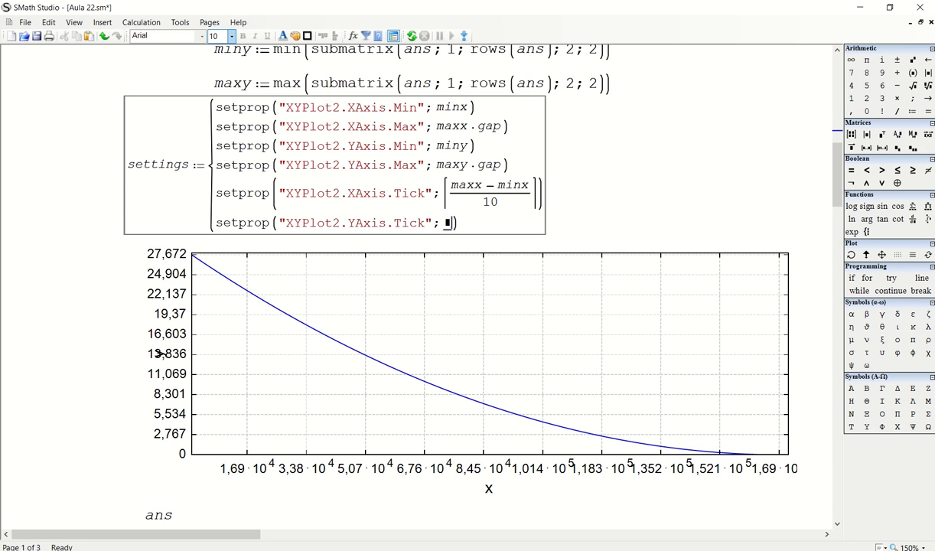
pyautogui.write('ceil')
pyautogui.press('Return')
pyautogui.hotkey('ctrl', 'v')
pyautogui.click(602, 193)
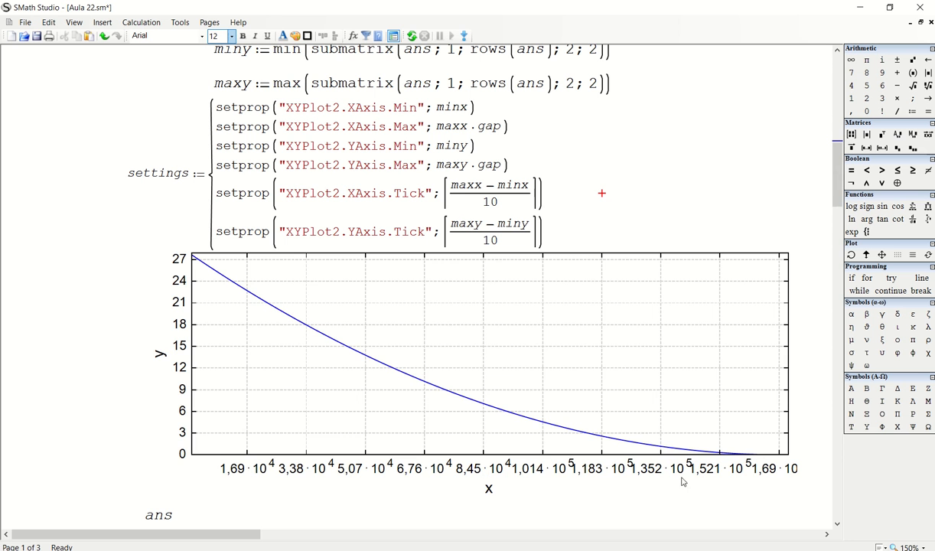
# Step: Move the XY plot toward the page's left margin and slightly farther below the settings block
pyautogui.moveTo(766, 202); pyautogui.dragTo(645, 275)
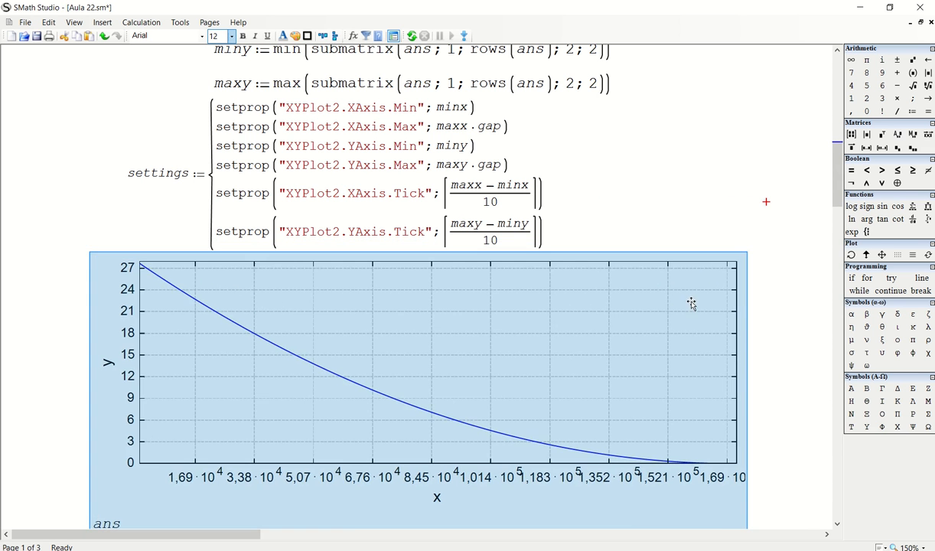
pyautogui.click(689, 185)
# Step: Set the X-Axis NumberFormat of XYPlot2 to Exponential in the plot's formatting properties
pyautogui.moveTo(722, 244); pyautogui.dragTo(668, 281)
pyautogui.rightClick(718, 285)
pyautogui.click(695, 429)
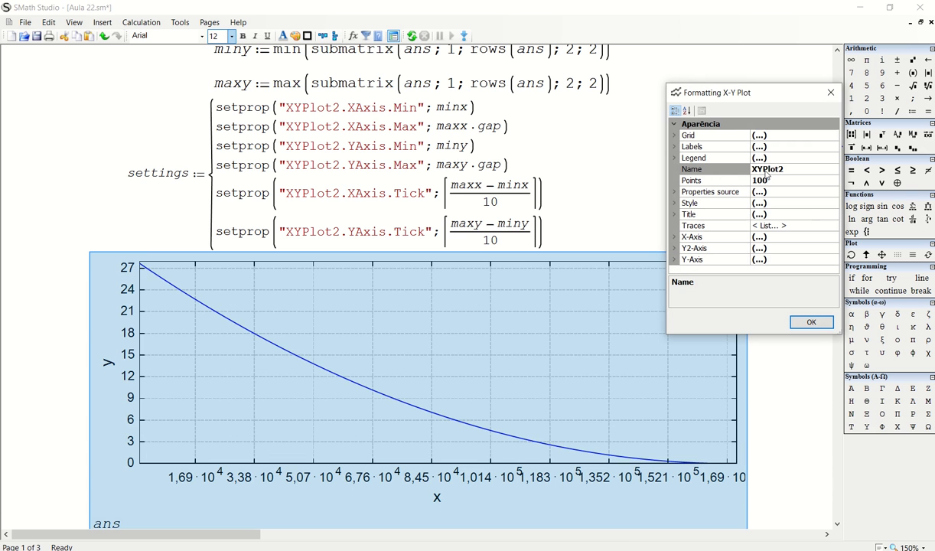
pyautogui.click(675, 238)
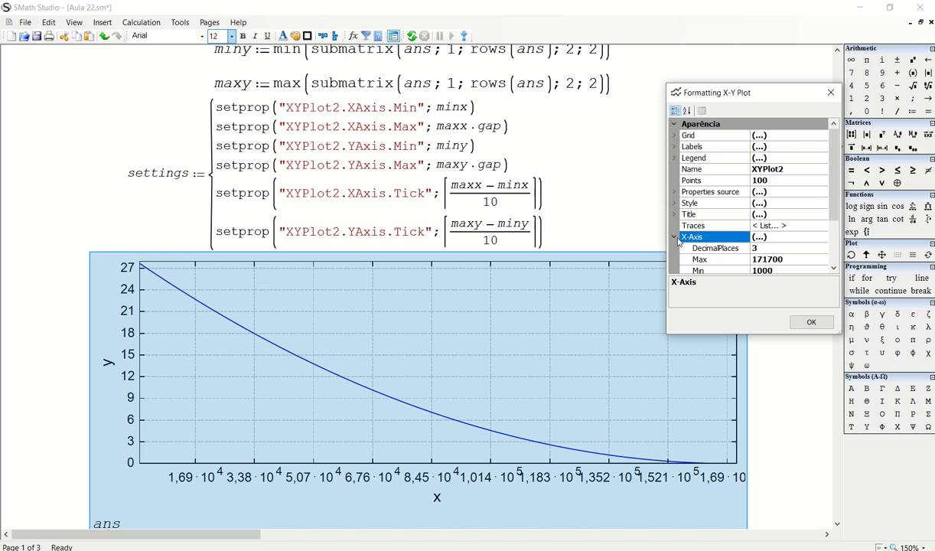
pyautogui.scroll(-1, 800, 210)
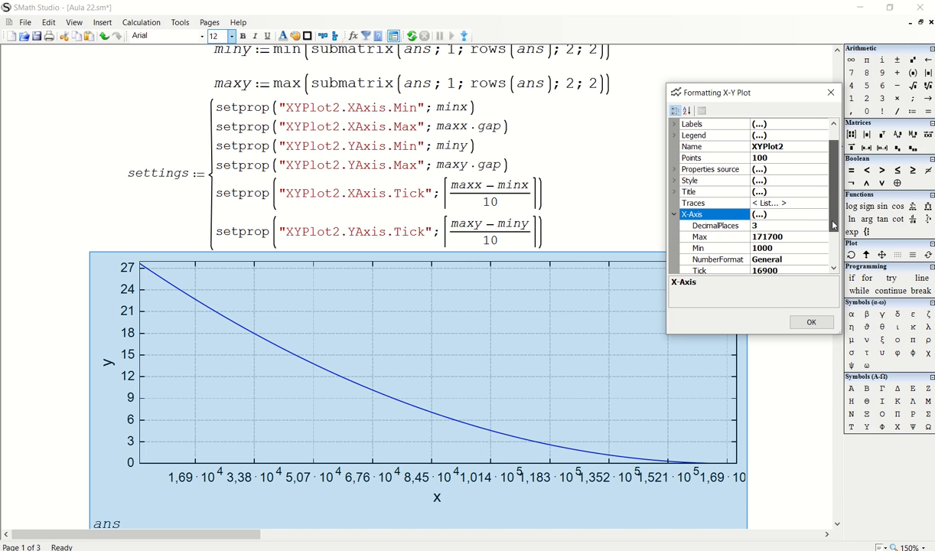
pyautogui.click(811, 224)
pyautogui.moveTo(759, 225); pyautogui.dragTo(750, 218)
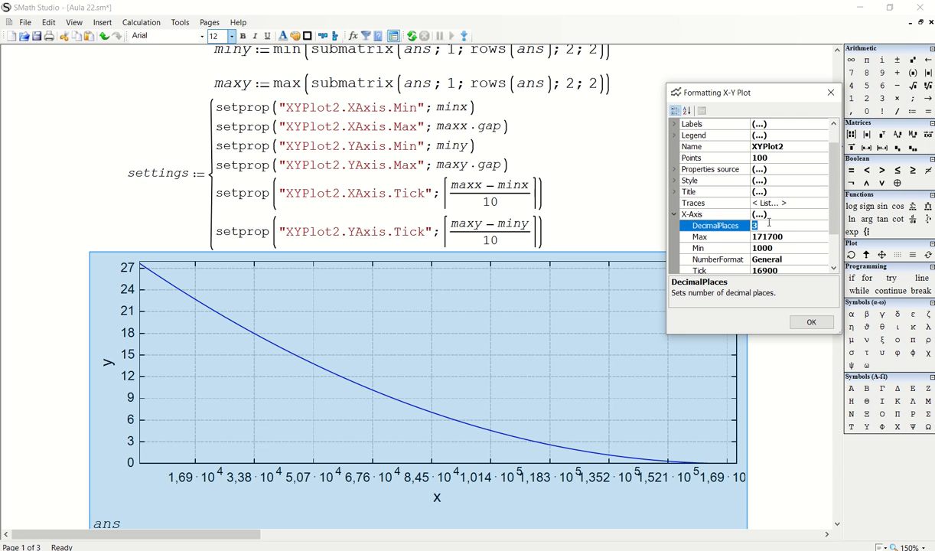
pyautogui.scroll(-1, 825, 176)
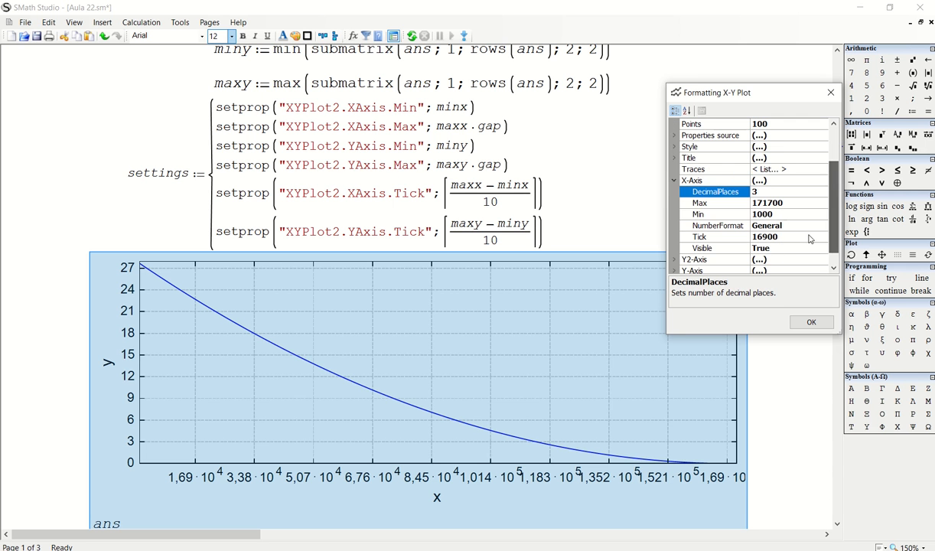
pyautogui.click(819, 214)
pyautogui.click(822, 226)
pyautogui.click(823, 226)
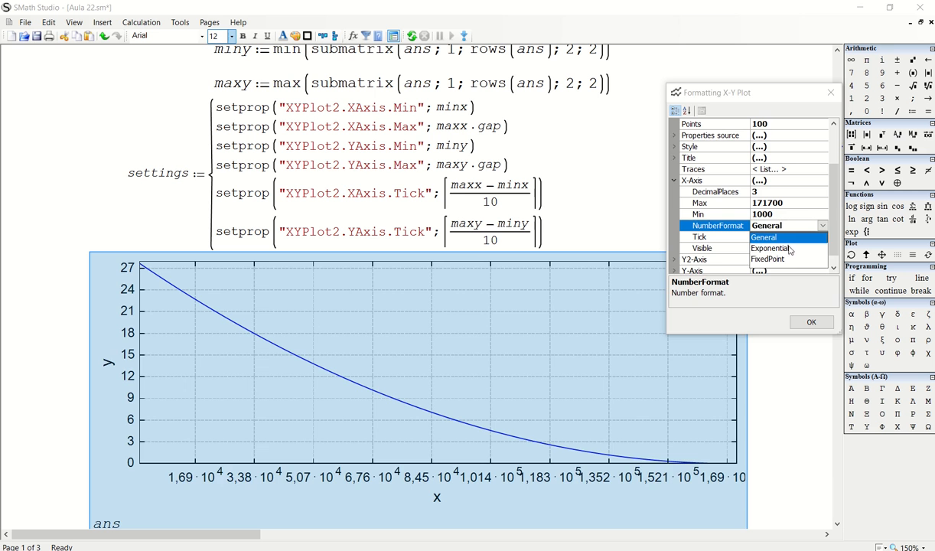
pyautogui.click(800, 248)
pyautogui.click(809, 323)
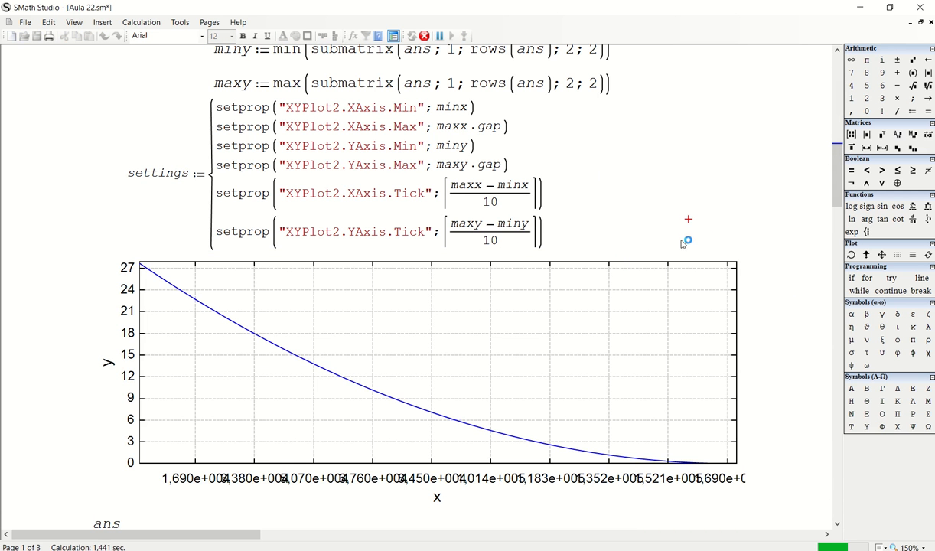
# Step: Set the X-Axis DecimalPlaces of XYPlot2 to 1 in the plot's formatting properties
pyautogui.click(727, 264)
pyautogui.rightClick(724, 267)
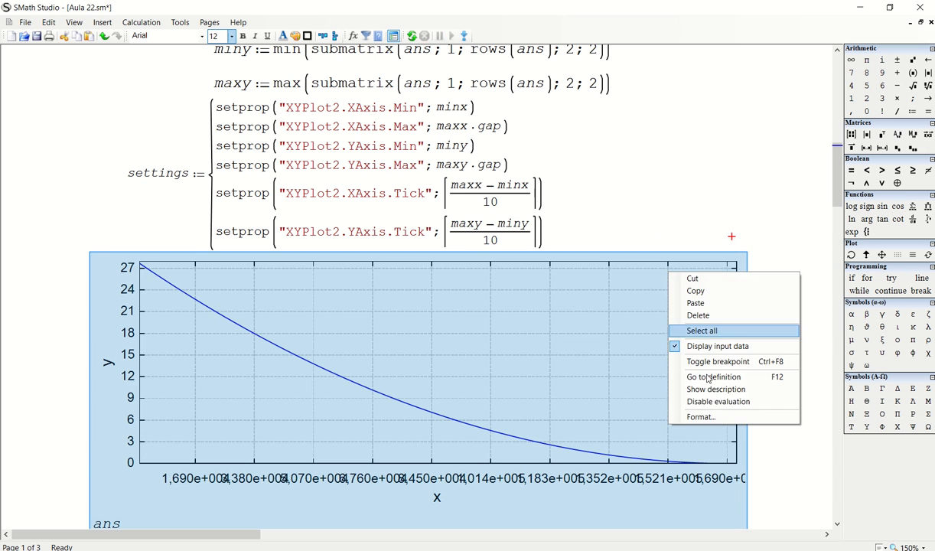
pyautogui.click(749, 416)
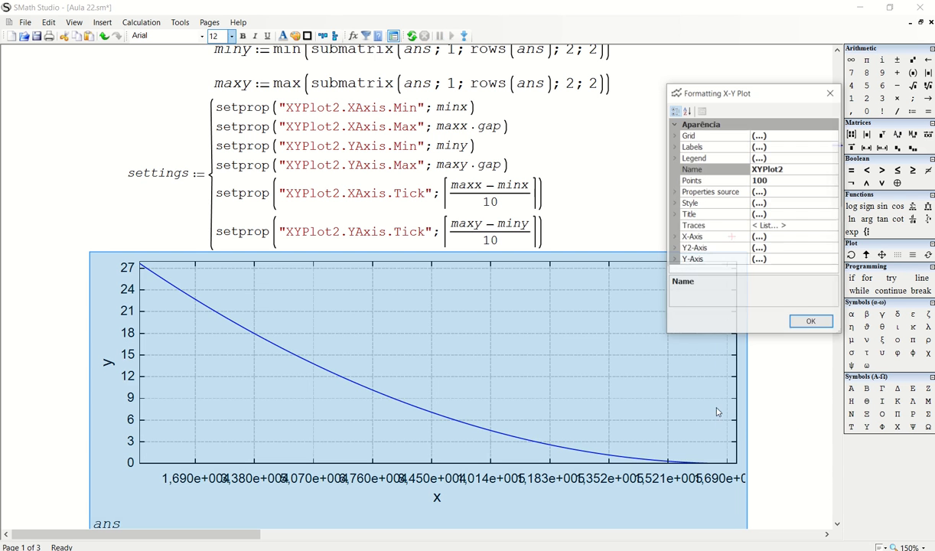
pyautogui.click(674, 236)
pyautogui.click(775, 249)
pyautogui.write('1')
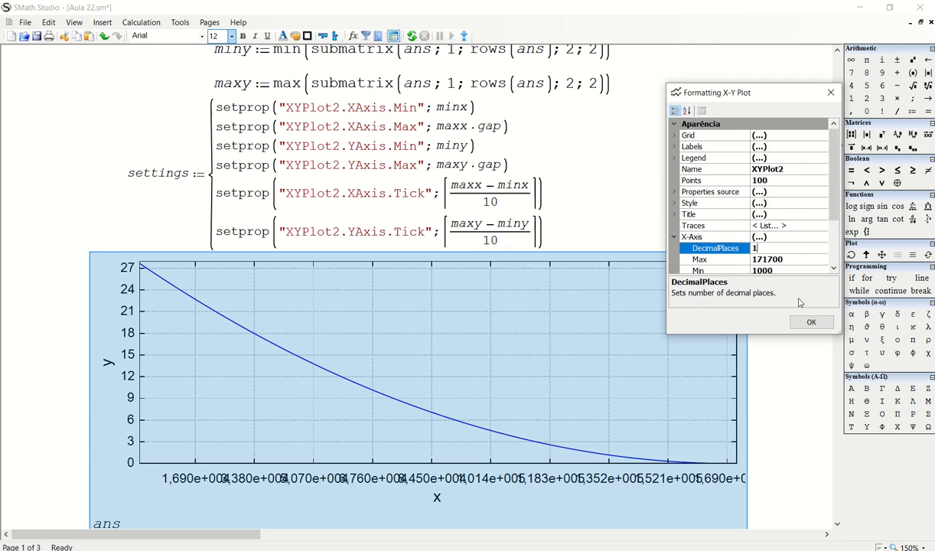
pyautogui.click(810, 321)
pyautogui.click(636, 150)
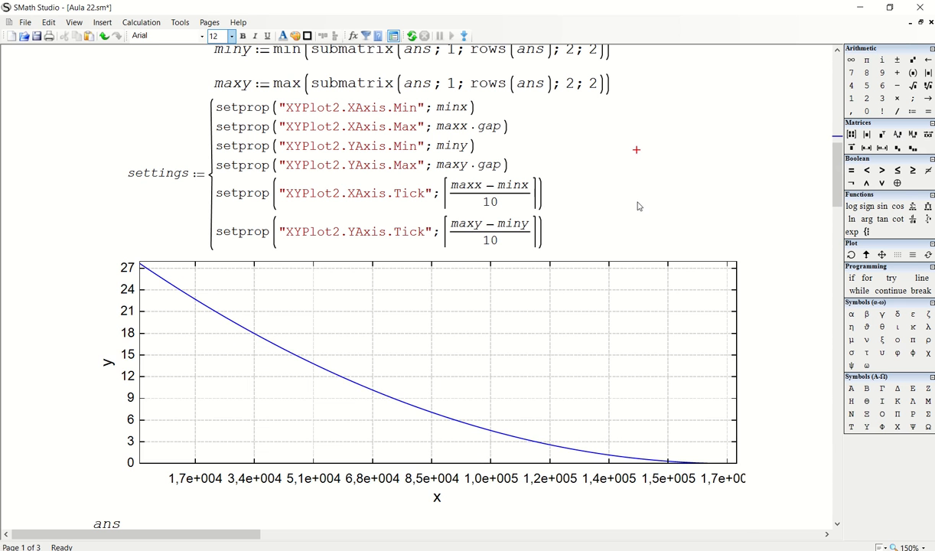
# Step: Nudge the XY plot slightly to the right beneath the settings block
pyautogui.moveTo(662, 235); pyautogui.dragTo(651, 268)
pyautogui.click(672, 219)
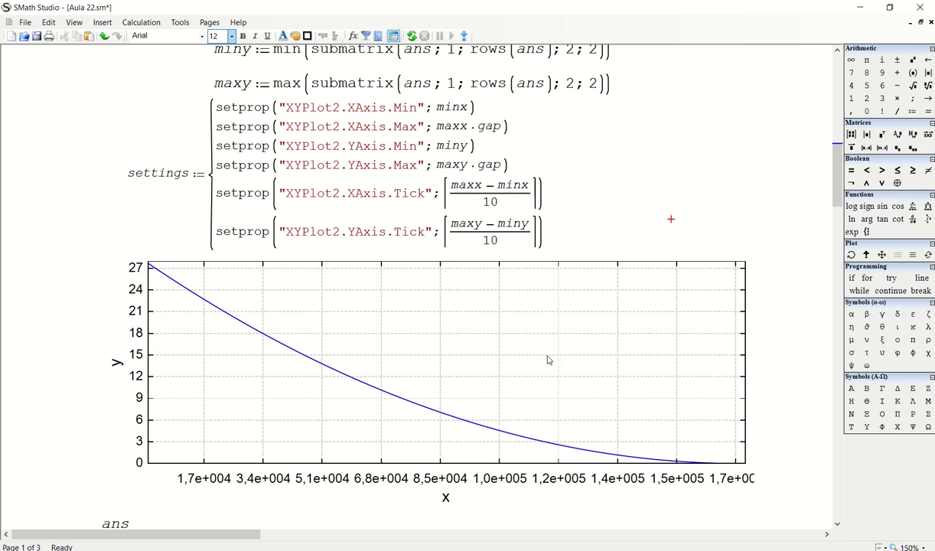
# Step: Collapse the Problema 2 area at the start of the worksheet
pyautogui.moveTo(838, 170); pyautogui.dragTo(838, 82)
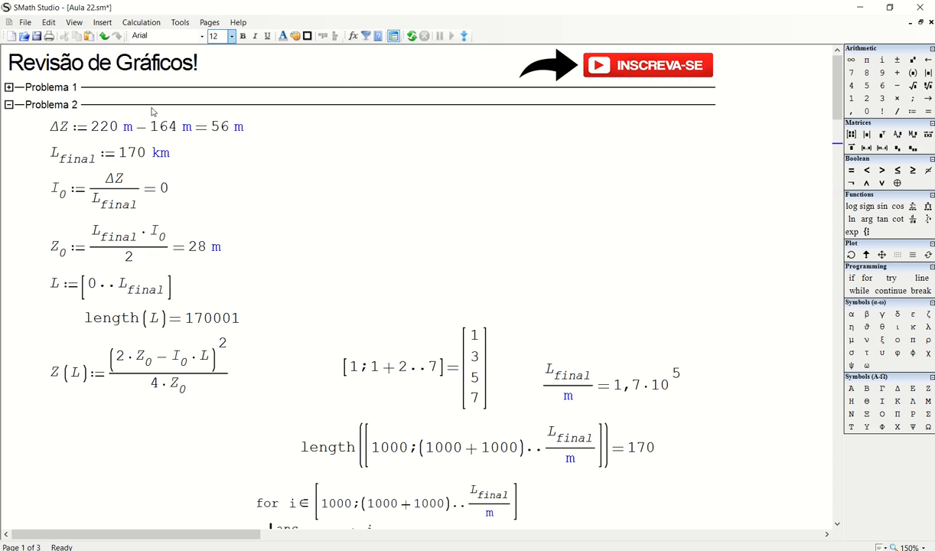
pyautogui.click(9, 104)
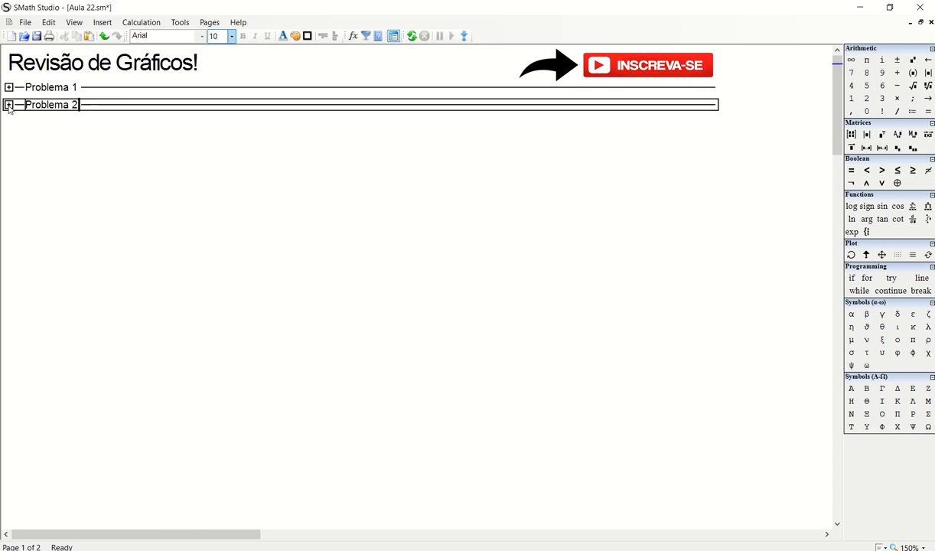
pyautogui.click(489, 215)
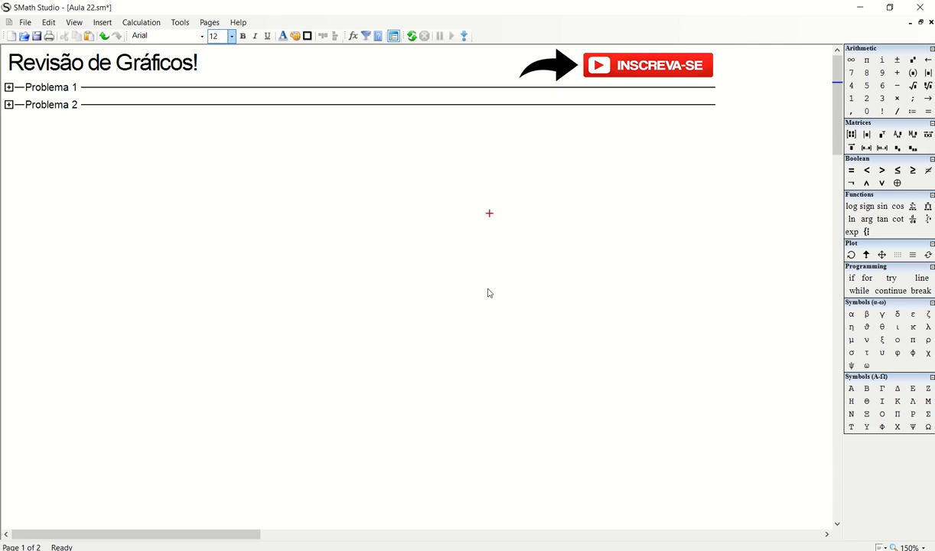
# Step: Save the worksheet with both problem areas collapsed
pyautogui.click(411, 241)
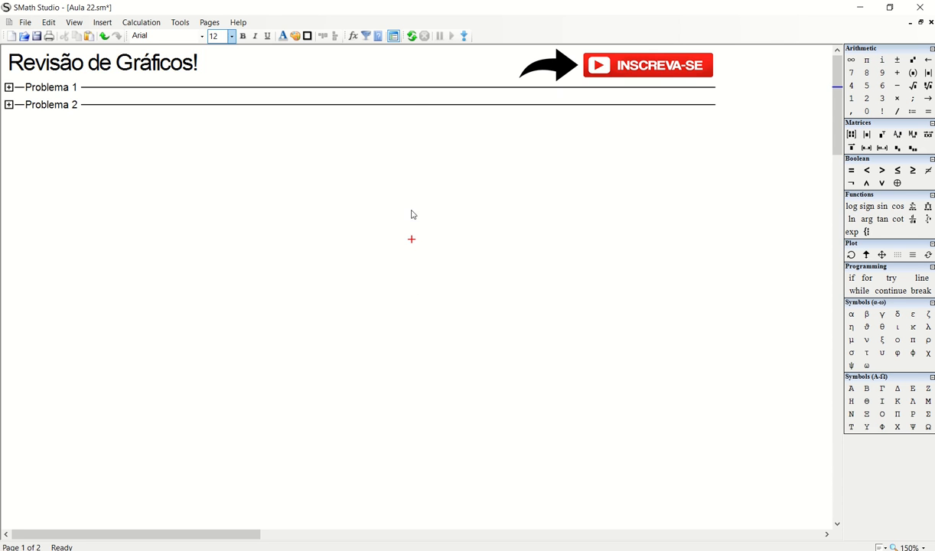
pyautogui.click(37, 37)
pyautogui.click(317, 180)
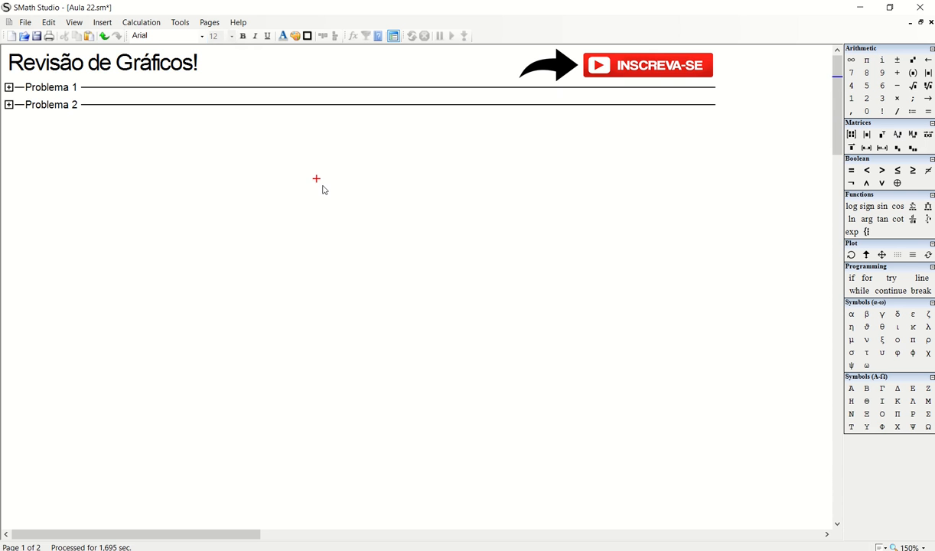